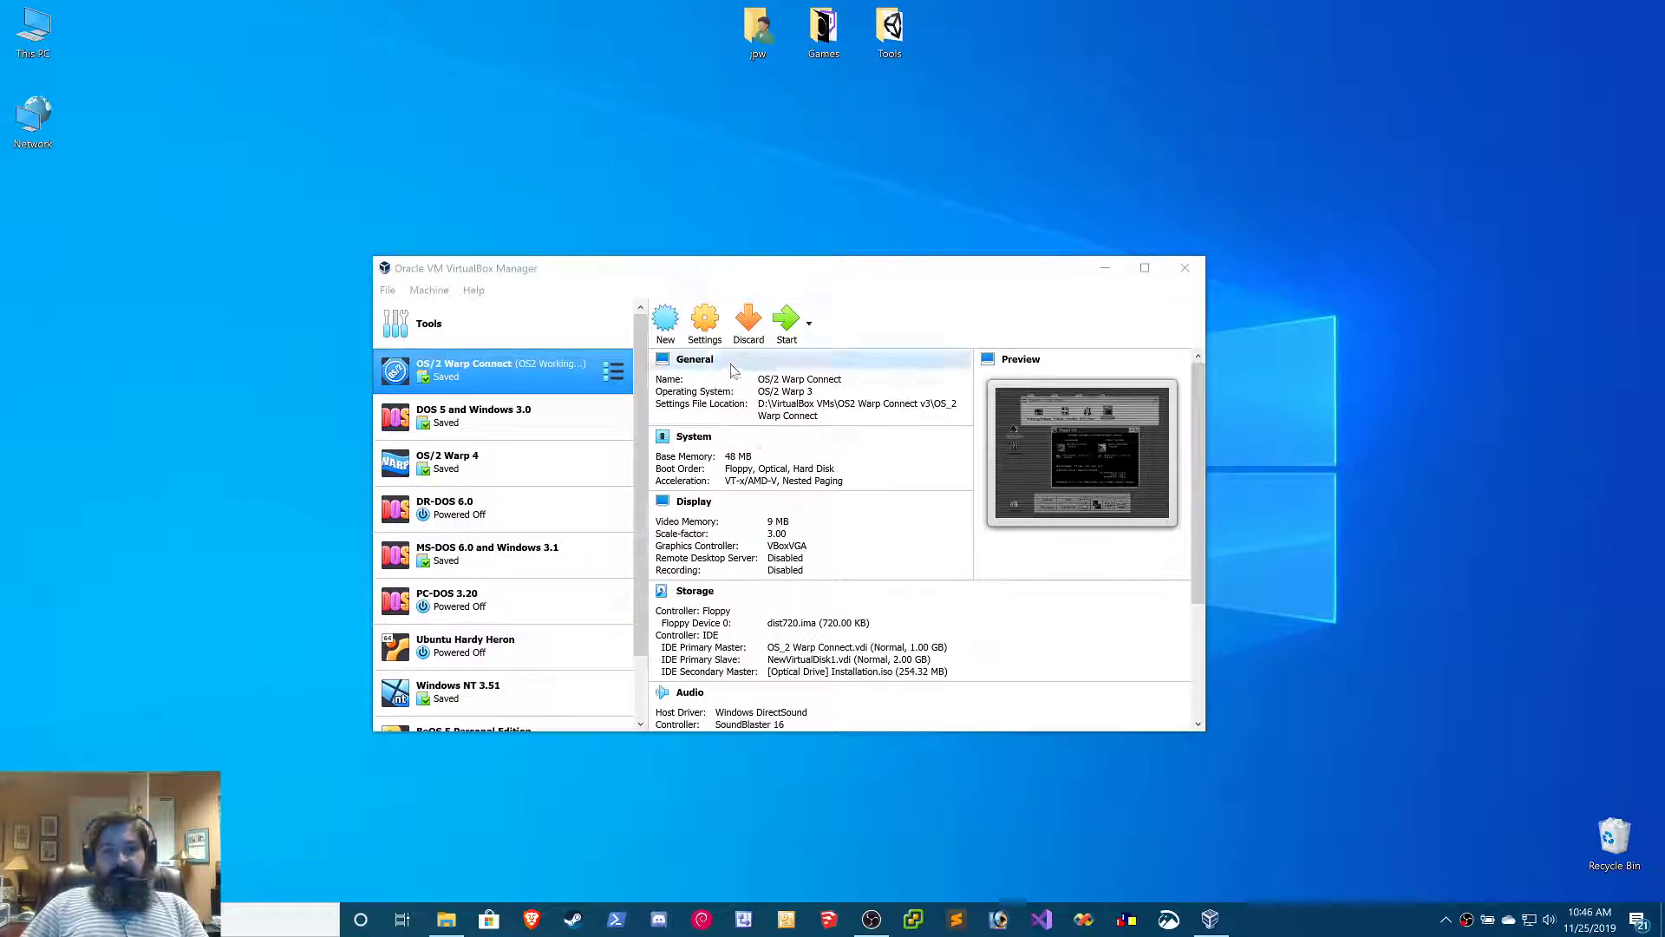
Define a new virtual machine named Windows 3.1 with version Windows 3.1 and 32 MB of memory
{"action": "left_click", "coordinate": [668, 322]}
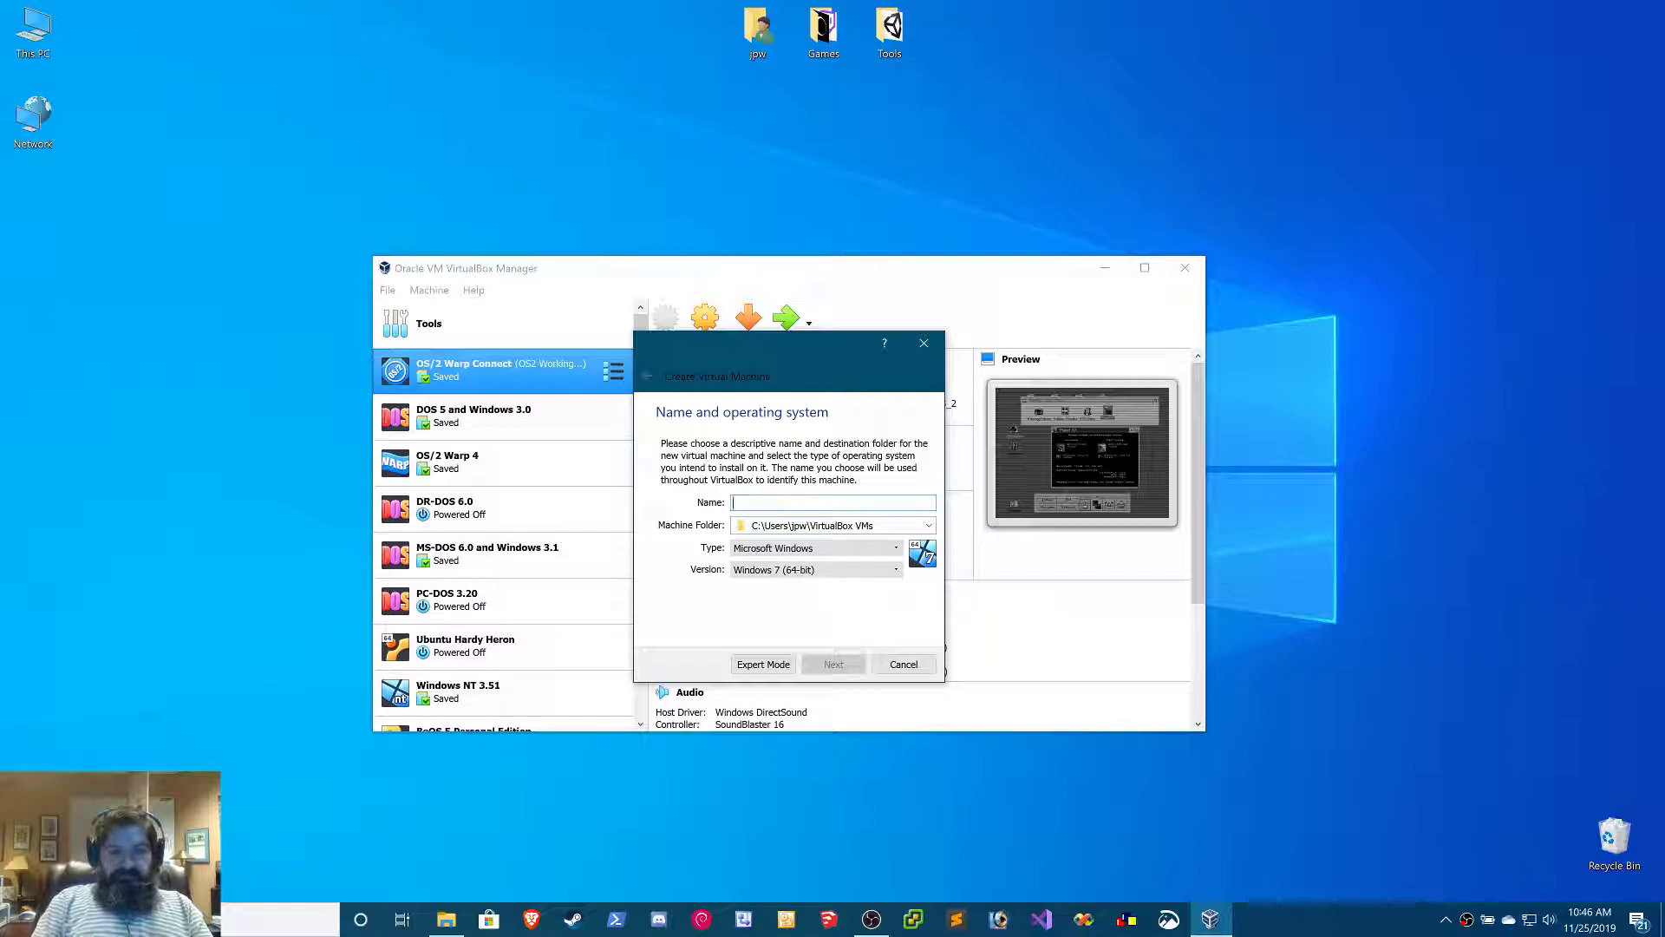
{"action": "type", "text": "Windows 3."}
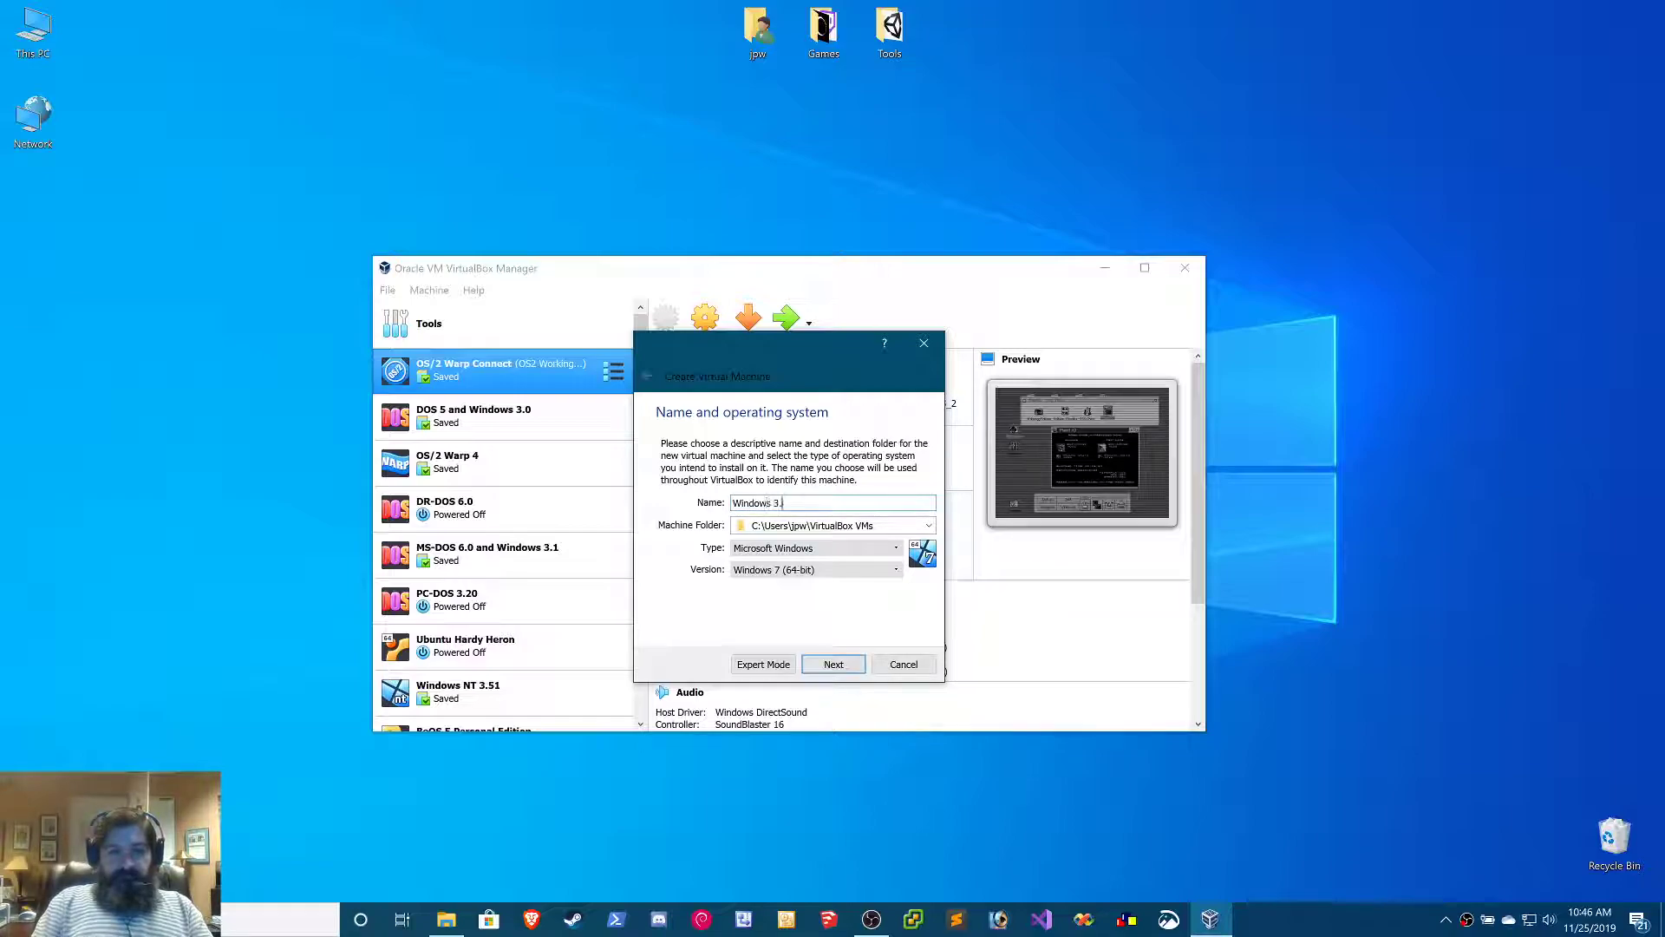
{"action": "type", "text": "1"}
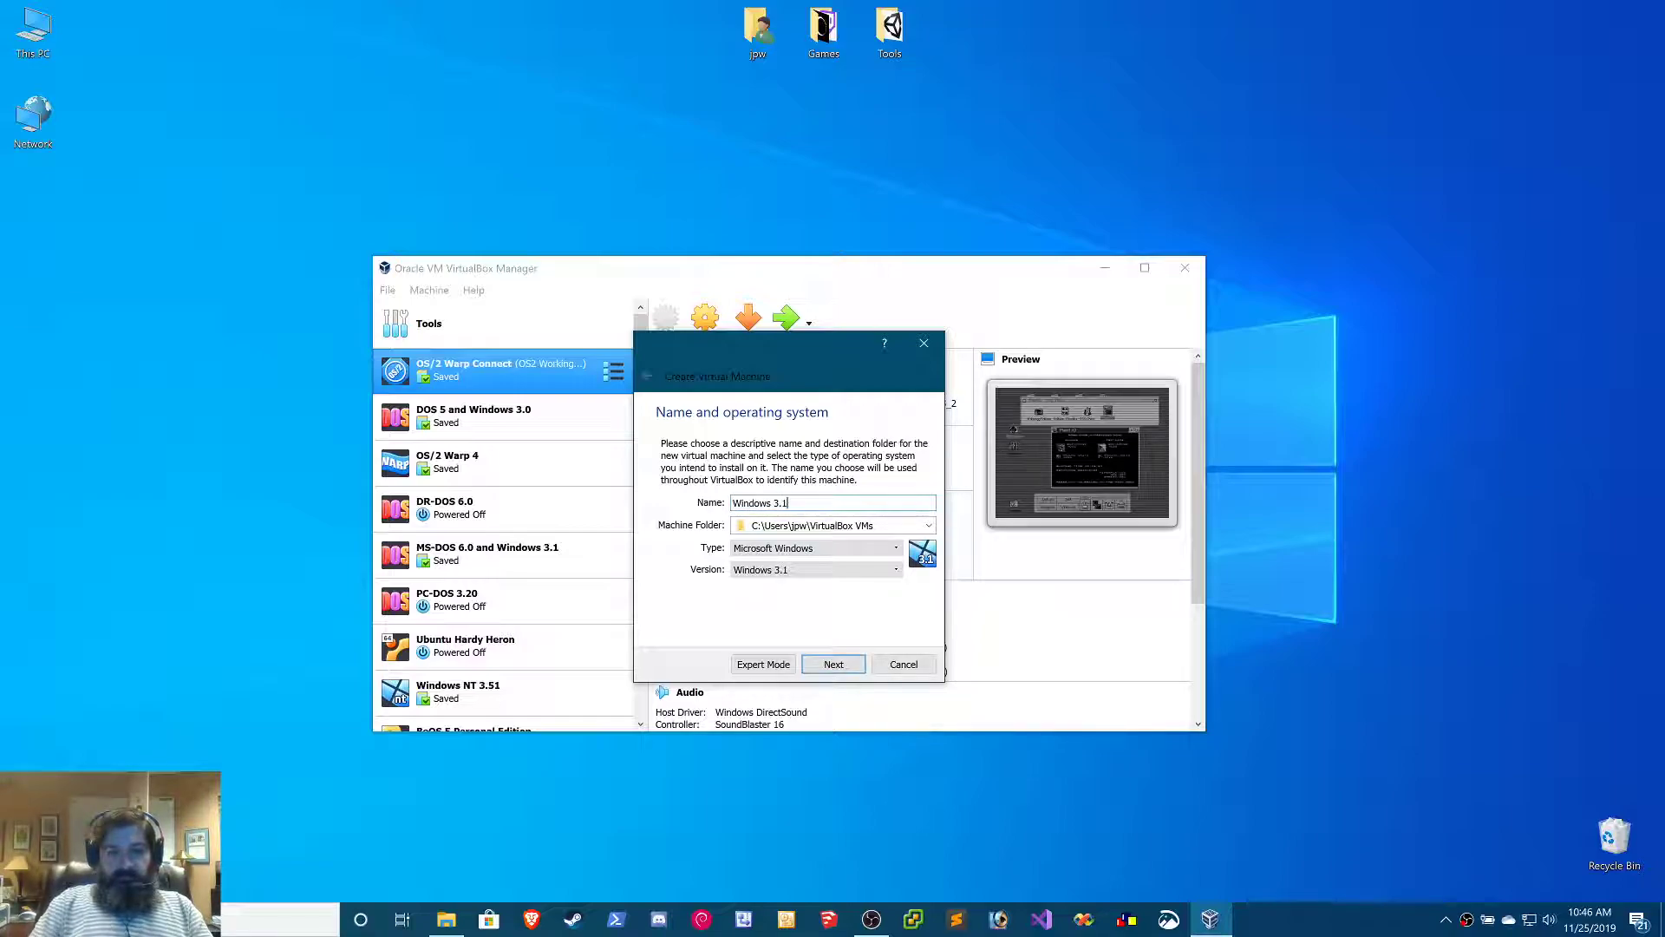
{"action": "left_click", "coordinate": [840, 572]}
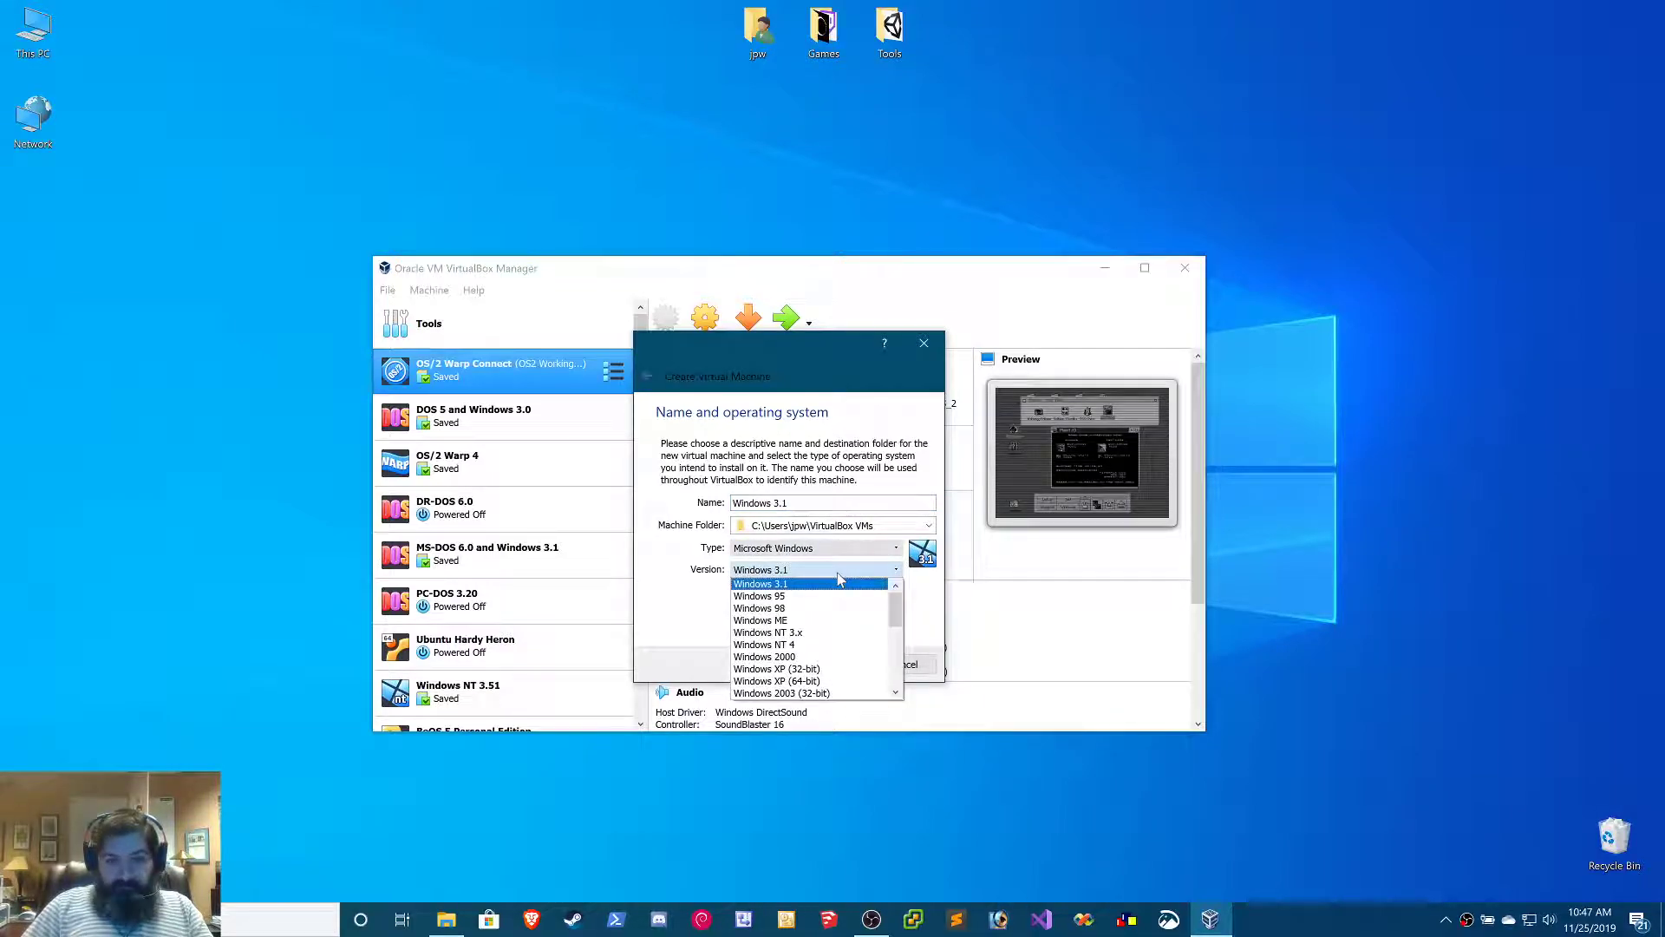
{"action": "left_click", "coordinate": [839, 583]}
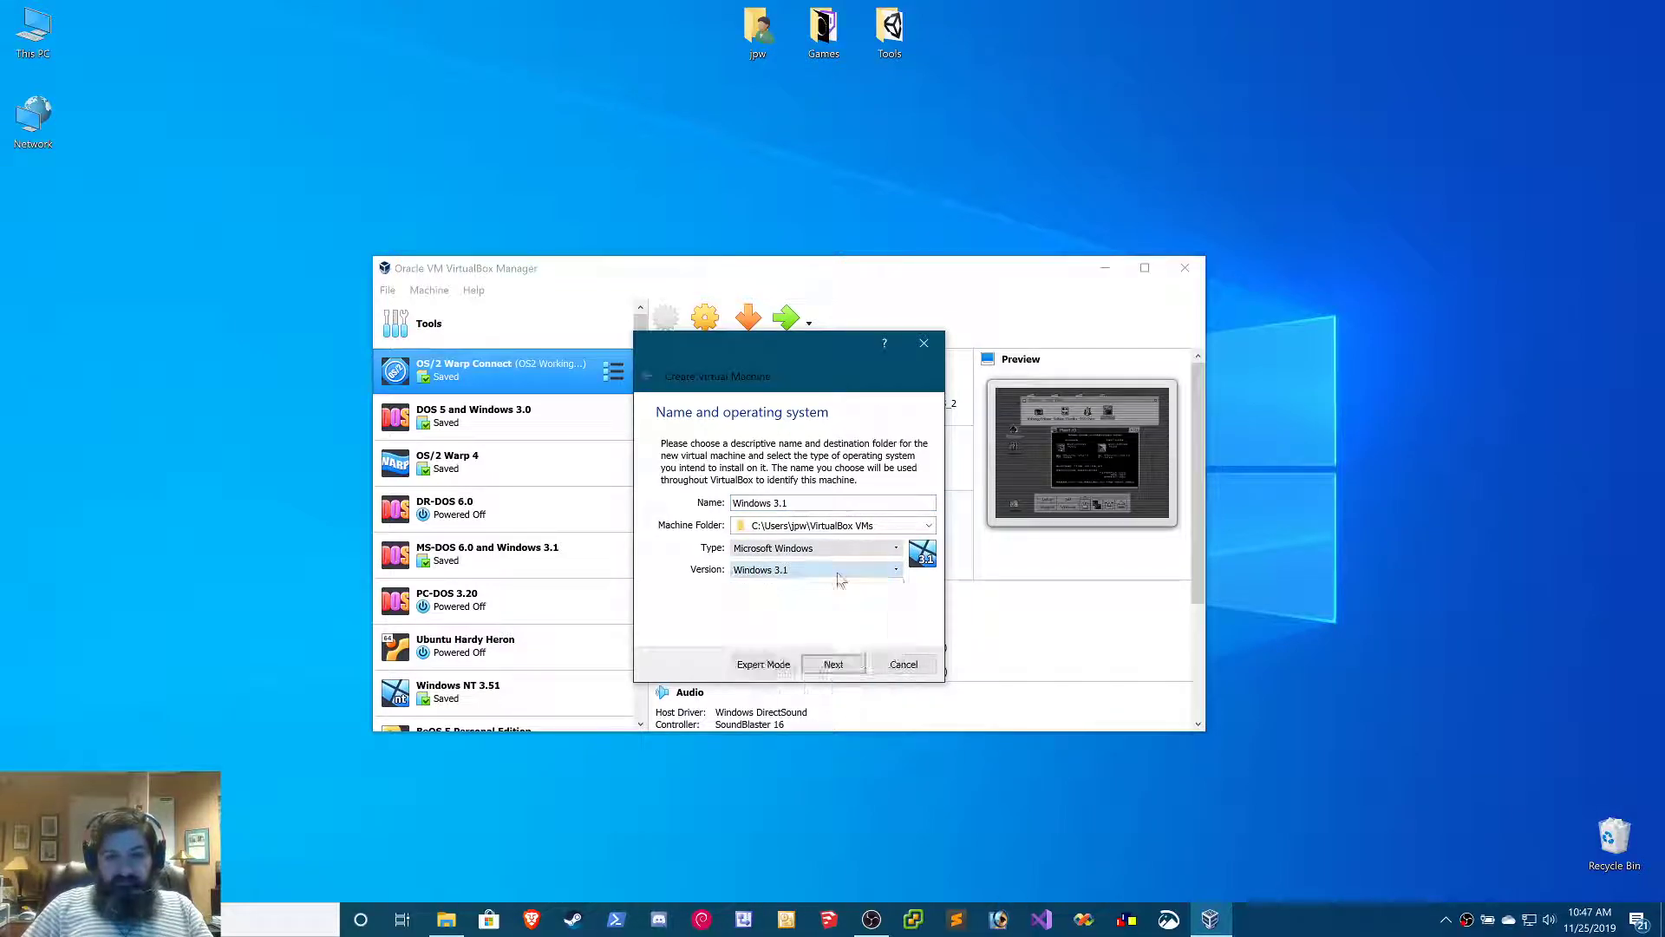
{"action": "left_click", "coordinate": [834, 664]}
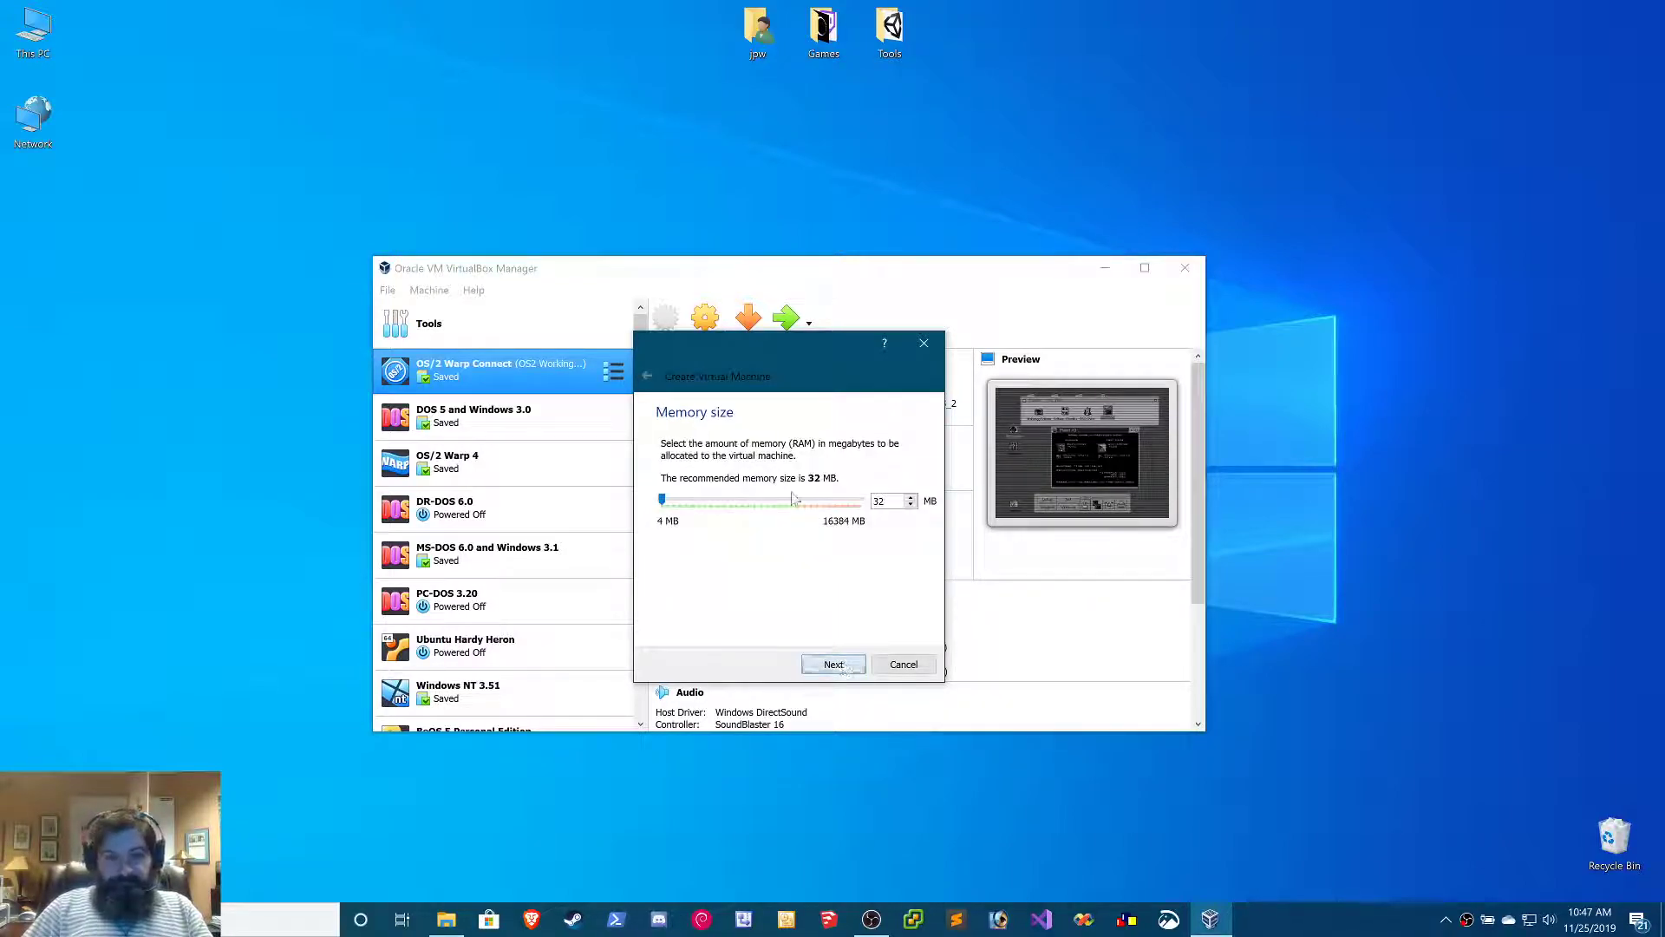
{"action": "left_click_drag", "start_coordinate": [888, 501], "coordinate": [859, 503]}
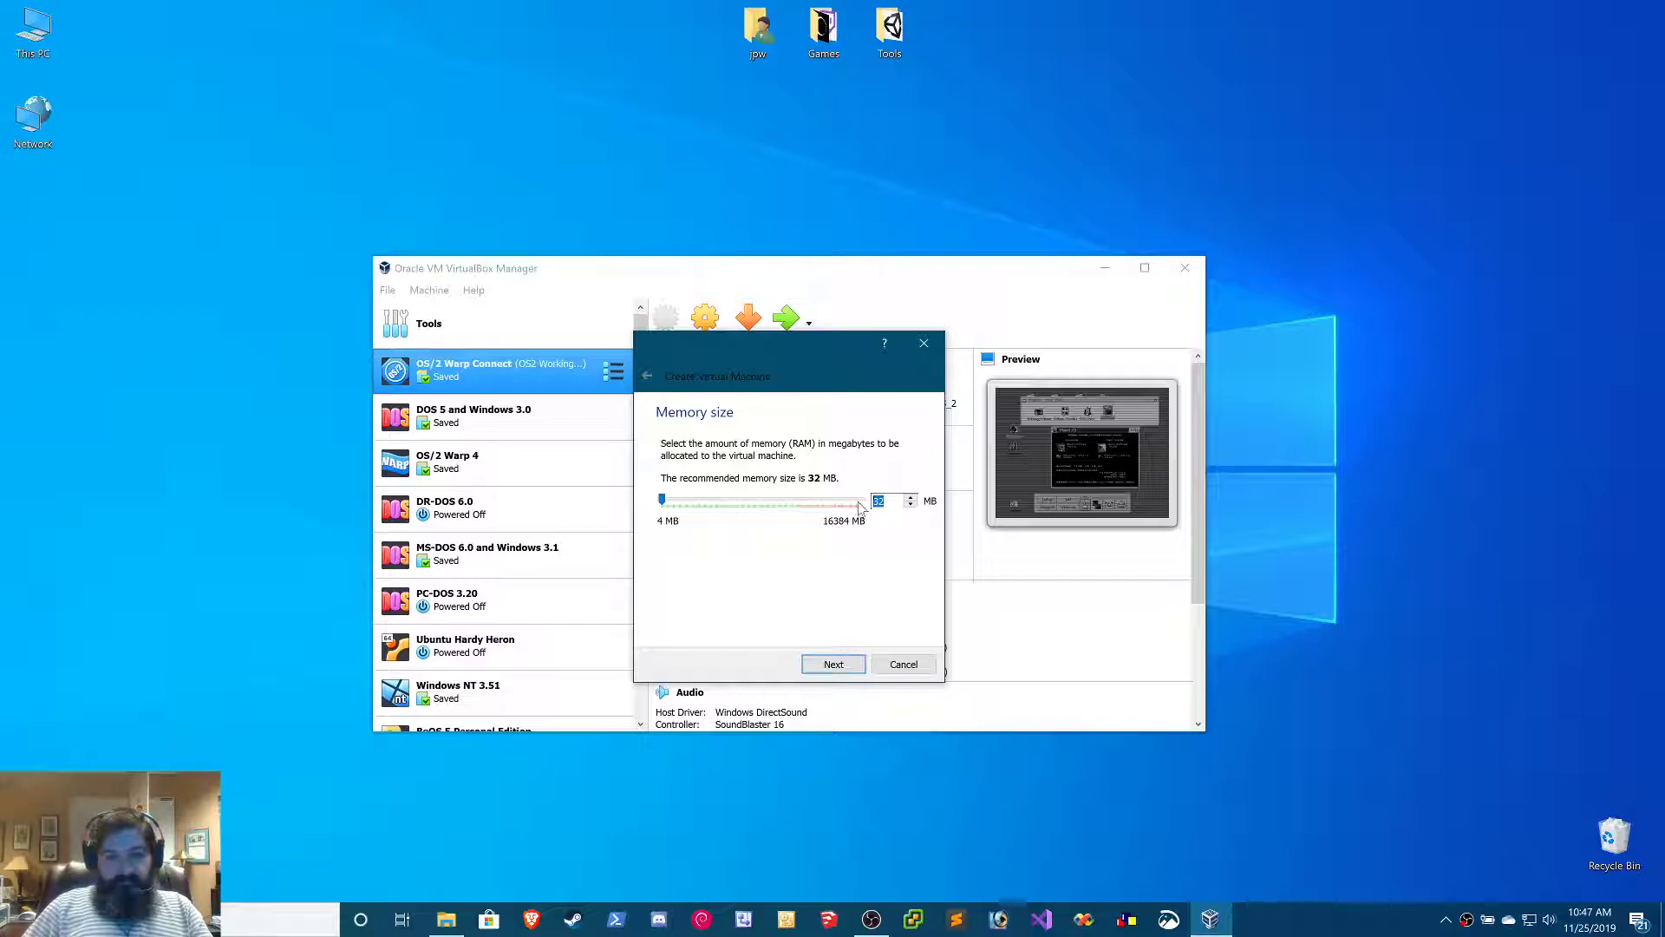
{"action": "left_click", "coordinate": [834, 668]}
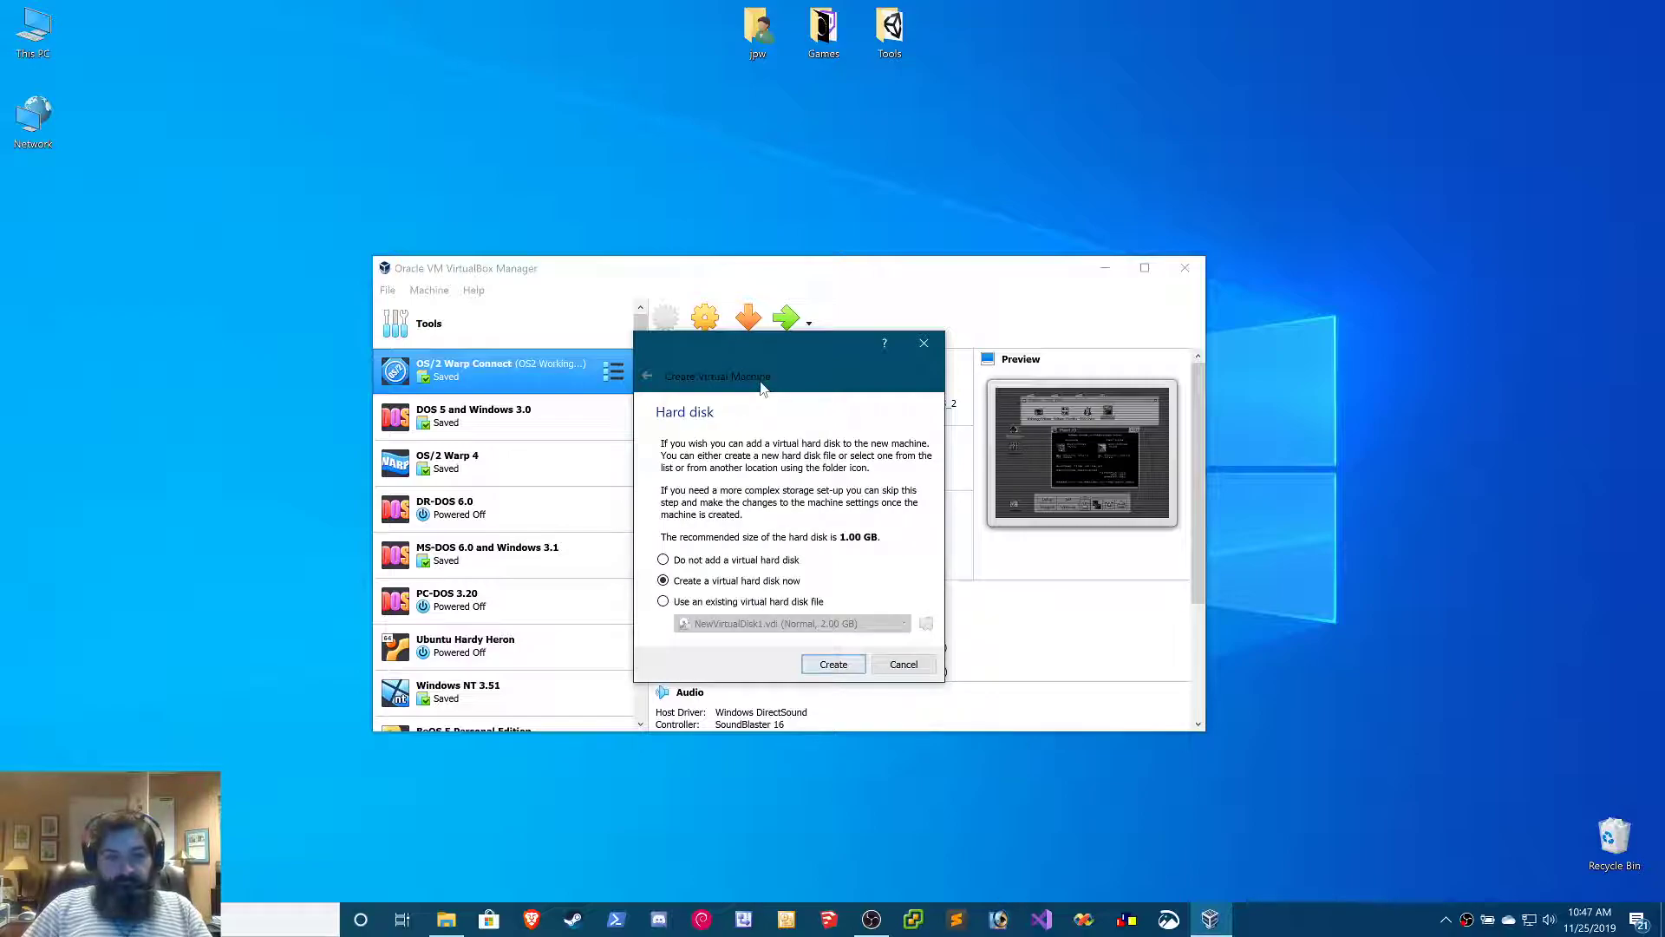
Create a dynamically allocated 2.00 GB VDI virtual hard disk for the new machine
{"action": "left_click", "coordinate": [830, 668]}
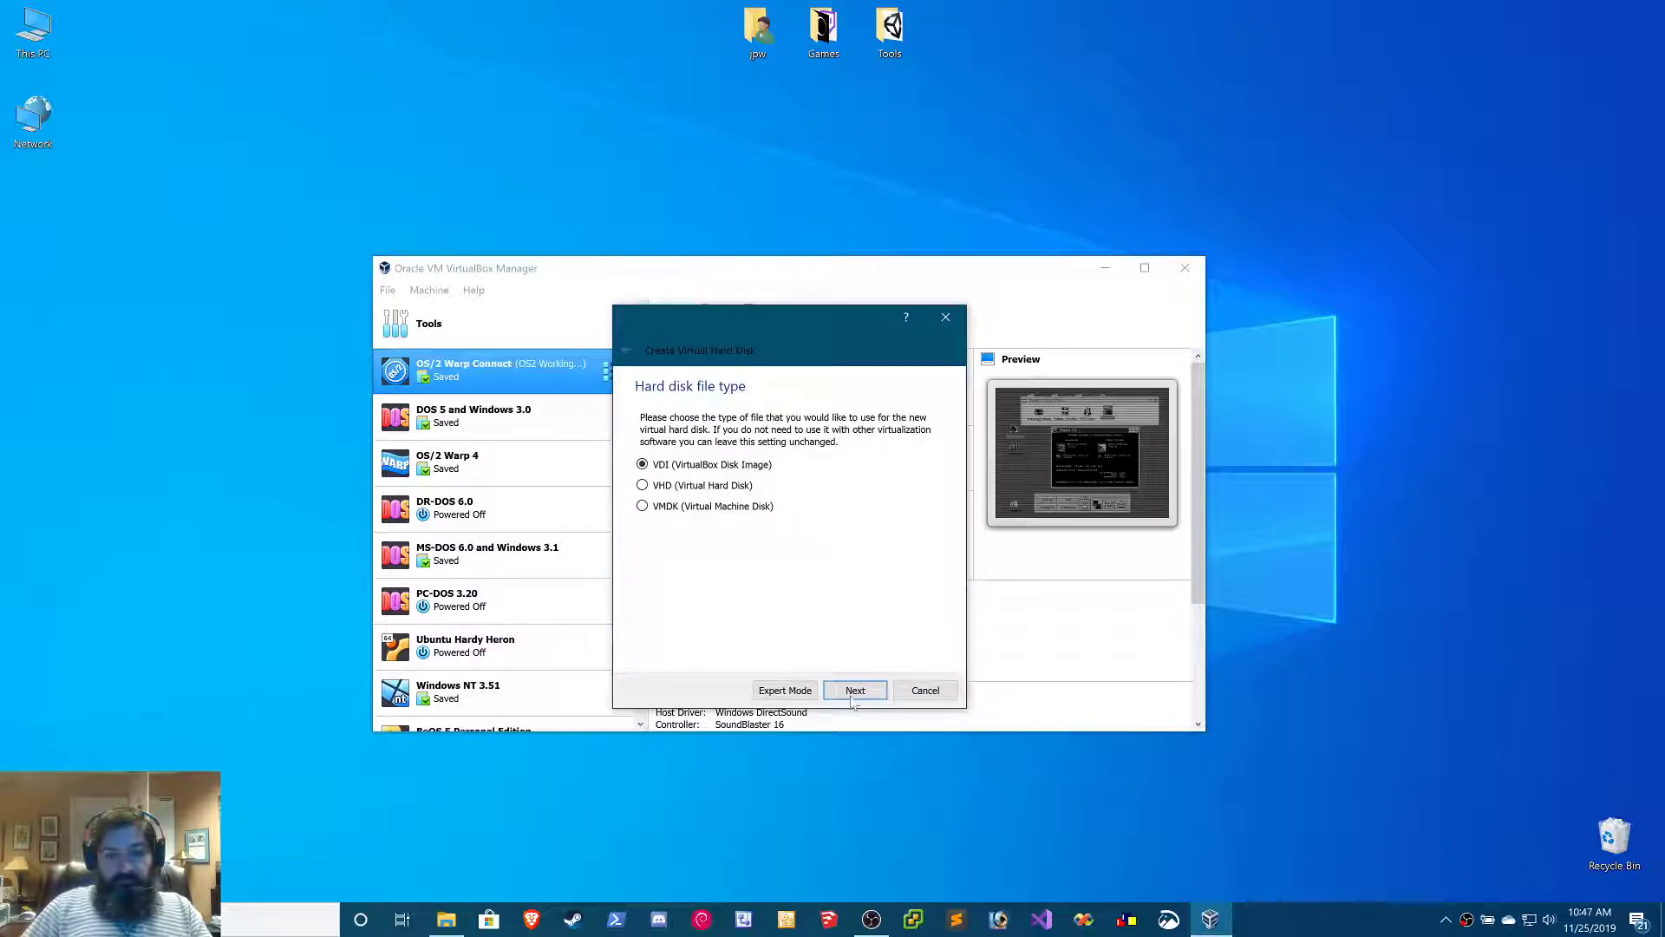
{"action": "left_click", "coordinate": [853, 694]}
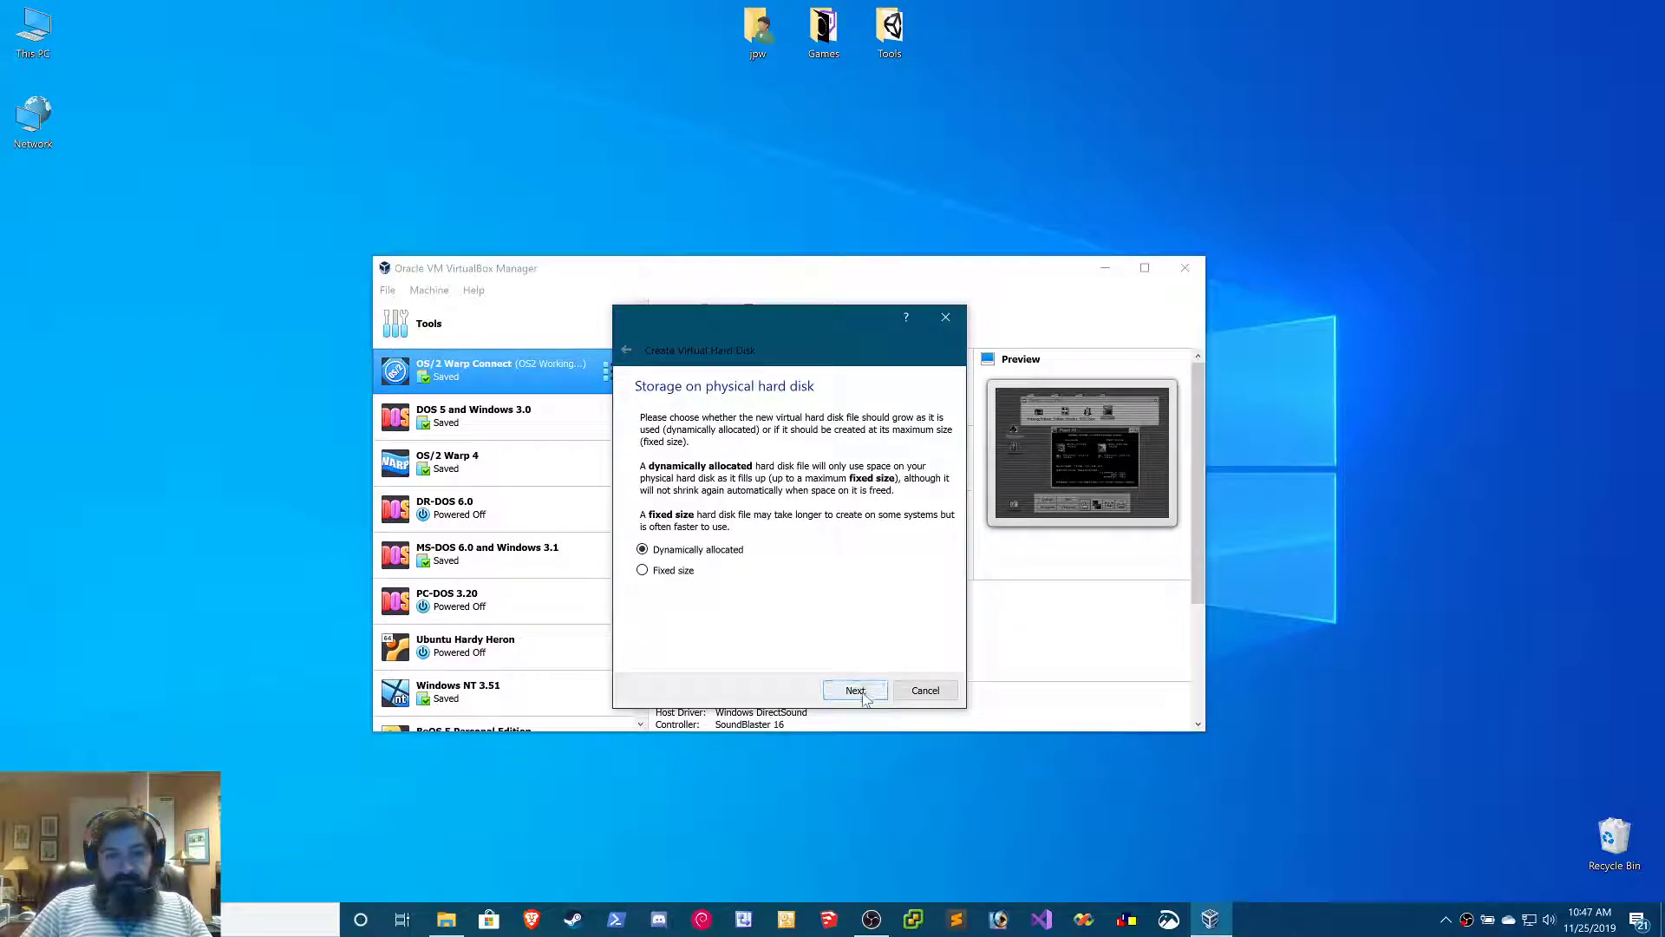
{"action": "left_click", "coordinate": [856, 690]}
{"action": "left_click", "coordinate": [923, 526]}
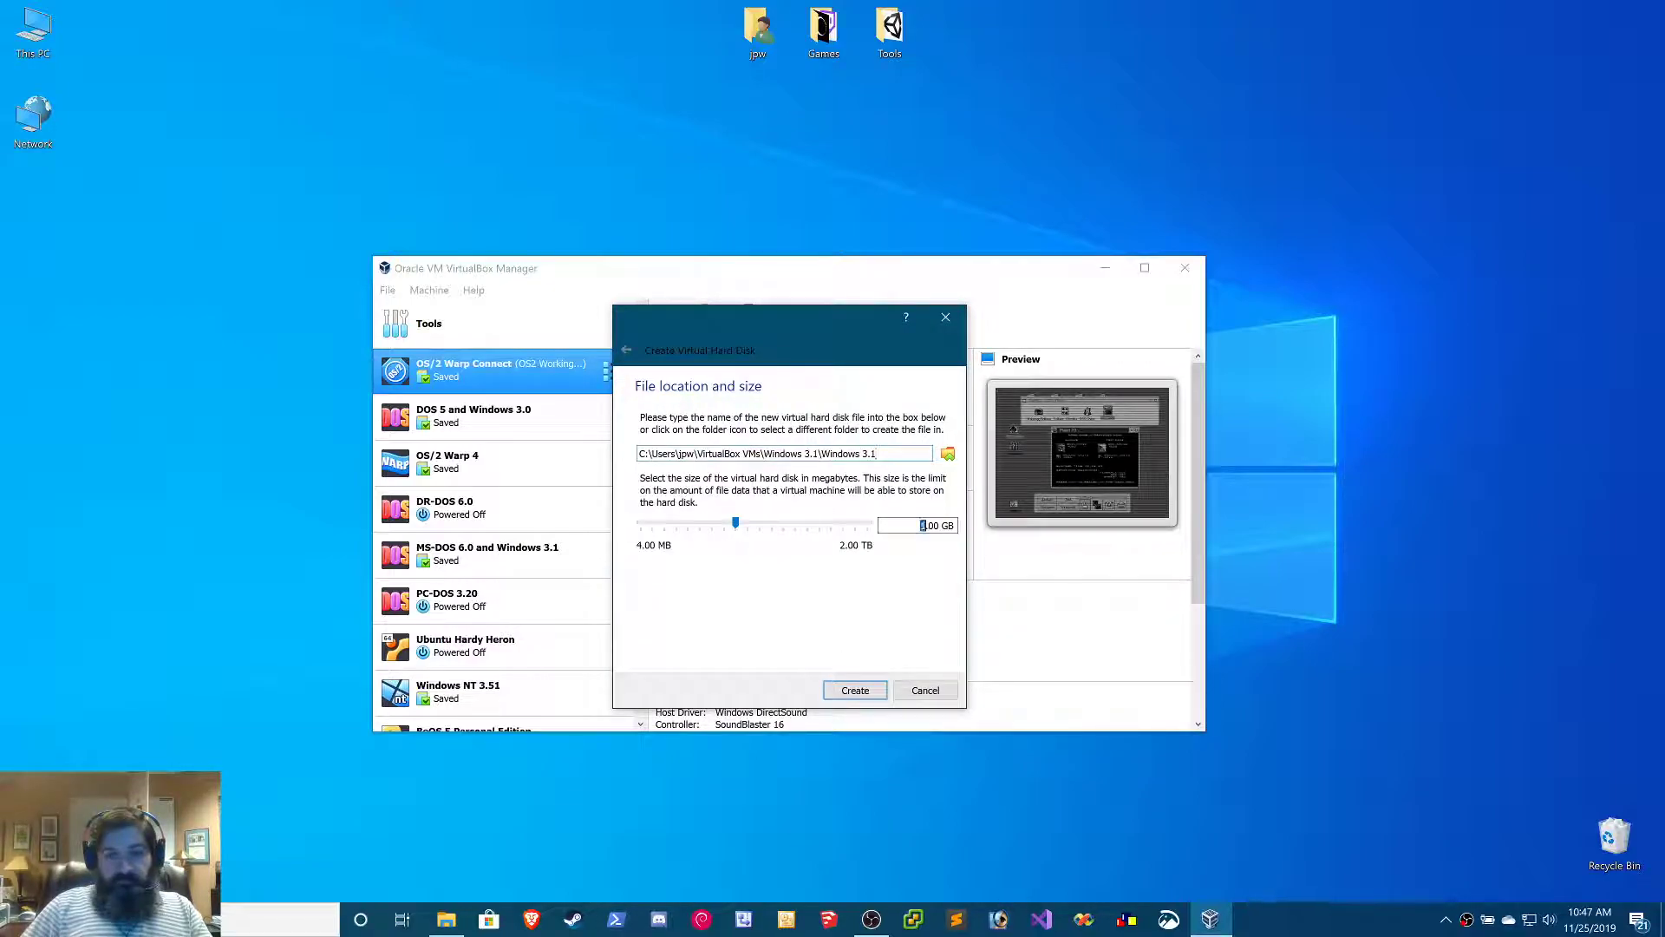
{"action": "type", "text": "2"}
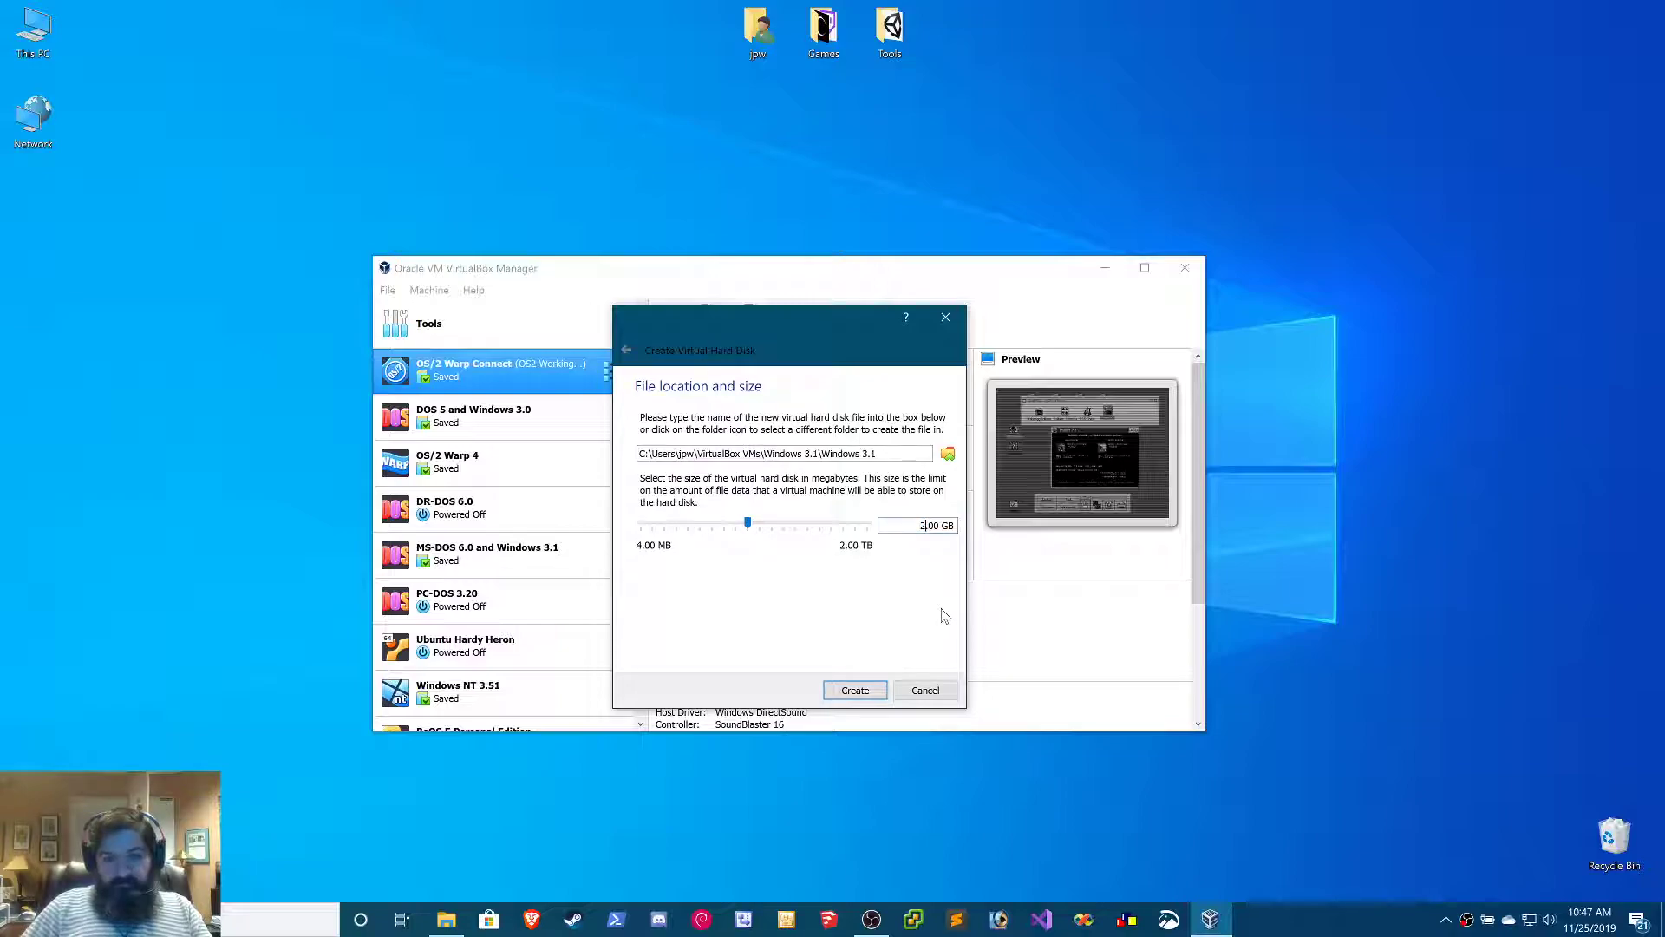
{"action": "left_click", "coordinate": [858, 691]}
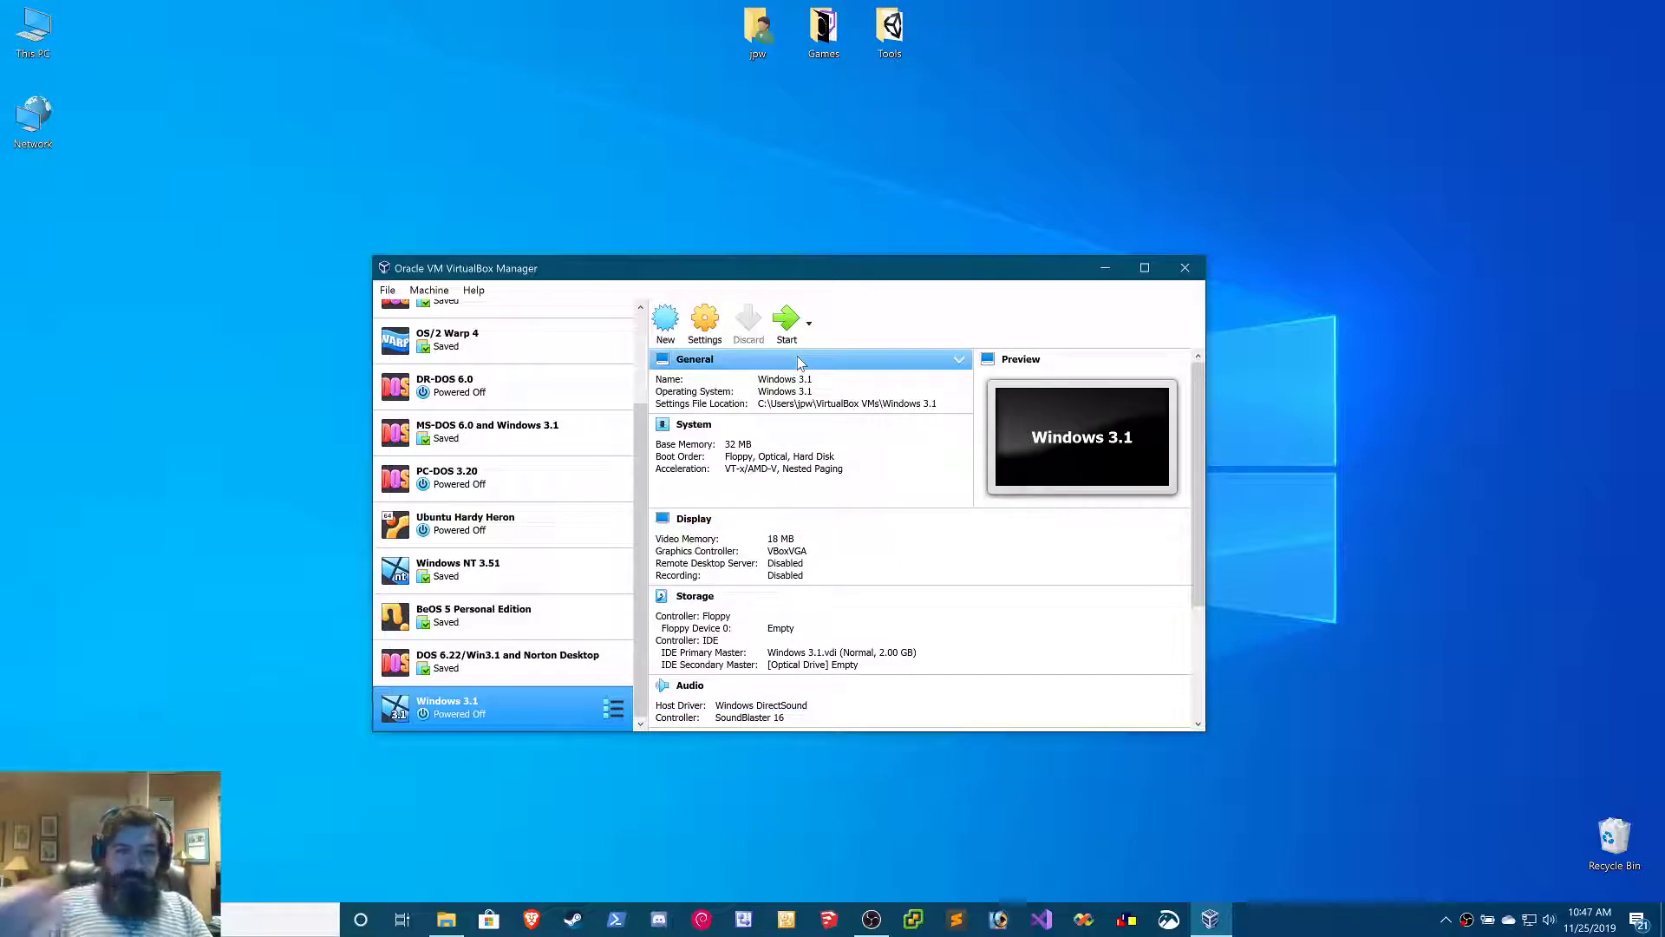
Open the virtual floppy disk file chooser for the empty floppy drive in the Windows 3.1 machine's storage settings
{"action": "left_click", "coordinate": [708, 329]}
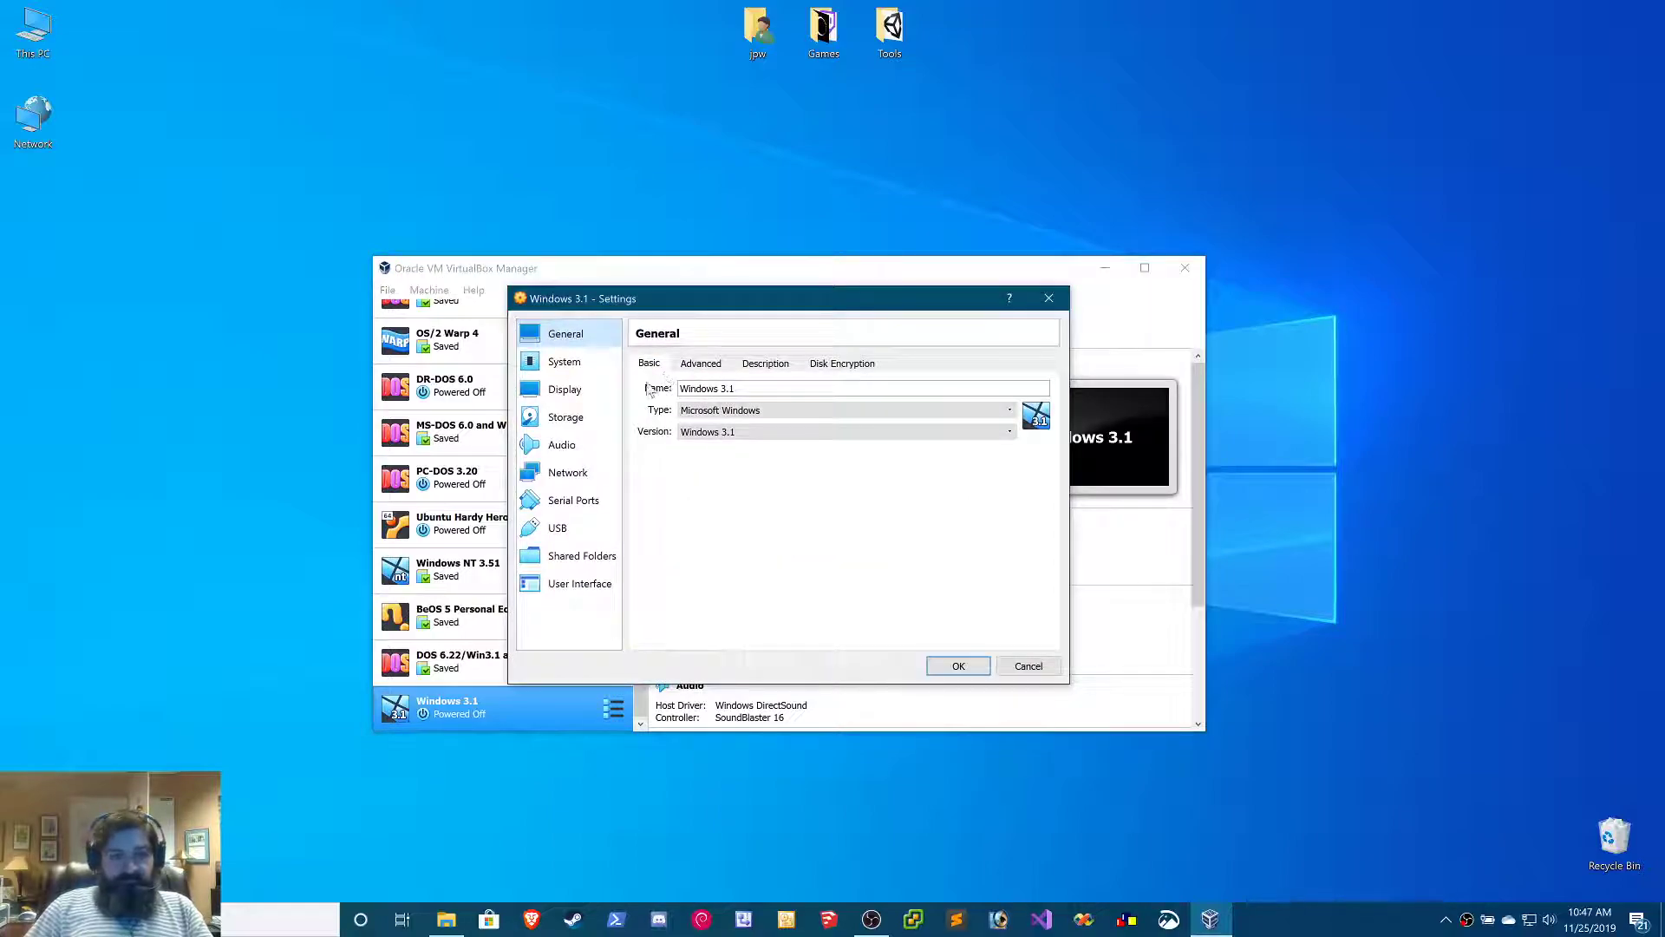
{"action": "left_click", "coordinate": [577, 425]}
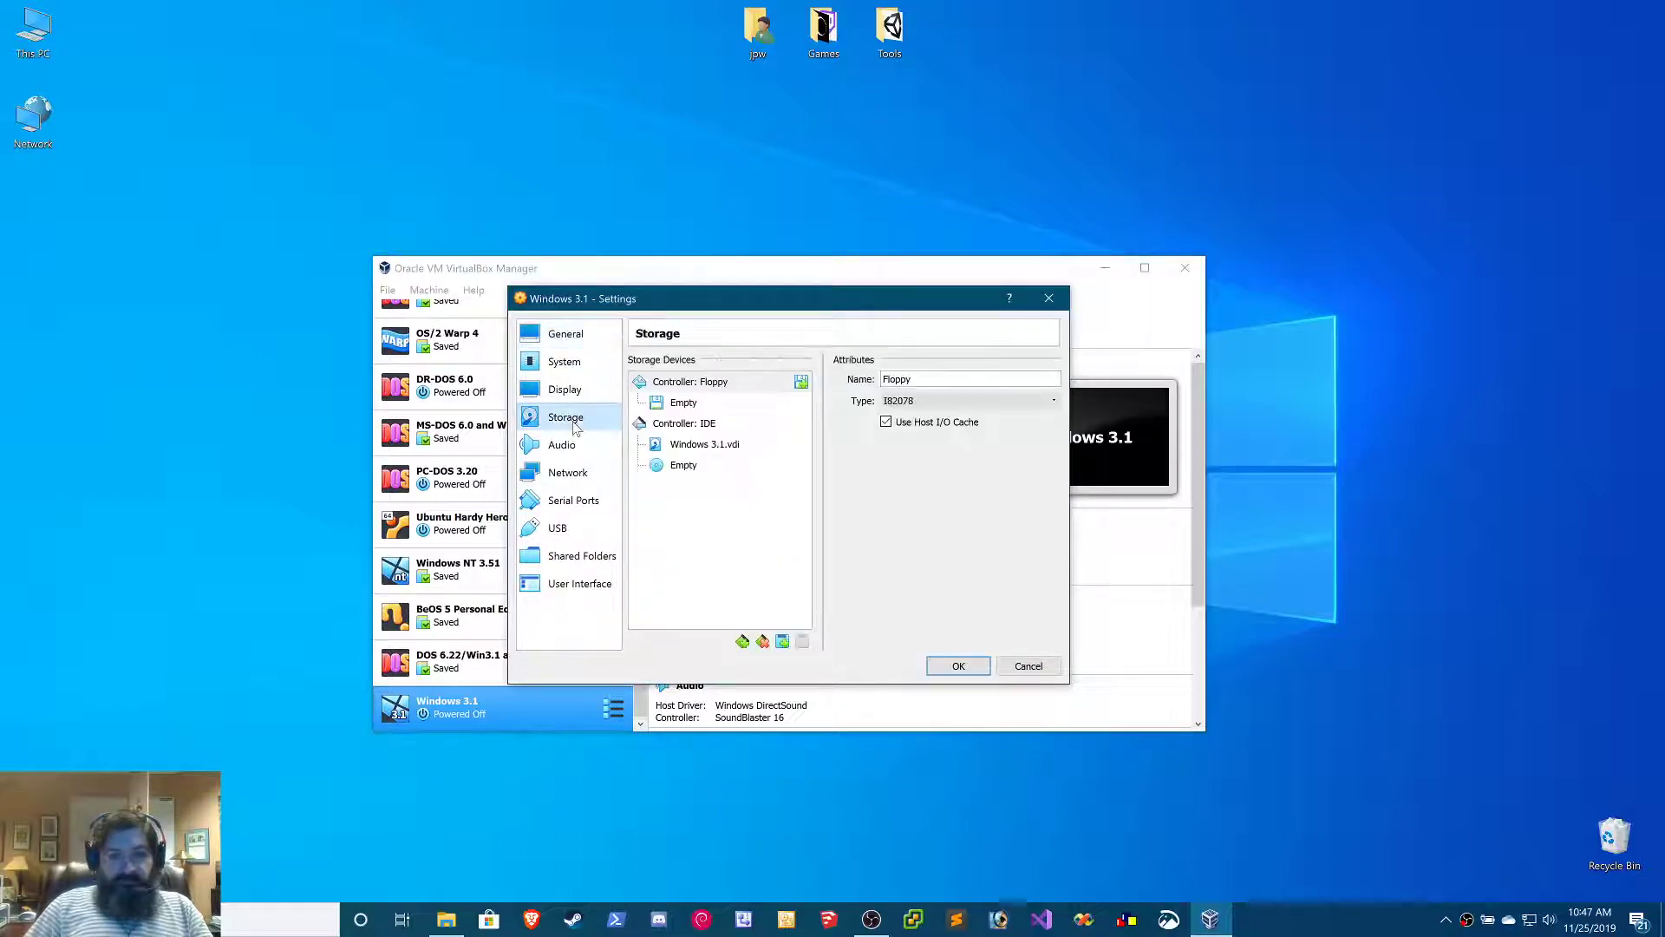
{"action": "left_click", "coordinate": [690, 404]}
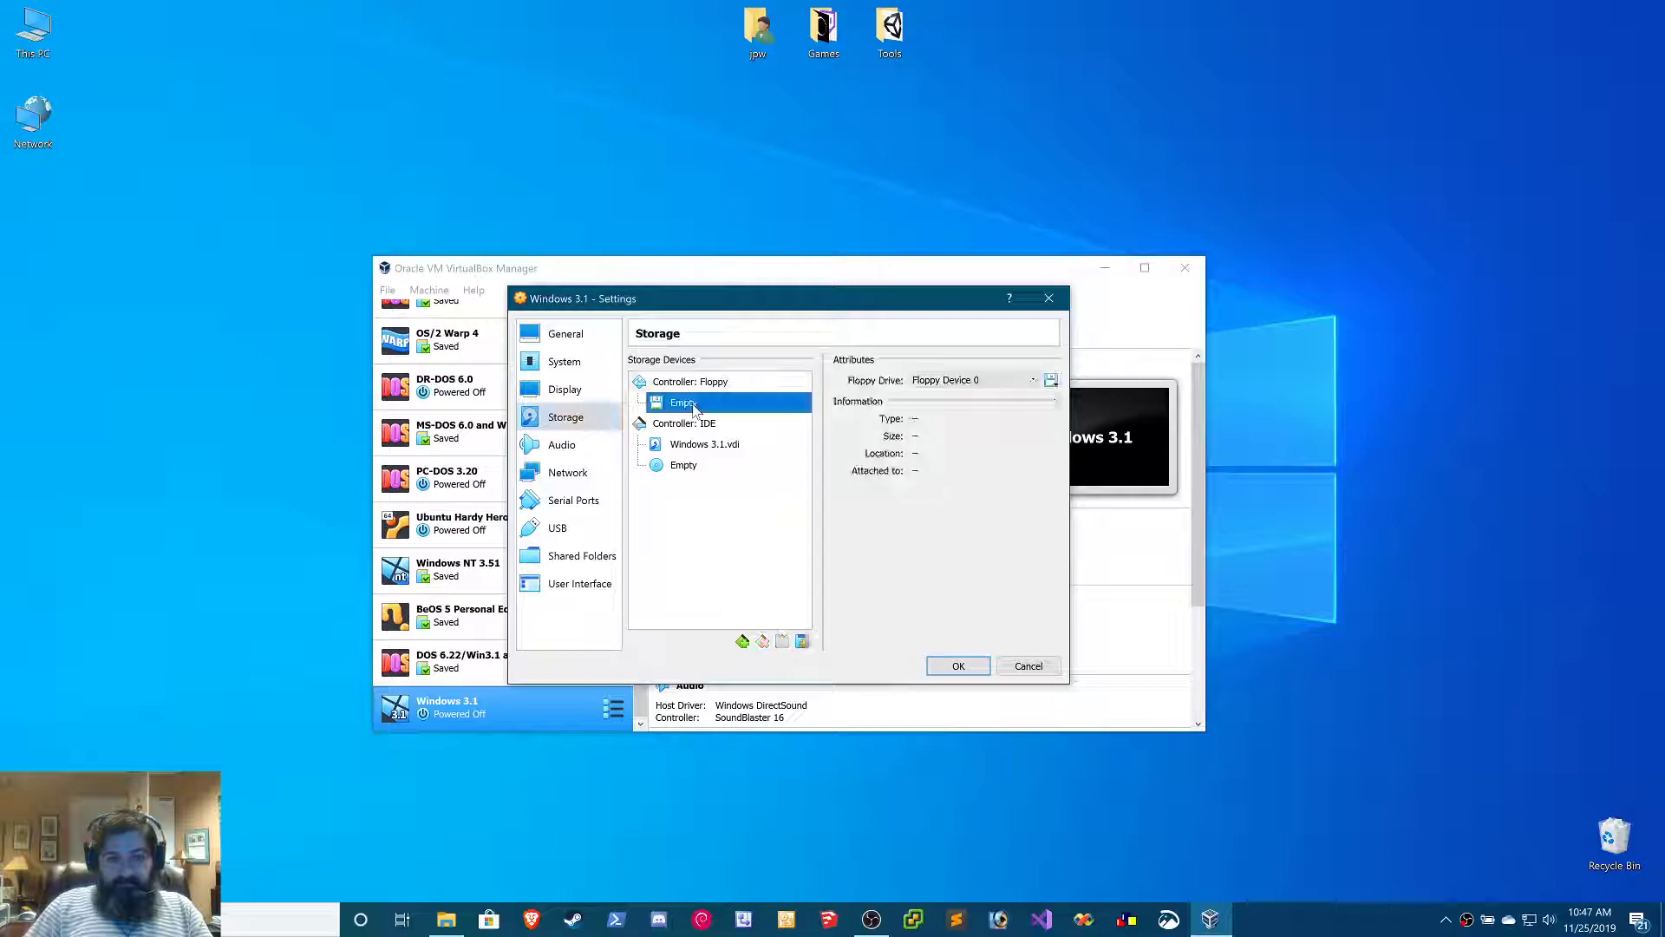
{"action": "left_click", "coordinate": [1052, 382]}
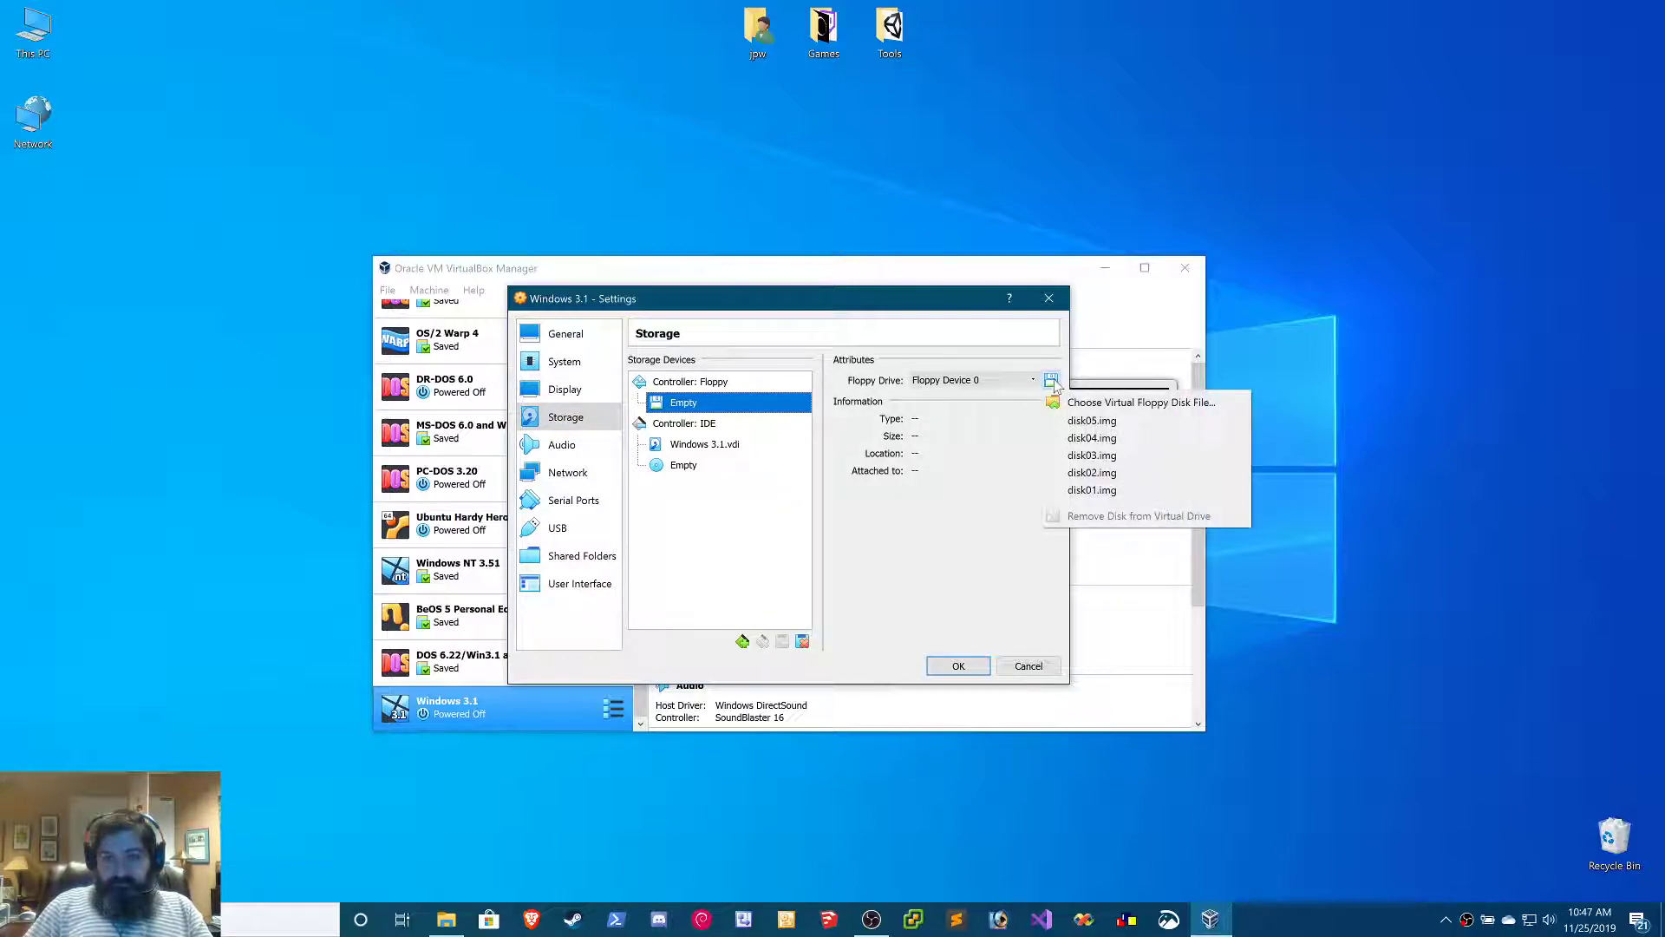
{"action": "left_click", "coordinate": [1075, 403]}
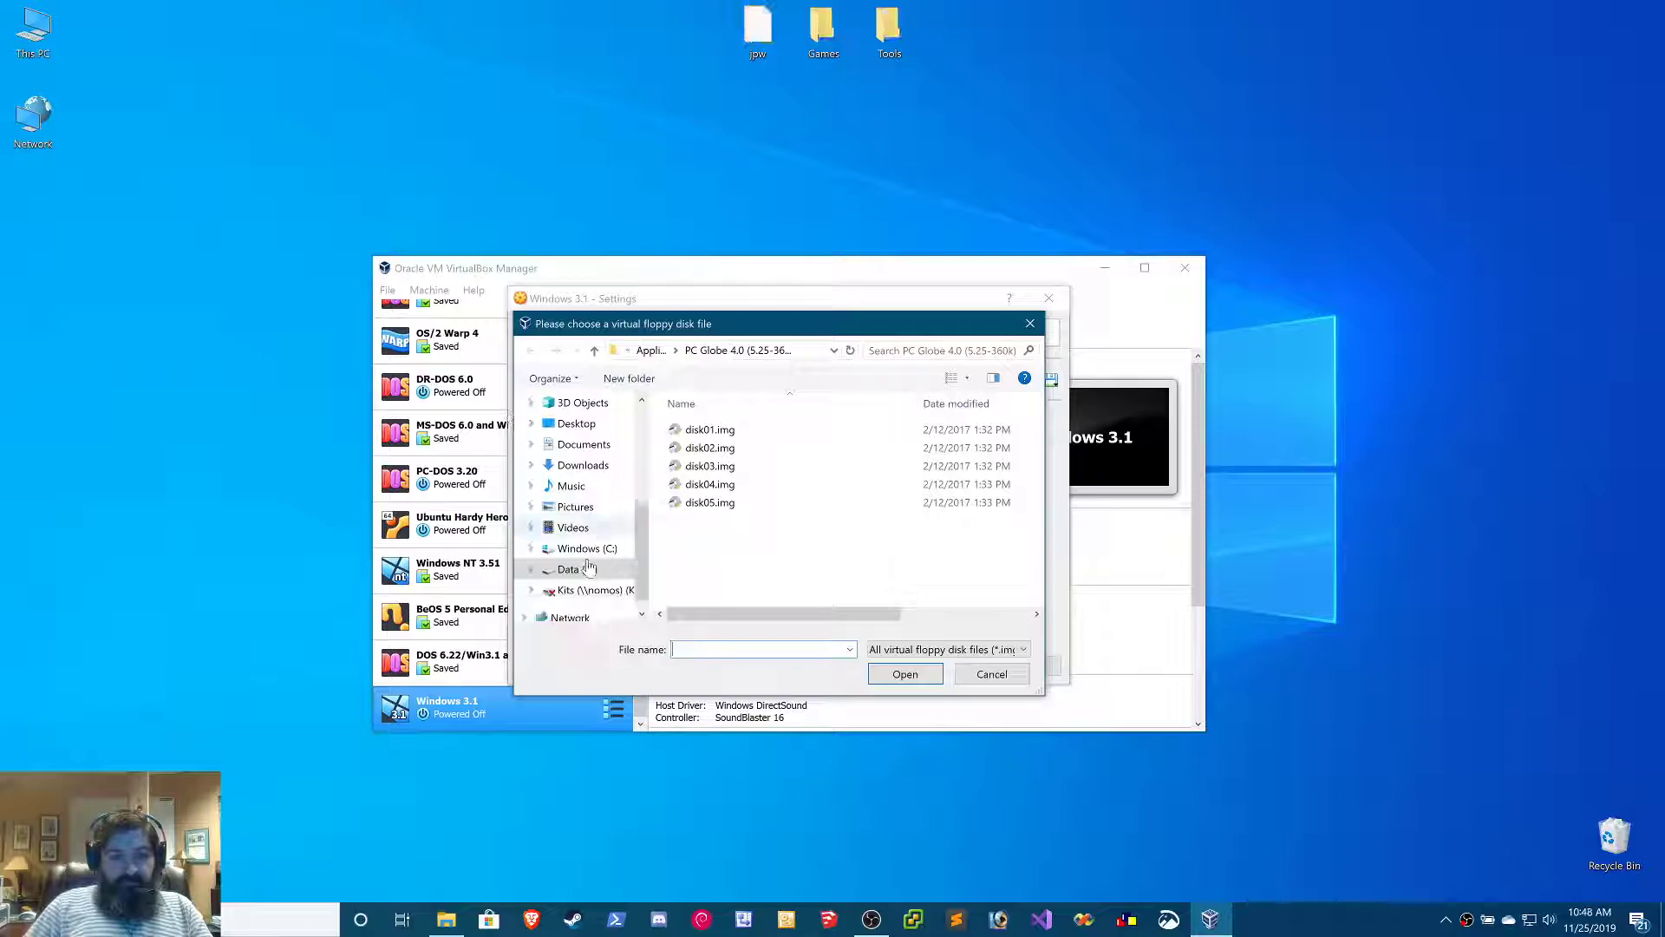
Insert Disk1.img from the MS-DOS 6.22 folder under D:\Emulation's Operating System Disks into the floppy drive and save the settings
{"action": "left_click", "coordinate": [577, 569]}
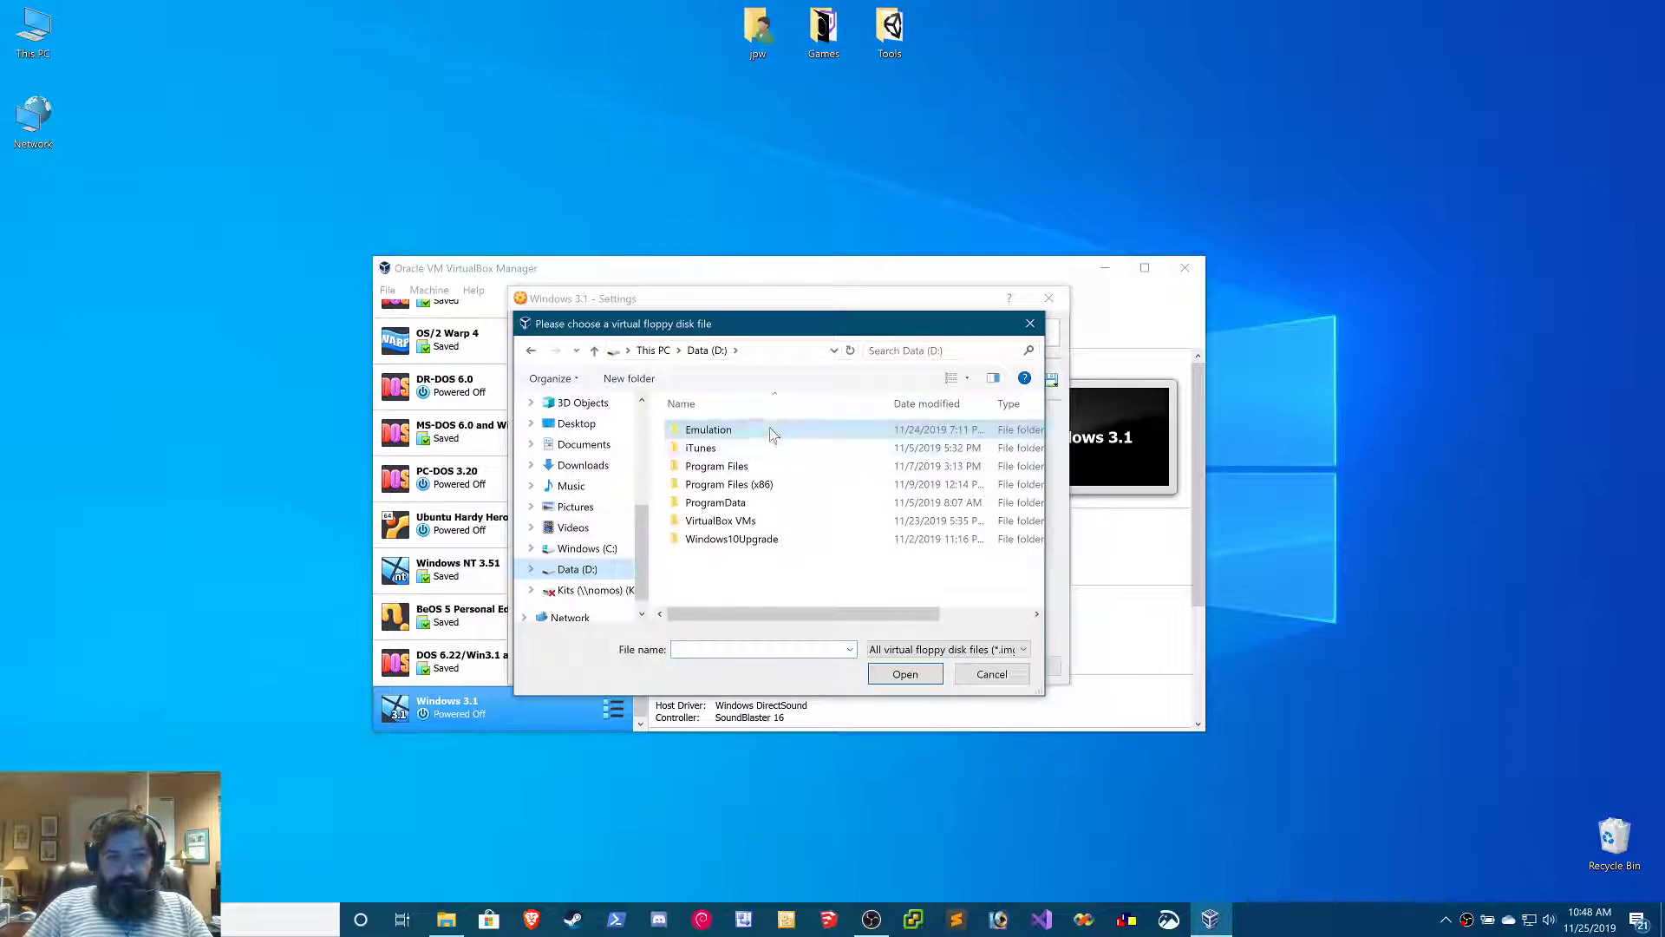
{"action": "double_click", "coordinate": [768, 429]}
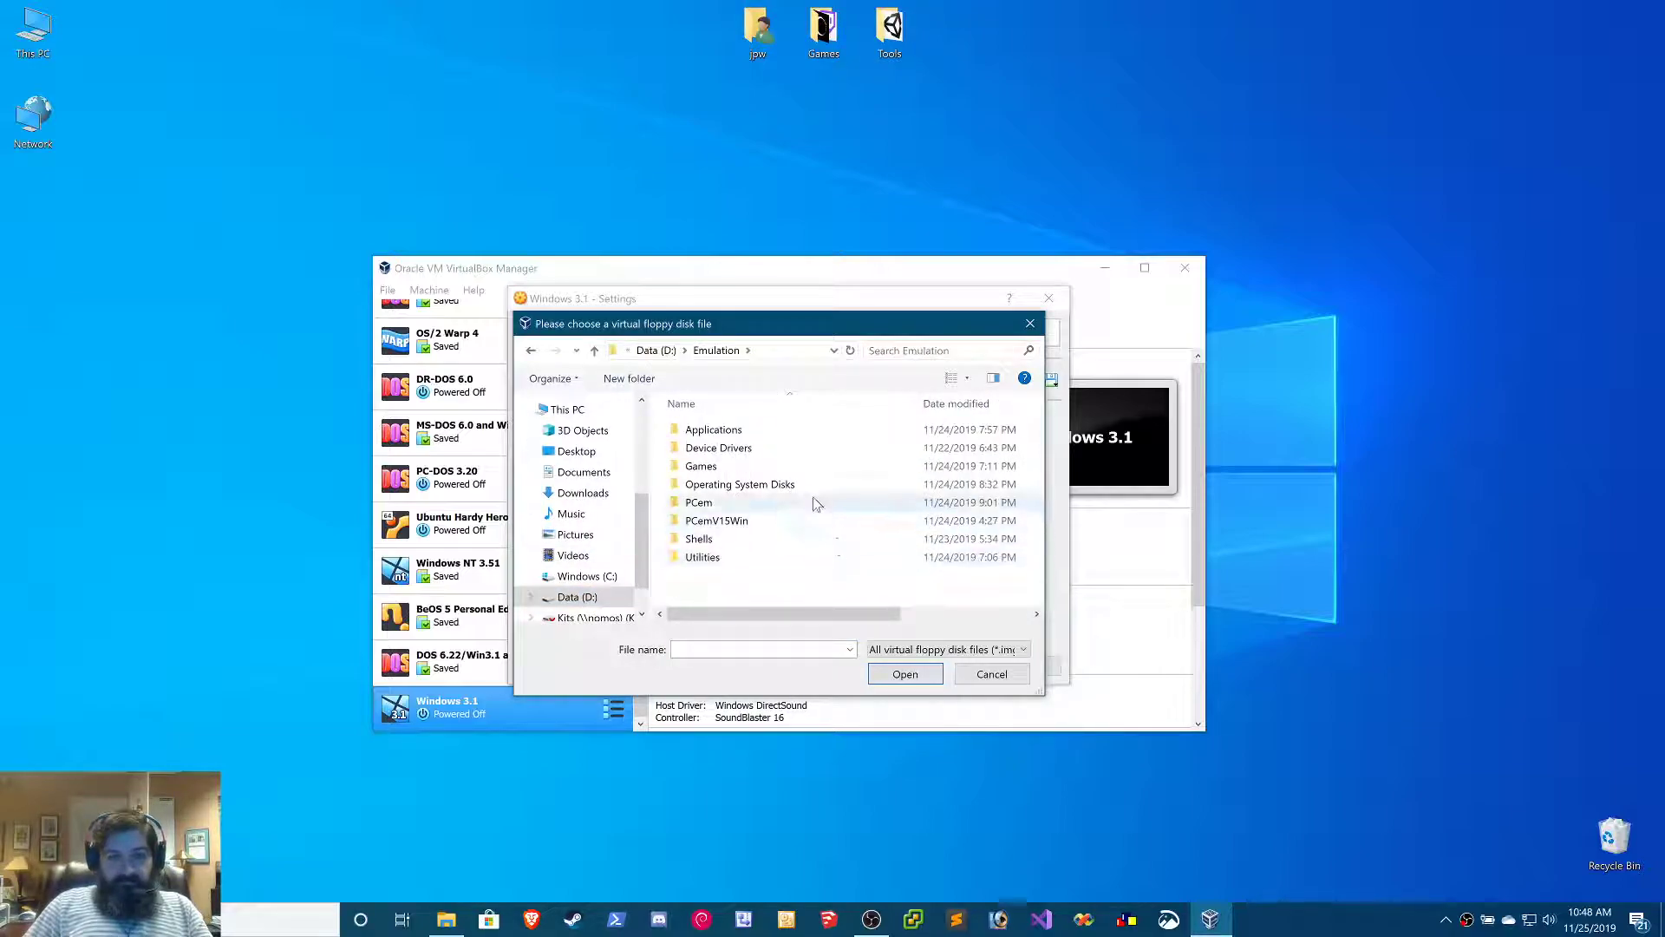
{"action": "double_click", "coordinate": [814, 486]}
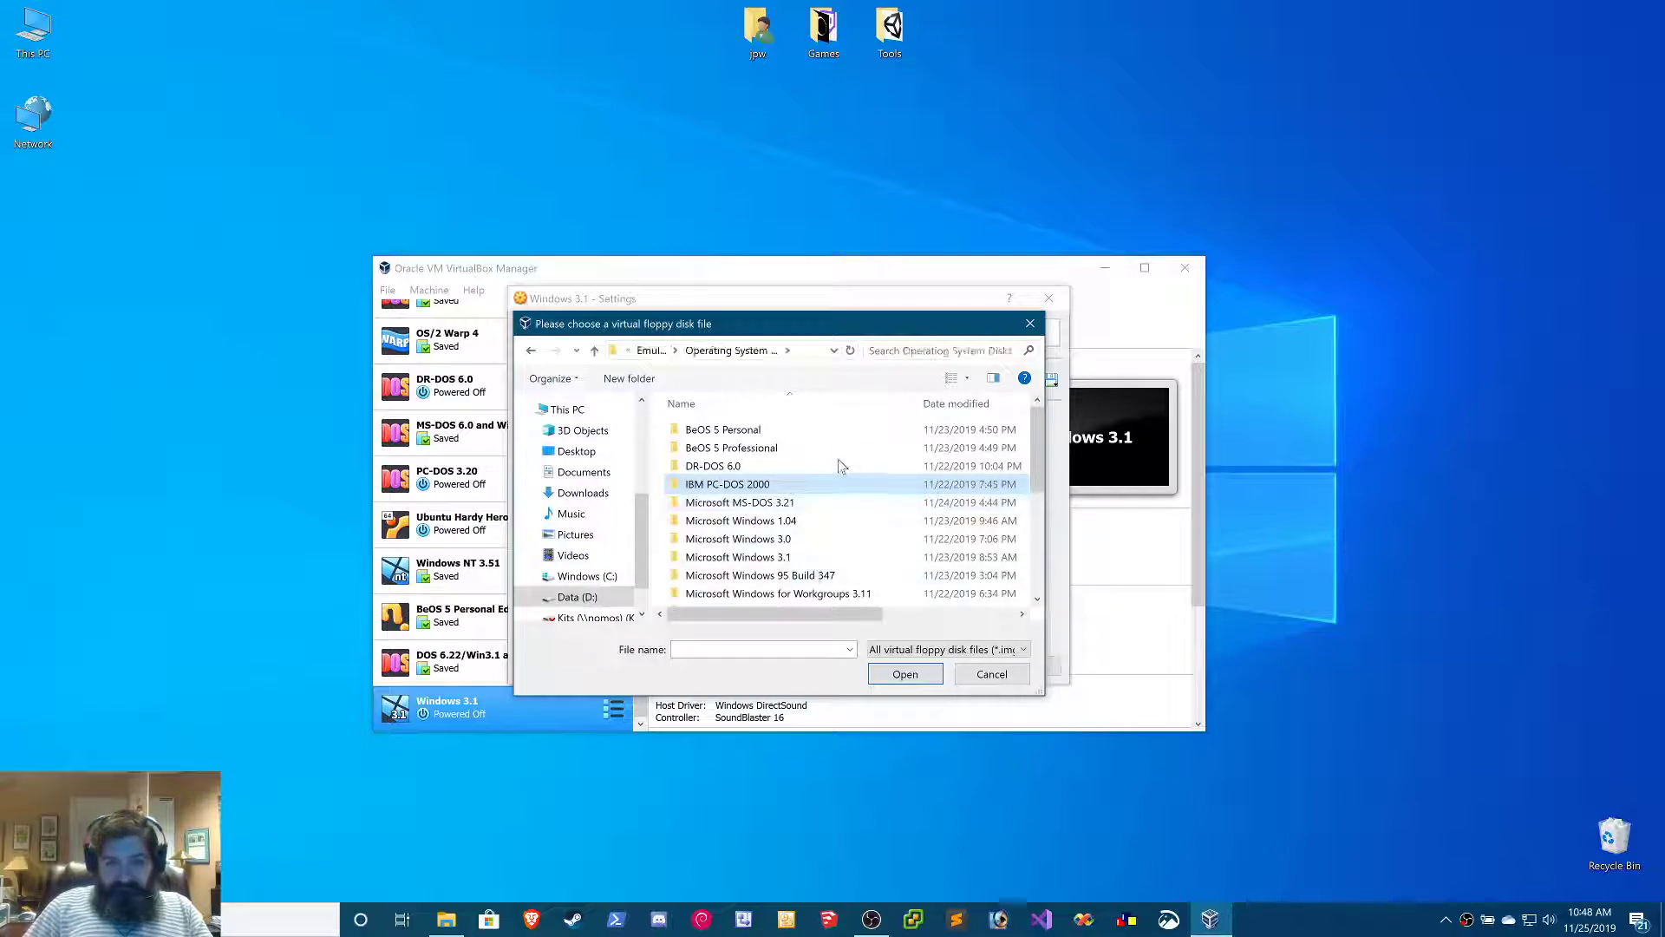
{"action": "scroll", "coordinate": [824, 538], "scroll_direction": "down", "scroll_amount": 3}
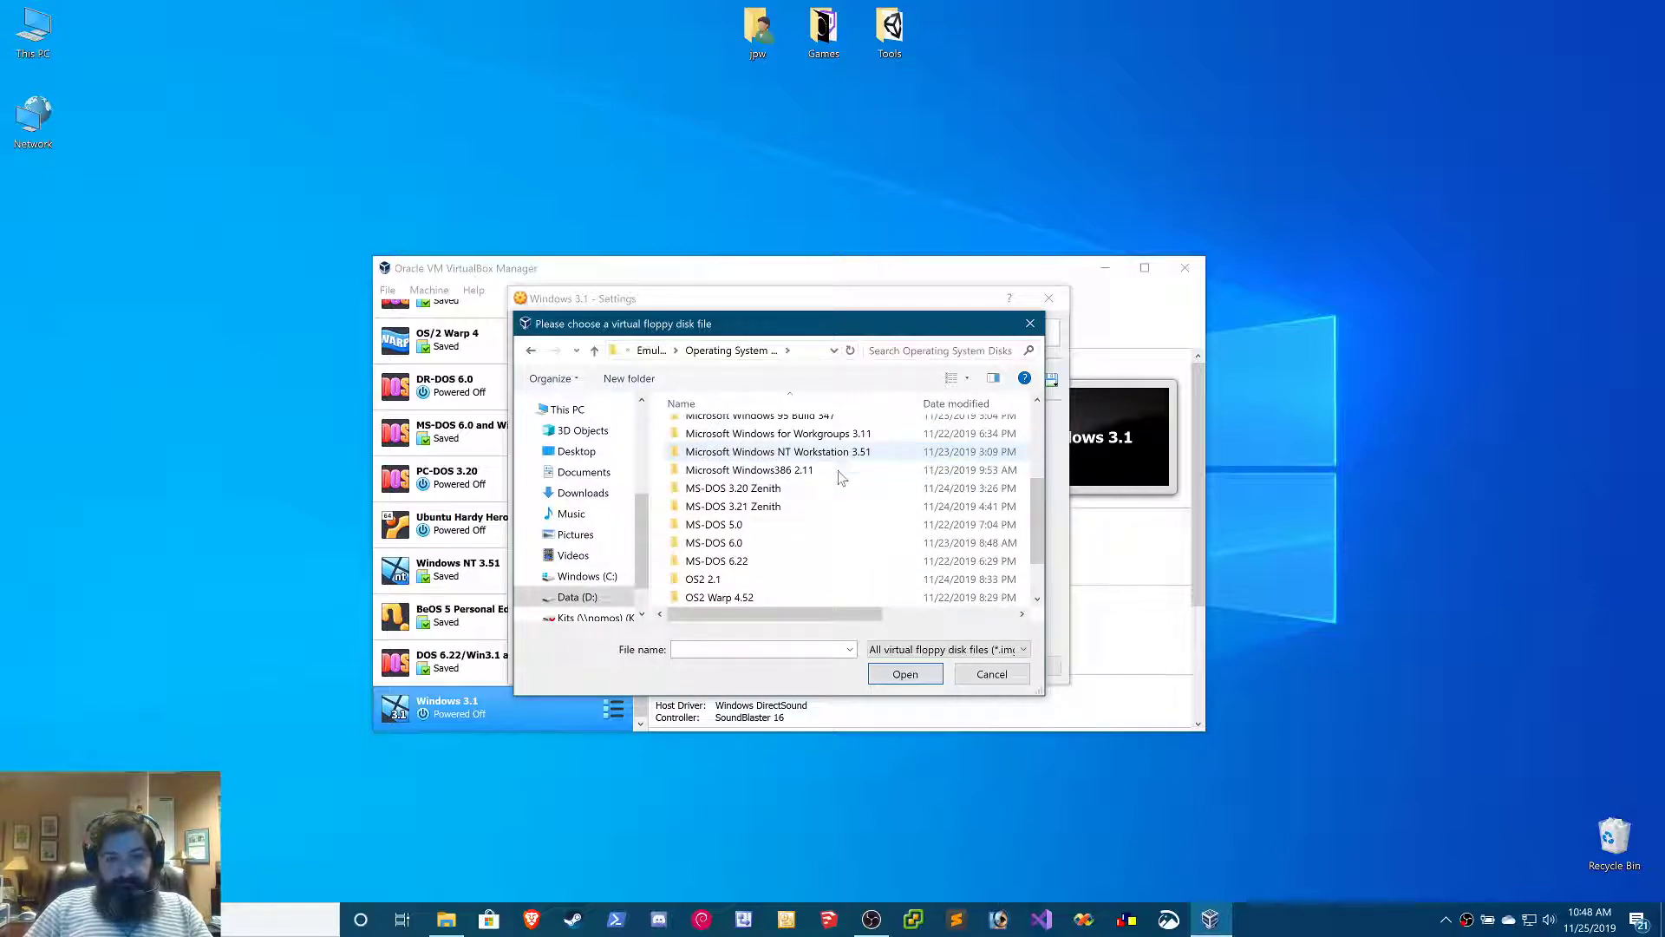
{"action": "double_click", "coordinate": [779, 561]}
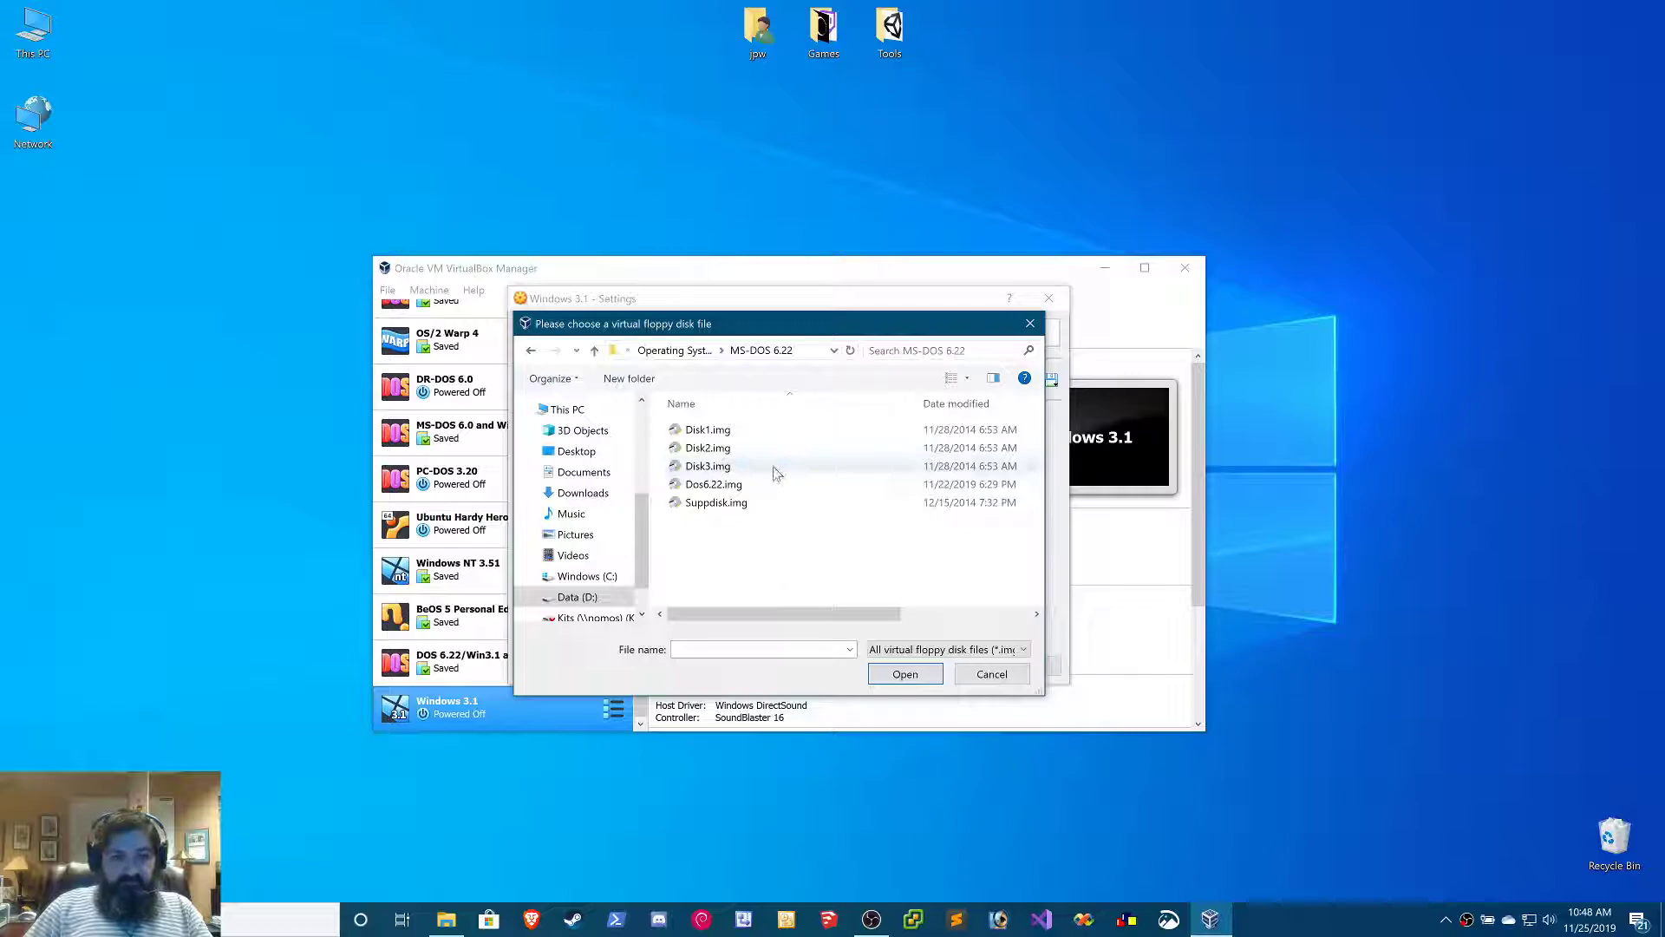
{"action": "left_click", "coordinate": [765, 429]}
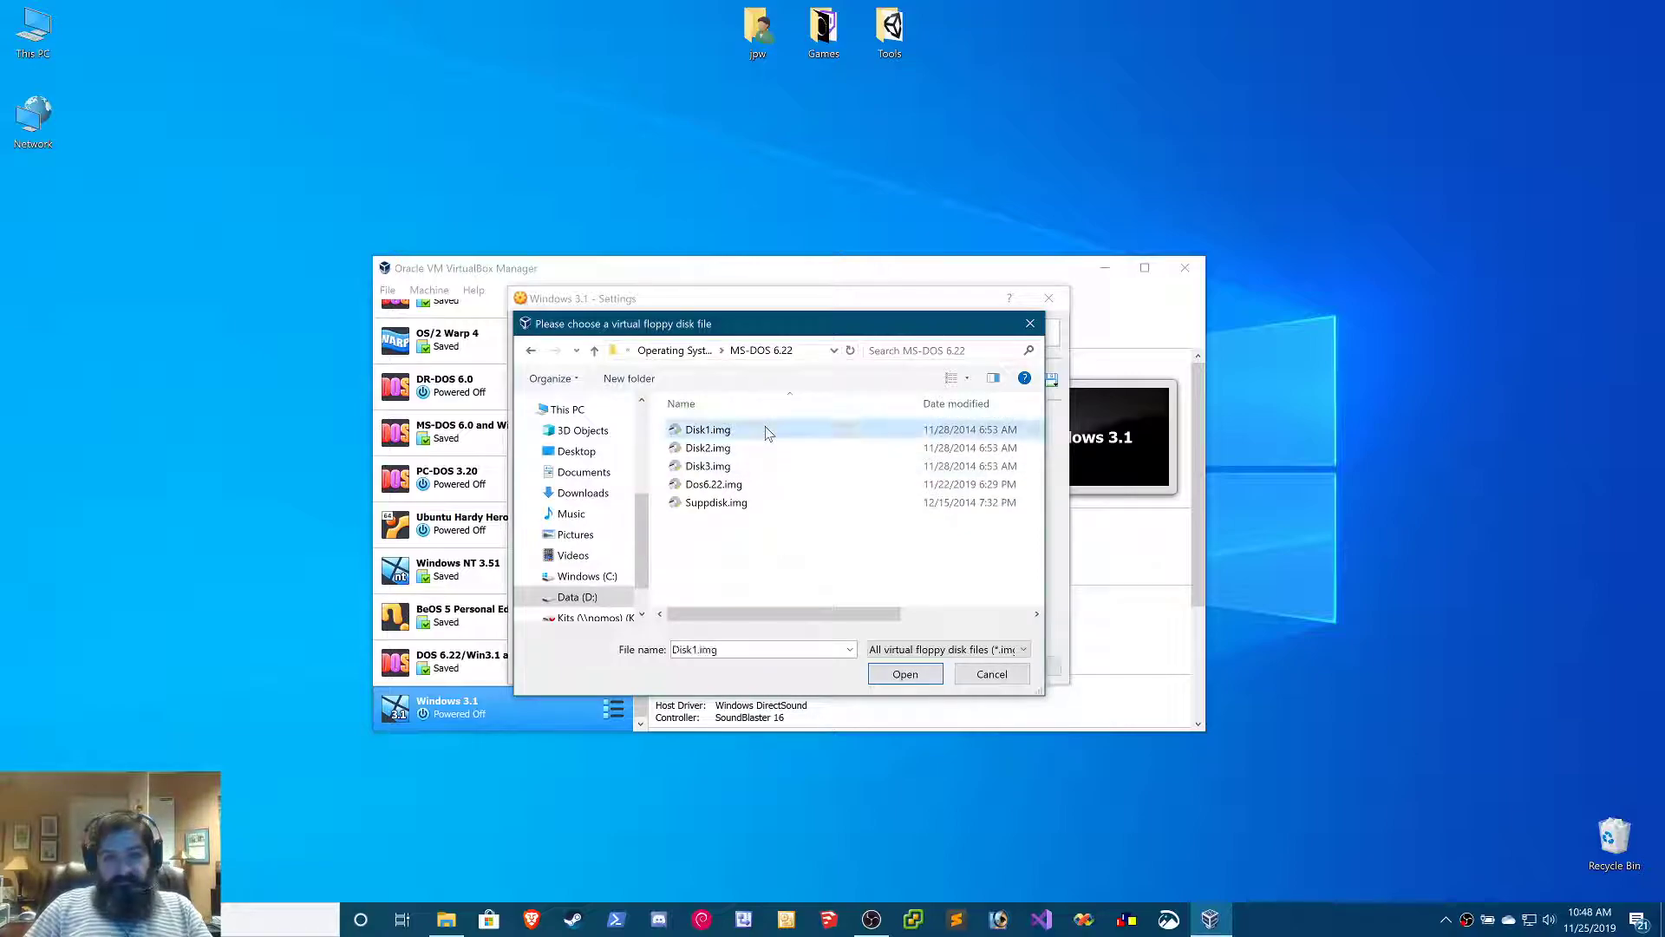
{"action": "left_click", "coordinate": [904, 673]}
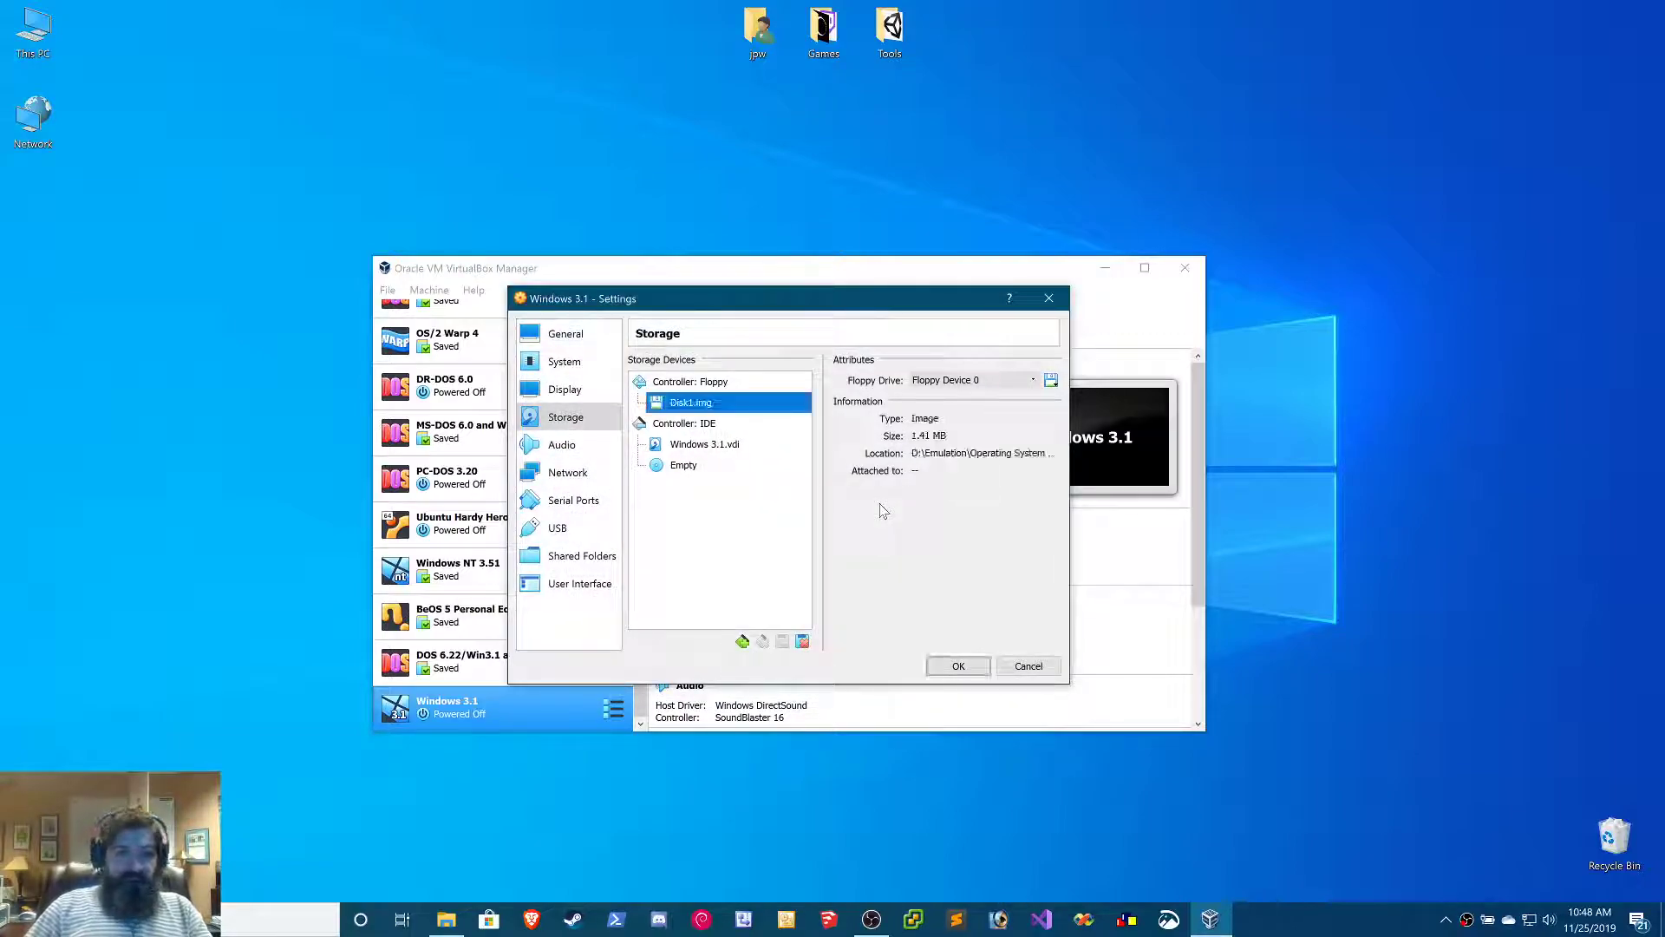
{"action": "left_click", "coordinate": [958, 667]}
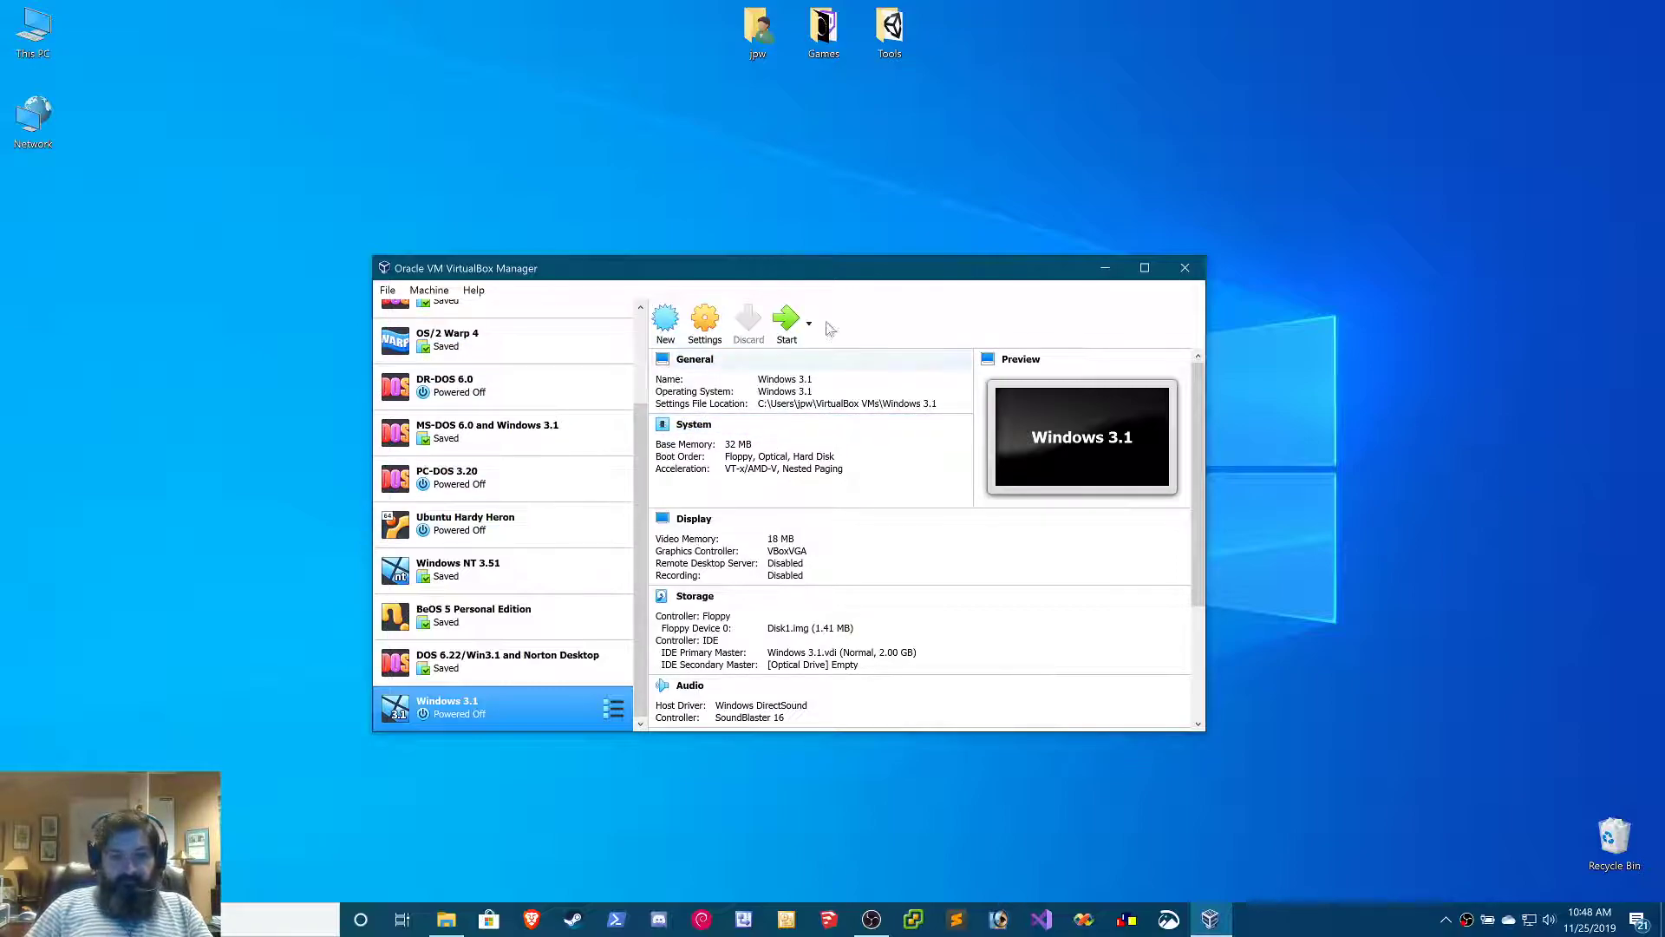
Start the Windows 3.1 virtual machine, scale its display to 300%, and reposition its window to fit the desktop
{"action": "left_click", "coordinate": [787, 319]}
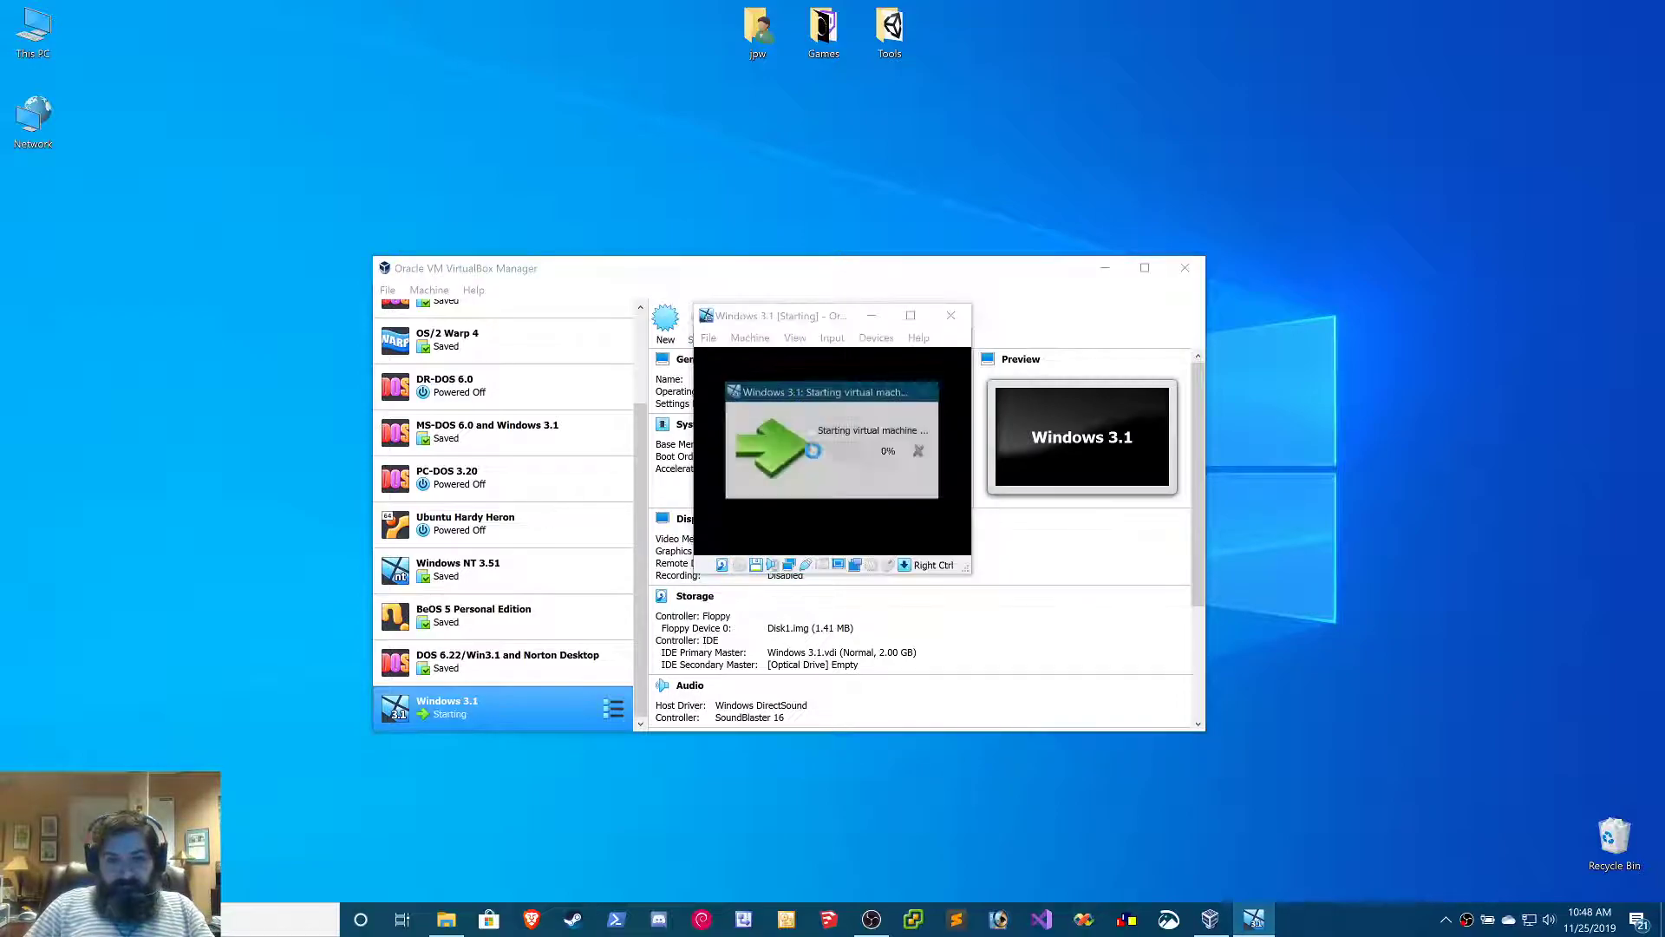
{"action": "left_click", "coordinate": [795, 339]}
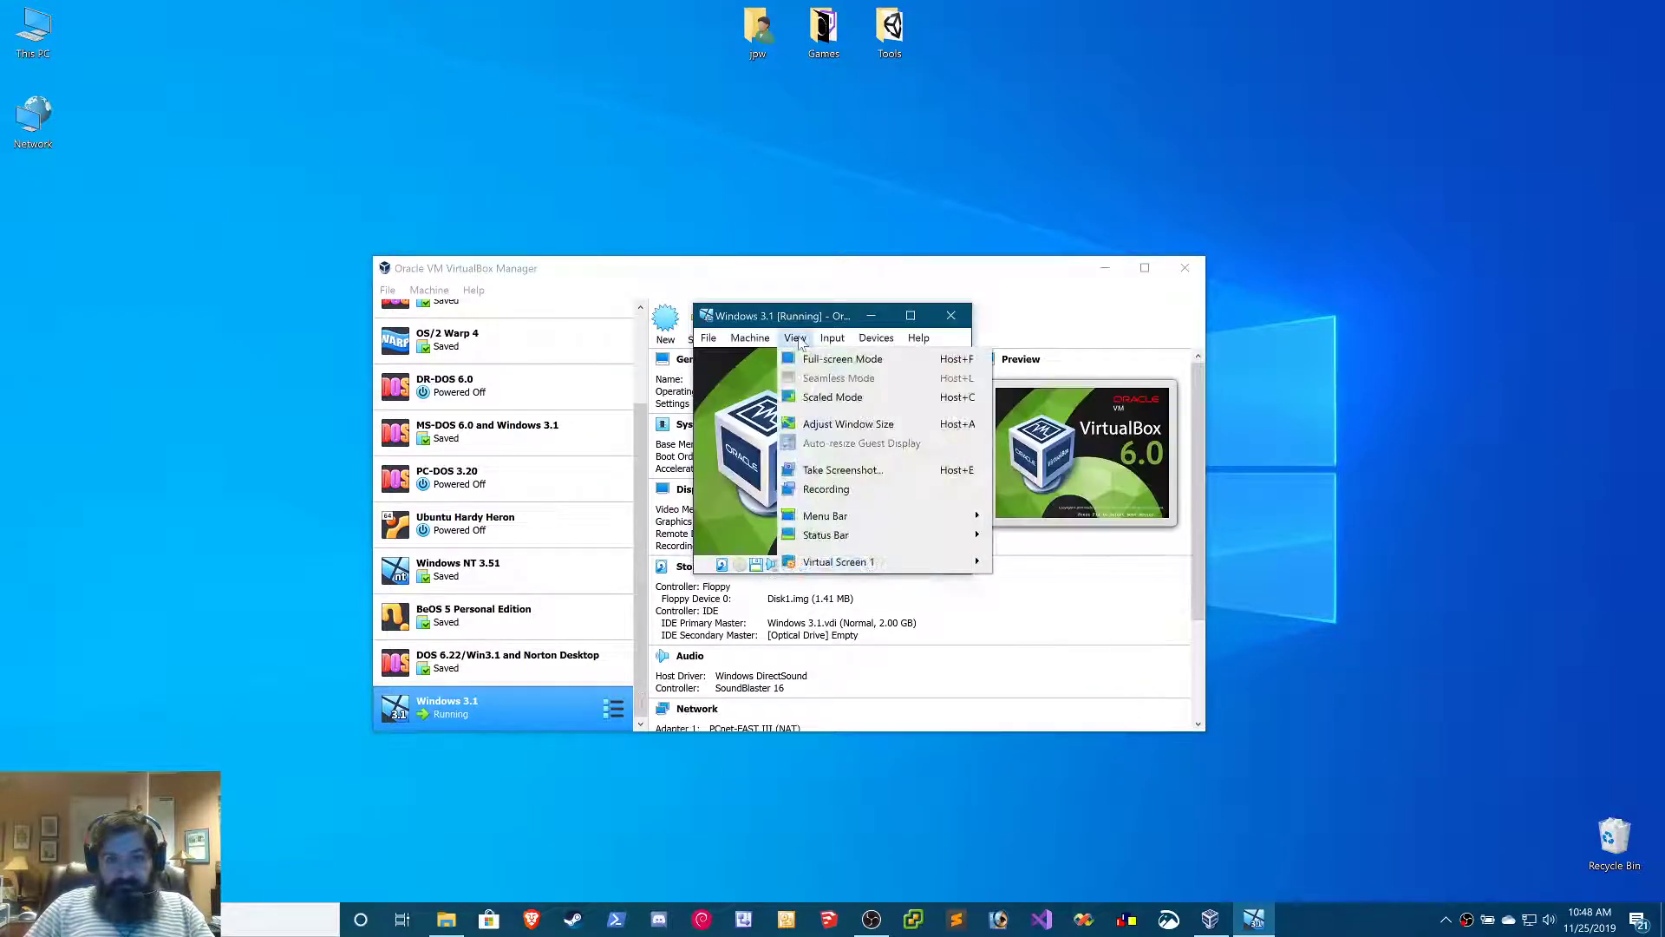
{"action": "mouse_move", "coordinate": [863, 562]}
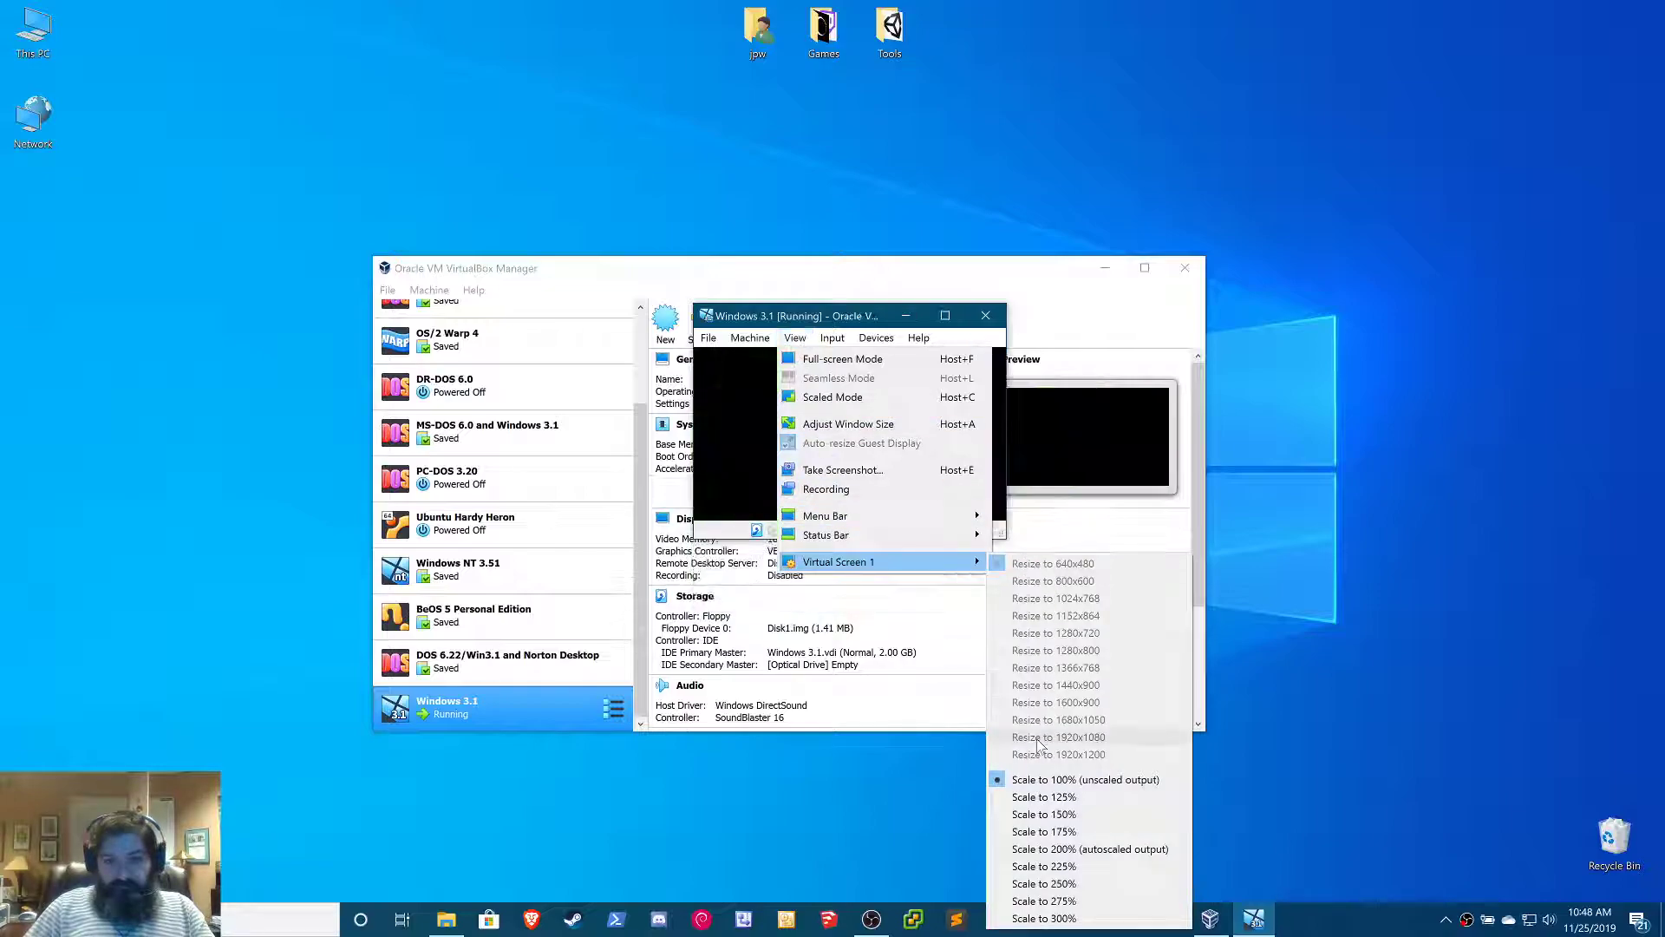
{"action": "left_click", "coordinate": [1069, 919]}
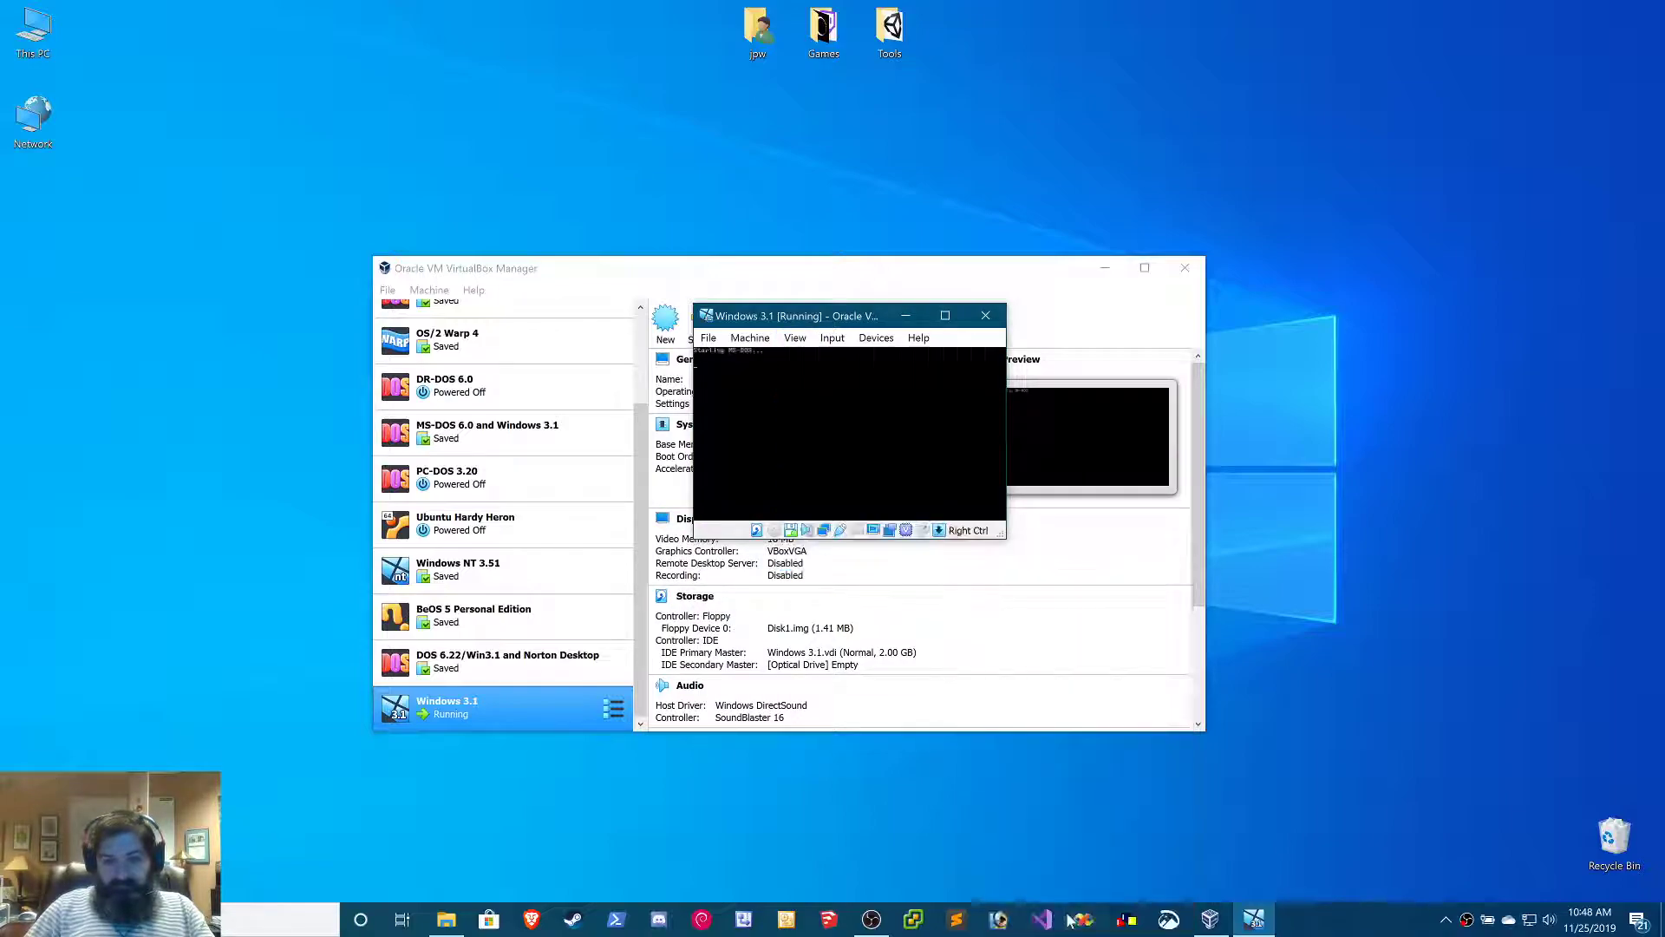
{"action": "left_click_drag", "start_coordinate": [854, 317], "coordinate": [556, 205]}
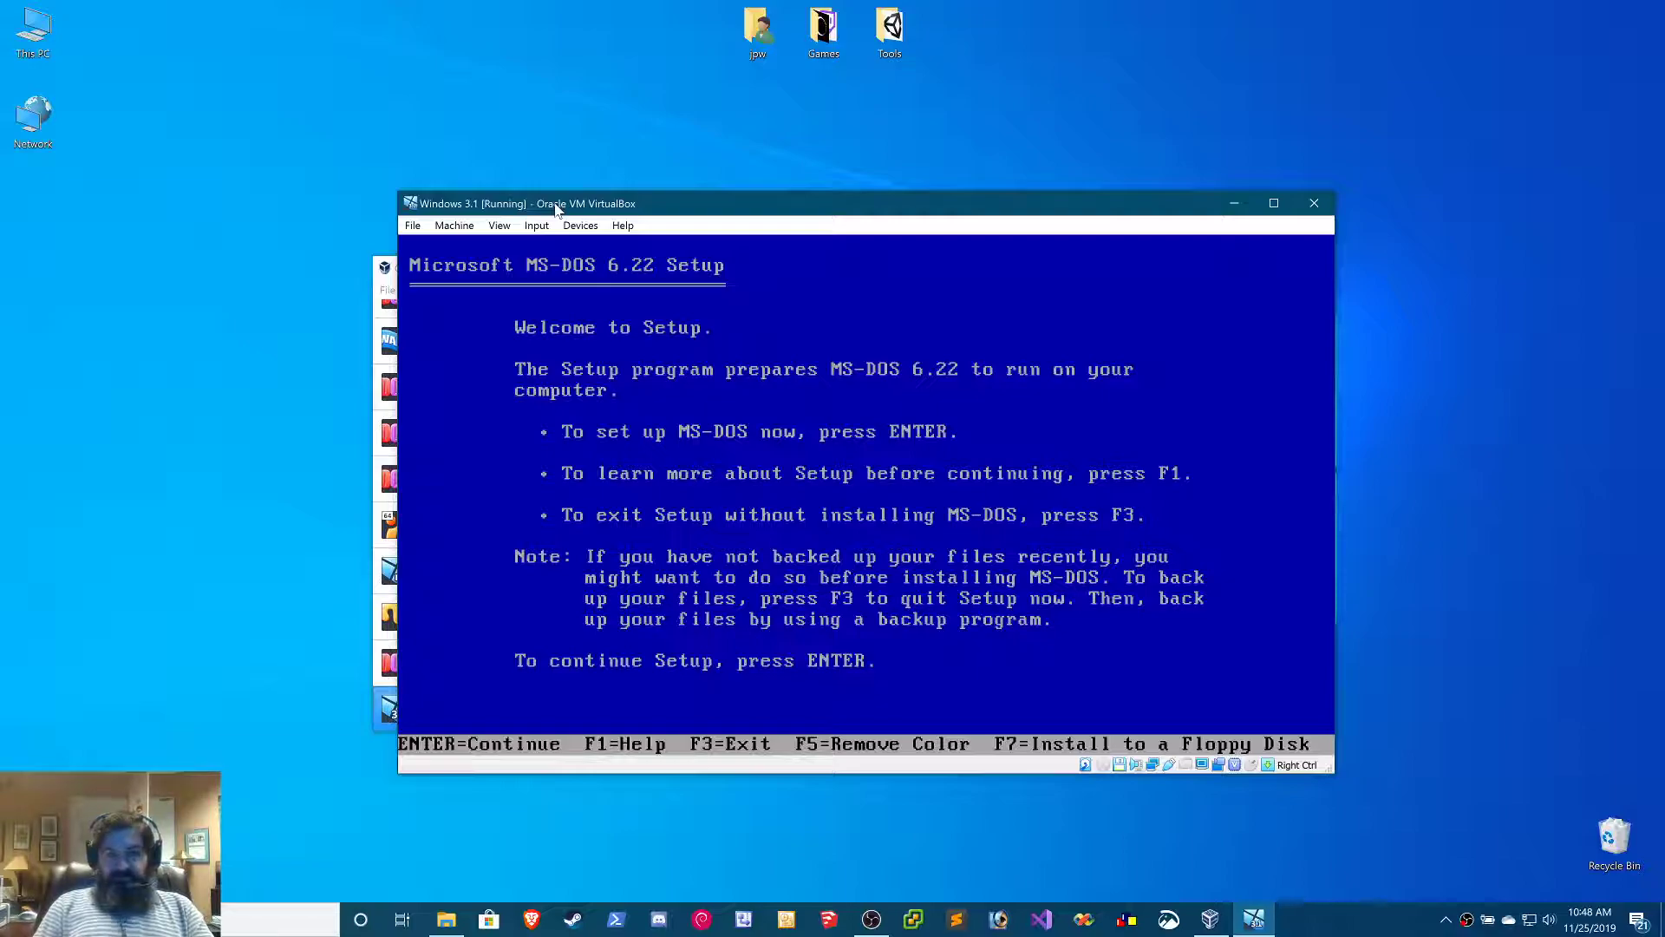
Begin MS-DOS 6.22 Setup, have it configure the unallocated disk space, and restart the virtual computer
{"action": "key", "text": "Return"}
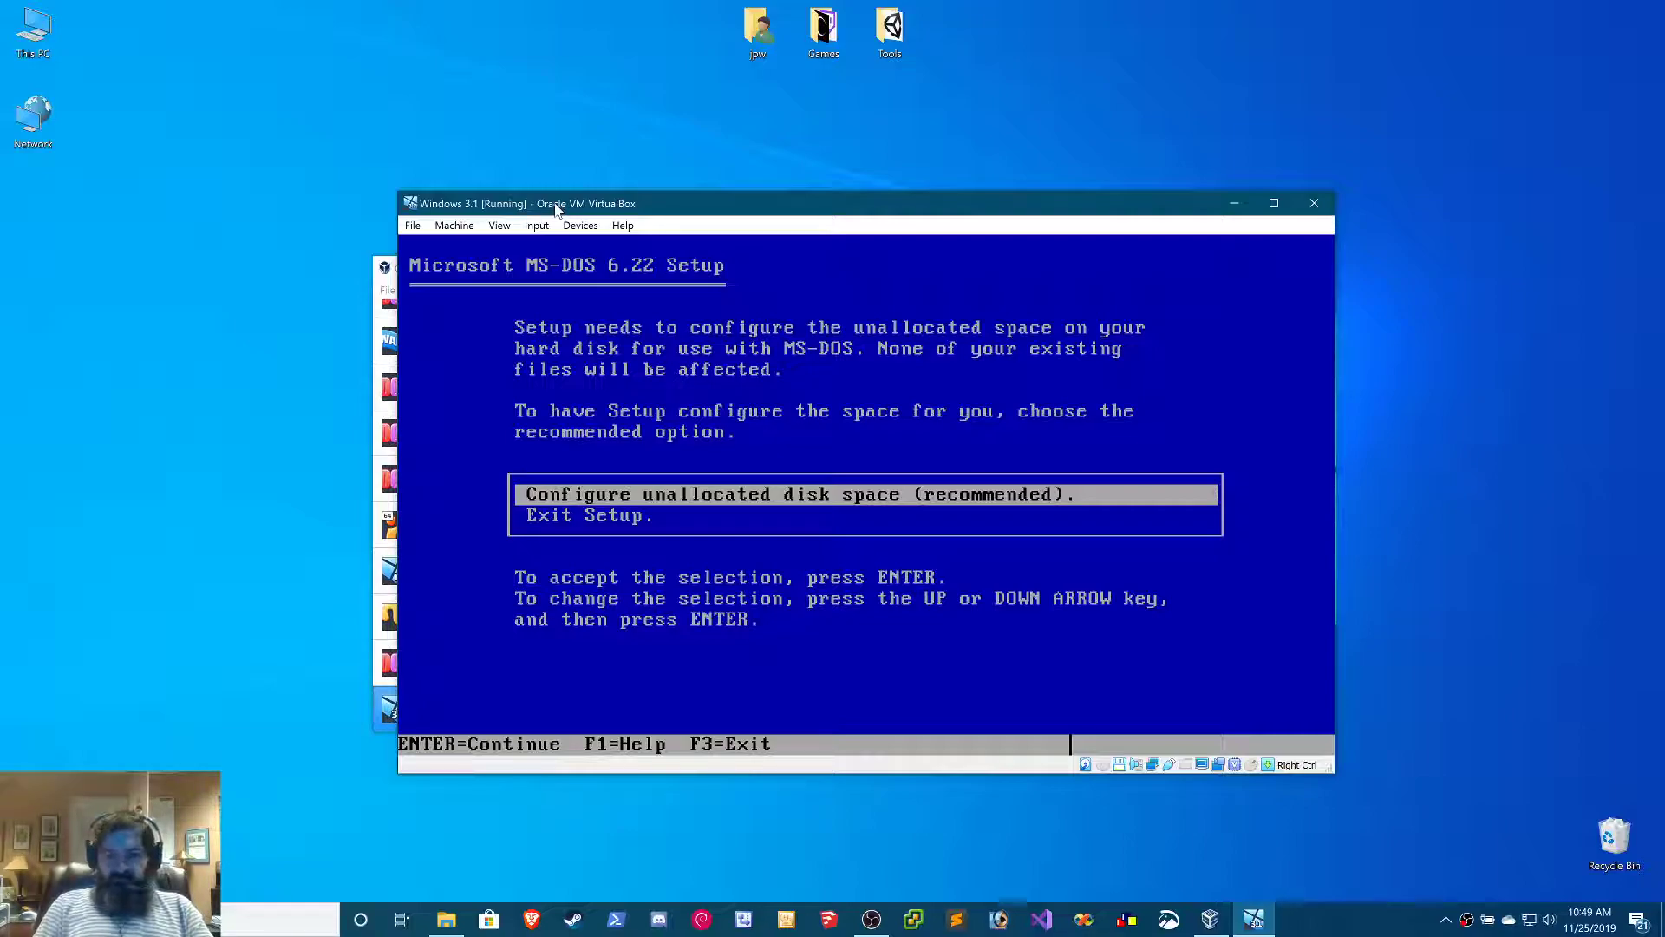
{"action": "key", "text": "Return"}
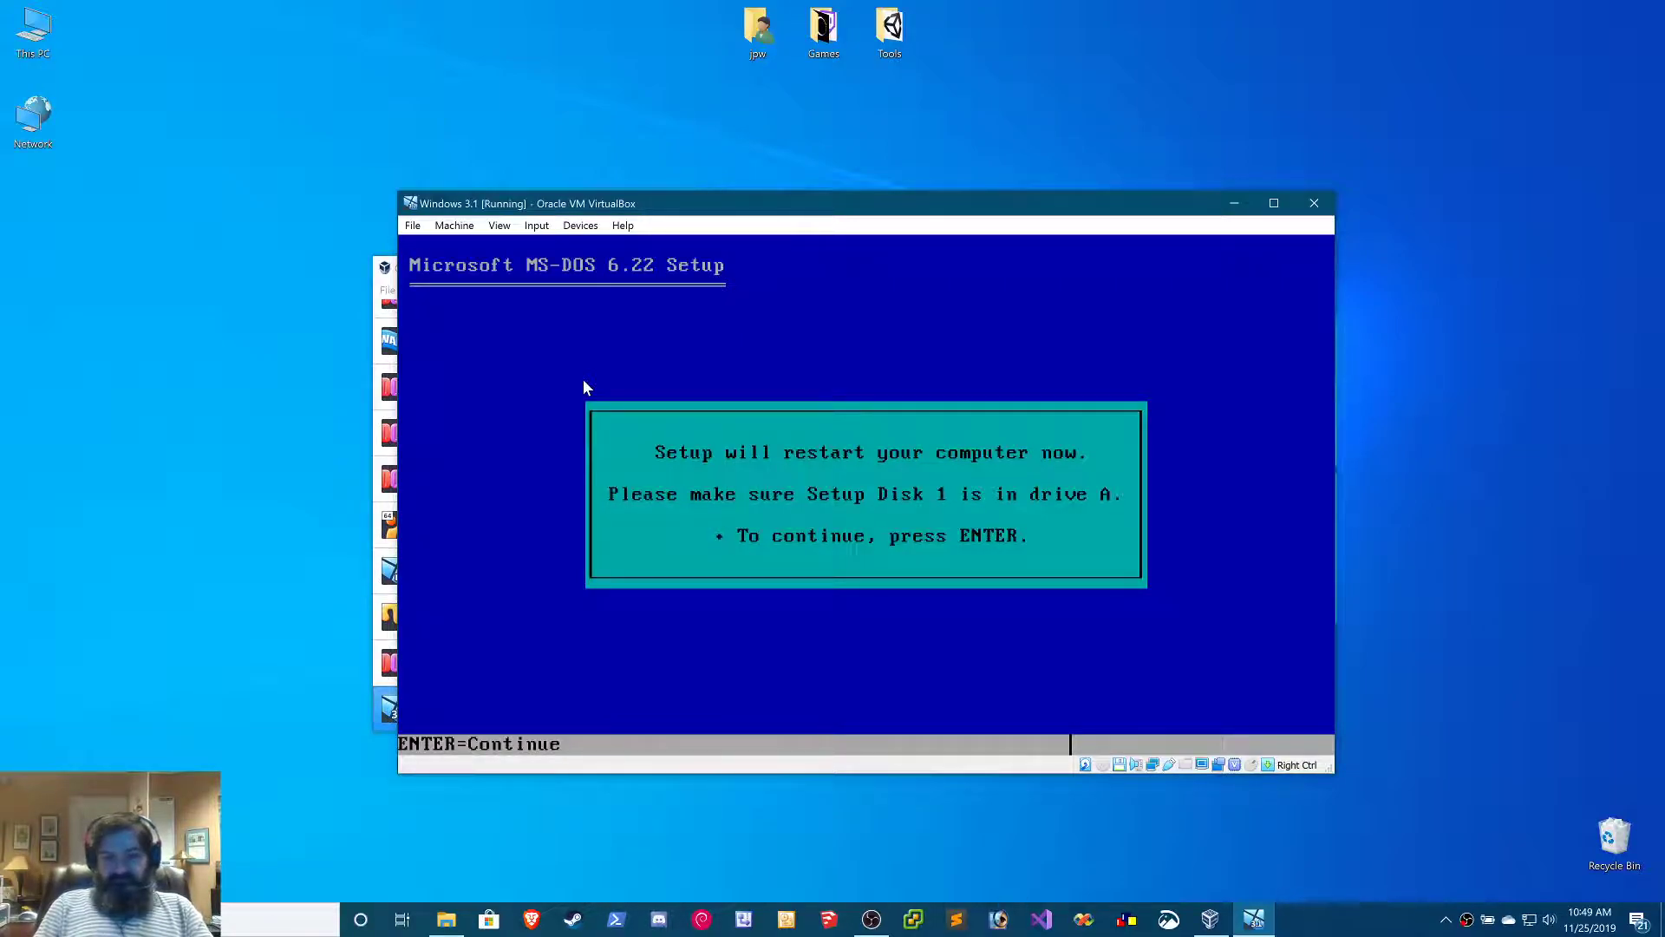
{"action": "key", "text": "Return"}
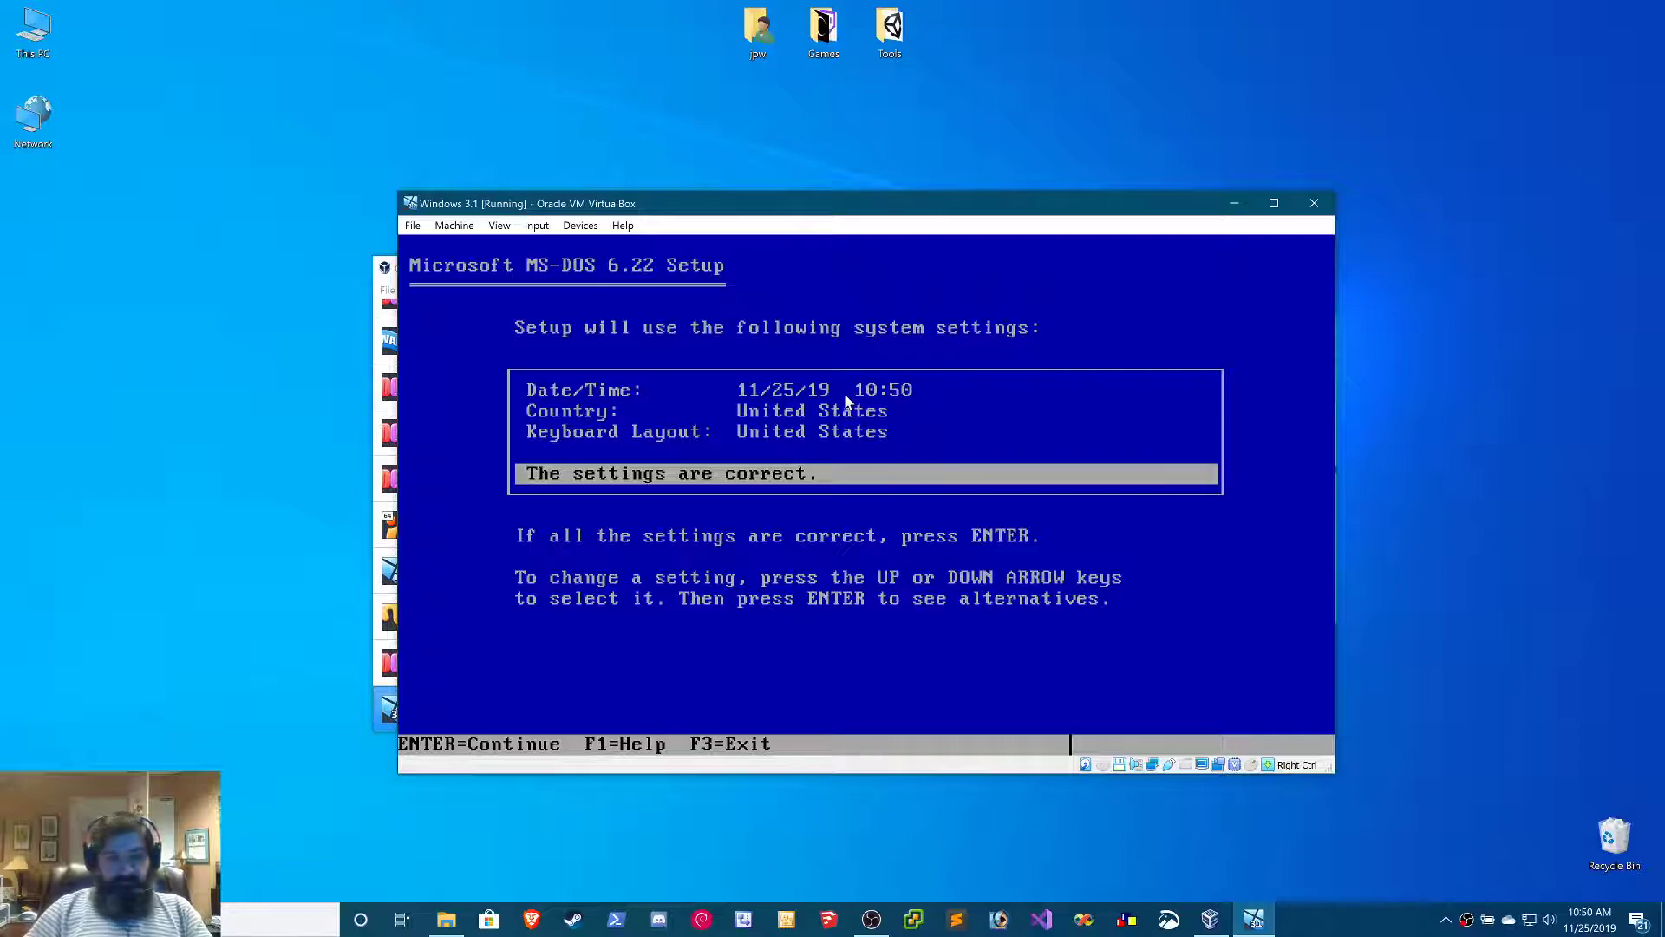
Accept the MS-DOS Setup date, country and keyboard settings and install the files to the C:\DOS directory
{"action": "key", "text": "Return"}
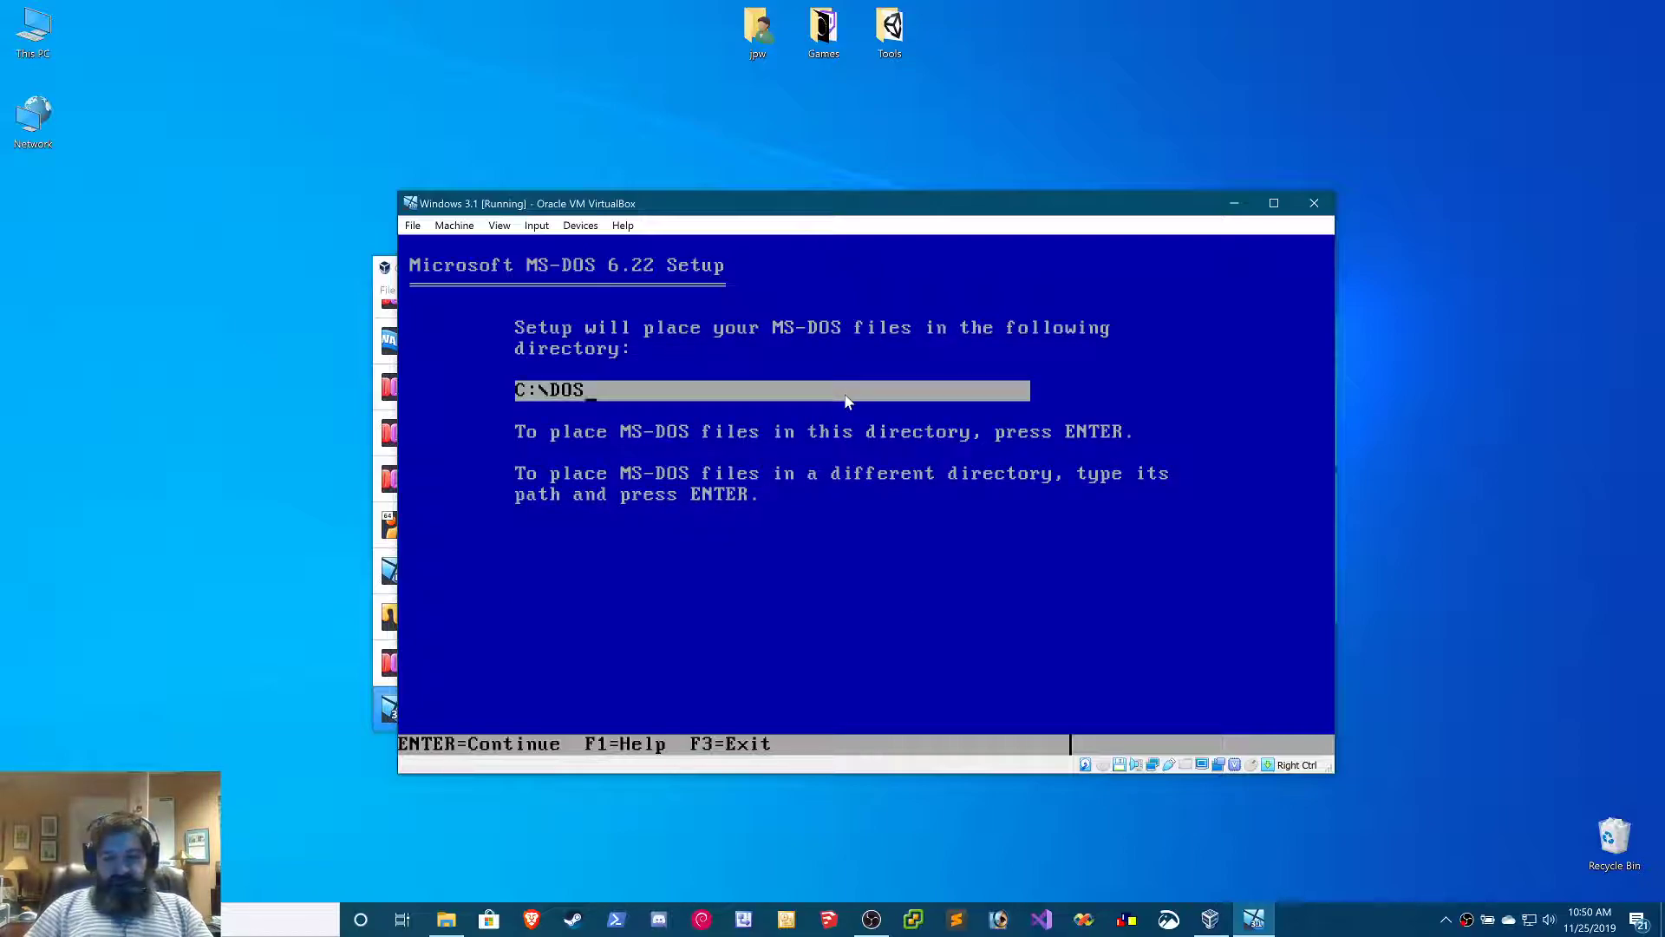
{"action": "key", "text": "Return"}
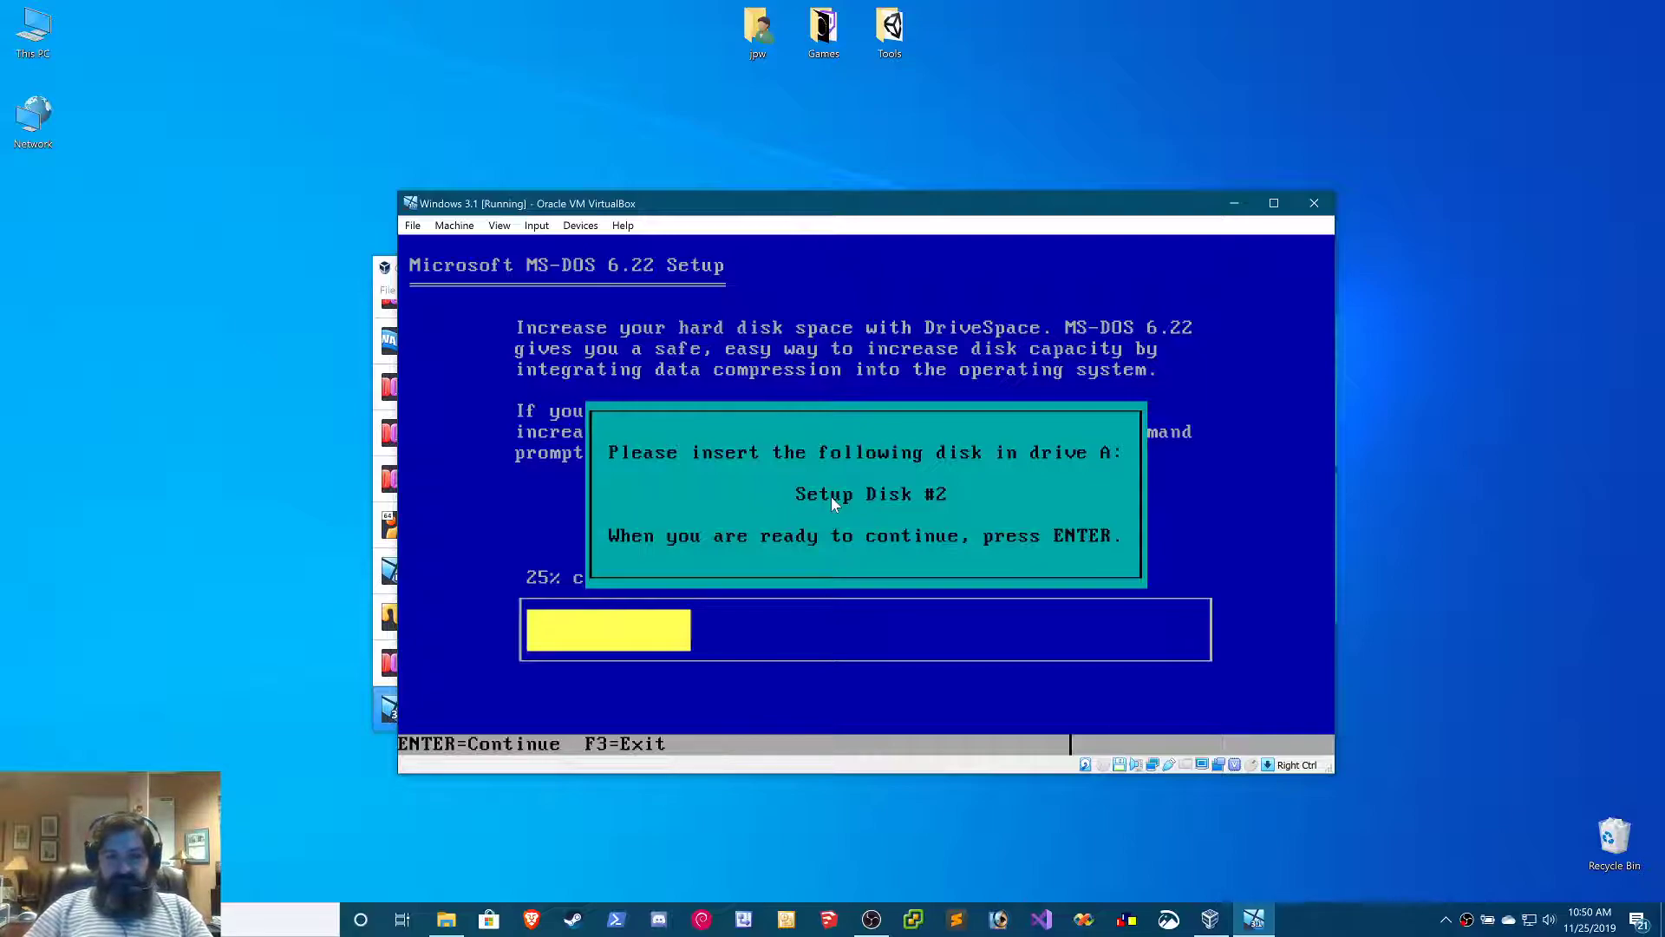
Insert Disk2.img into the virtual floppy drive and continue MS-DOS Setup
{"action": "left_click", "coordinate": [501, 227]}
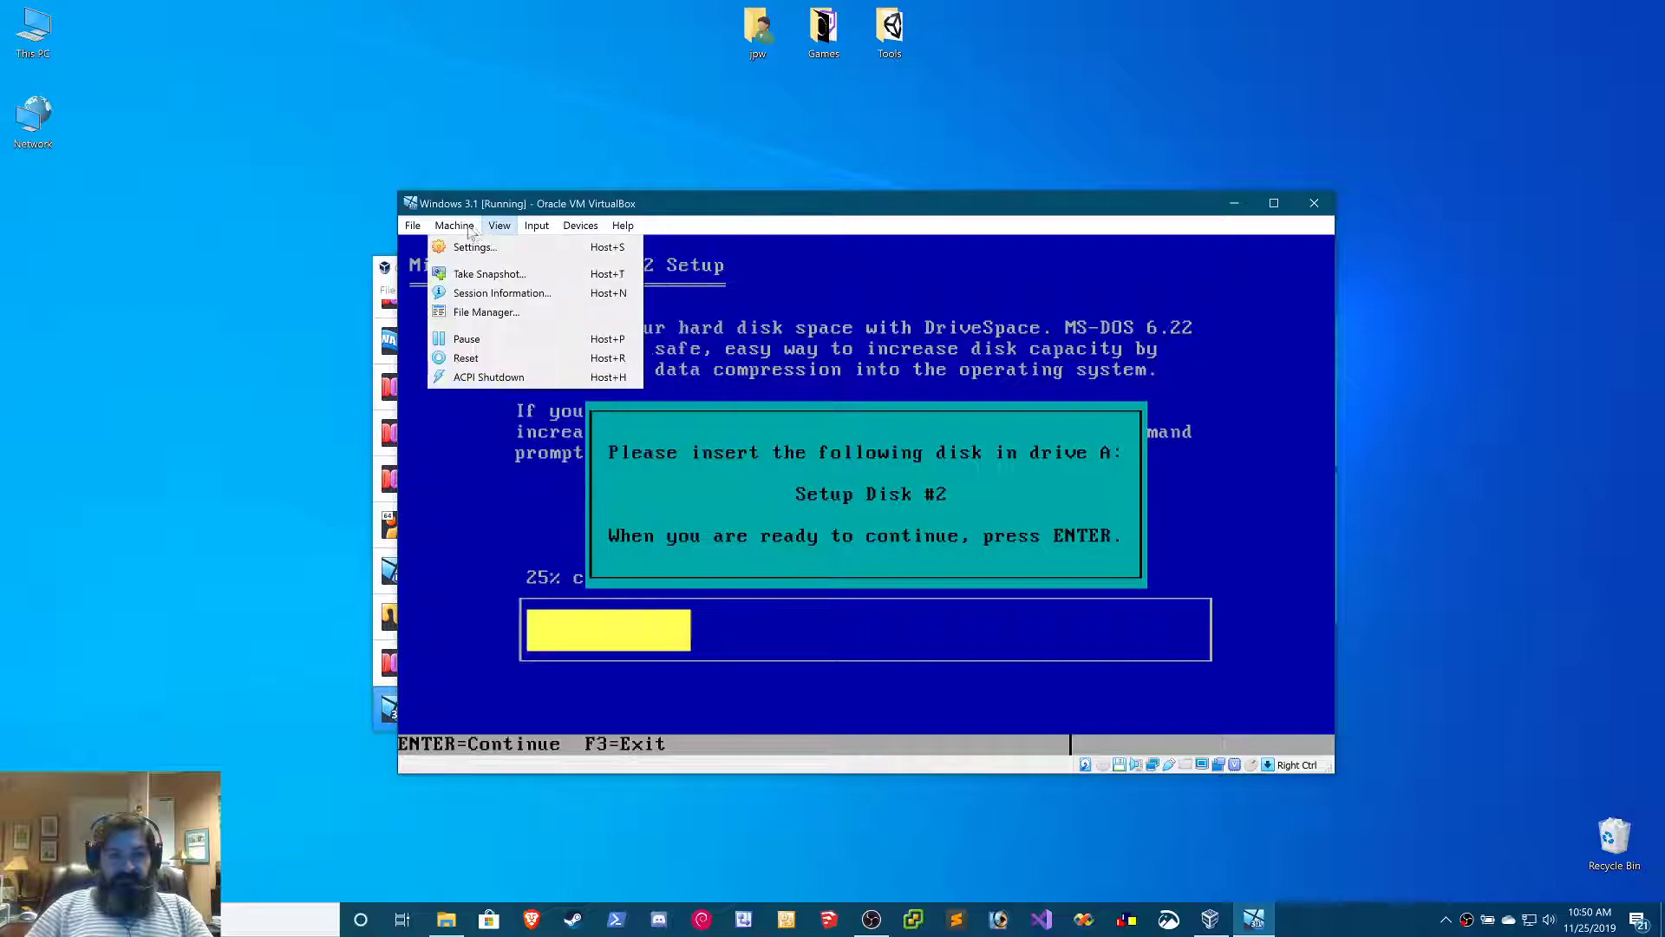
{"action": "left_click", "coordinate": [454, 225]}
{"action": "left_click", "coordinate": [500, 227]}
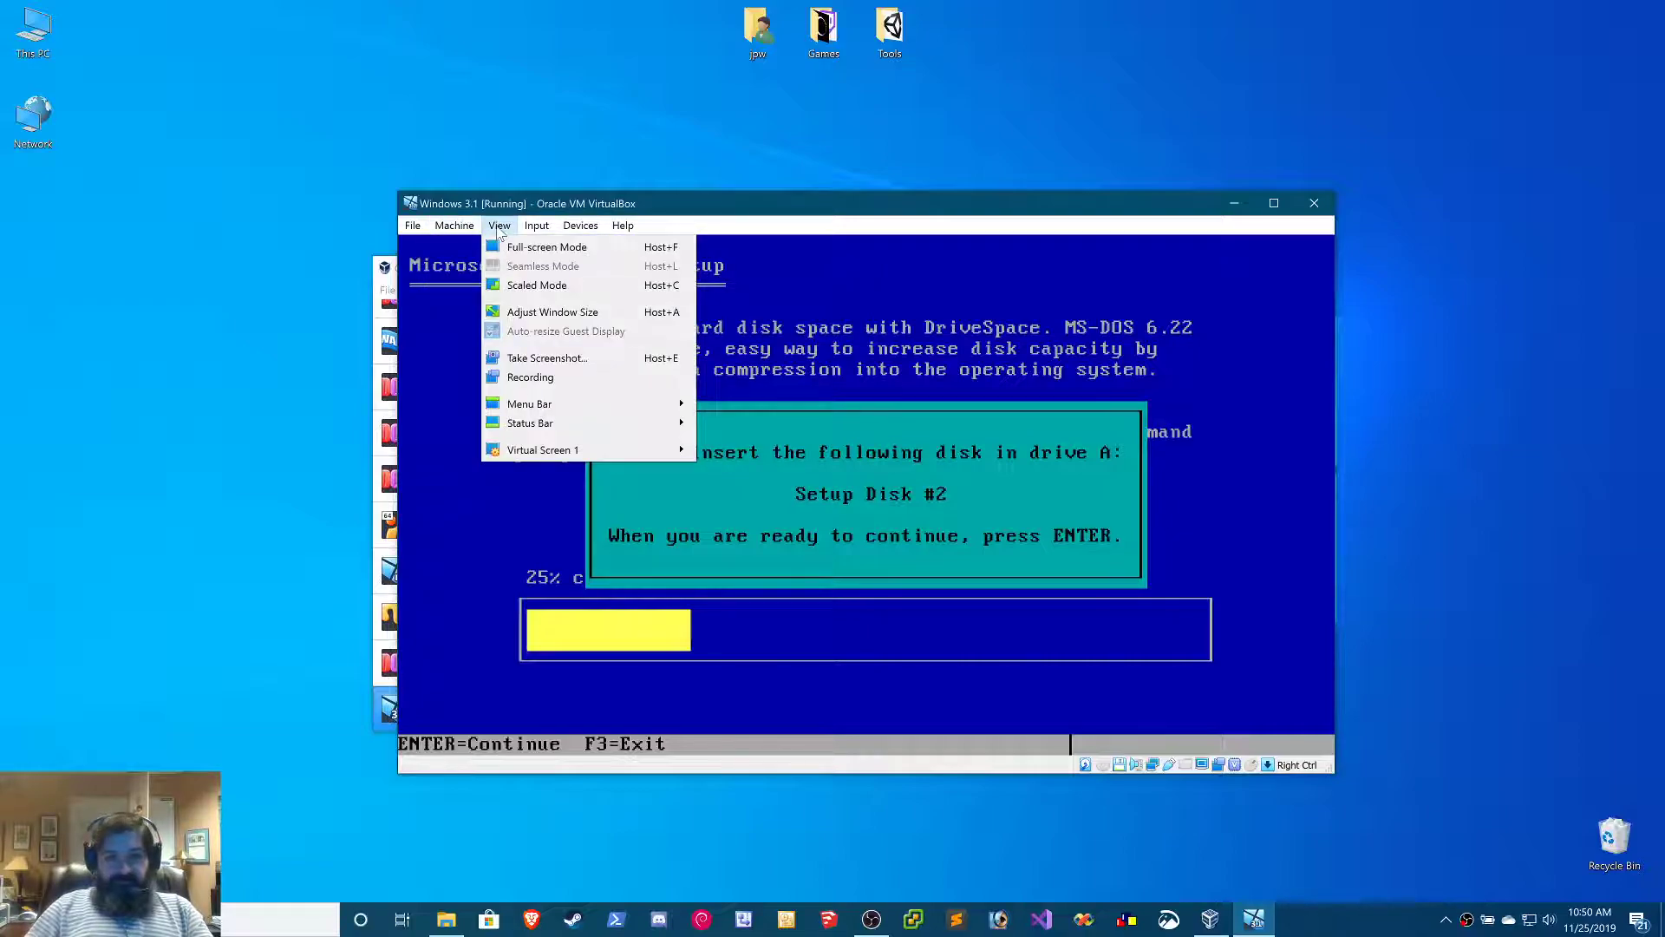
{"action": "mouse_move", "coordinate": [576, 227]}
{"action": "mouse_move", "coordinate": [629, 270]}
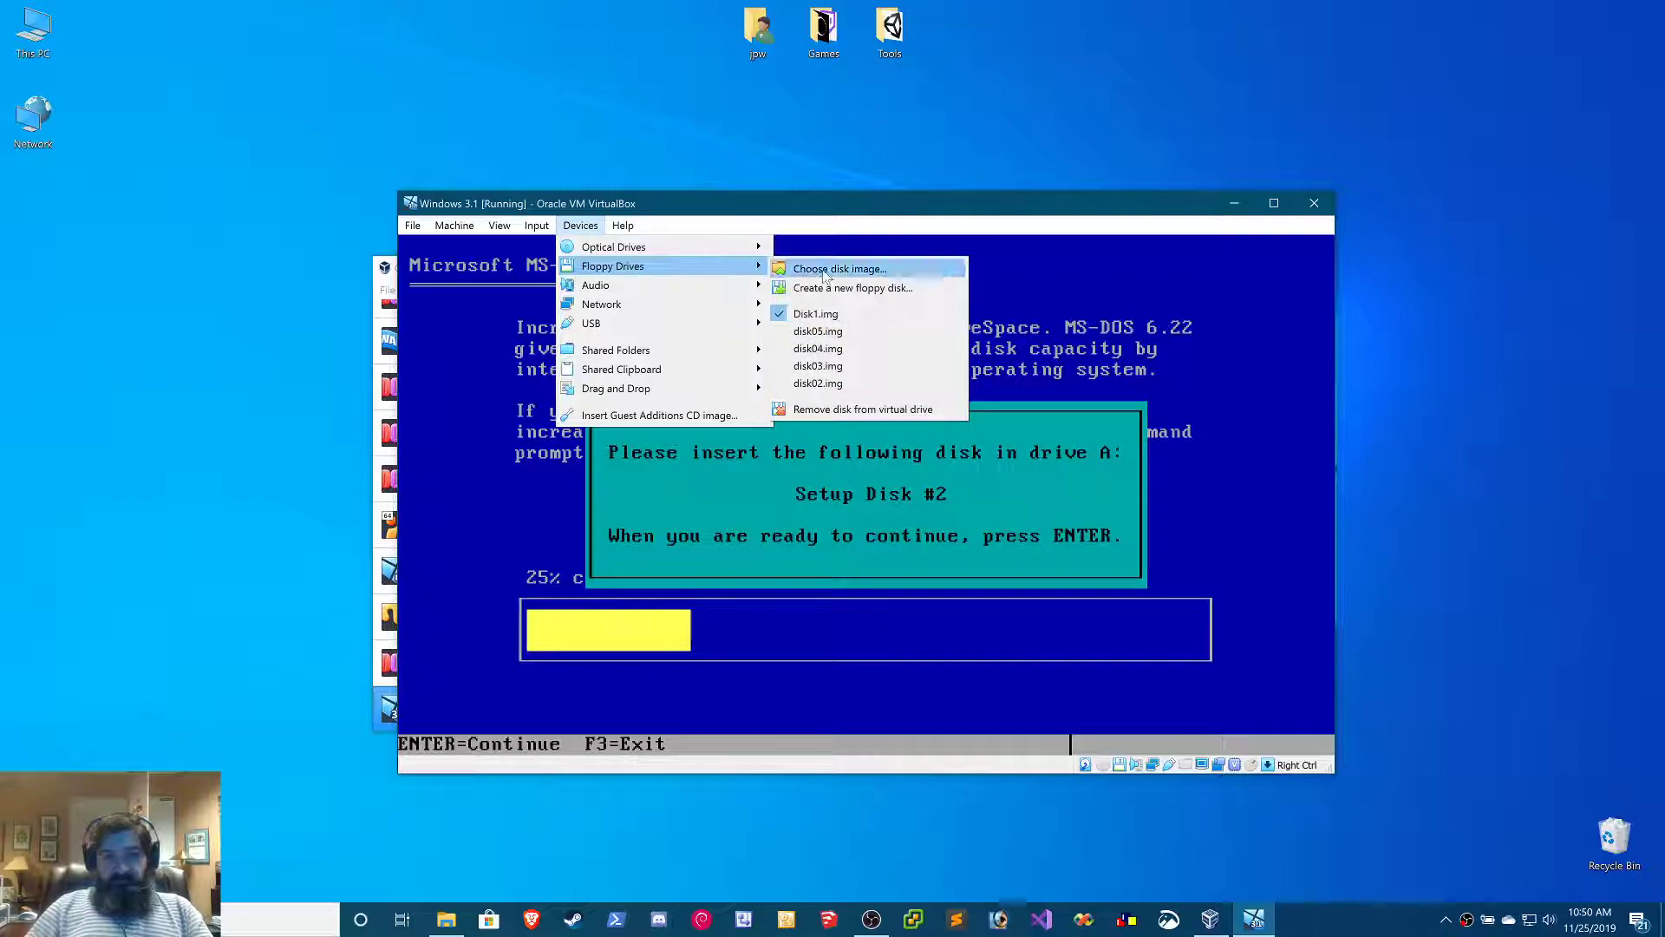
{"action": "left_click", "coordinate": [824, 270]}
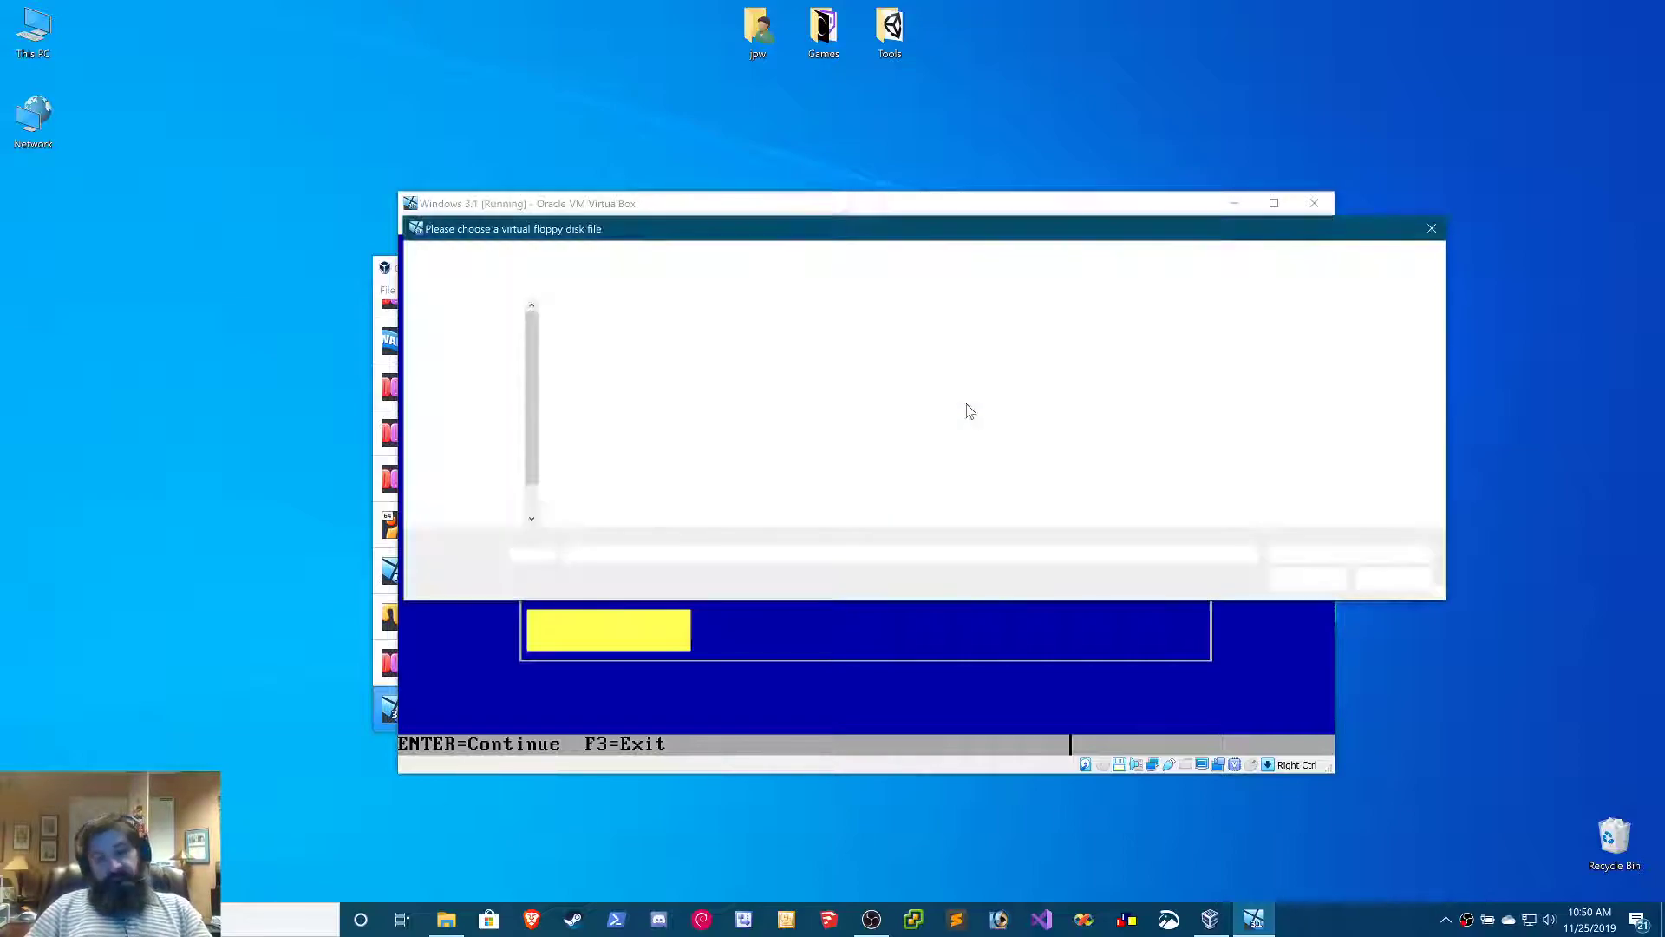
{"action": "double_click", "coordinate": [611, 356]}
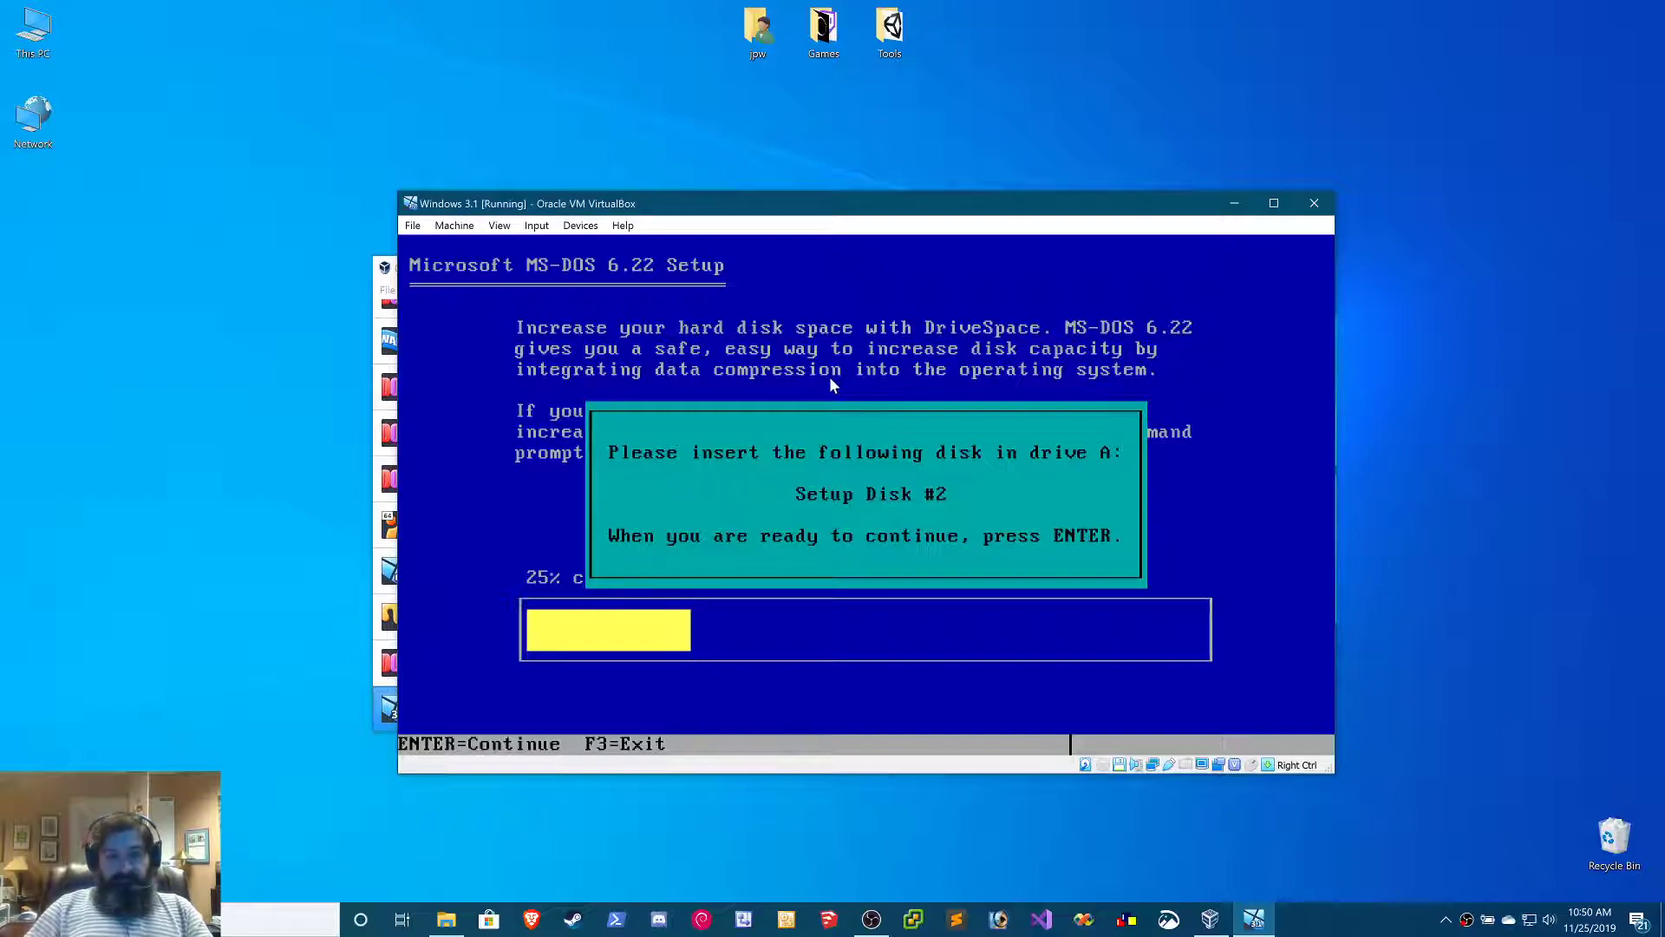
{"action": "key", "text": "Return"}
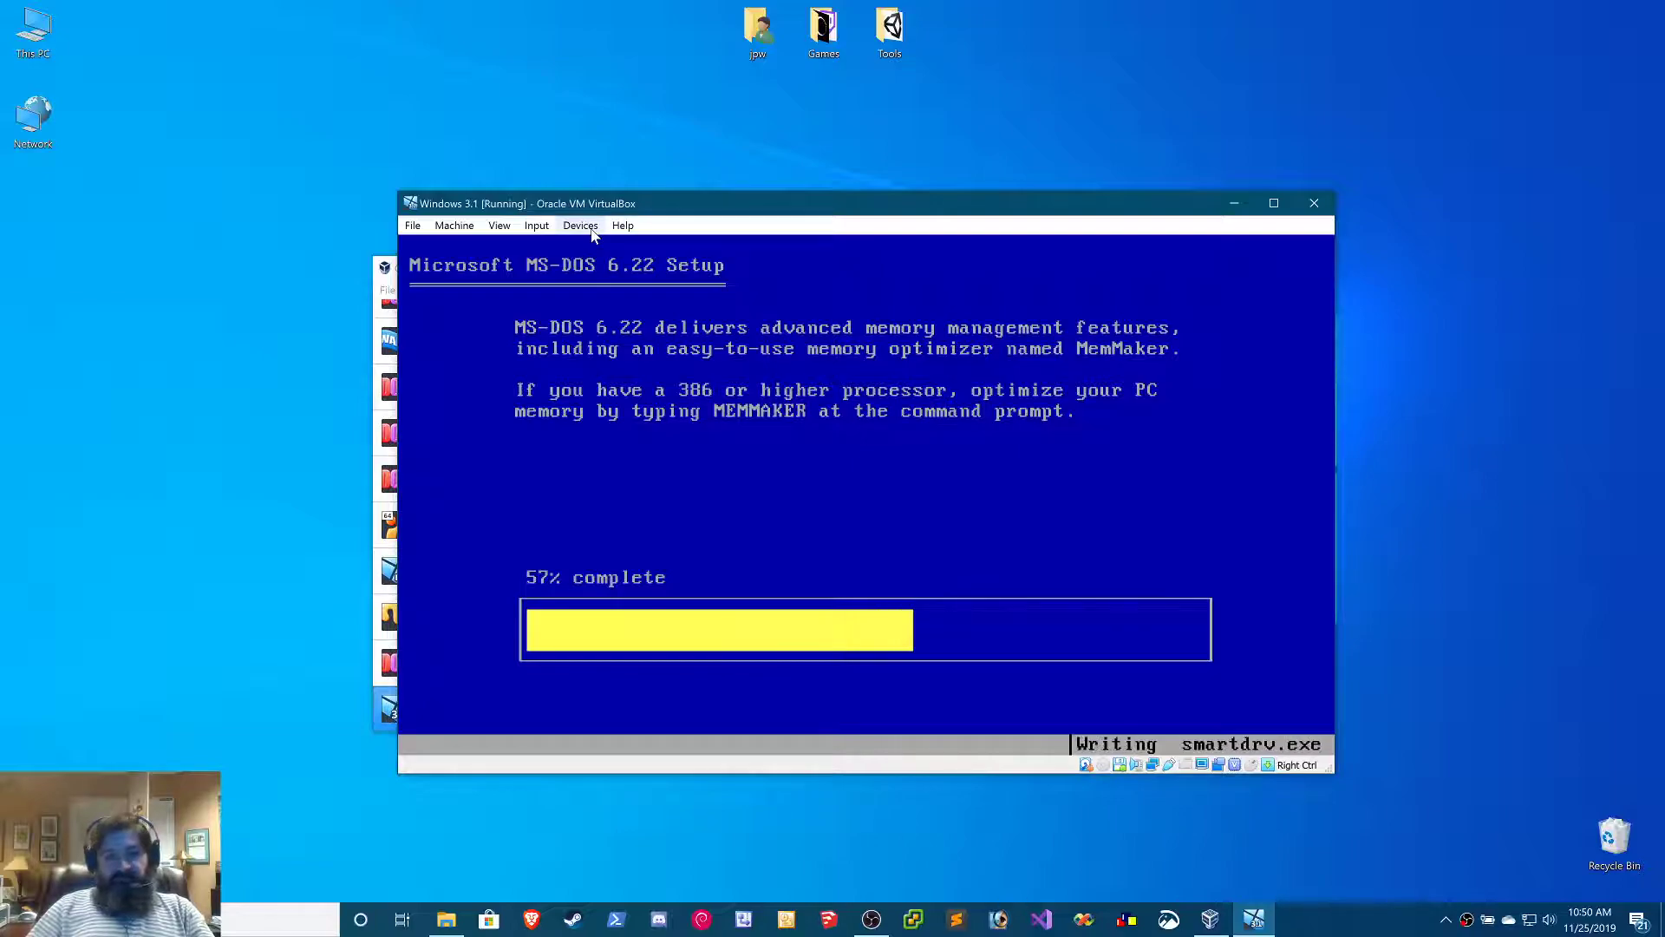
Swap the virtual floppy to Disk3.img and let MS-DOS Setup continue with the third disk
{"action": "left_click", "coordinate": [536, 226]}
{"action": "mouse_move", "coordinate": [583, 228]}
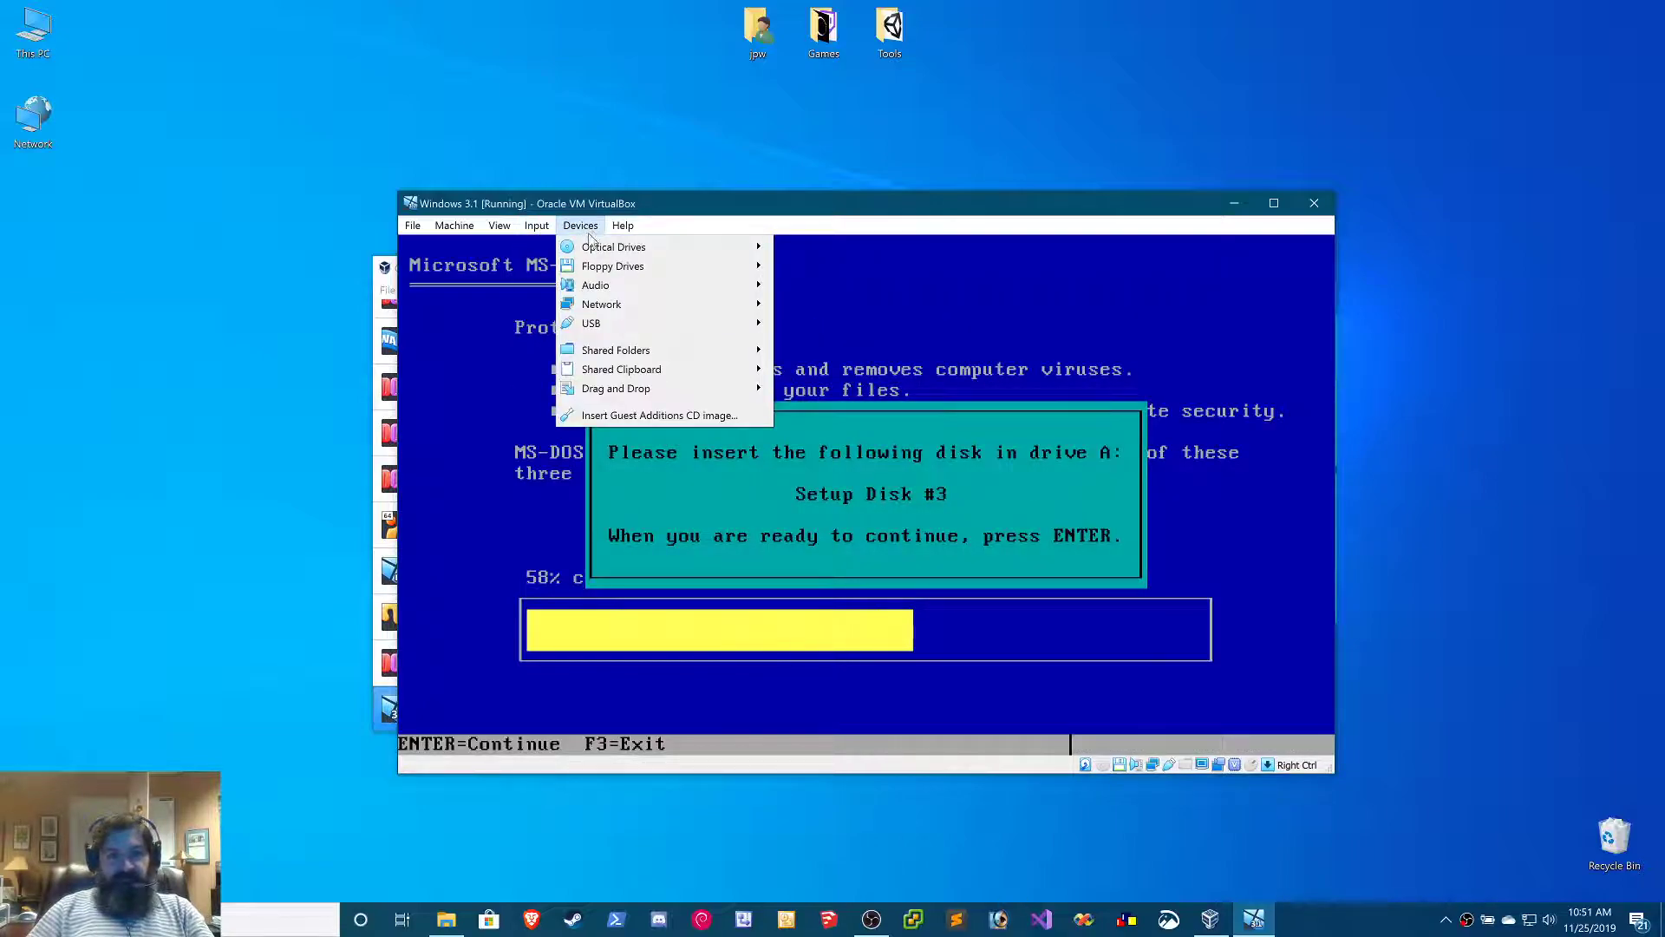
{"action": "mouse_move", "coordinate": [730, 271]}
{"action": "left_click", "coordinate": [811, 271]}
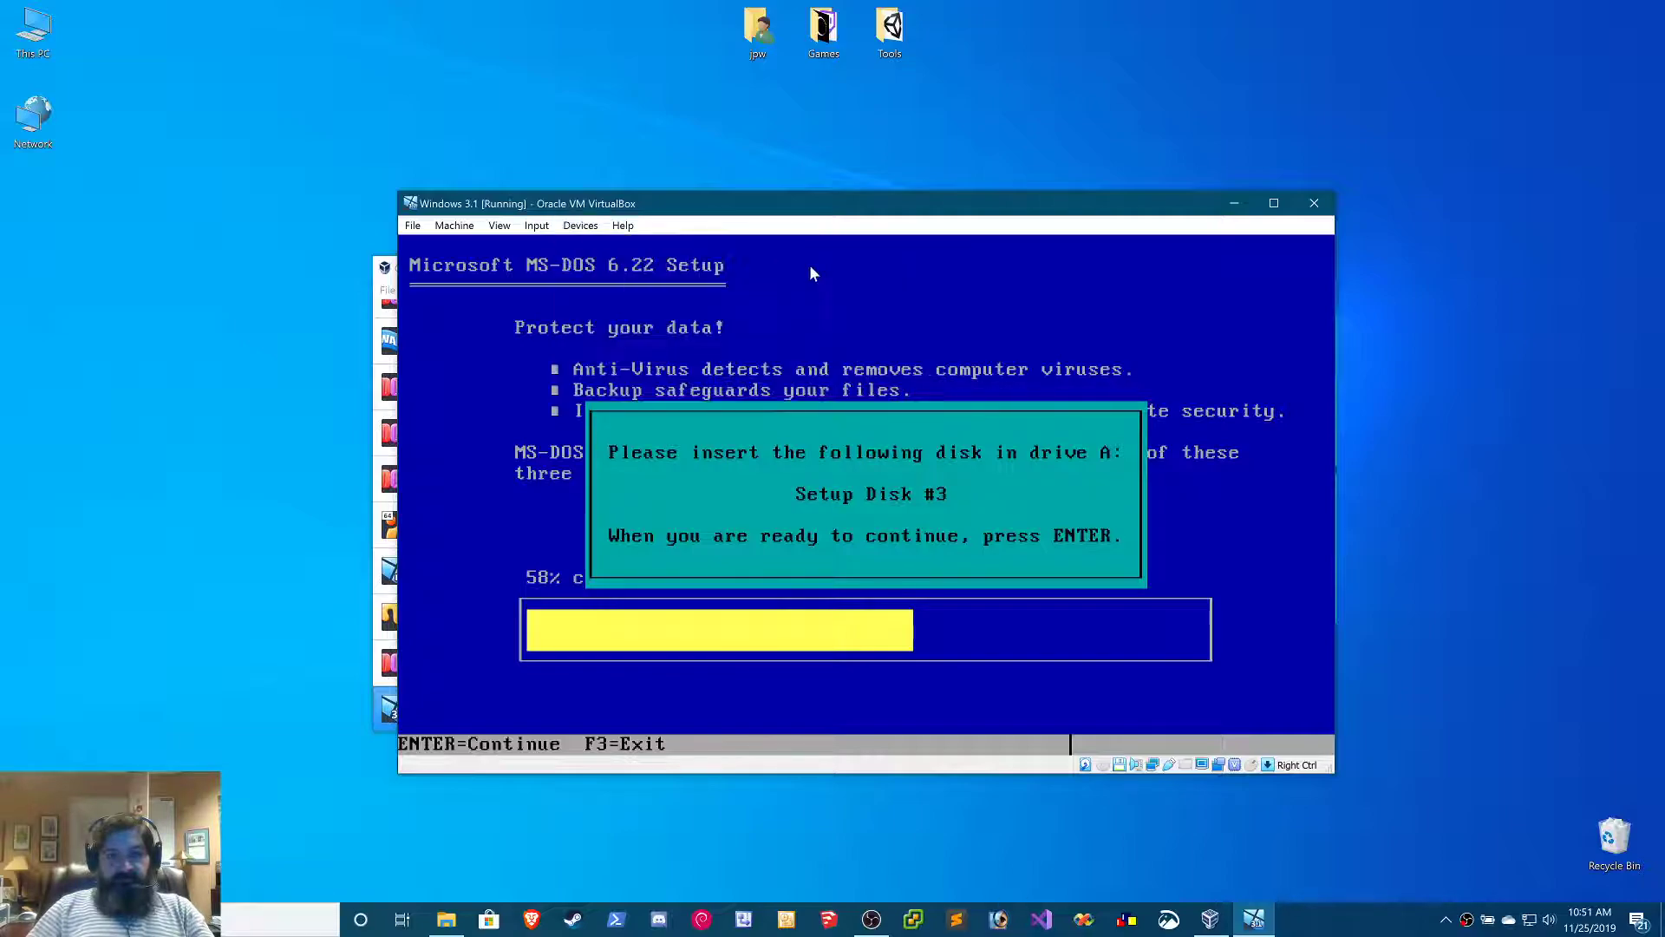
{"action": "double_click", "coordinate": [789, 371]}
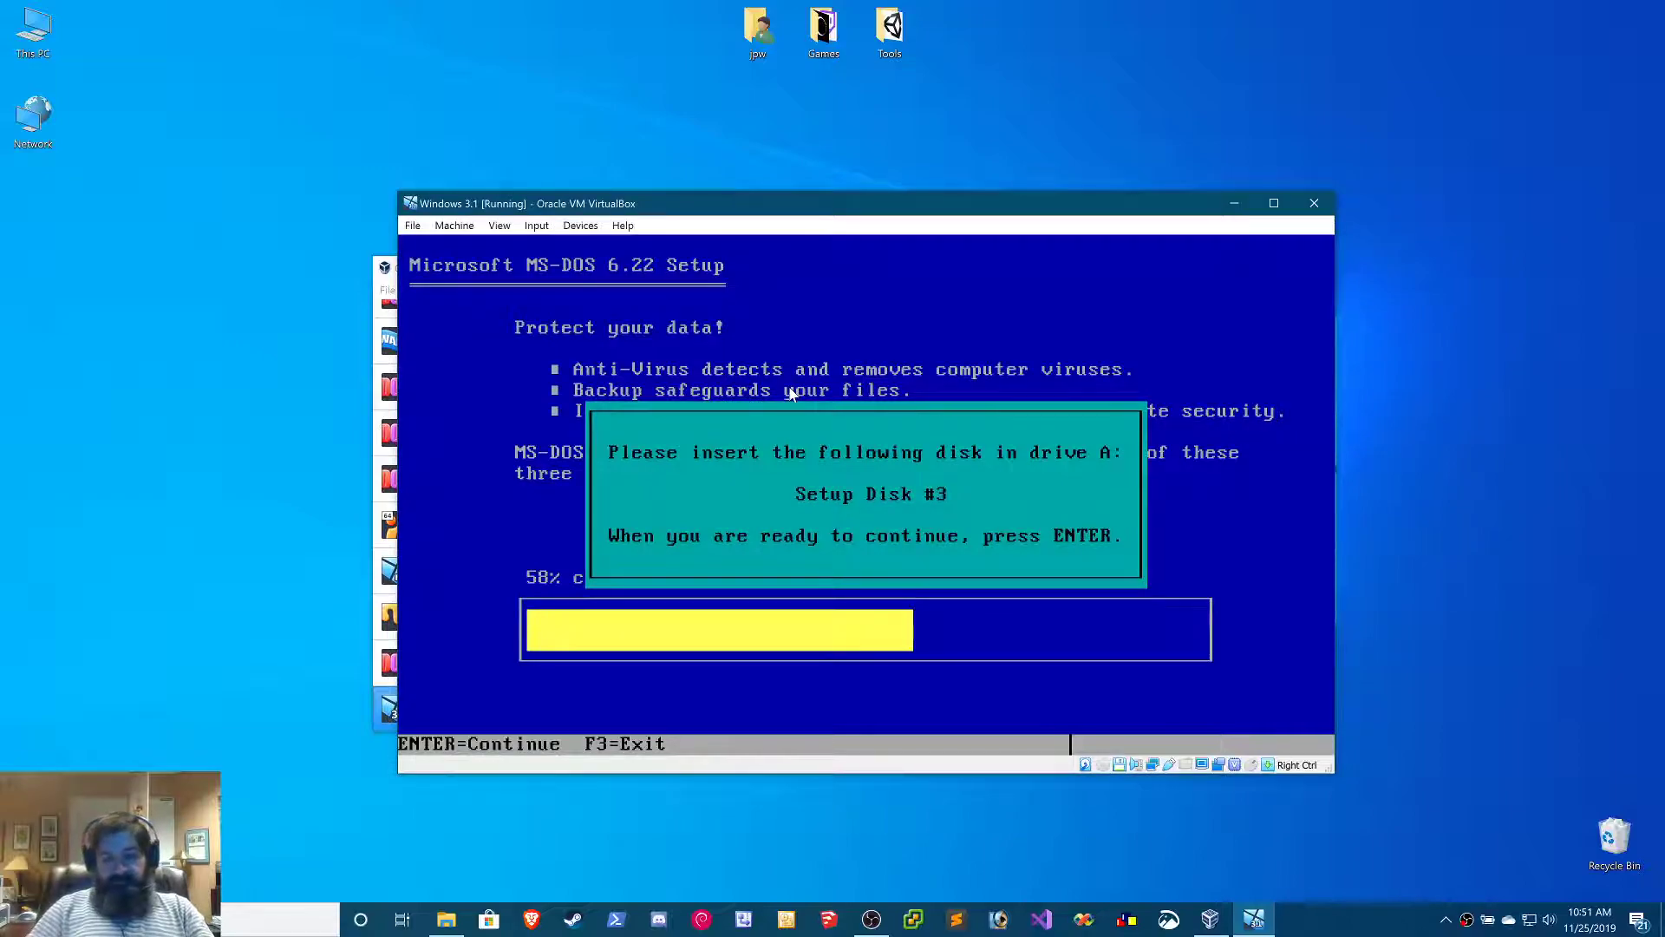
{"action": "key", "text": "Return"}
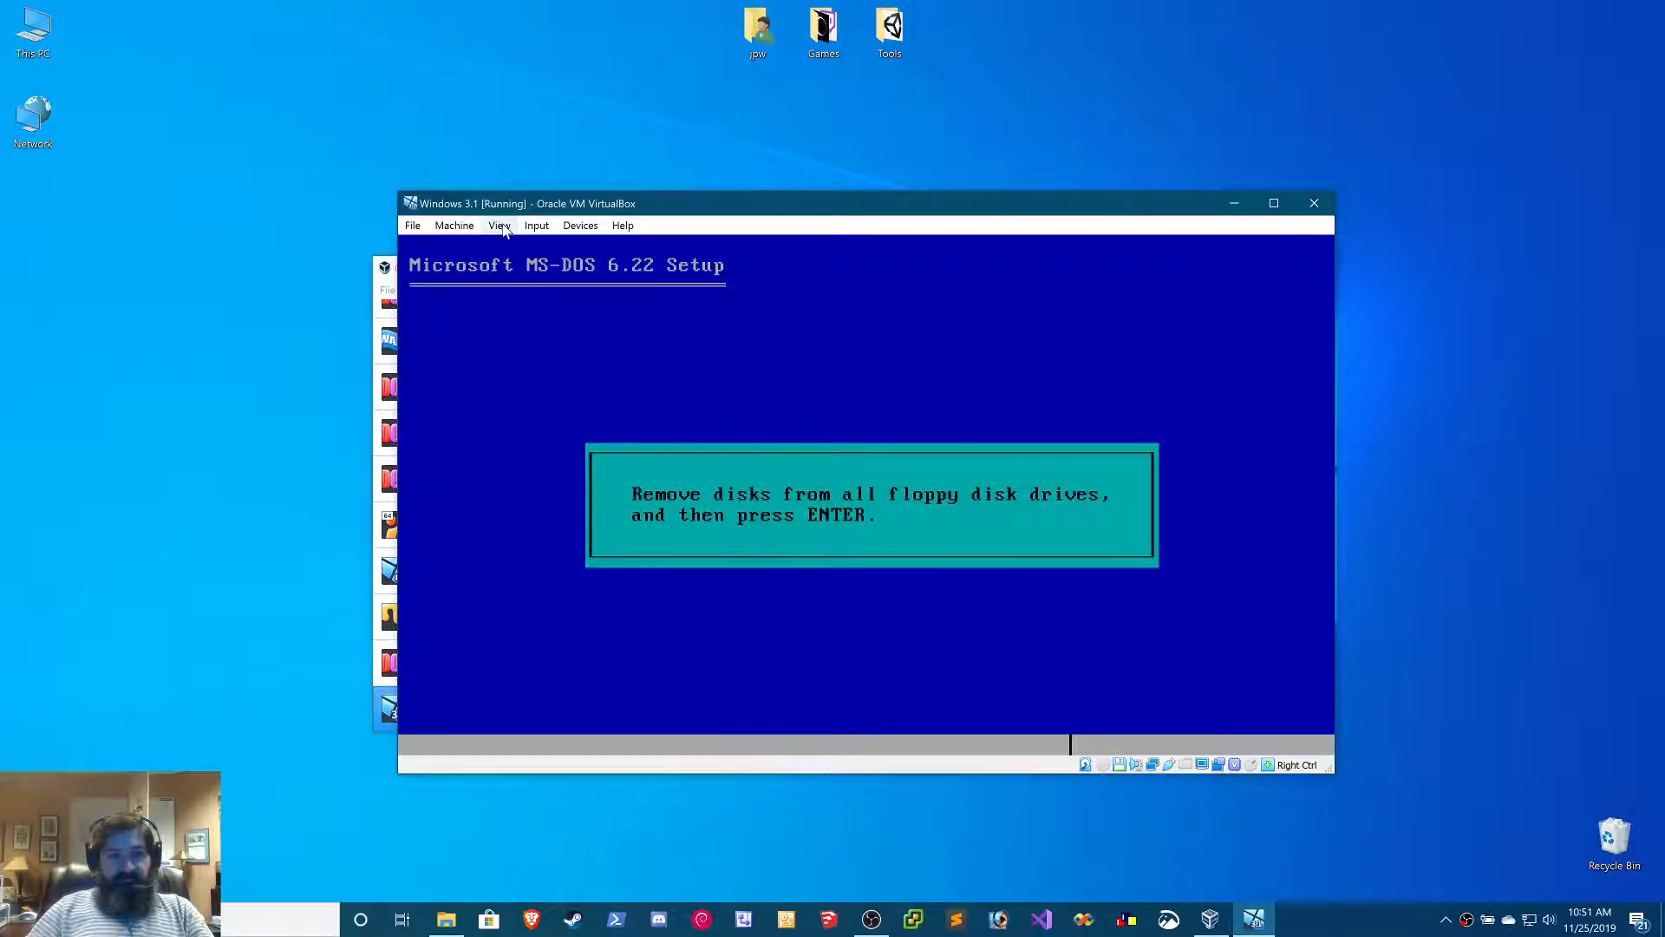
Remove the disk from the virtual floppy drive and finish MS-DOS Setup by restarting the machine
{"action": "left_click", "coordinate": [581, 226]}
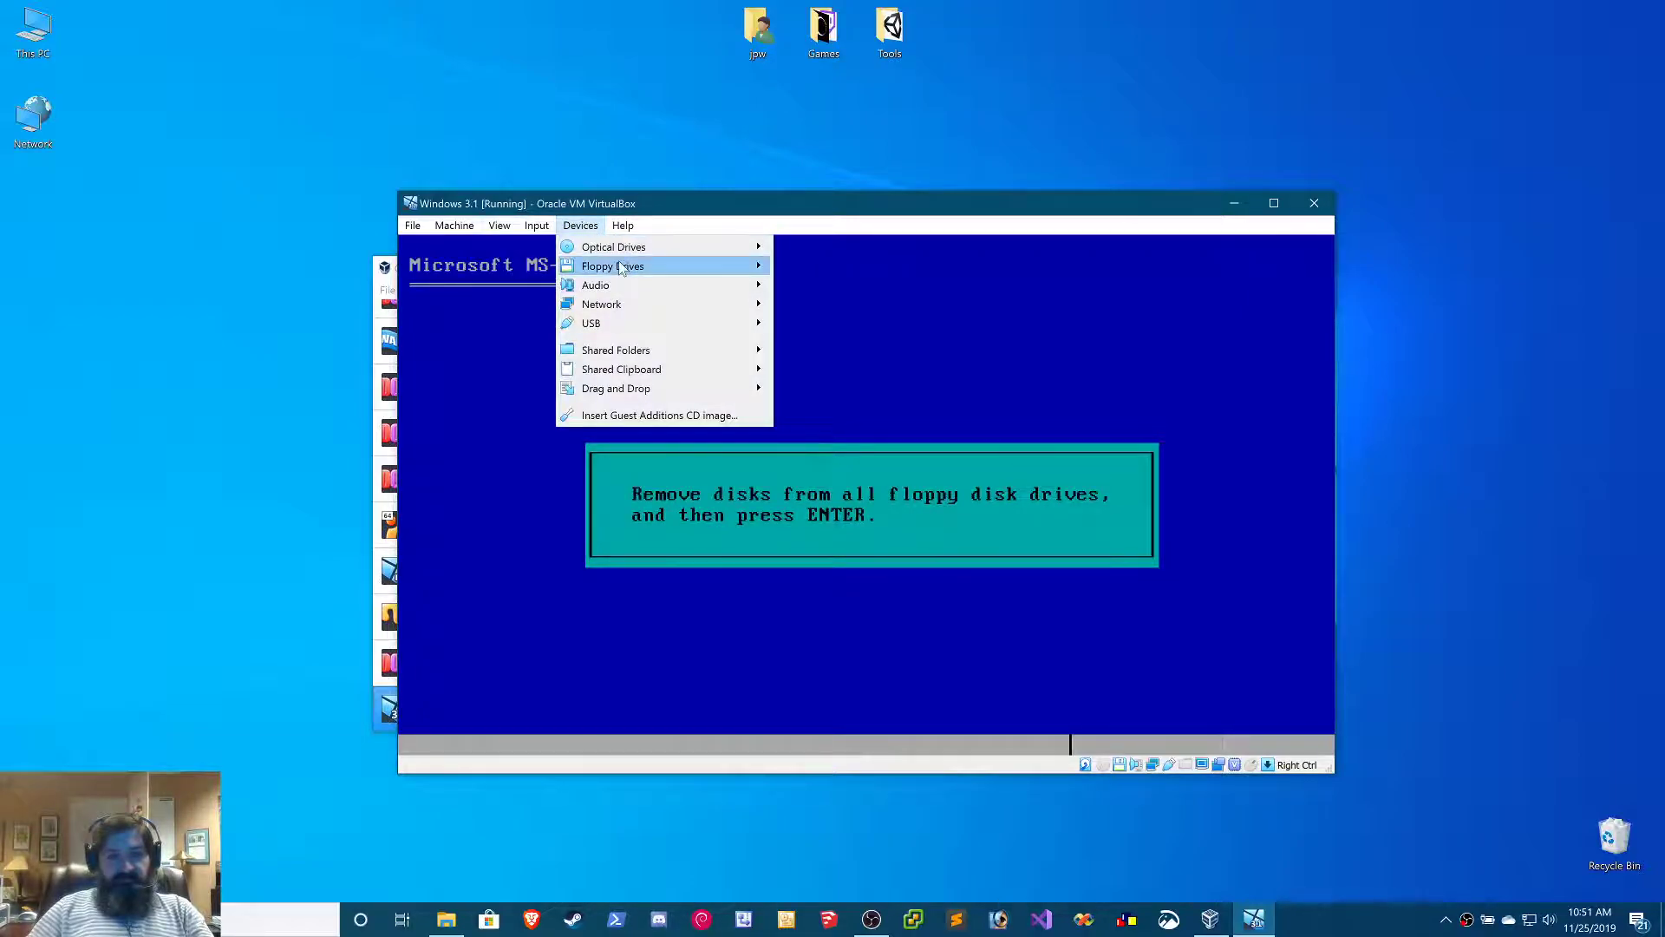
{"action": "mouse_move", "coordinate": [624, 266]}
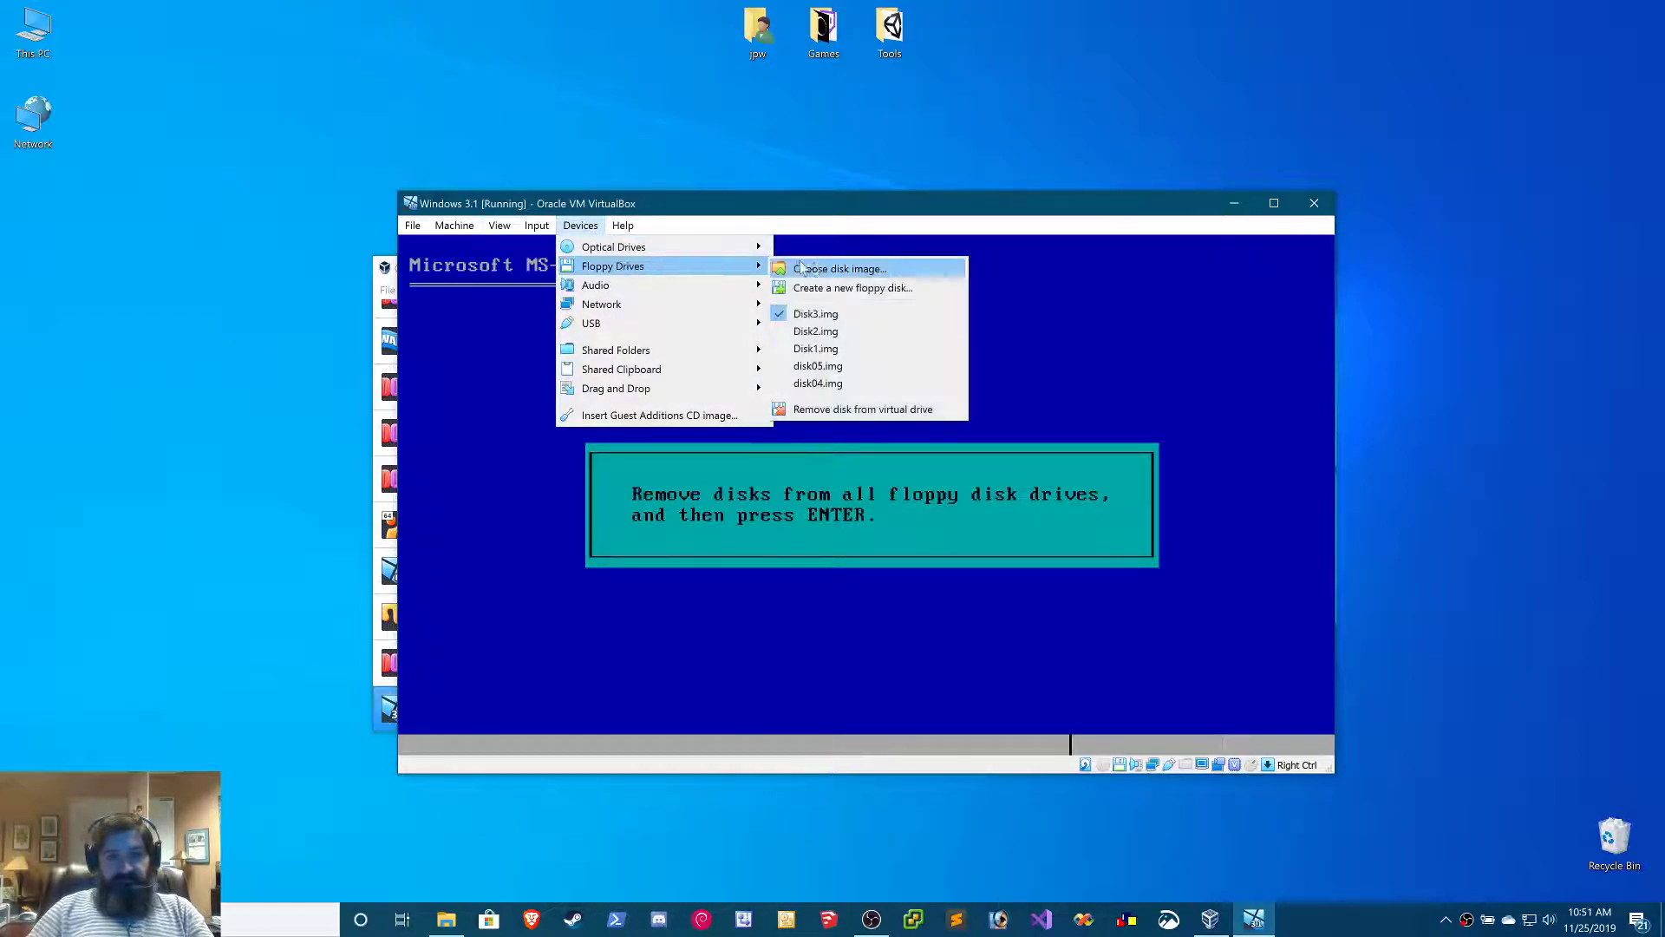
{"action": "left_click", "coordinate": [818, 410]}
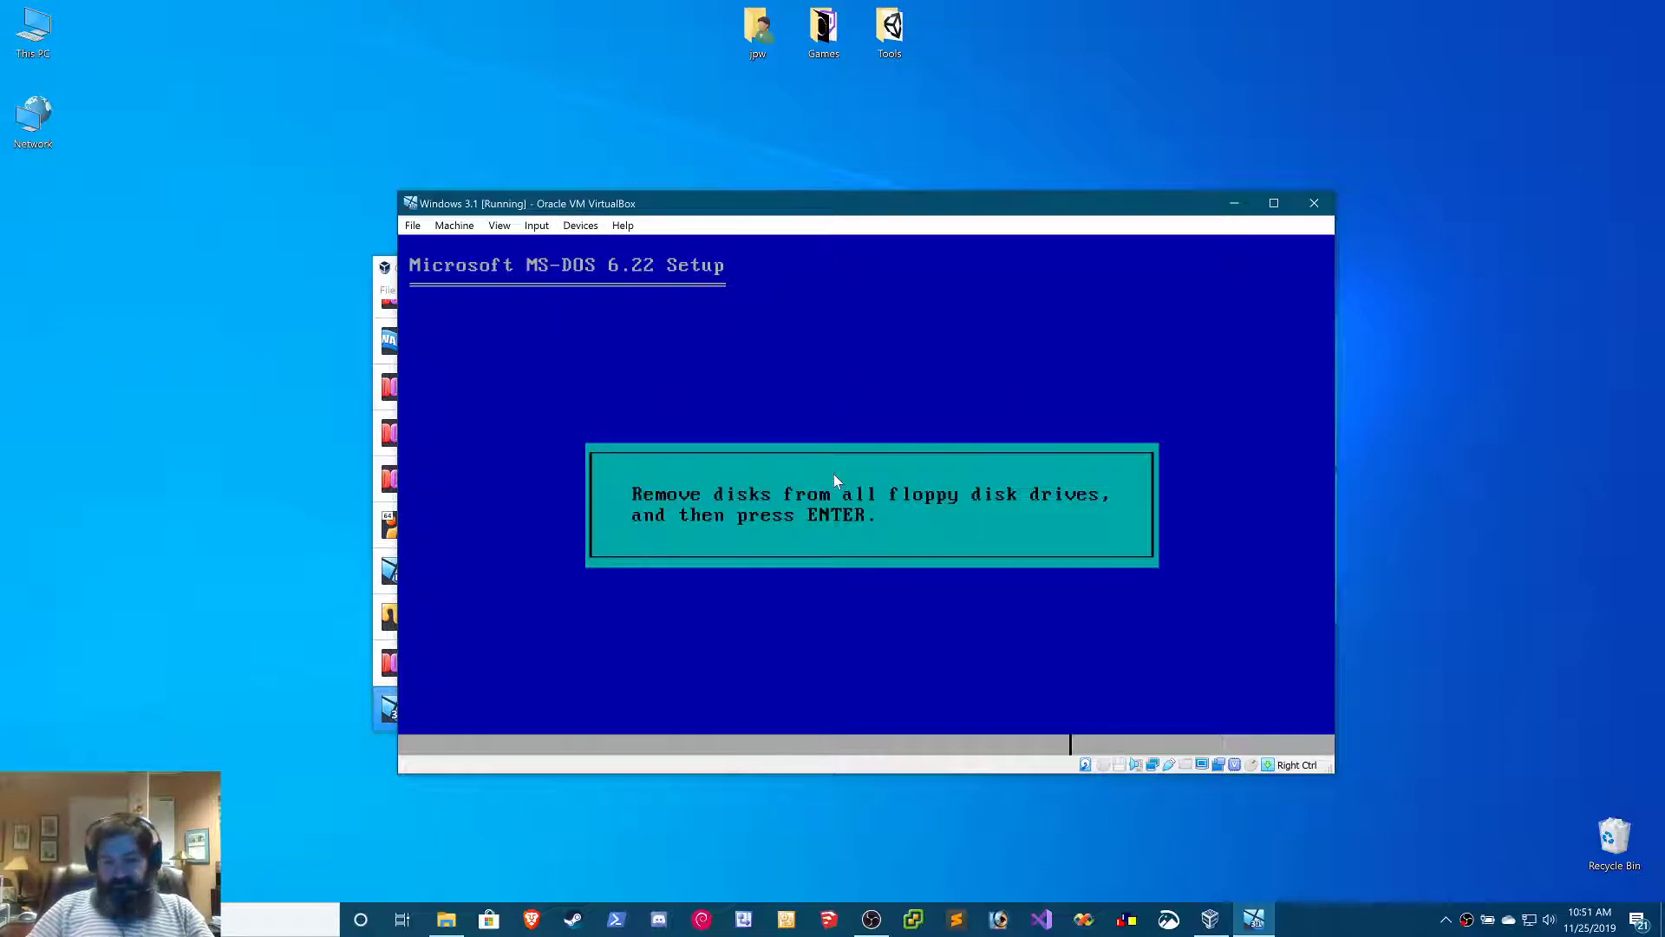
{"action": "key", "text": "Return"}
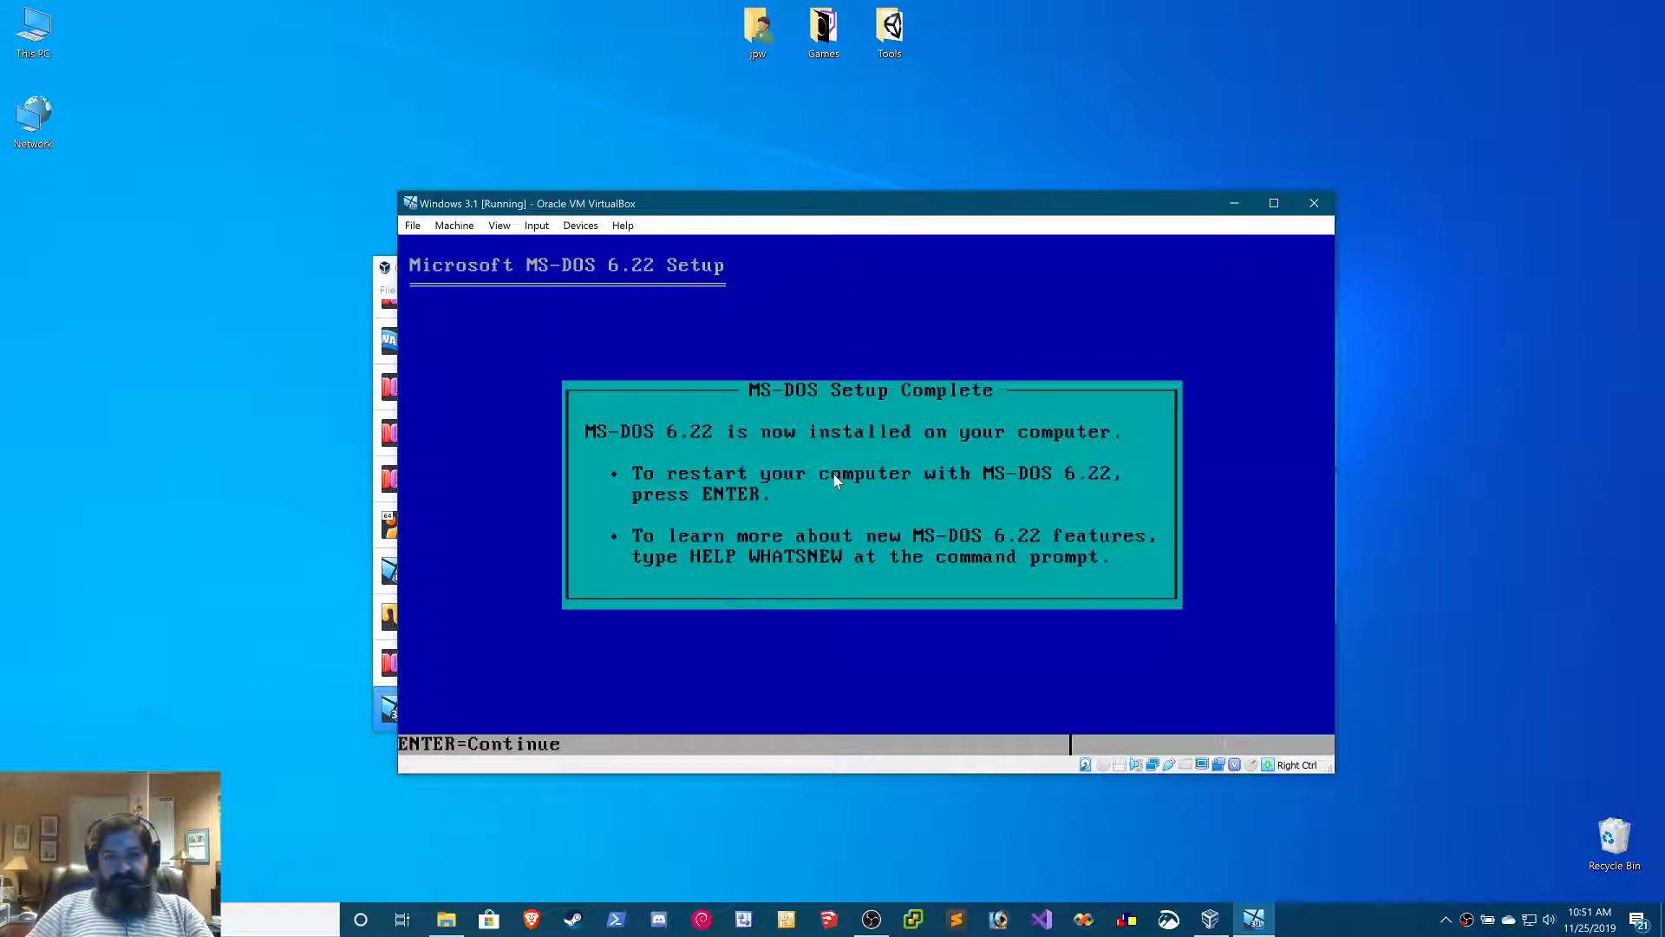
{"action": "key", "text": "Return"}
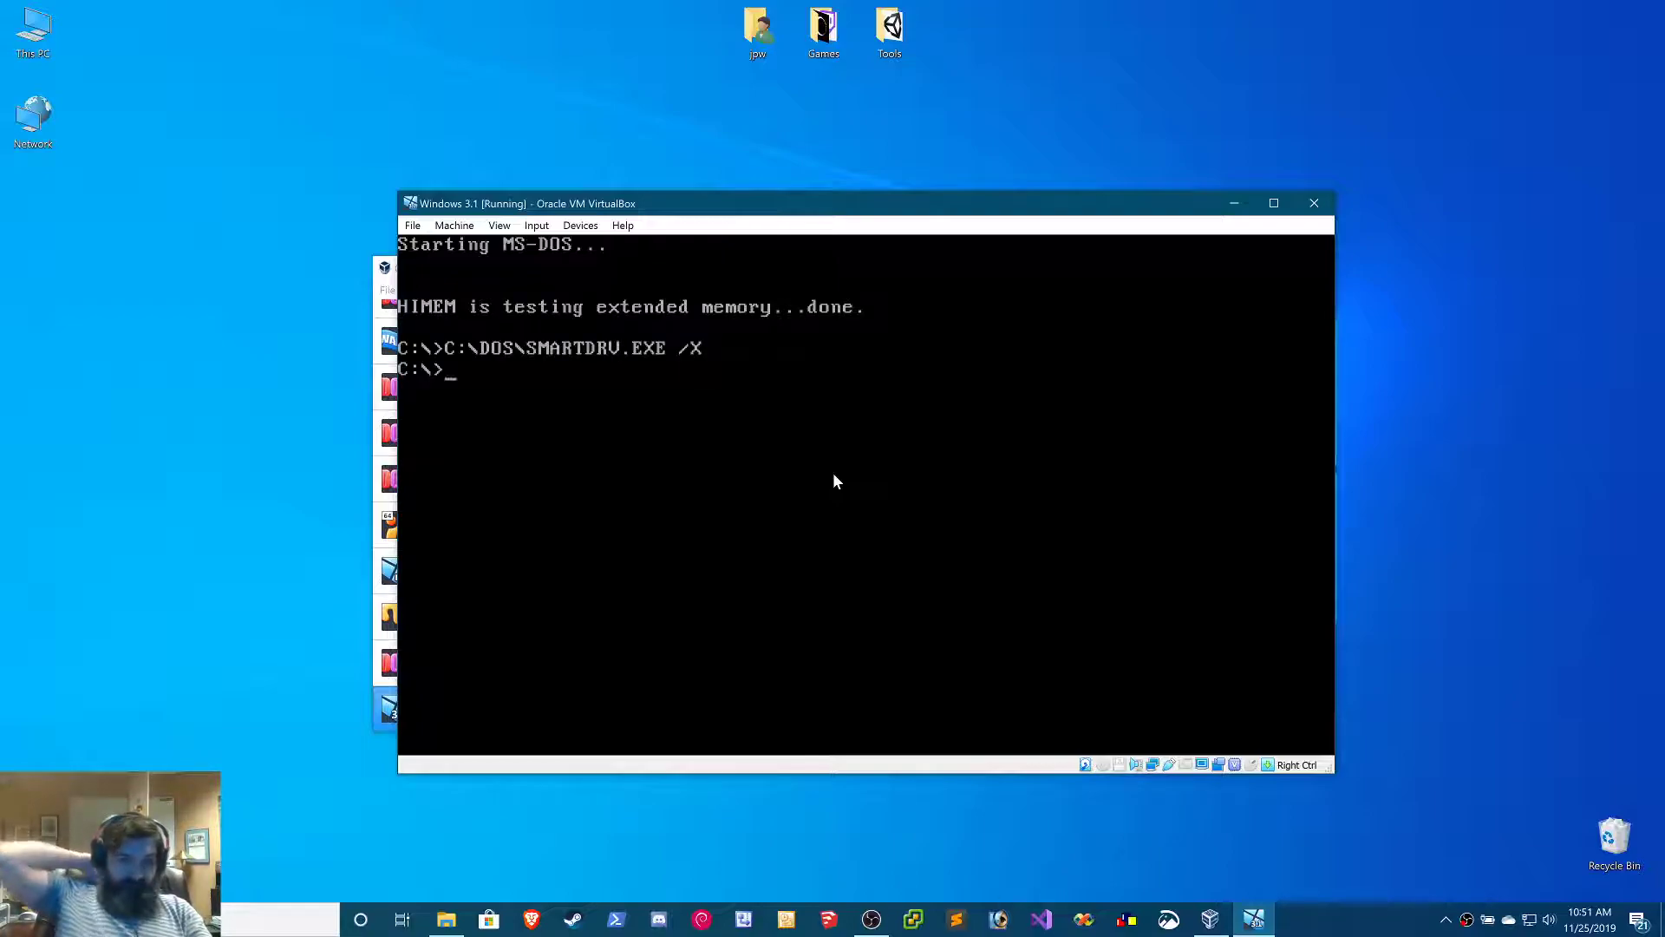
Check the installed DOS version with the ver command
{"action": "type", "text": "ver"}
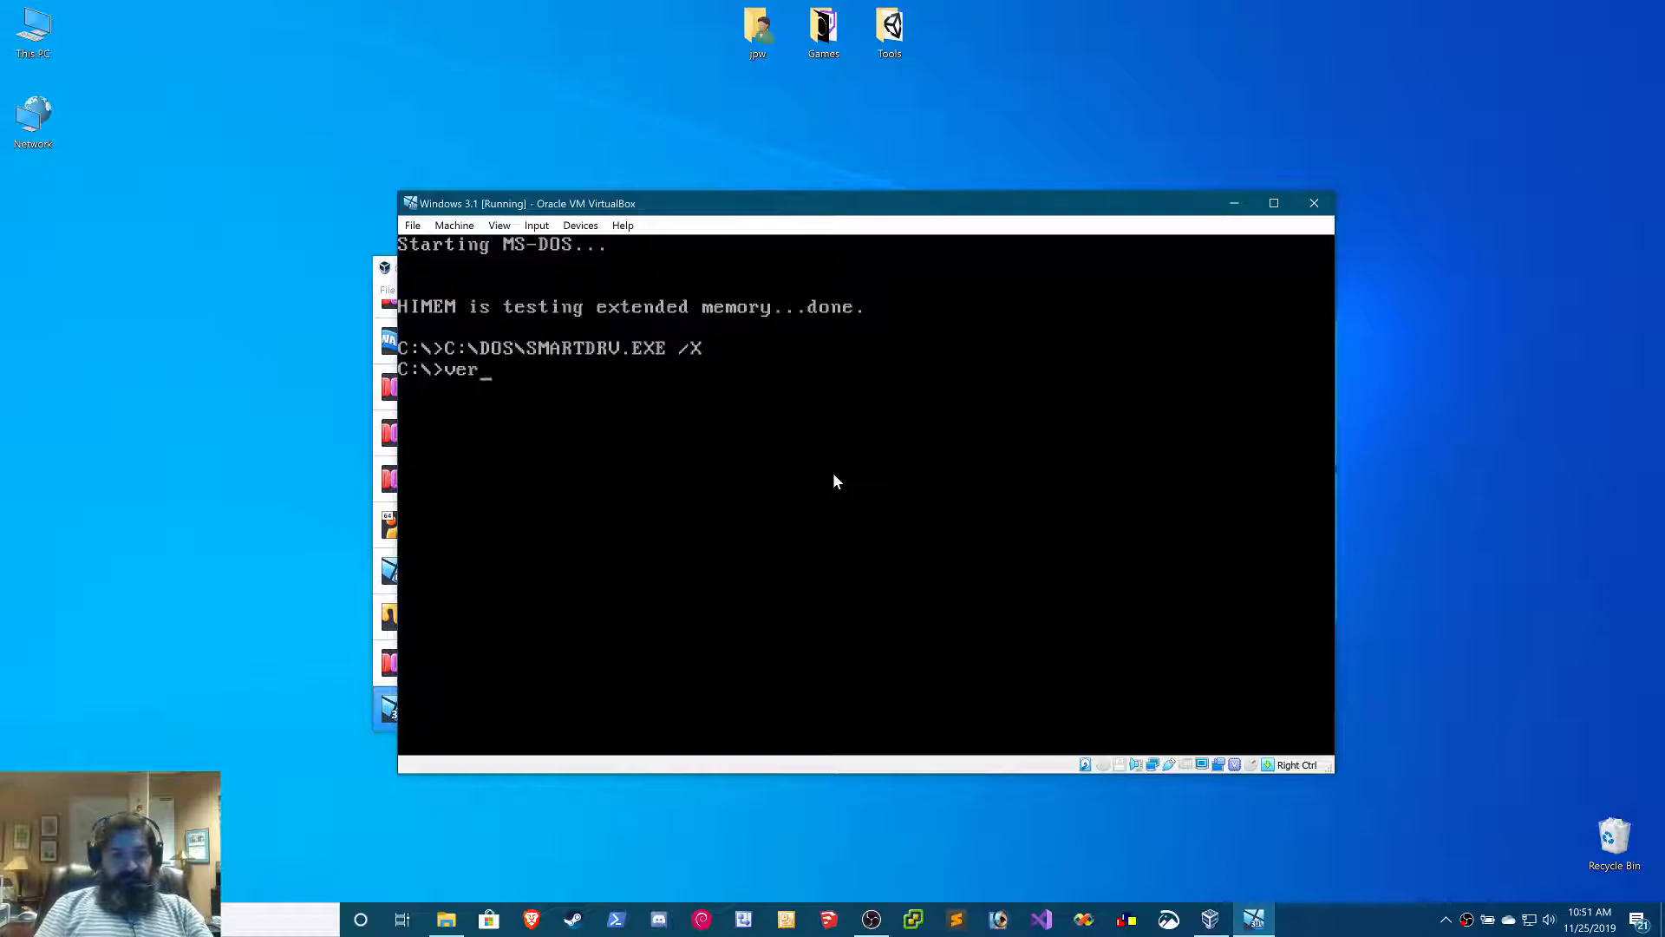
{"action": "key", "text": "Return"}
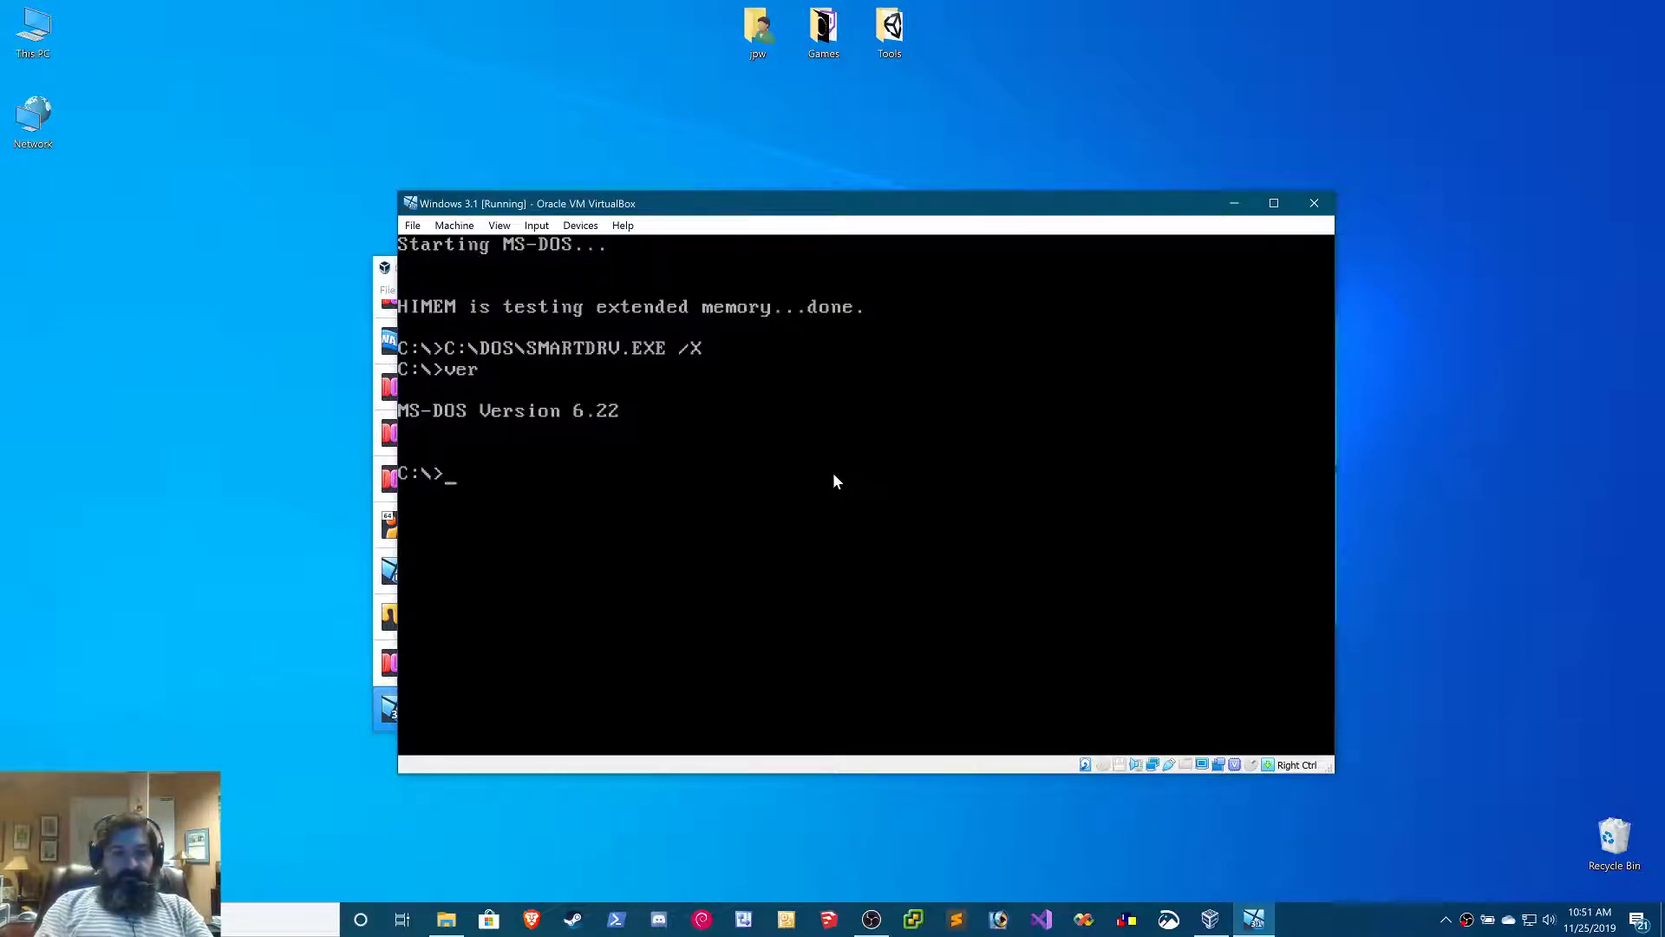
Open config.sys in the MS-DOS Editor and set the FILES value to 40
{"action": "type", "text": "edit "}
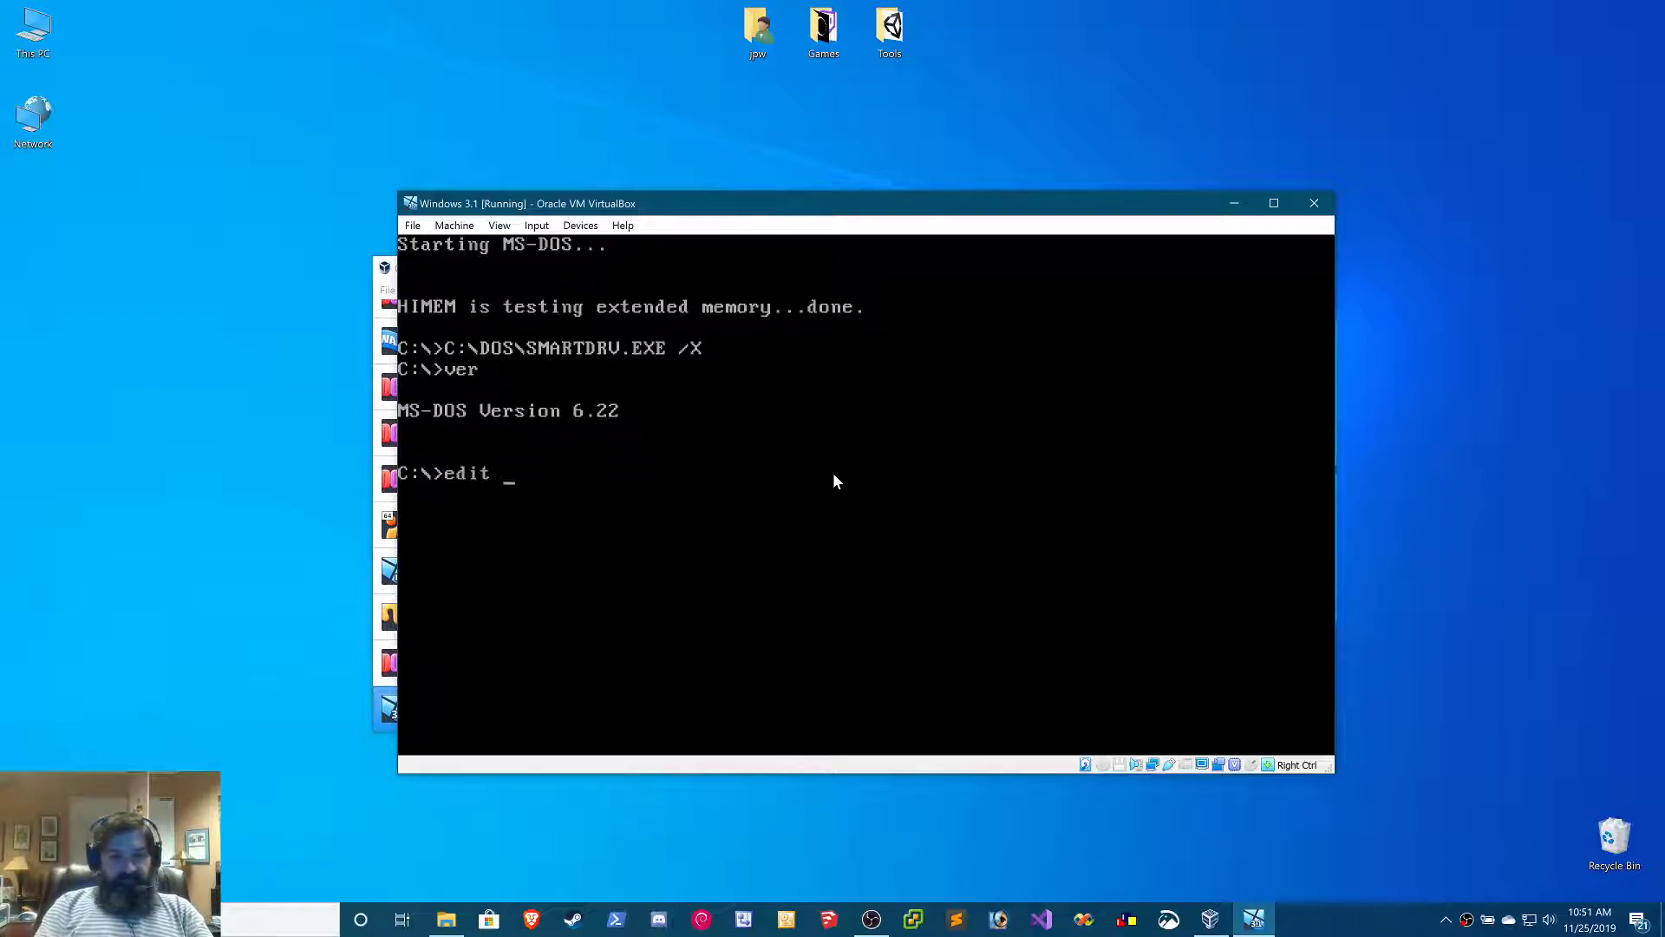
{"action": "type", "text": "config.sys"}
{"action": "key", "text": "Return"}
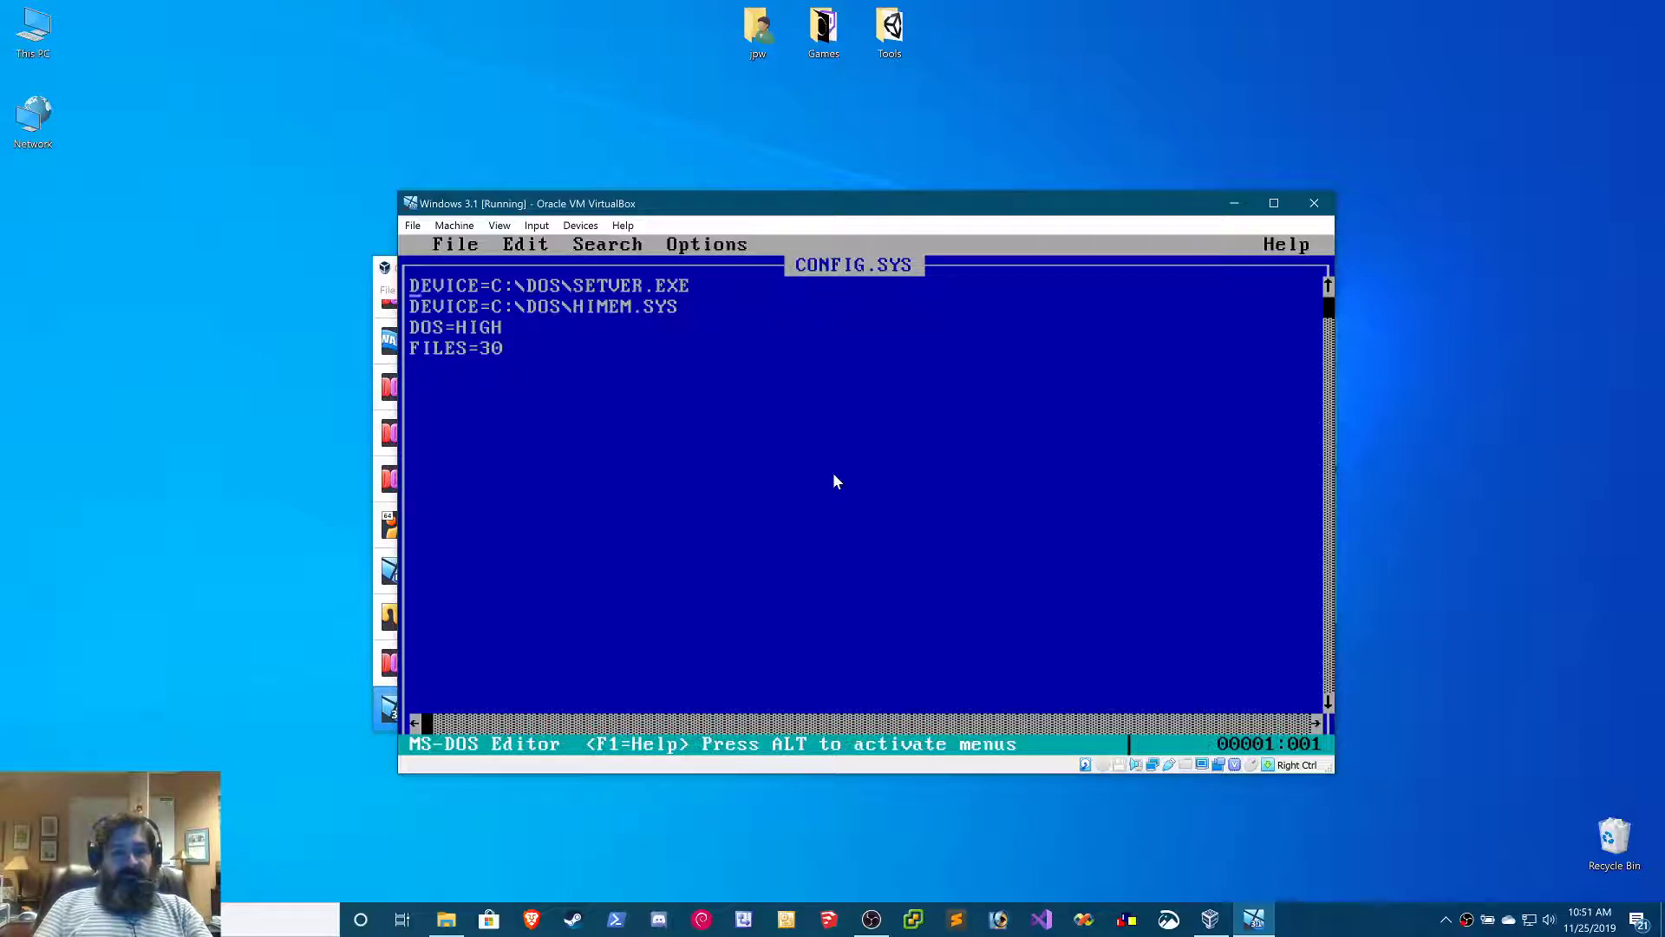
{"action": "key", "text": "Down"}
{"action": "key", "text": "Down"}
{"action": "key", "text": "Down"}
{"action": "key", "text": "Down"}
{"action": "key", "text": "BackSpace"}
{"action": "key", "text": "BackSpace"}
{"action": "key", "text": "BackSpace"}
{"action": "type", "text": "40"}
{"action": "key", "text": "Return"}
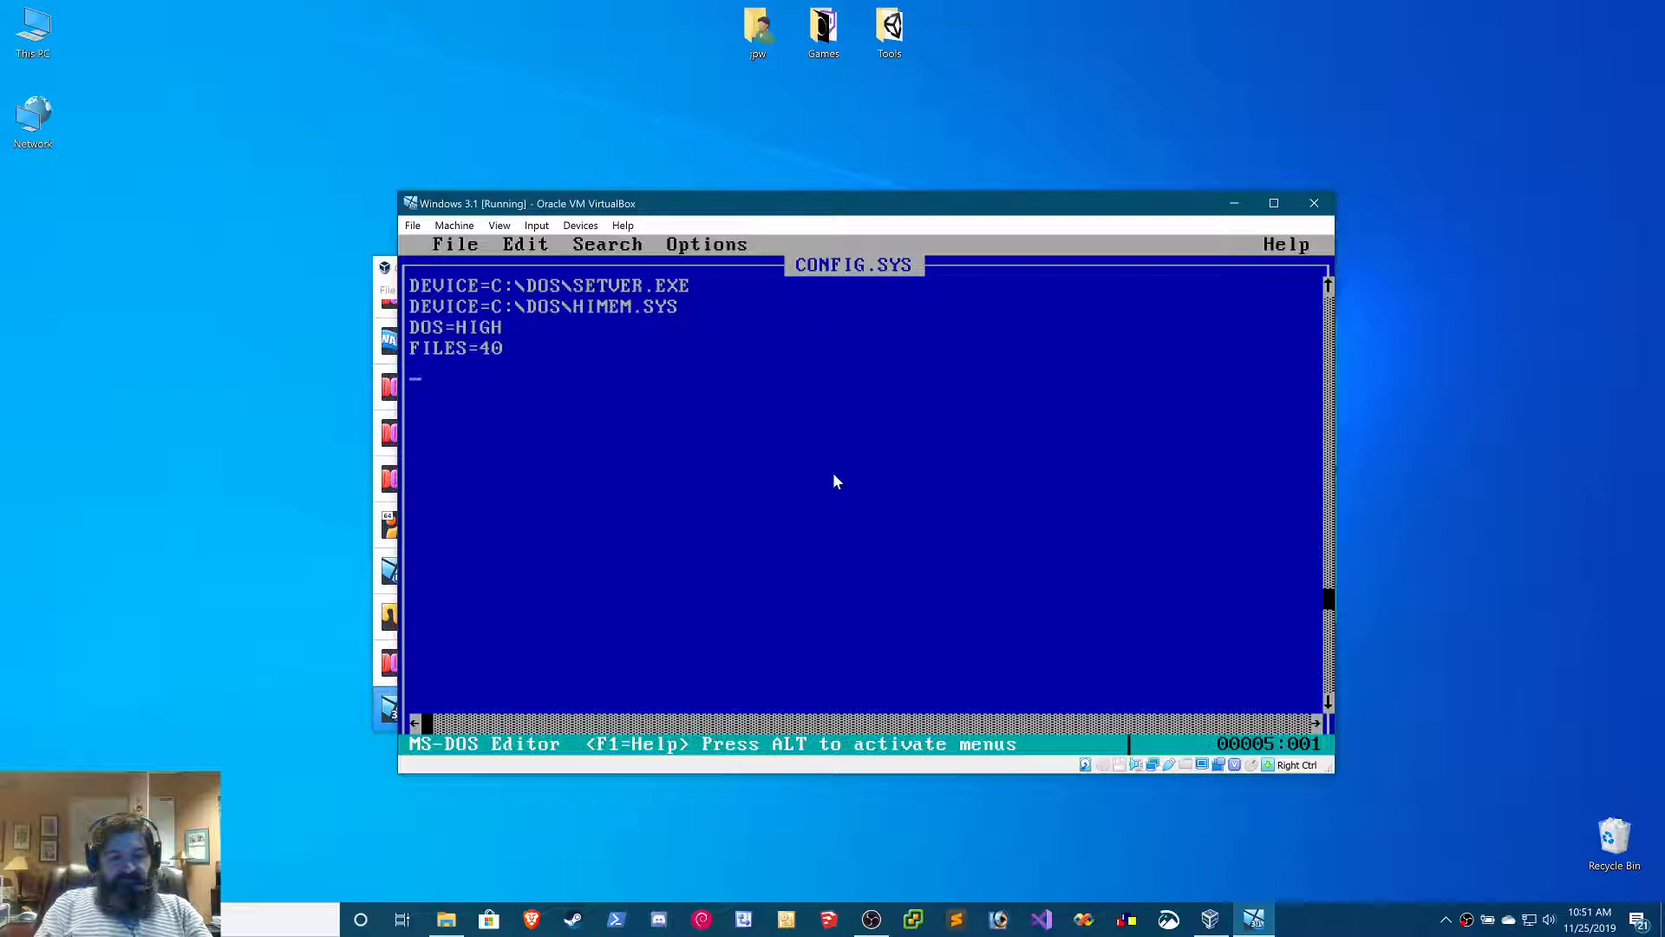
Add the line BUFFERS=20 below the FILES line in CONFIG.SYS and exit the editor
{"action": "type", "text": "BUFFERS"}
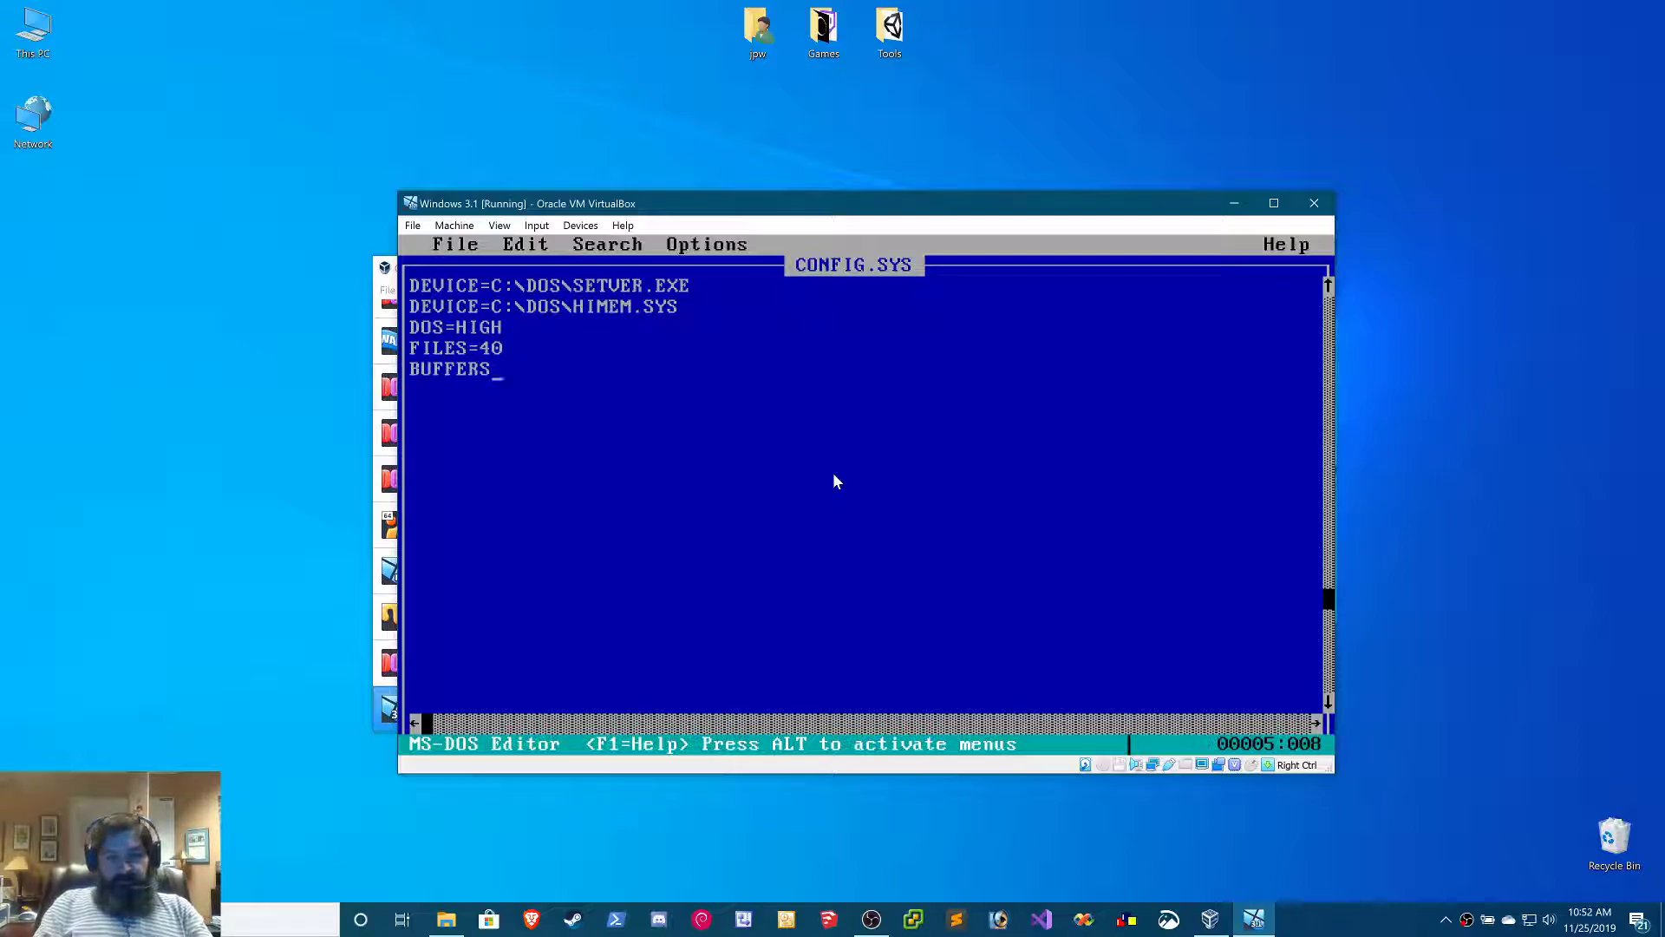
{"action": "type", "text": "=20"}
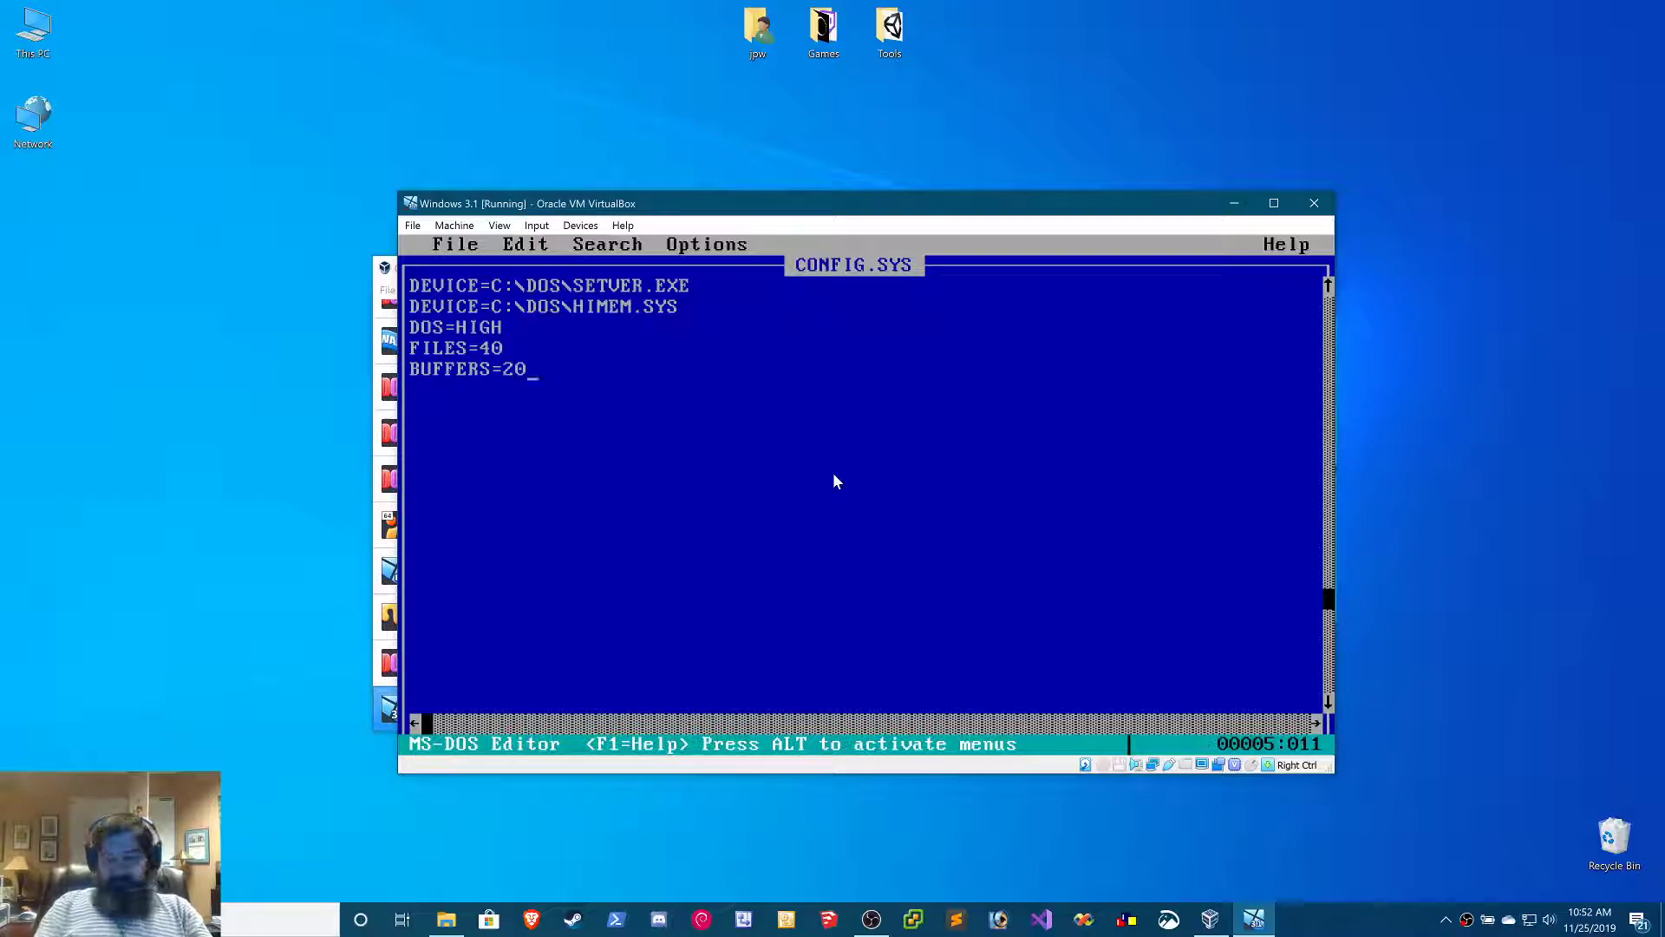
{"action": "key", "text": "Return"}
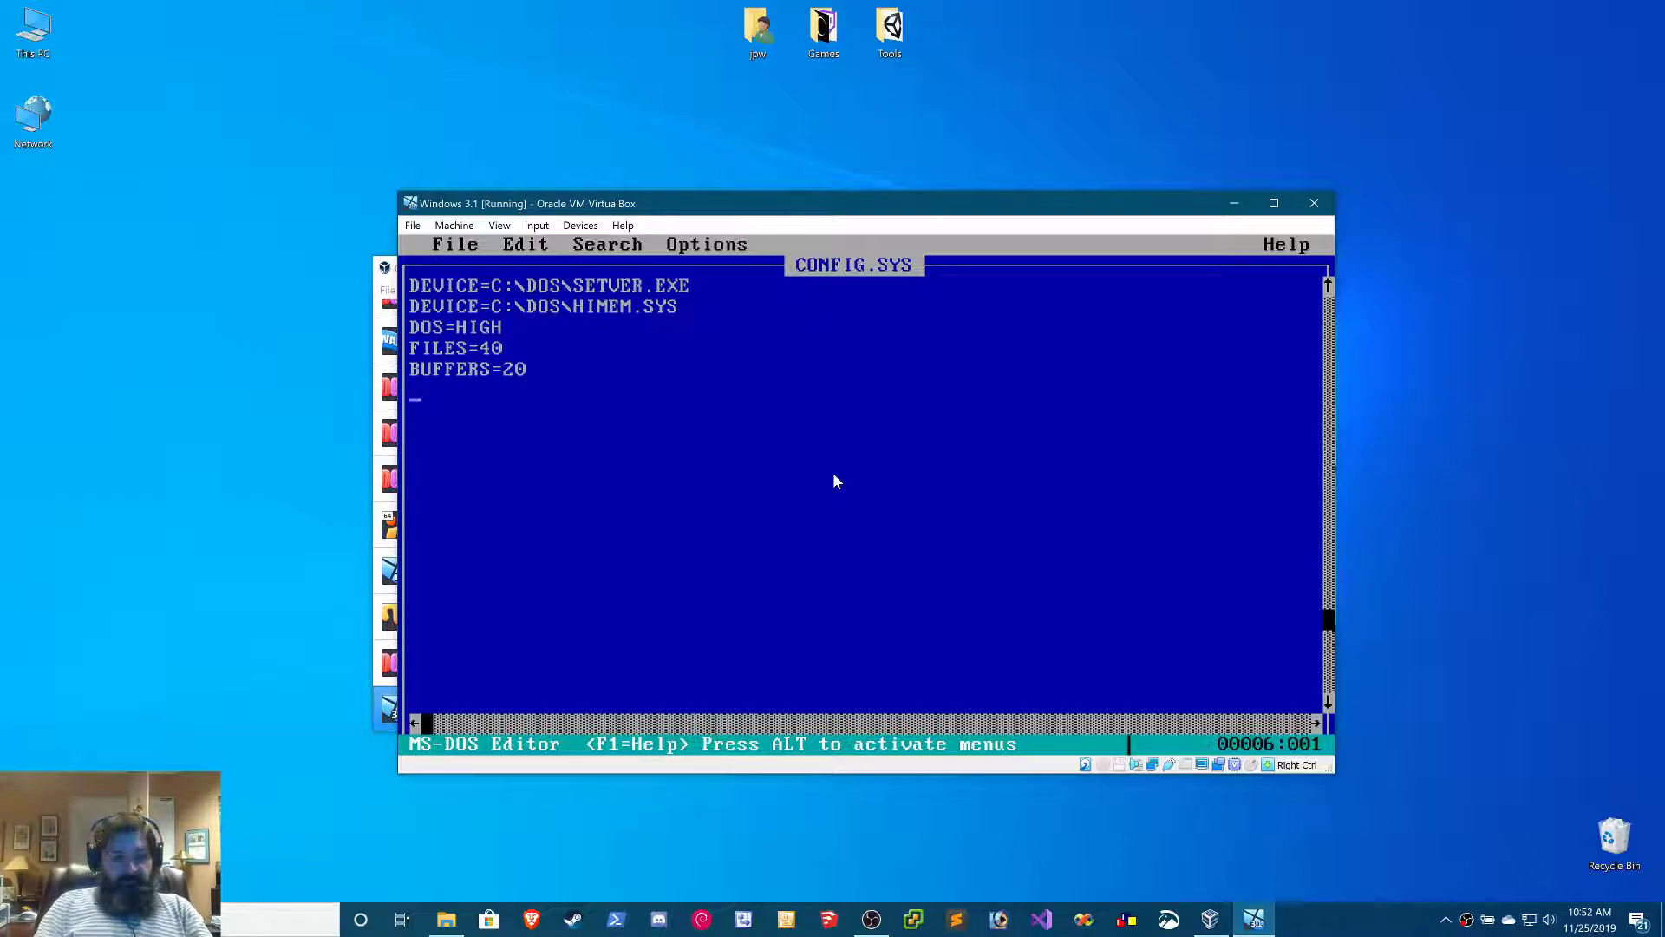
{"action": "key", "text": "alt+f"}
{"action": "key", "text": "Escape"}
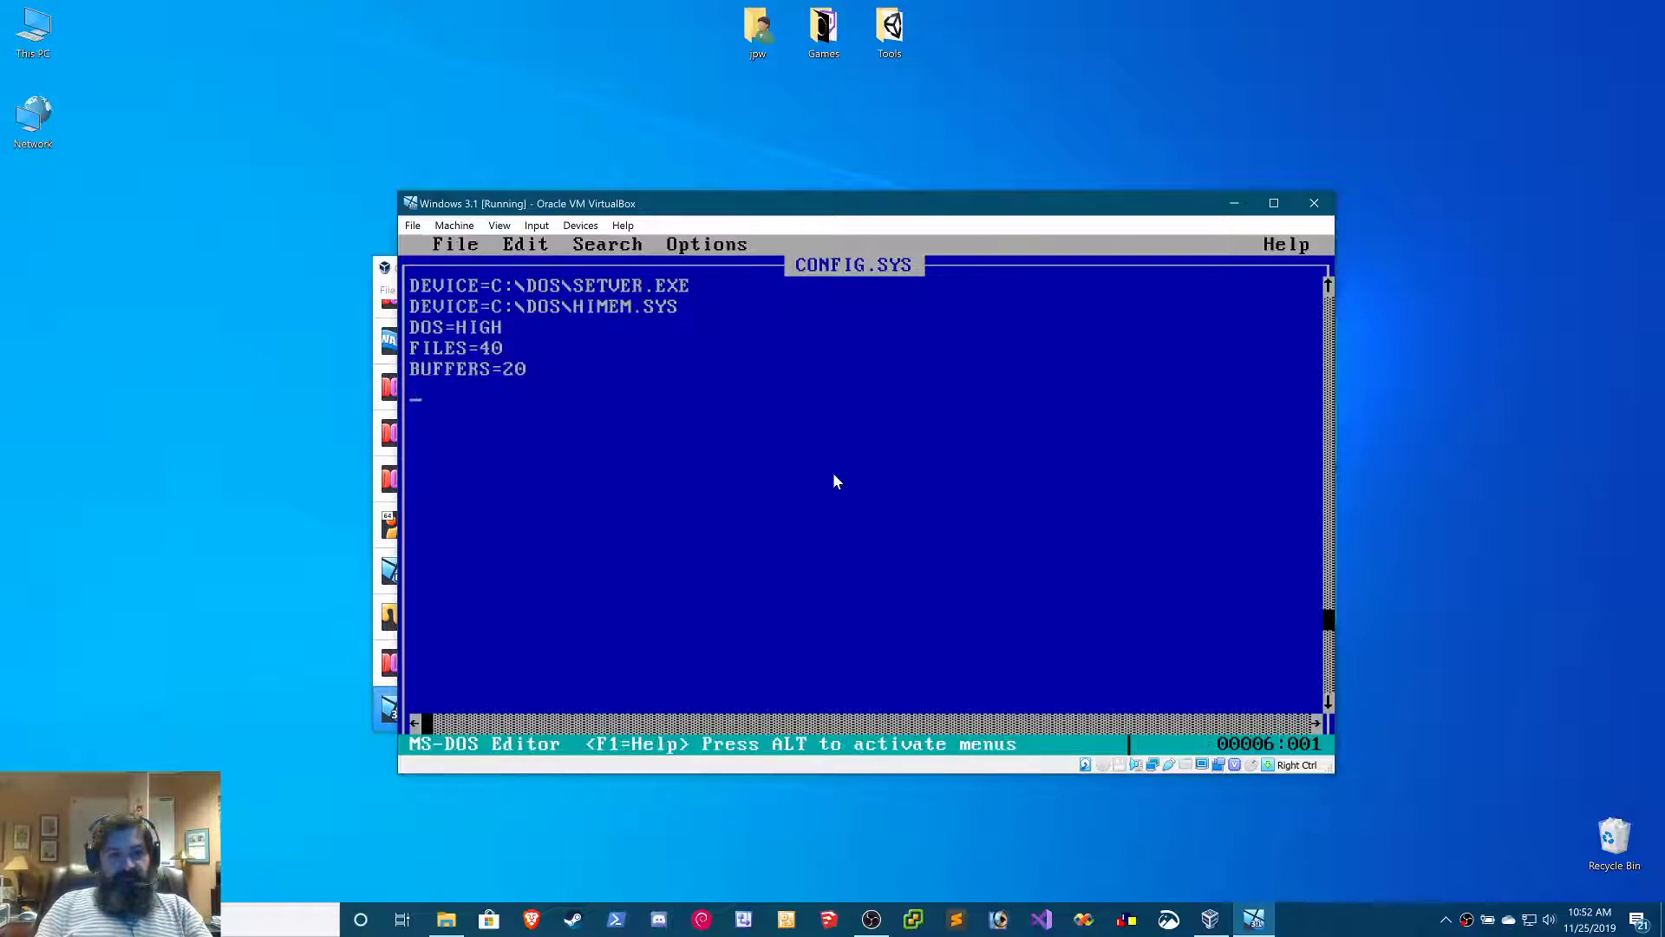
{"action": "key", "text": "alt+f"}
{"action": "type", "text": "x"}
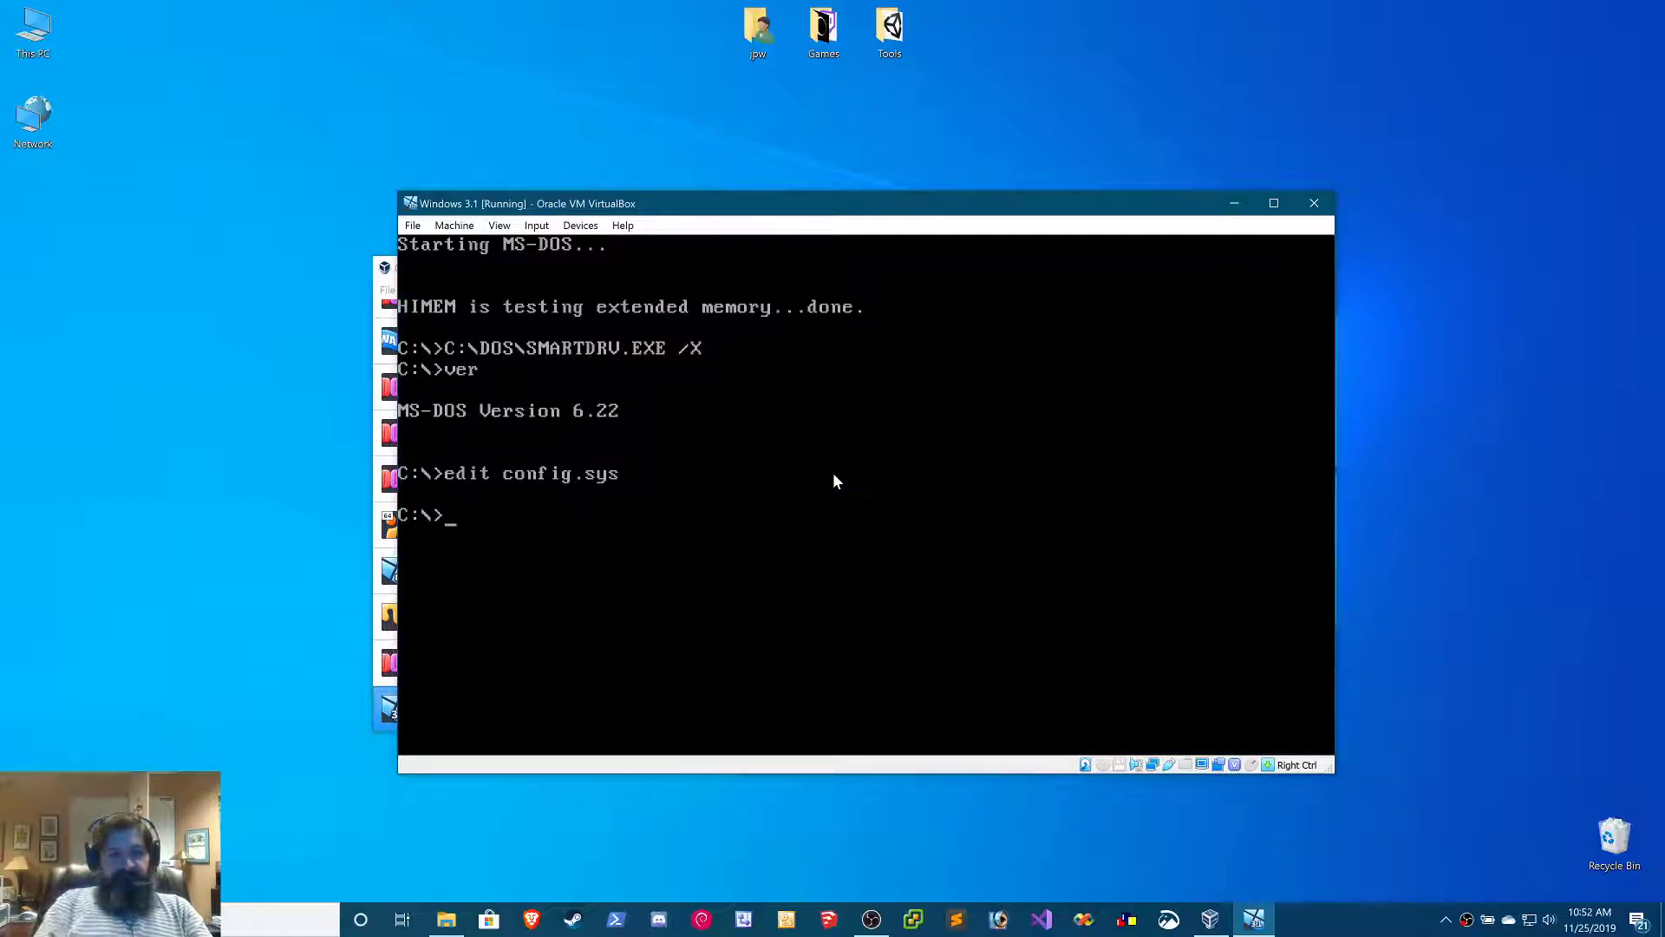
{"action": "type", "text": "edit autoe"}
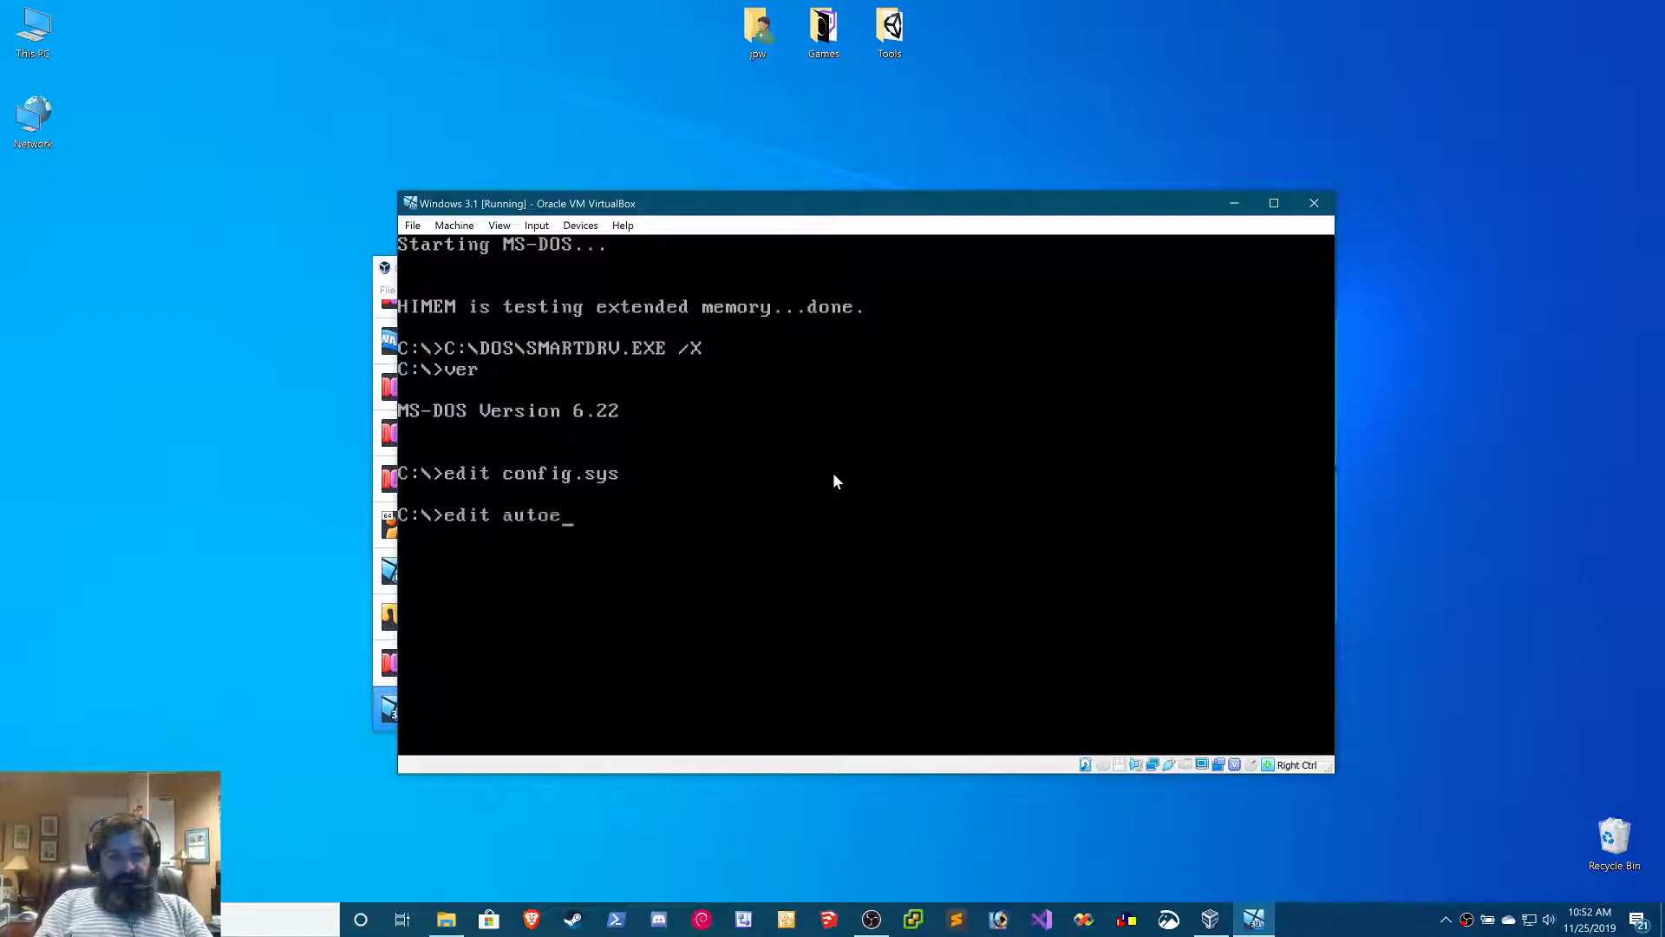
{"action": "type", "text": "xec.bat"}
Open autoexec.bat in the MS-DOS Editor and cut the C:\DOS\SMARTDRV.EXE /X line from the start of the file
{"action": "key", "text": "Return"}
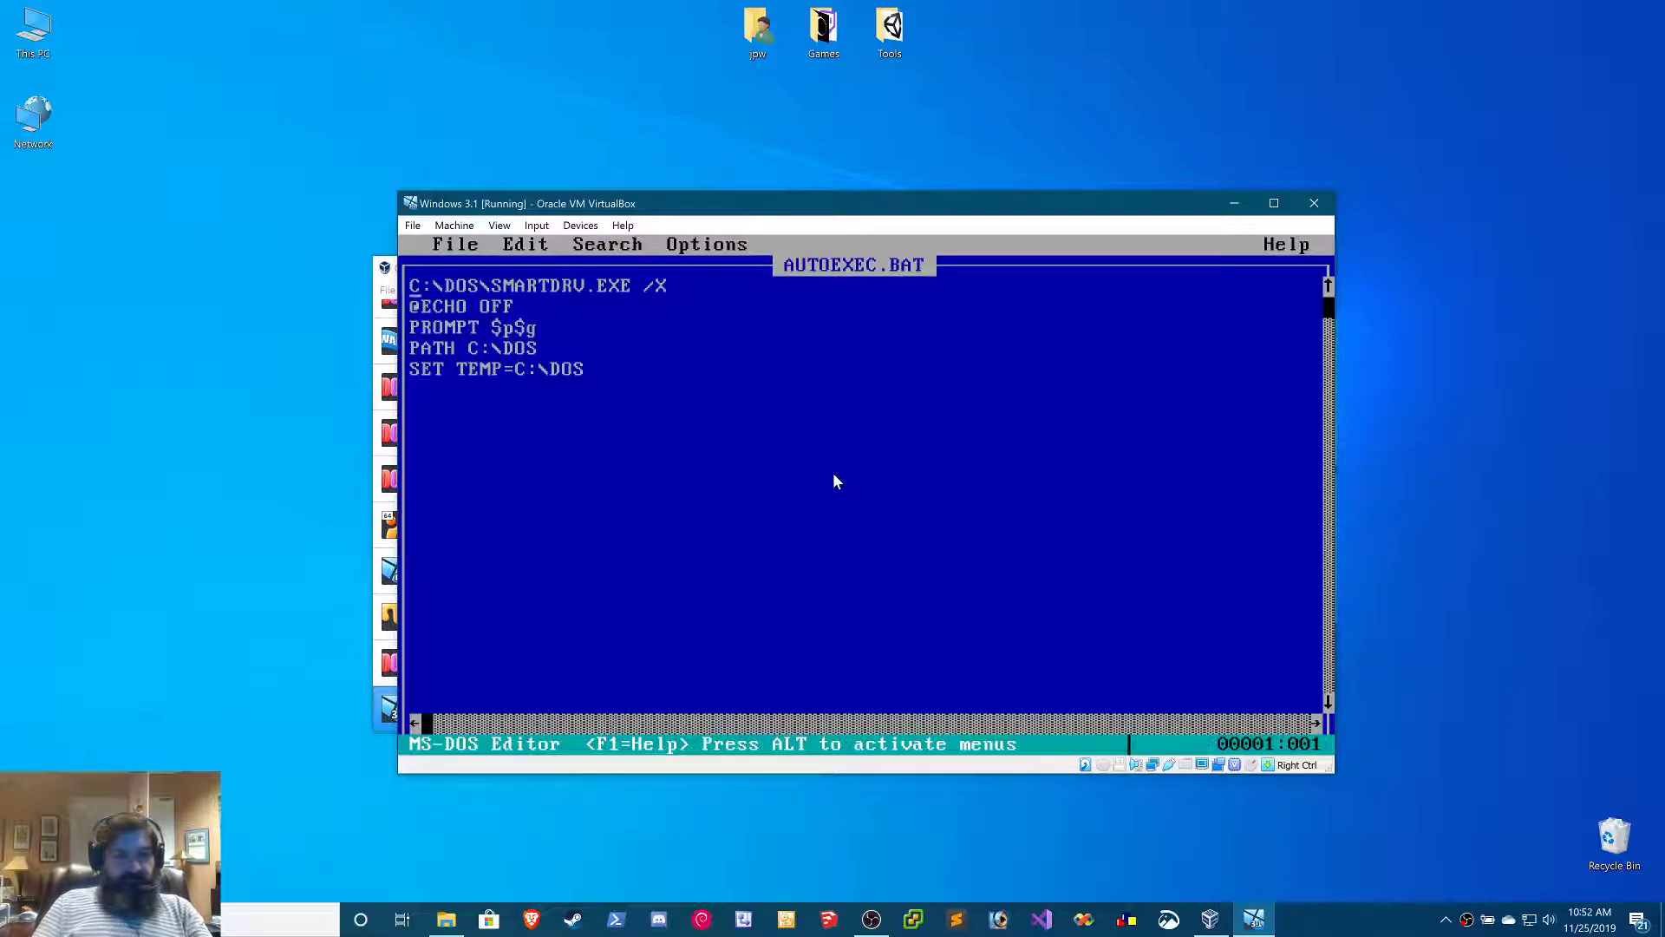
{"action": "key", "text": "shift+Down"}
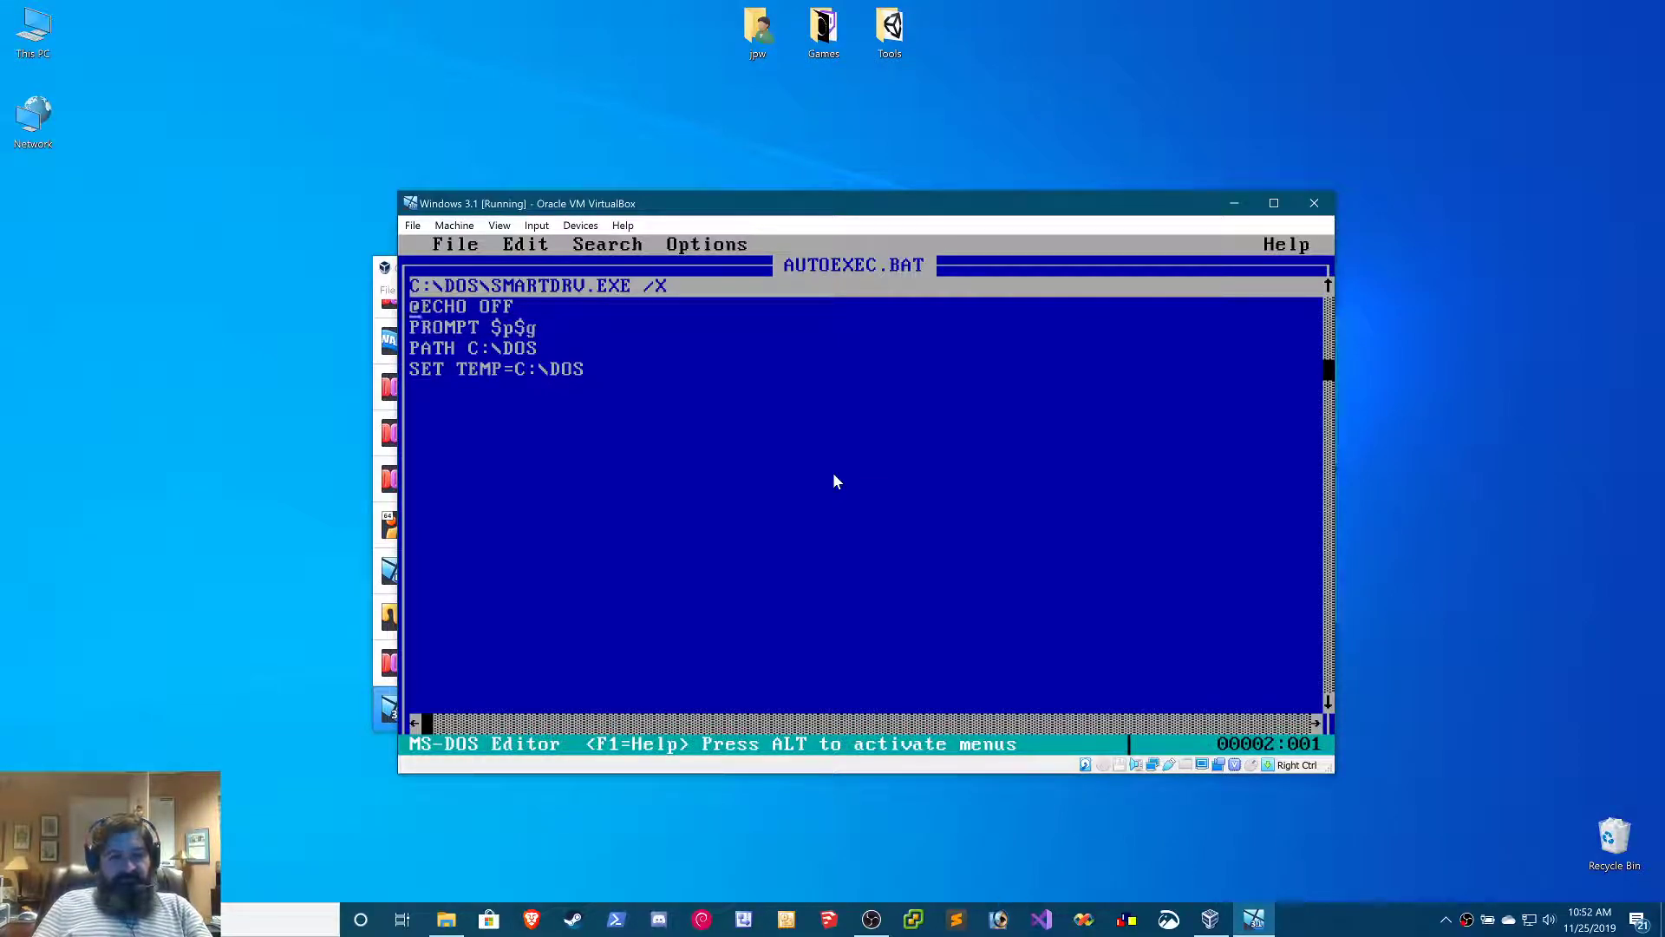
{"action": "key", "text": "alt+e"}
{"action": "key", "text": "Return"}
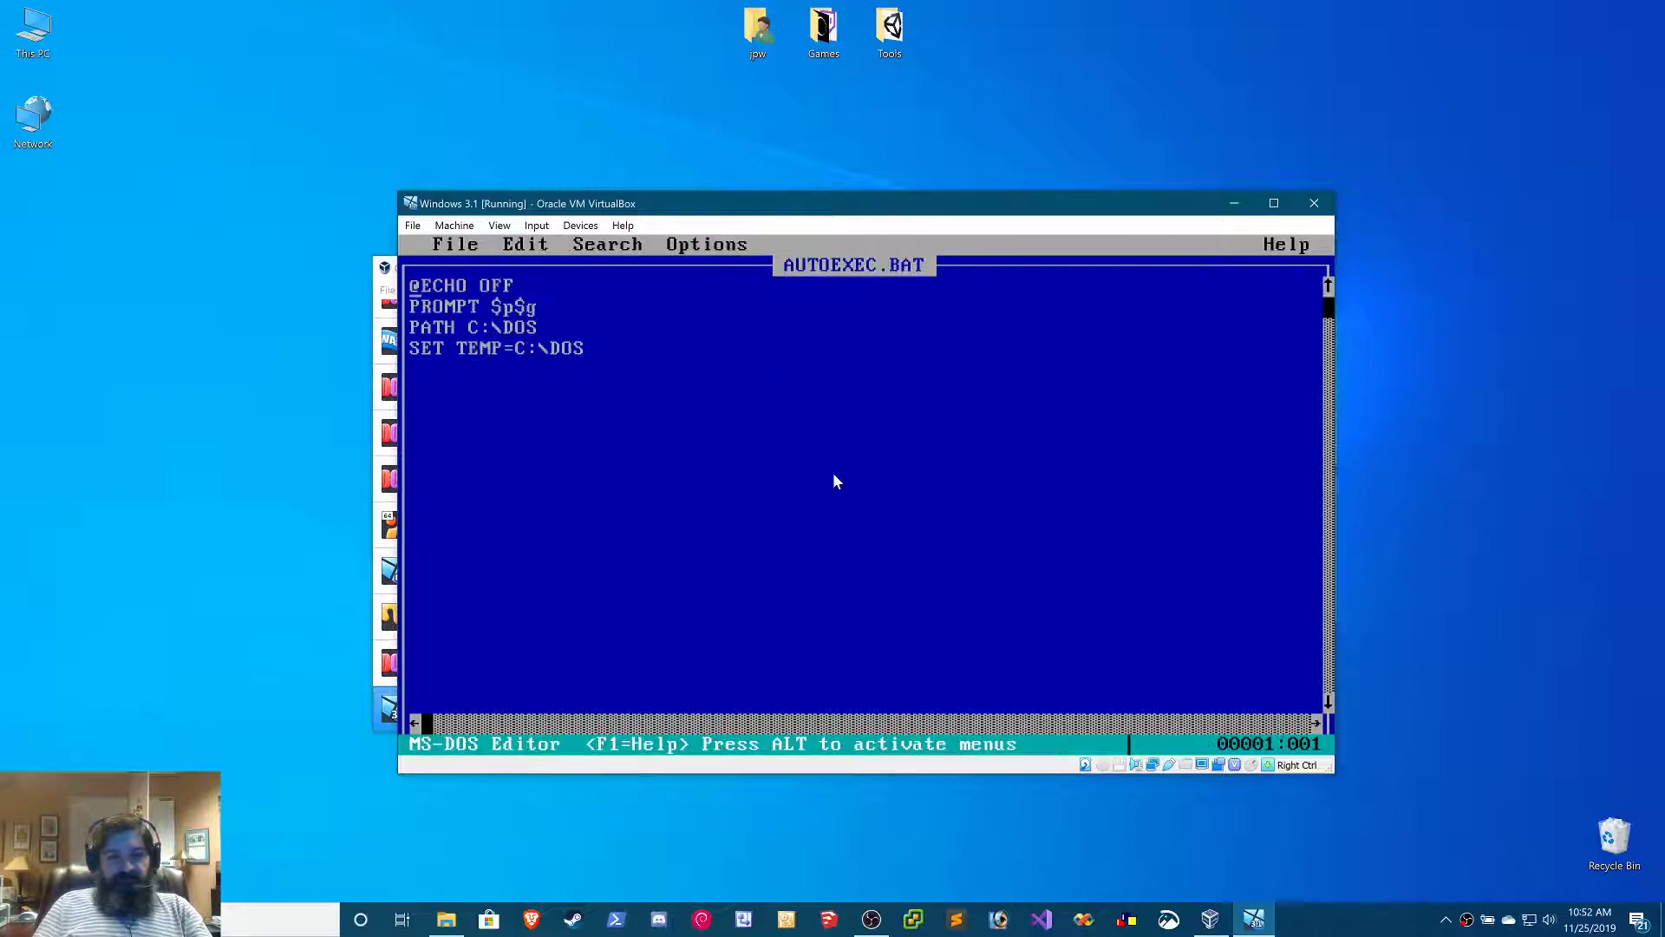
{"action": "key", "text": "Return"}
{"action": "key", "text": "Up"}
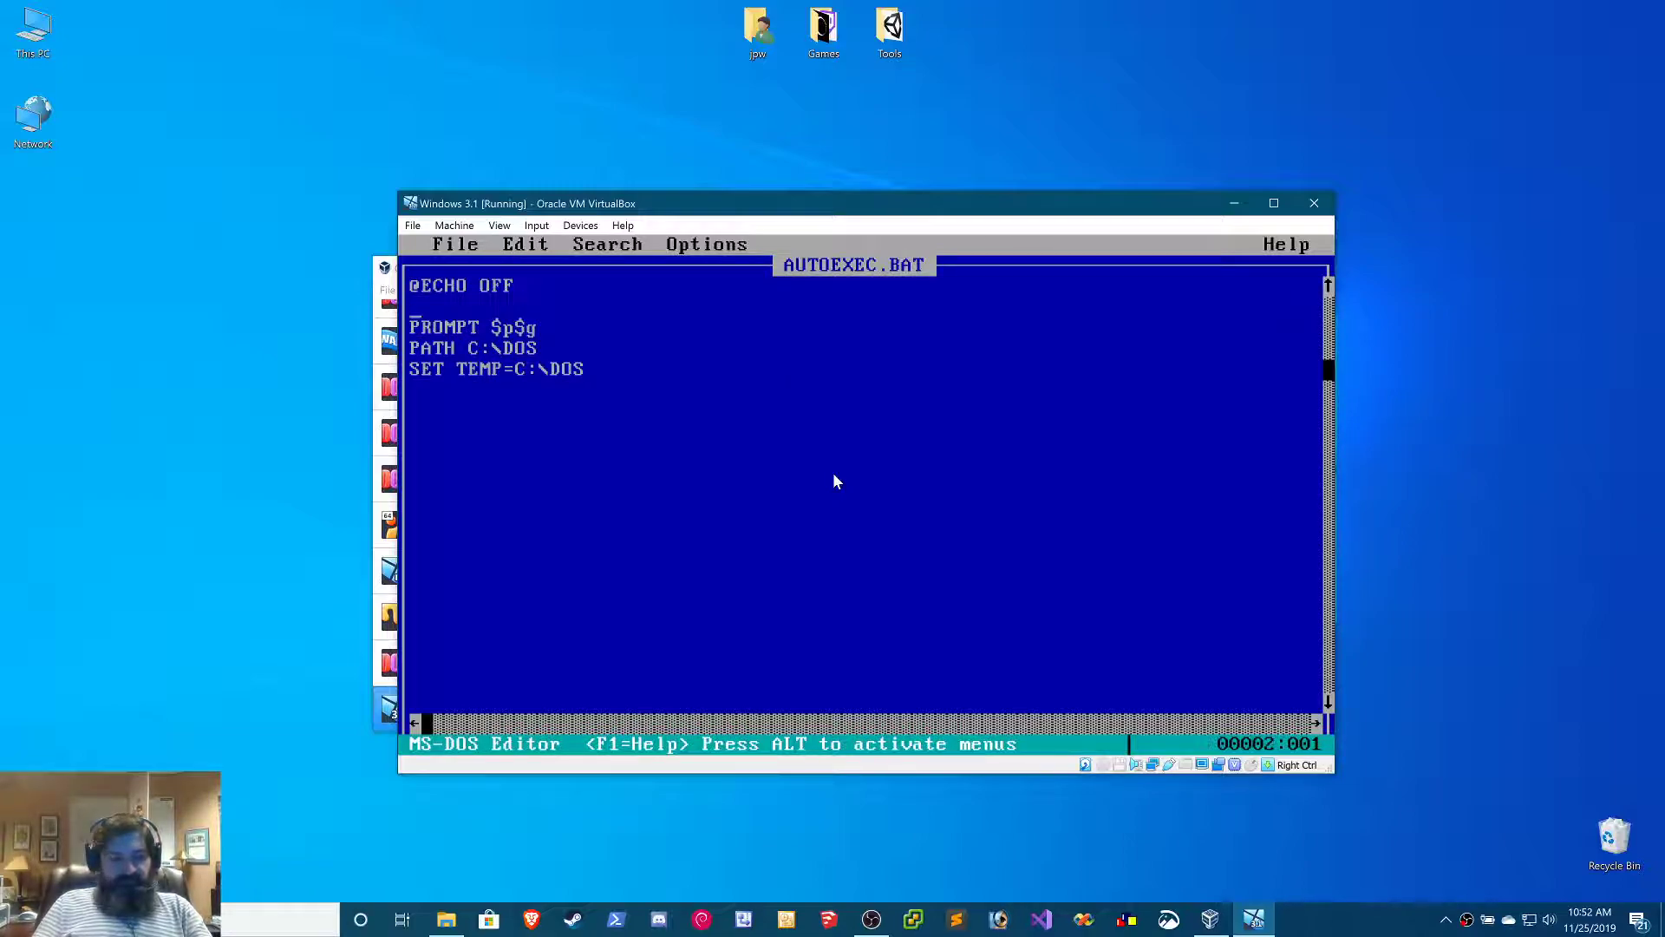
{"action": "key", "text": "alt+e"}
{"action": "key", "text": "Down"}
{"action": "key", "text": "Down"}
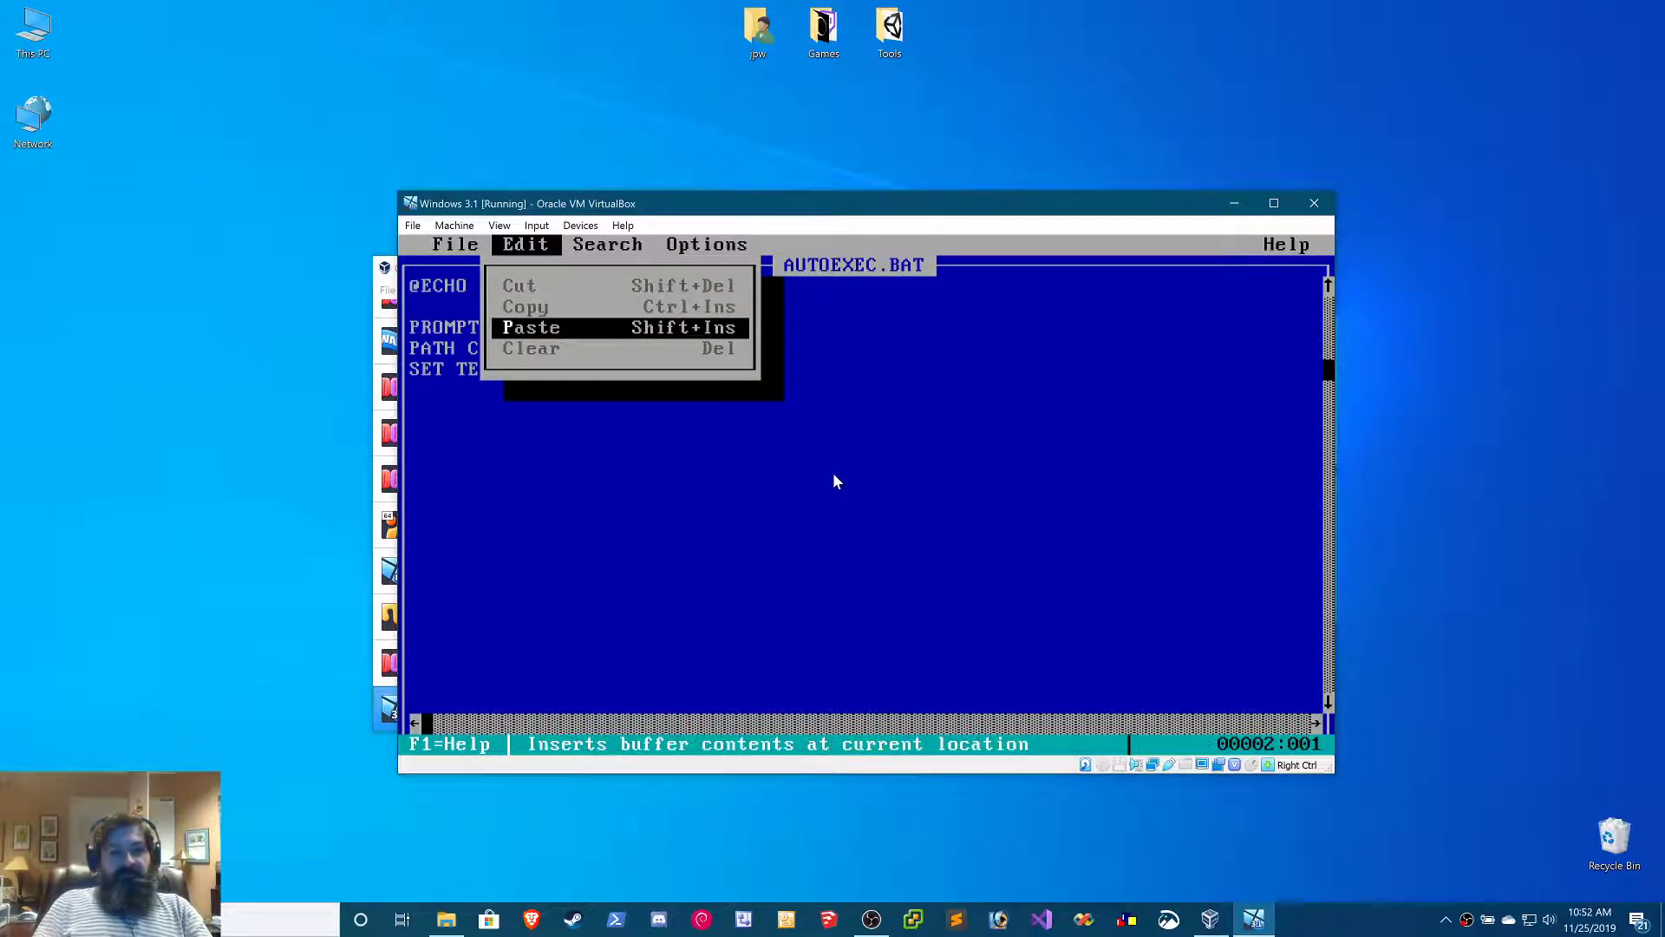
{"action": "key", "text": "Return"}
{"action": "key", "text": "Down"}
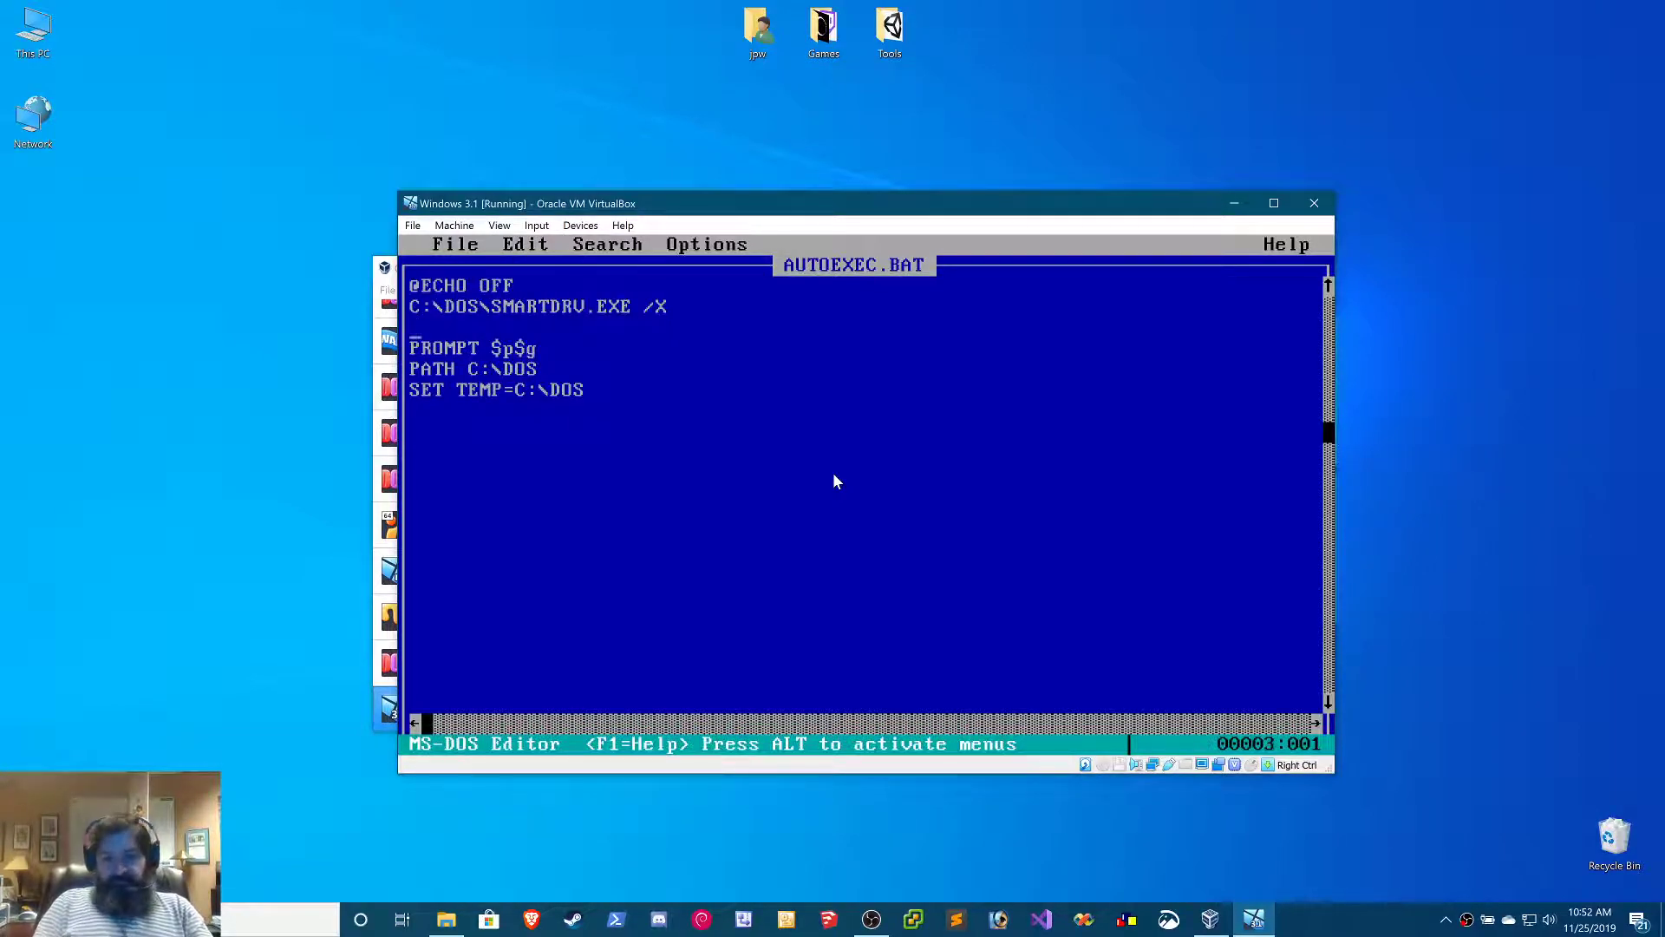
{"action": "key", "text": "BackSpace"}
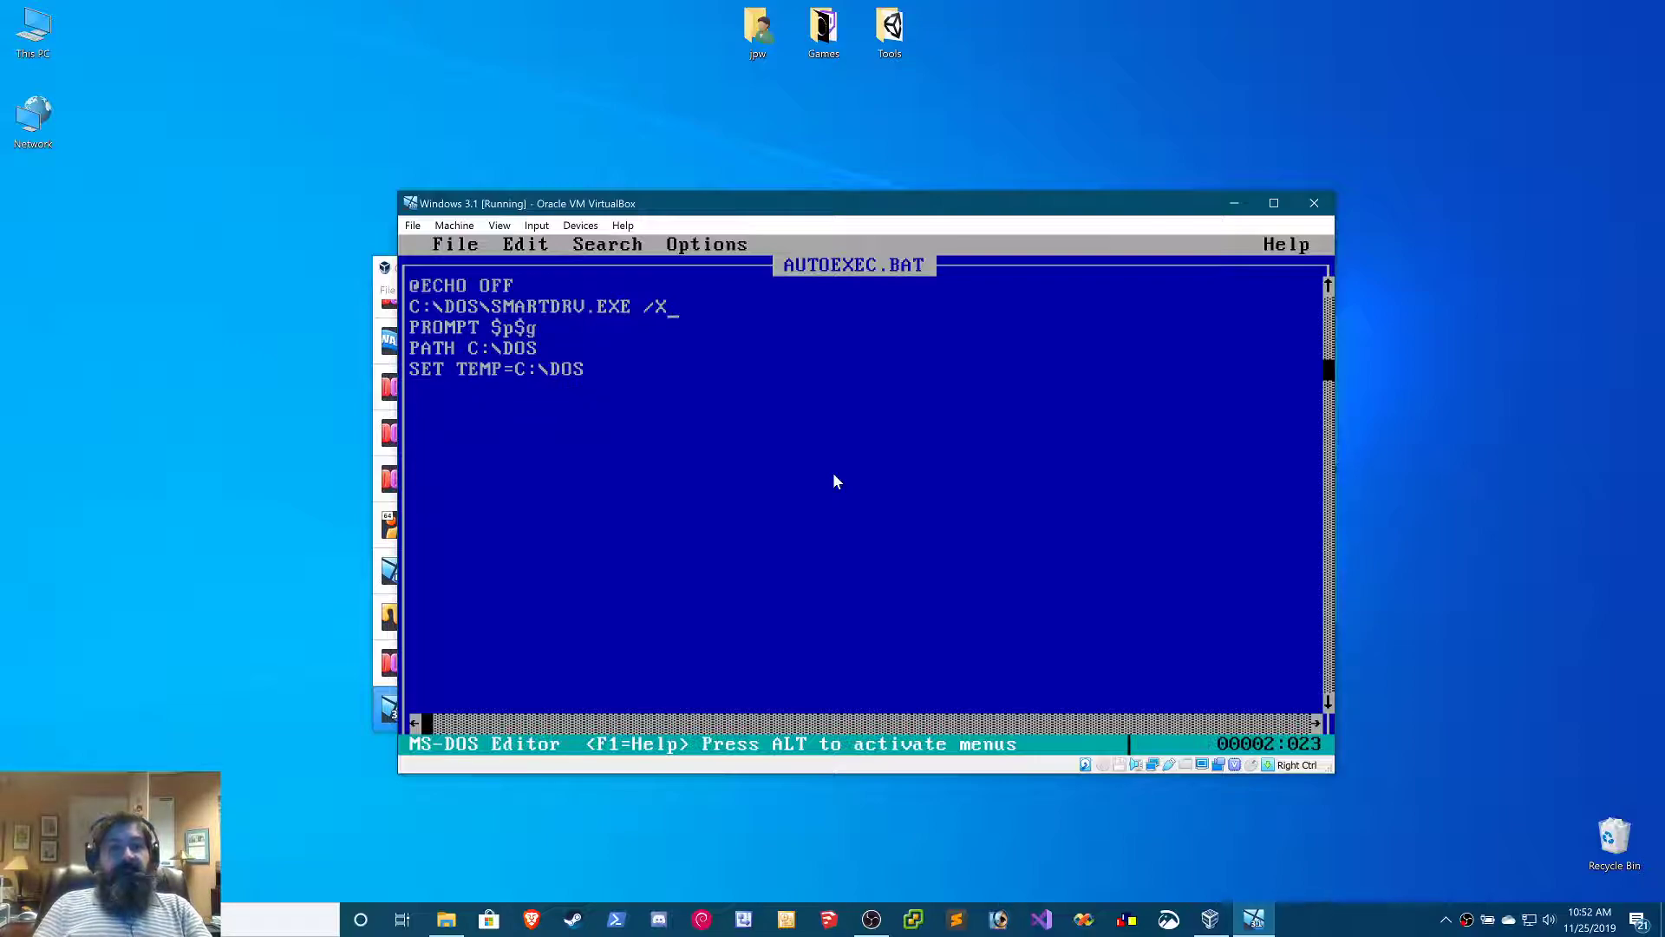
Close AUTOEXEC.BAT and exit the MS-DOS Editor to the command prompt
{"action": "key", "text": "Down"}
{"action": "key", "text": "Down"}
{"action": "key", "text": "Down"}
{"action": "key", "text": "Down"}
{"action": "key", "text": "Home"}
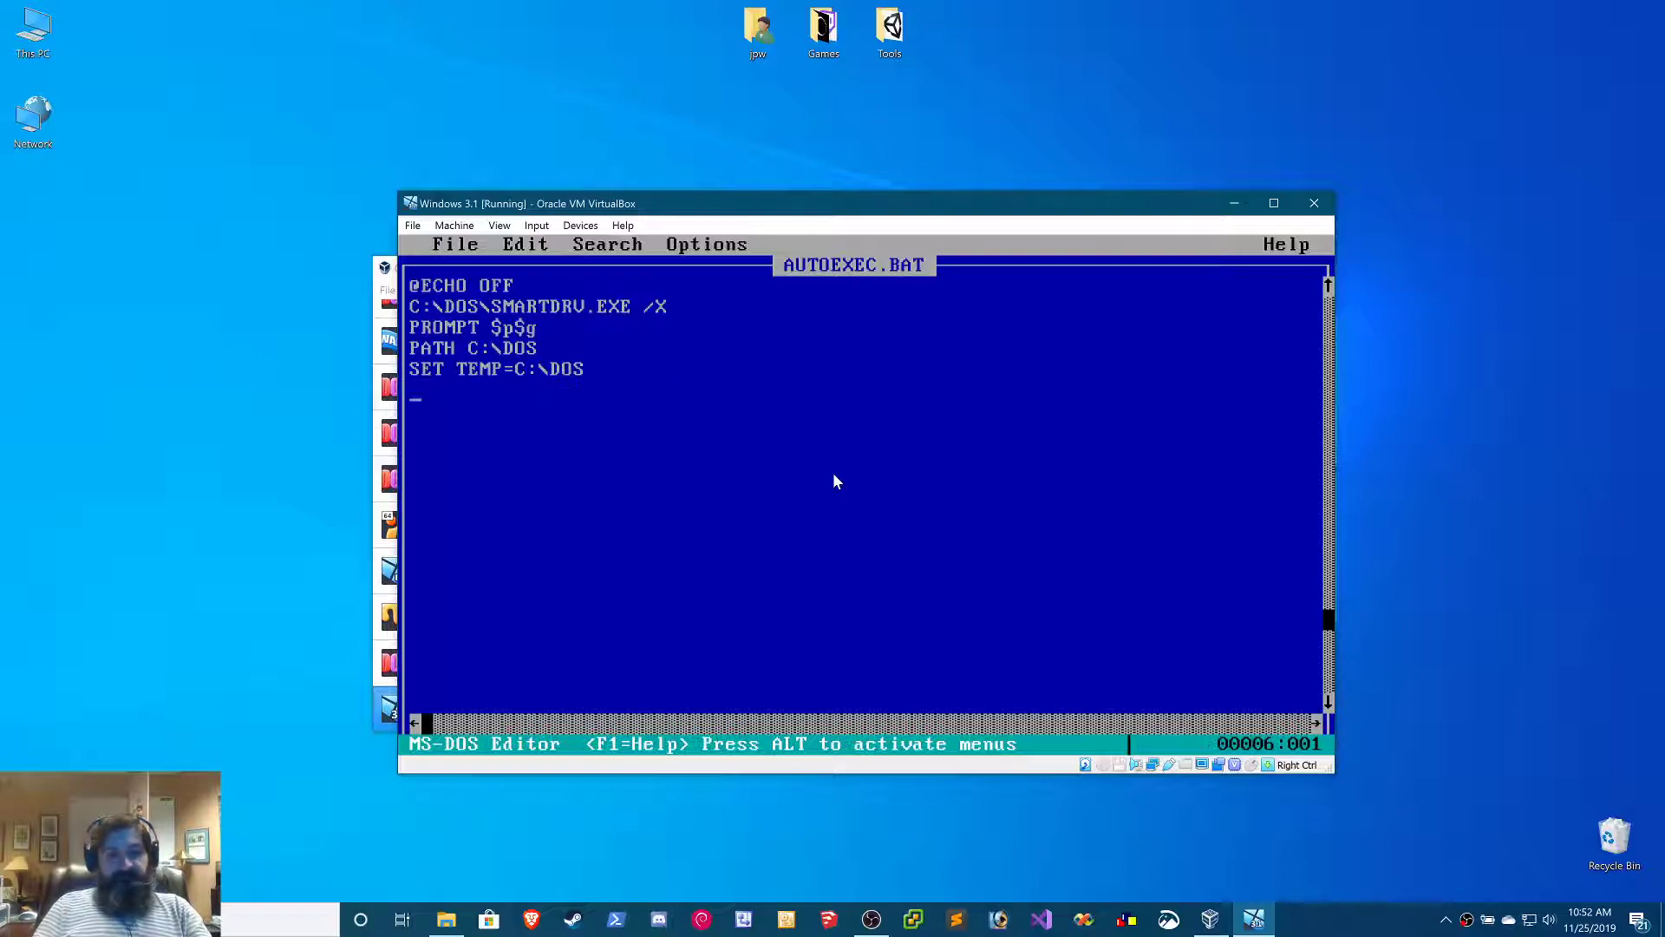
{"action": "key", "text": "alt+f"}
{"action": "key", "text": "Escape"}
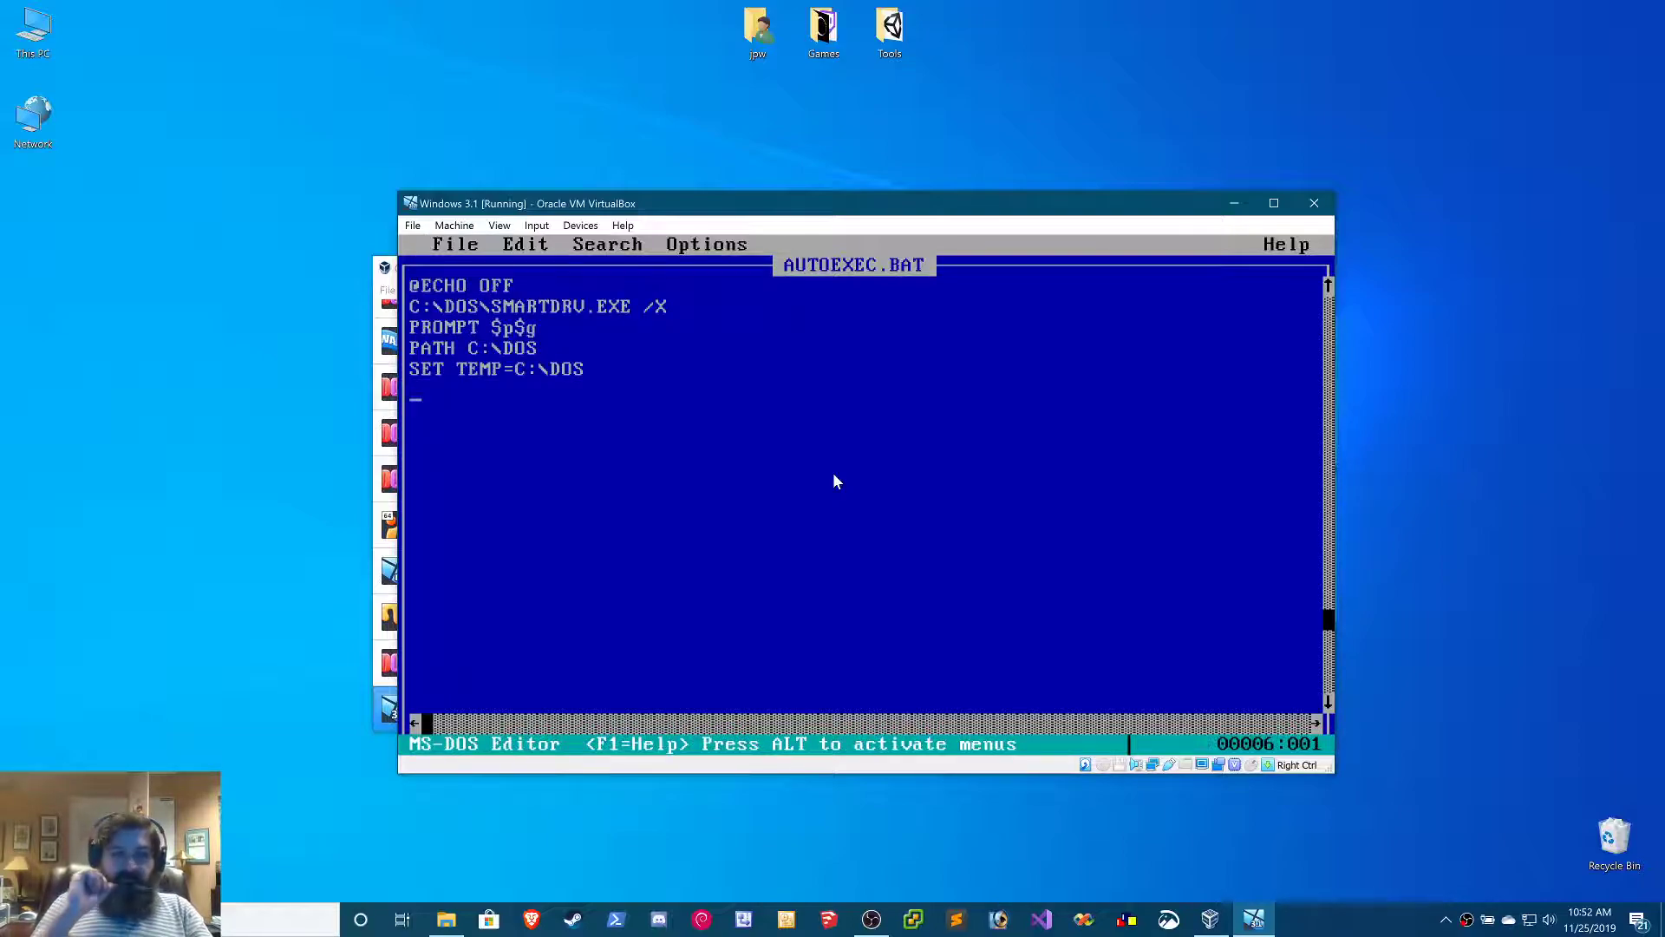
{"action": "key", "text": "alt+f"}
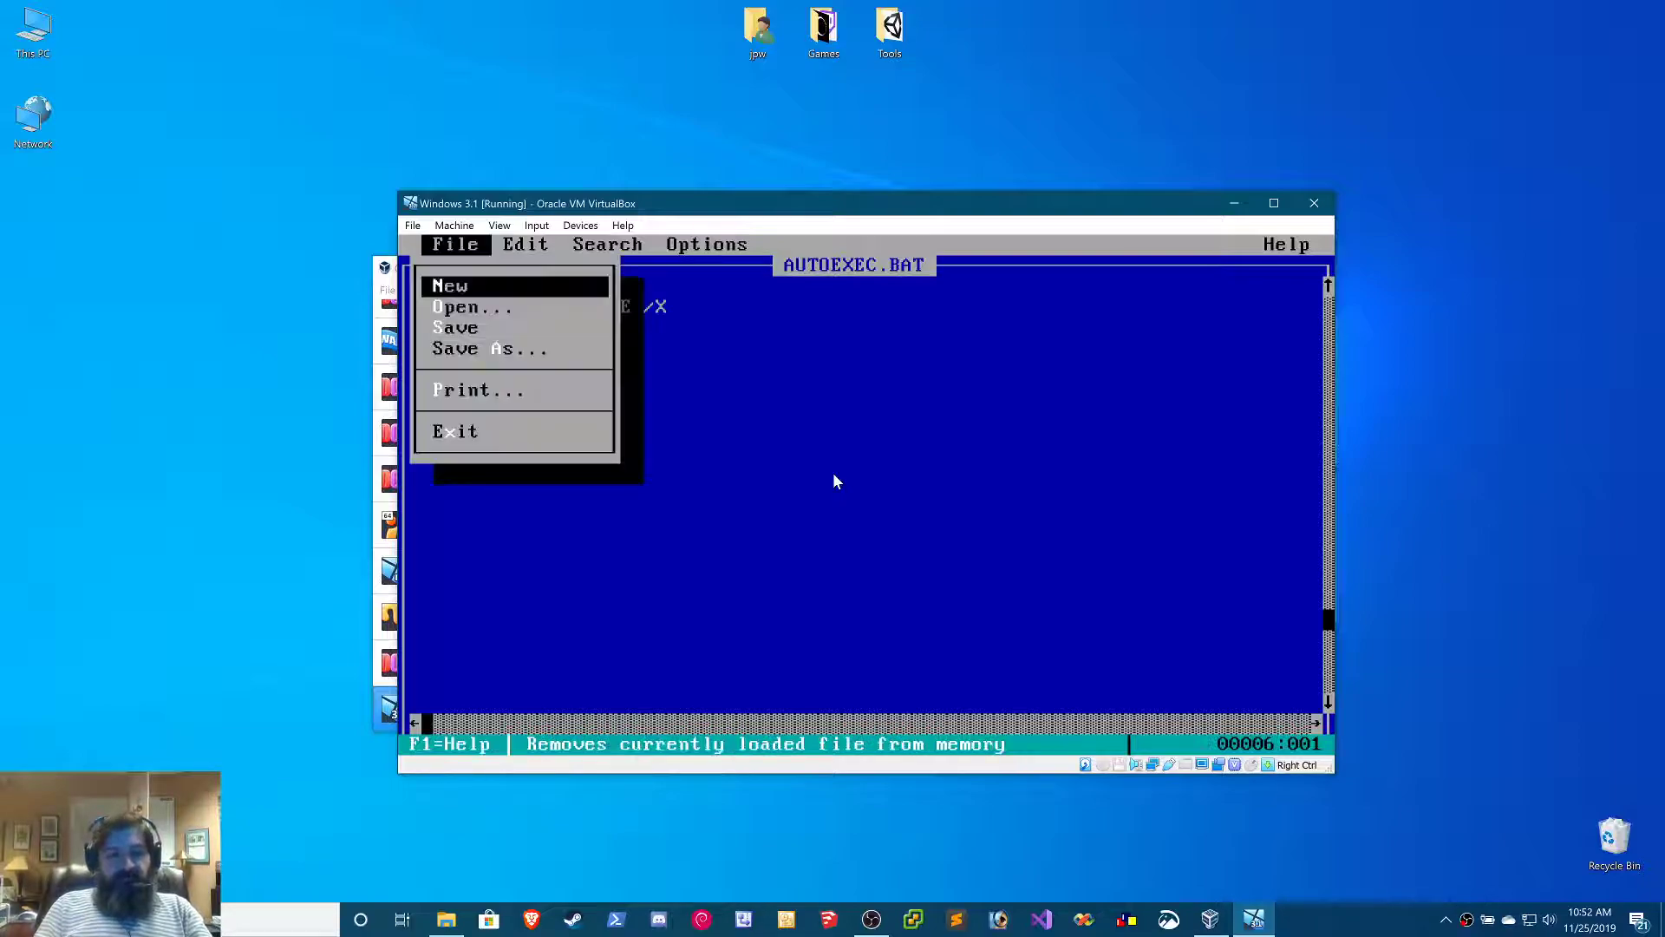
{"action": "key", "text": "x"}
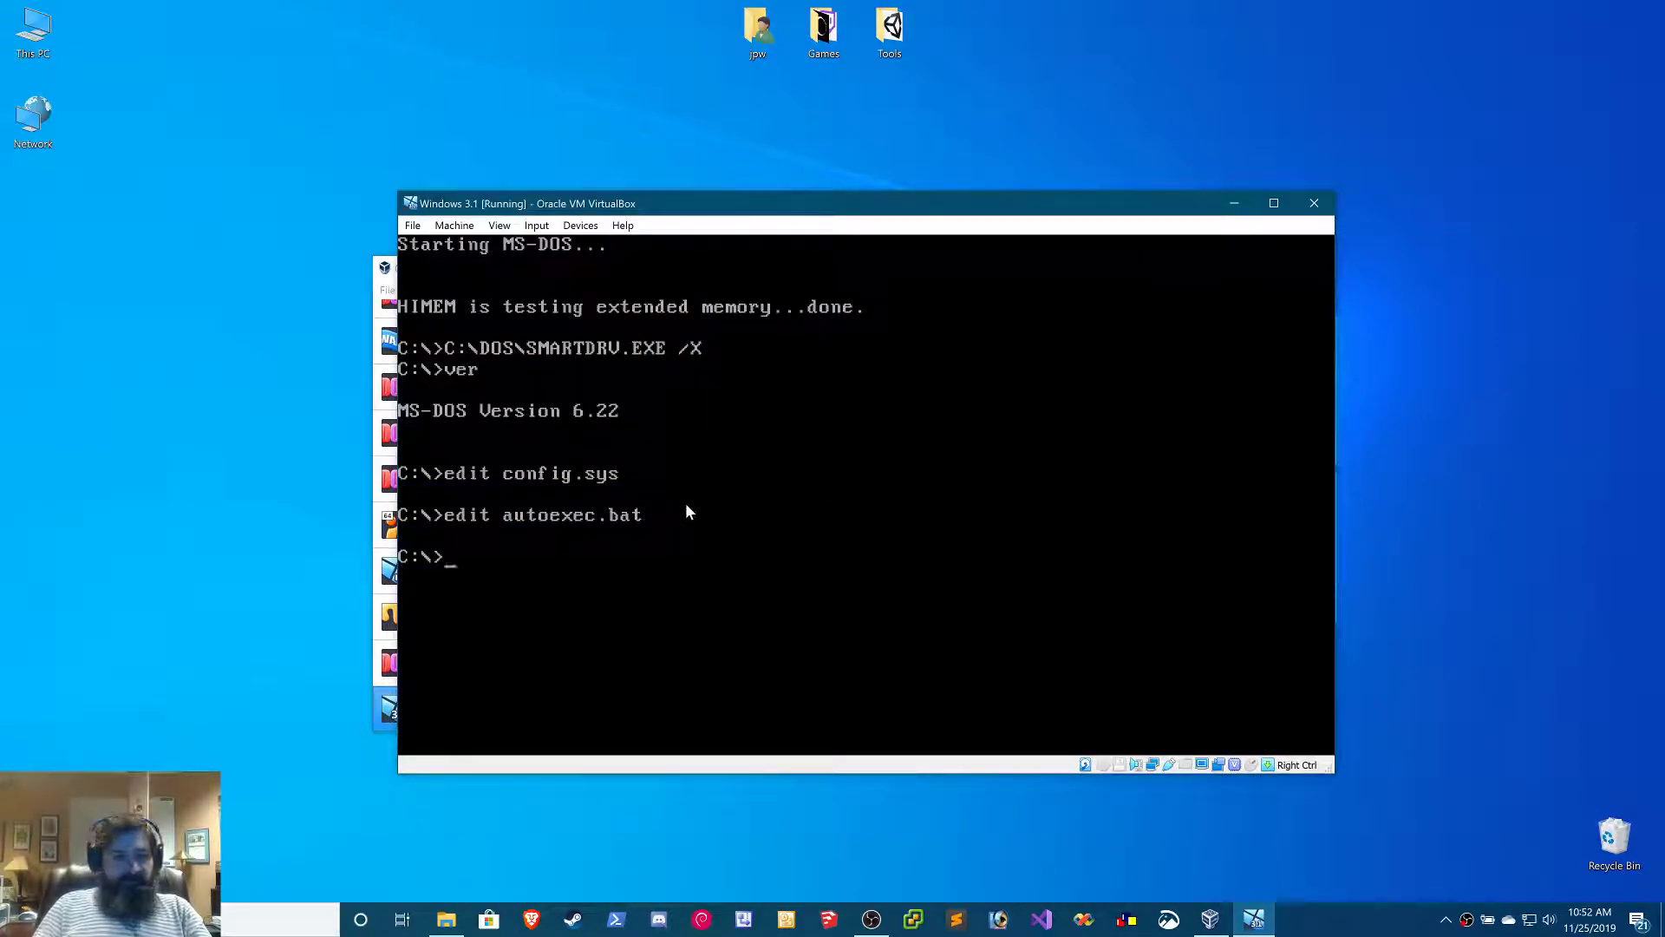
Create a directory named CDROM in the root of drive C and change into it
{"action": "type", "text": "m"}
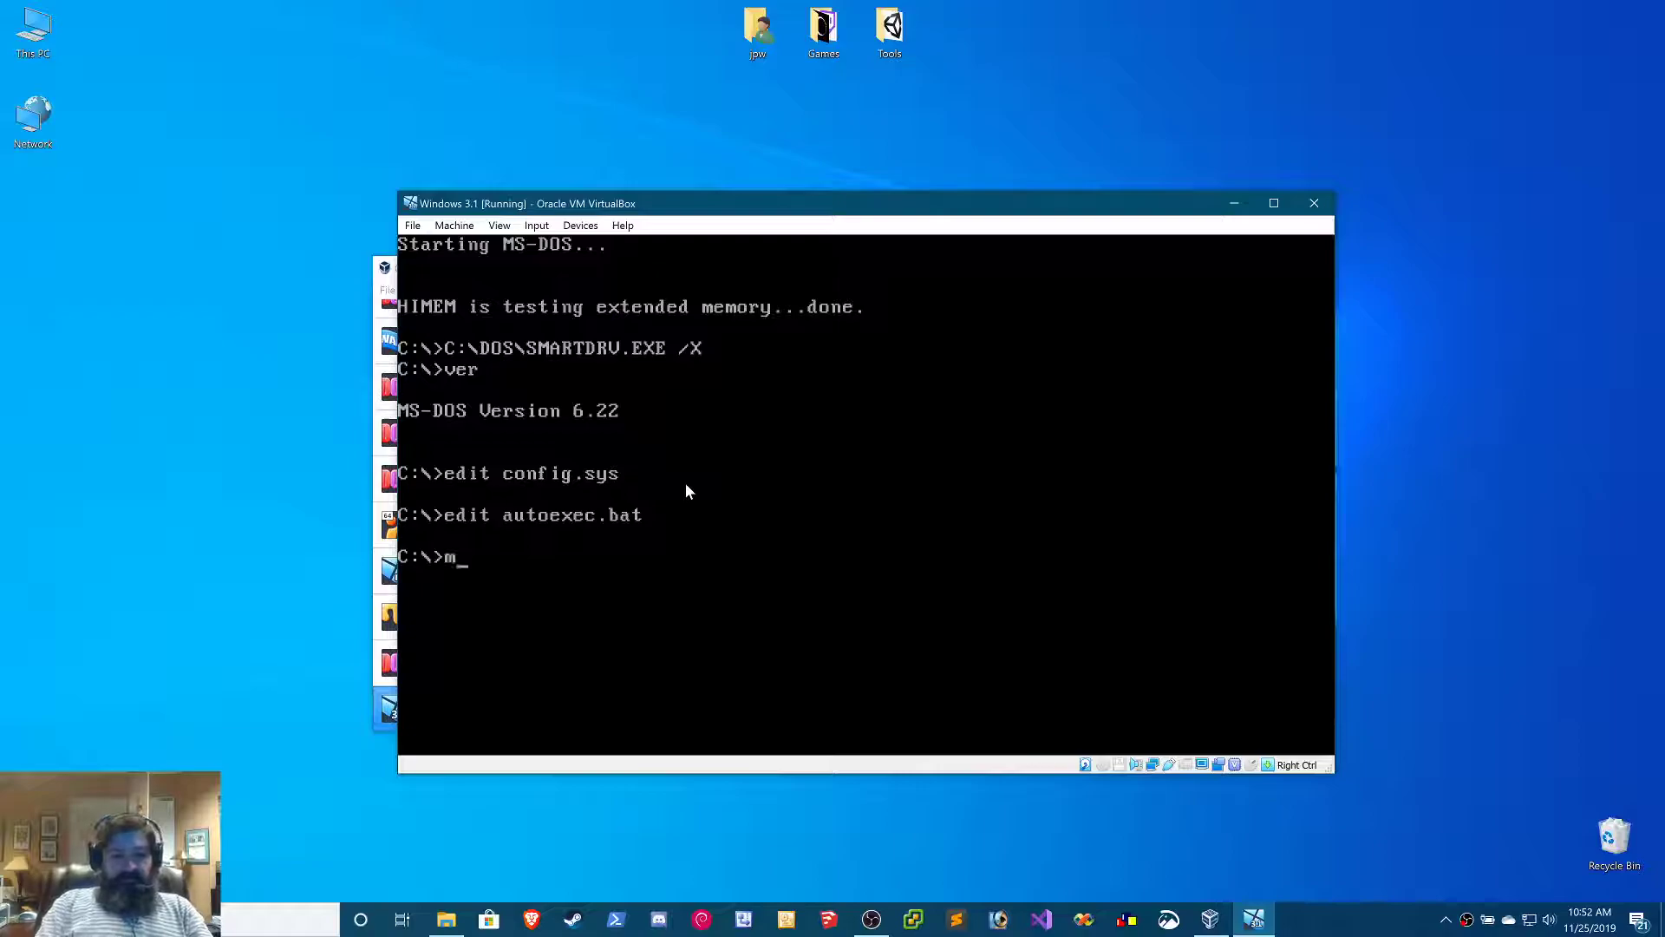
{"action": "type", "text": "kdir CDROM"}
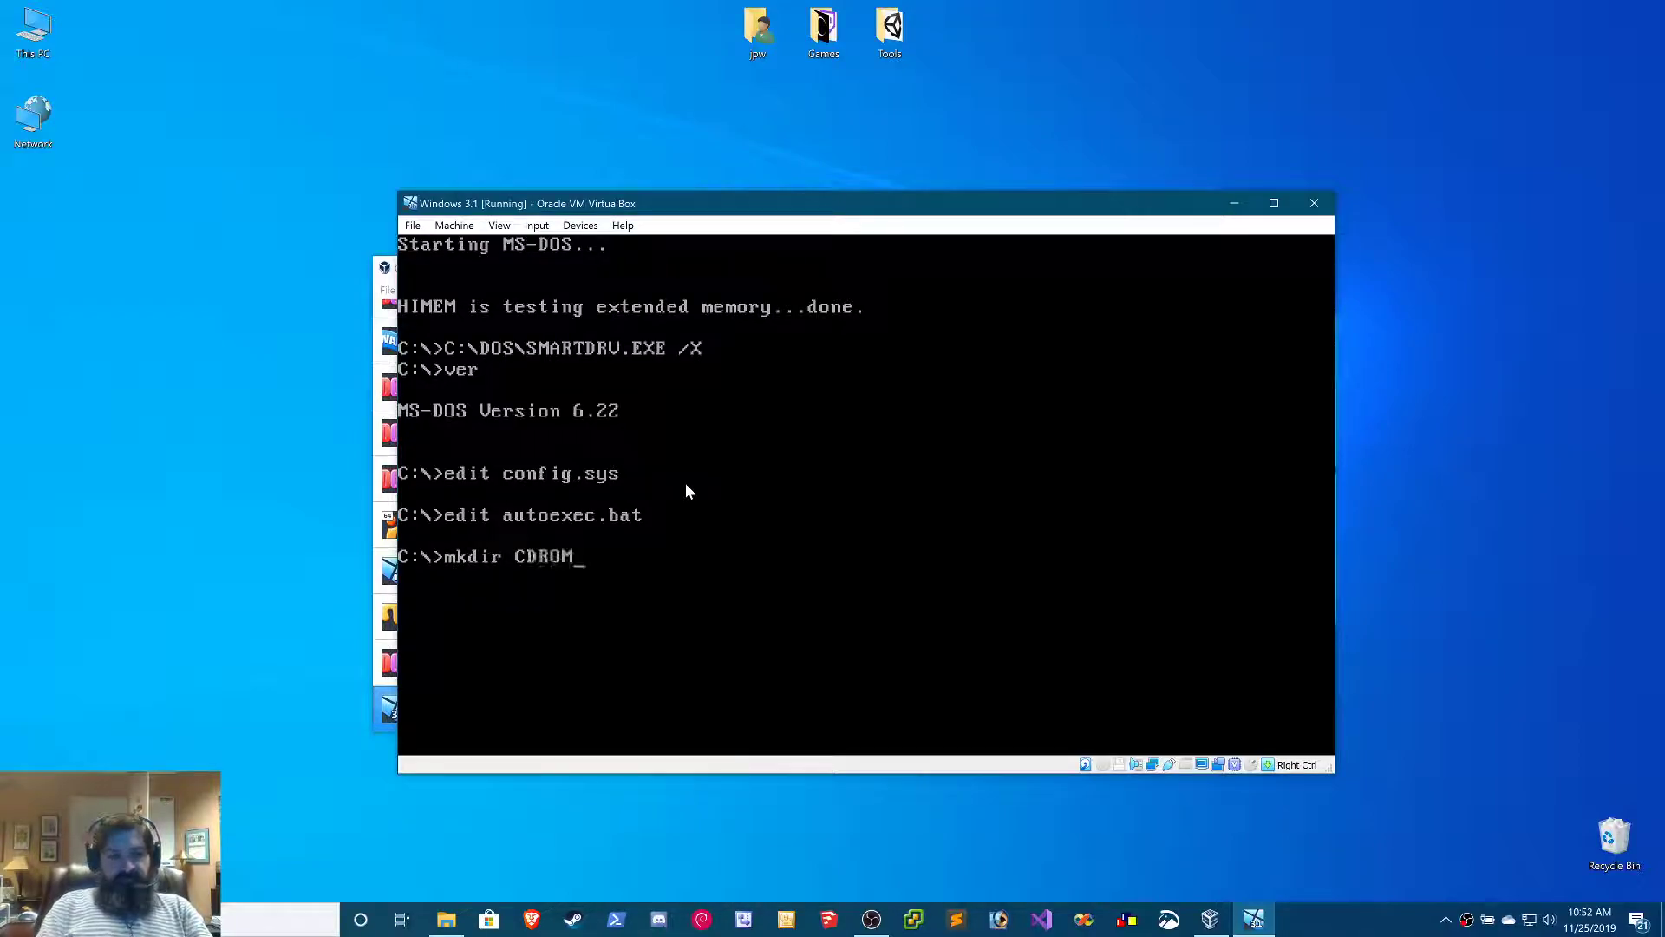
{"action": "key", "text": "Return"}
{"action": "type", "text": "cd CDROM"}
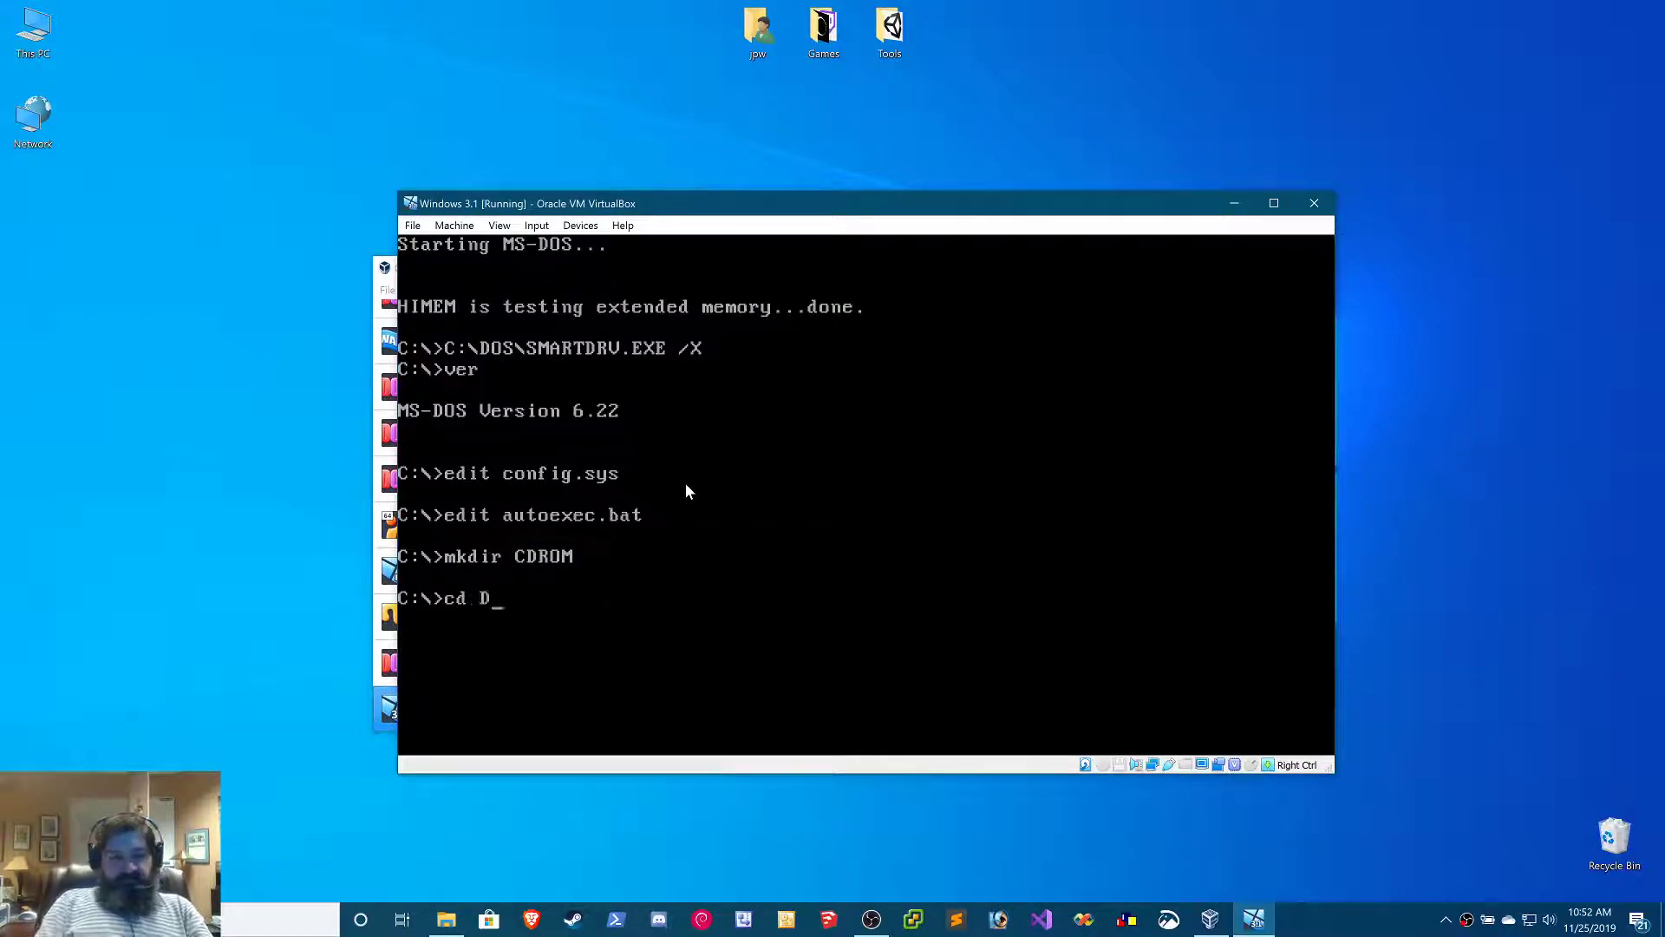
{"action": "key", "text": "Return"}
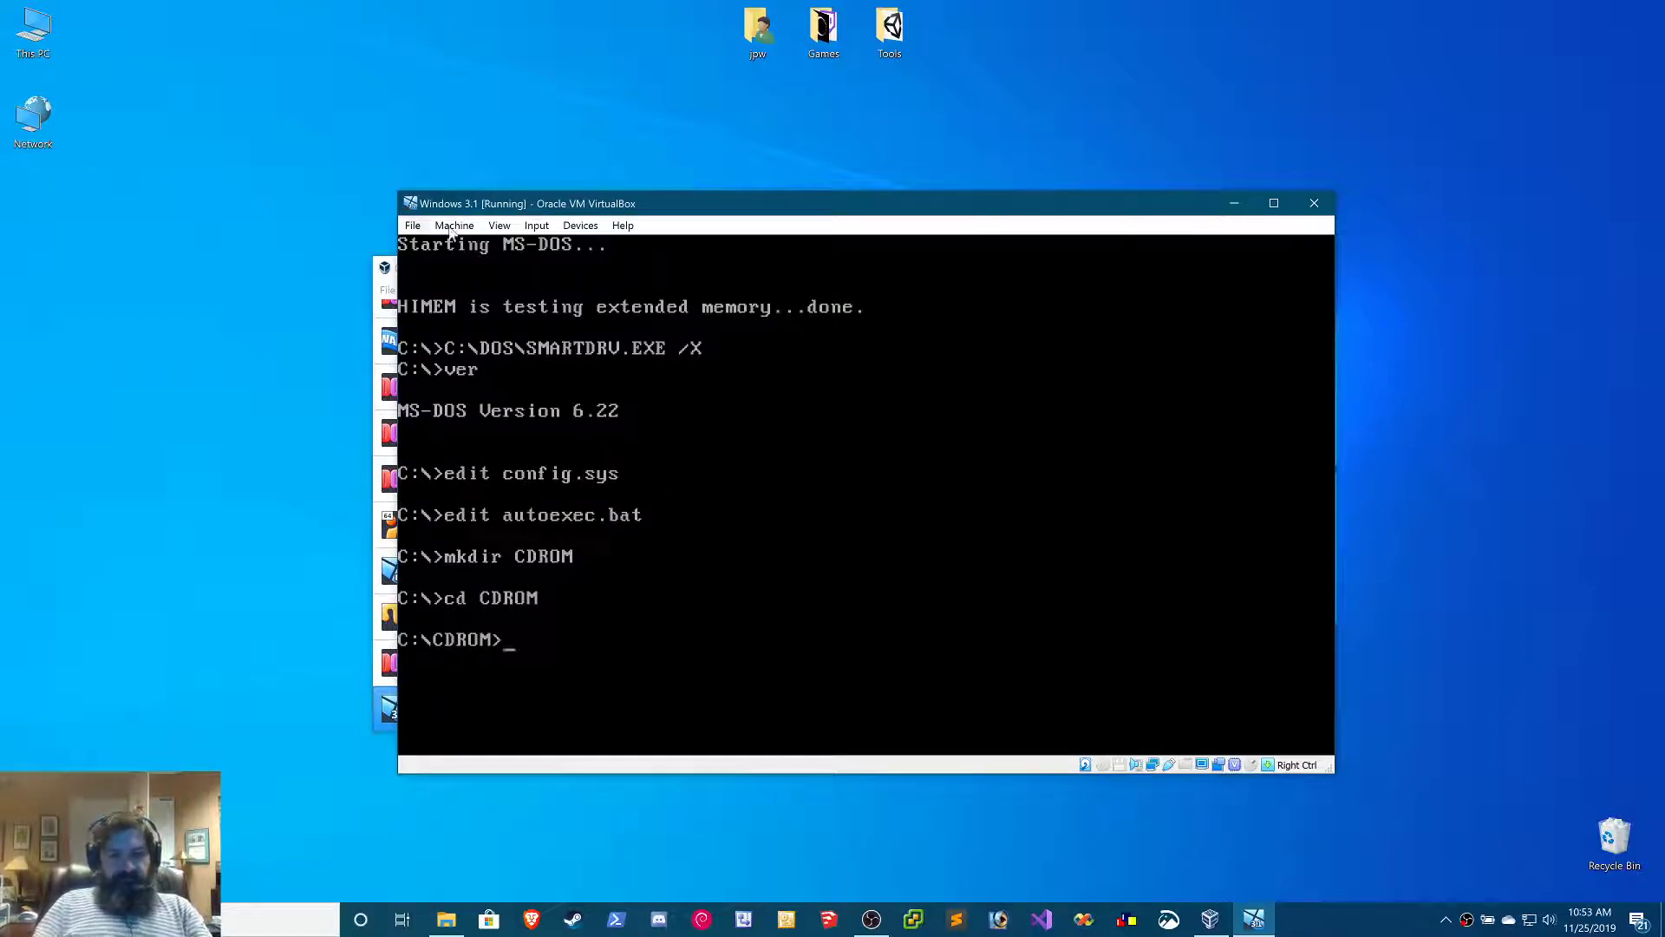
Insert the Dos6.22.img disk image from the MS-DOS 6.22 folder into the virtual floppy drive
{"action": "left_click", "coordinate": [500, 226]}
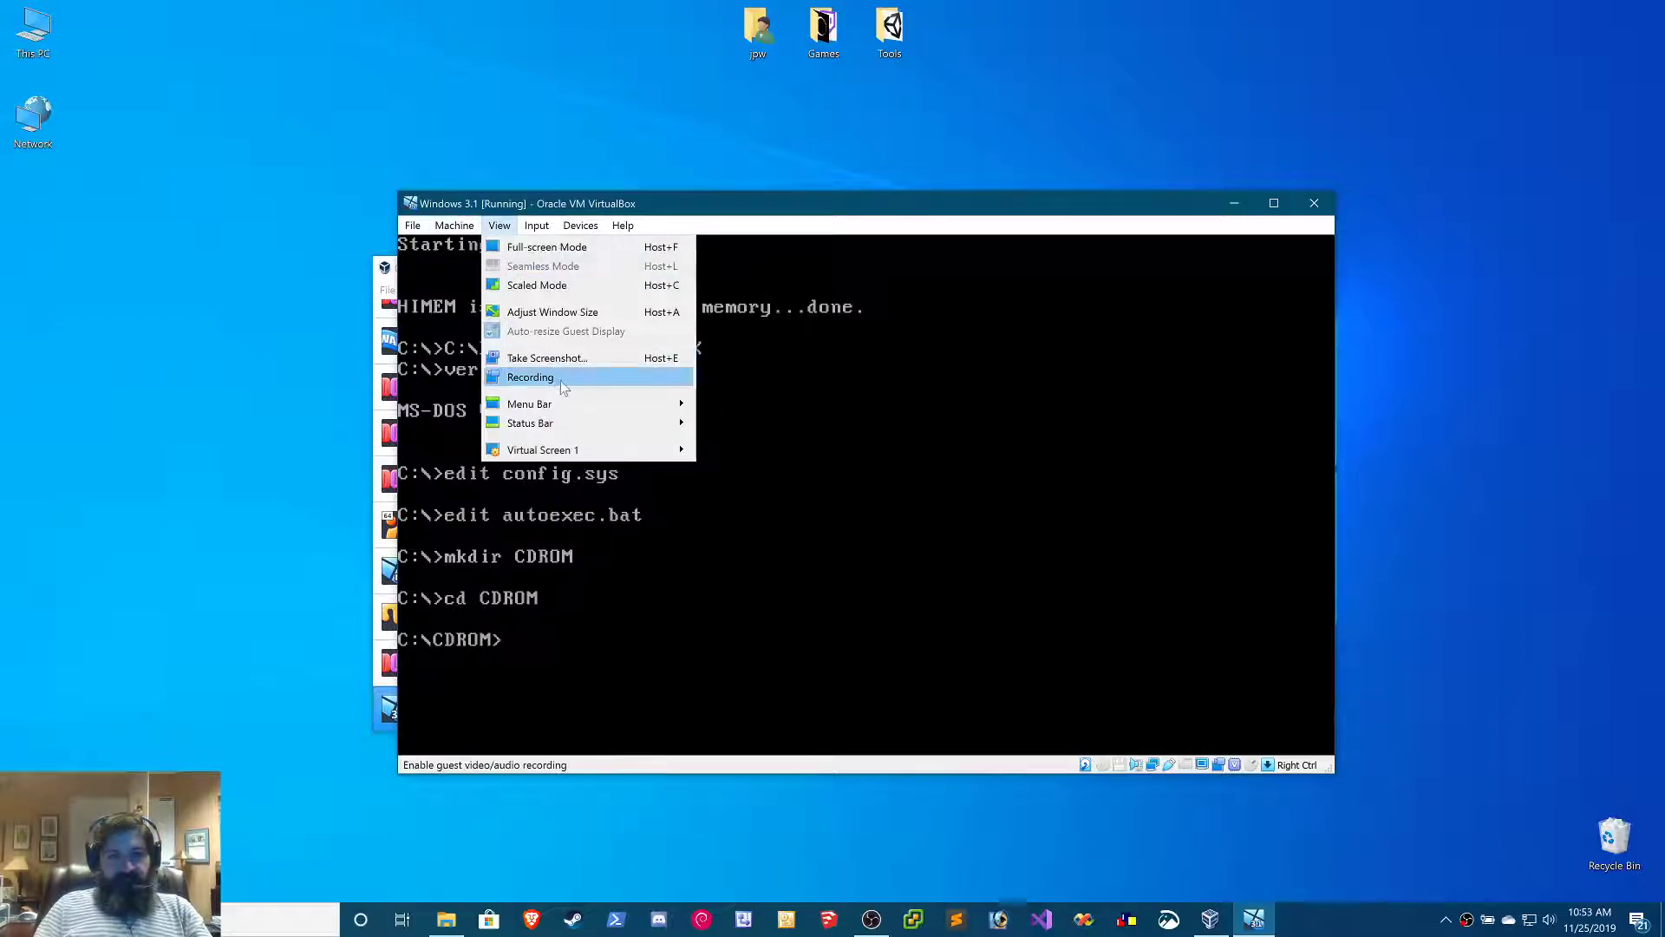
{"action": "left_click", "coordinate": [581, 225]}
{"action": "left_click", "coordinate": [581, 226]}
{"action": "mouse_move", "coordinate": [624, 266]}
{"action": "left_click", "coordinate": [806, 270]}
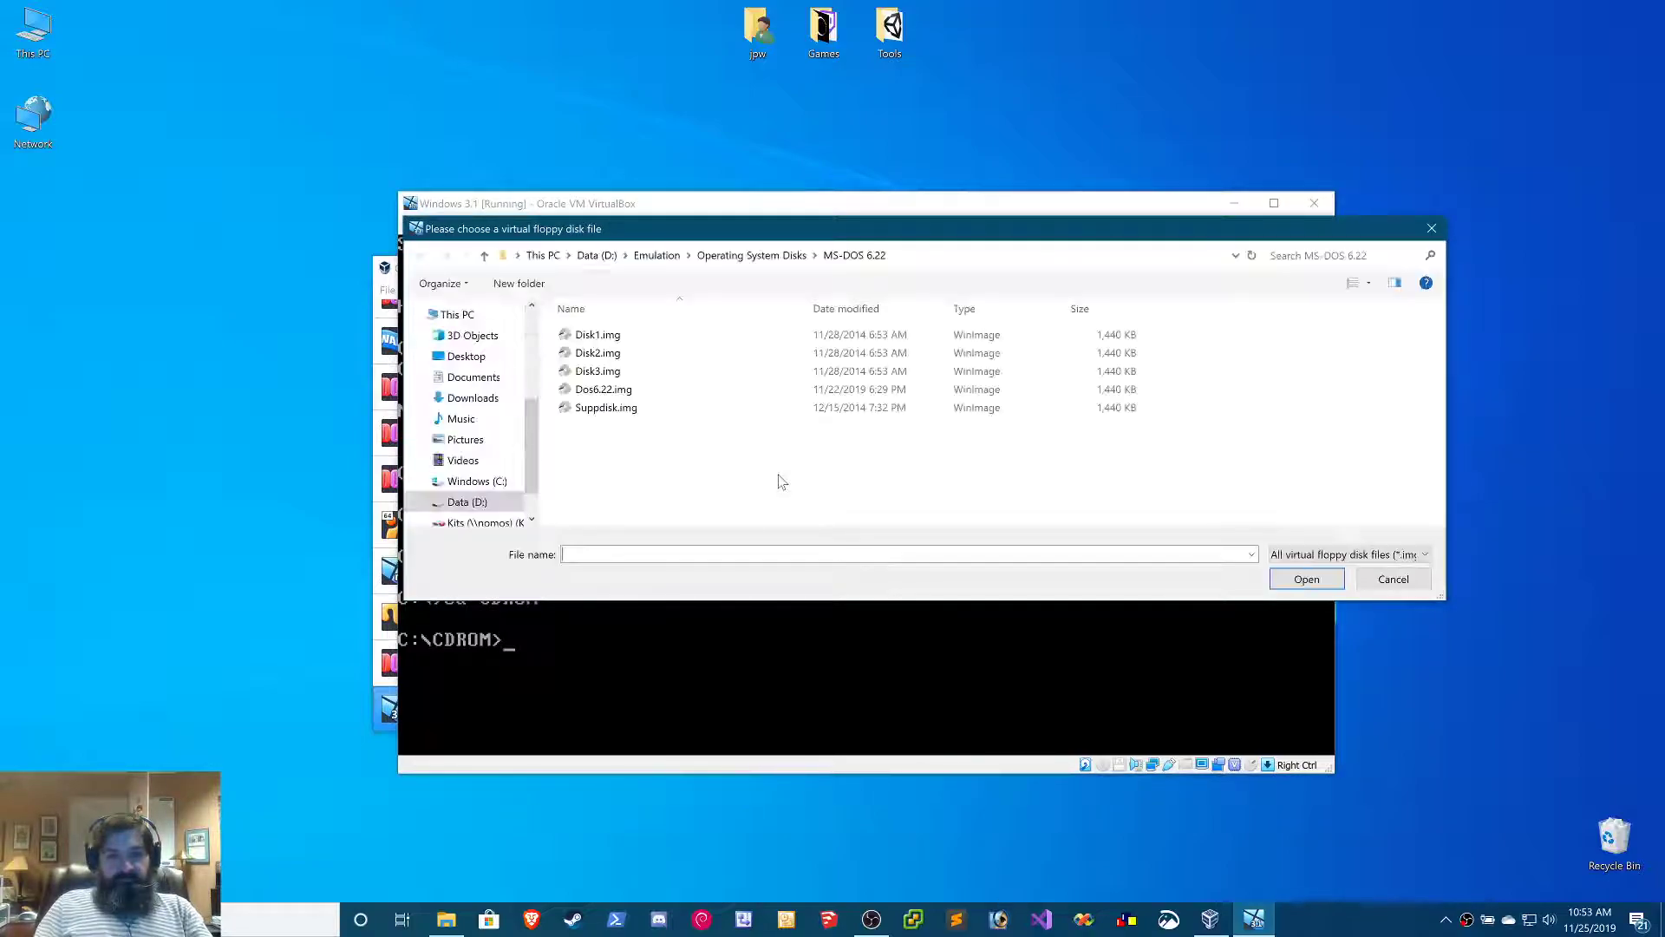
{"action": "left_click", "coordinate": [631, 392]}
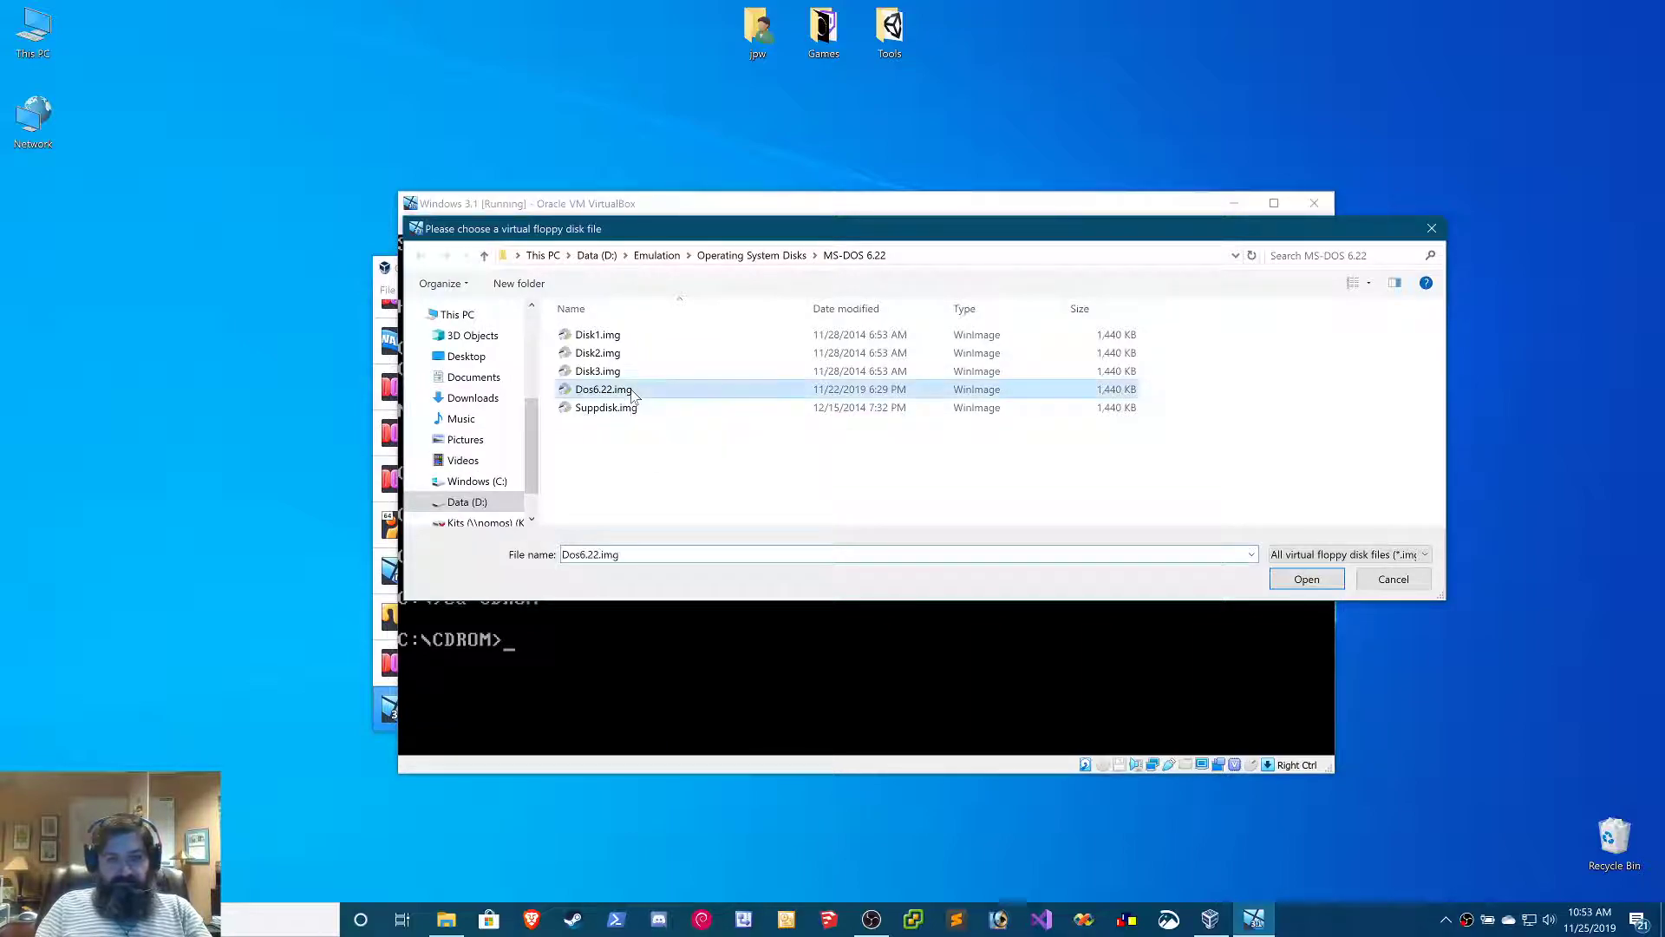
{"action": "left_click", "coordinate": [1307, 580]}
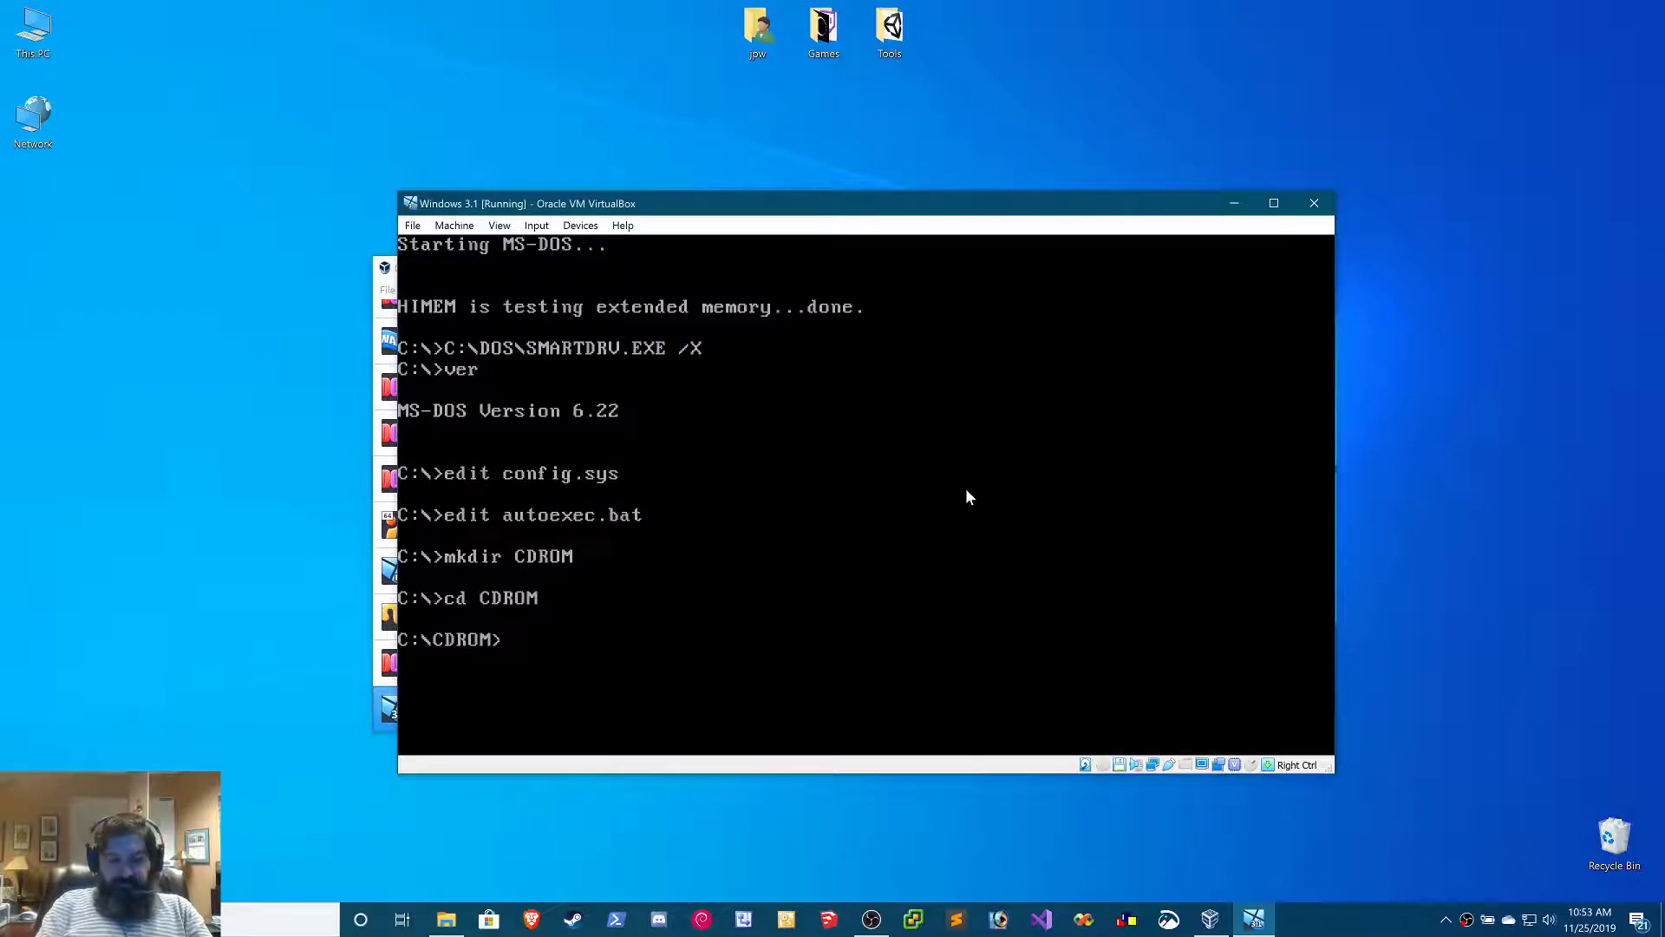
Copy cd1.sys from drive A into the current CDROM directory
{"action": "type", "text": "copy"}
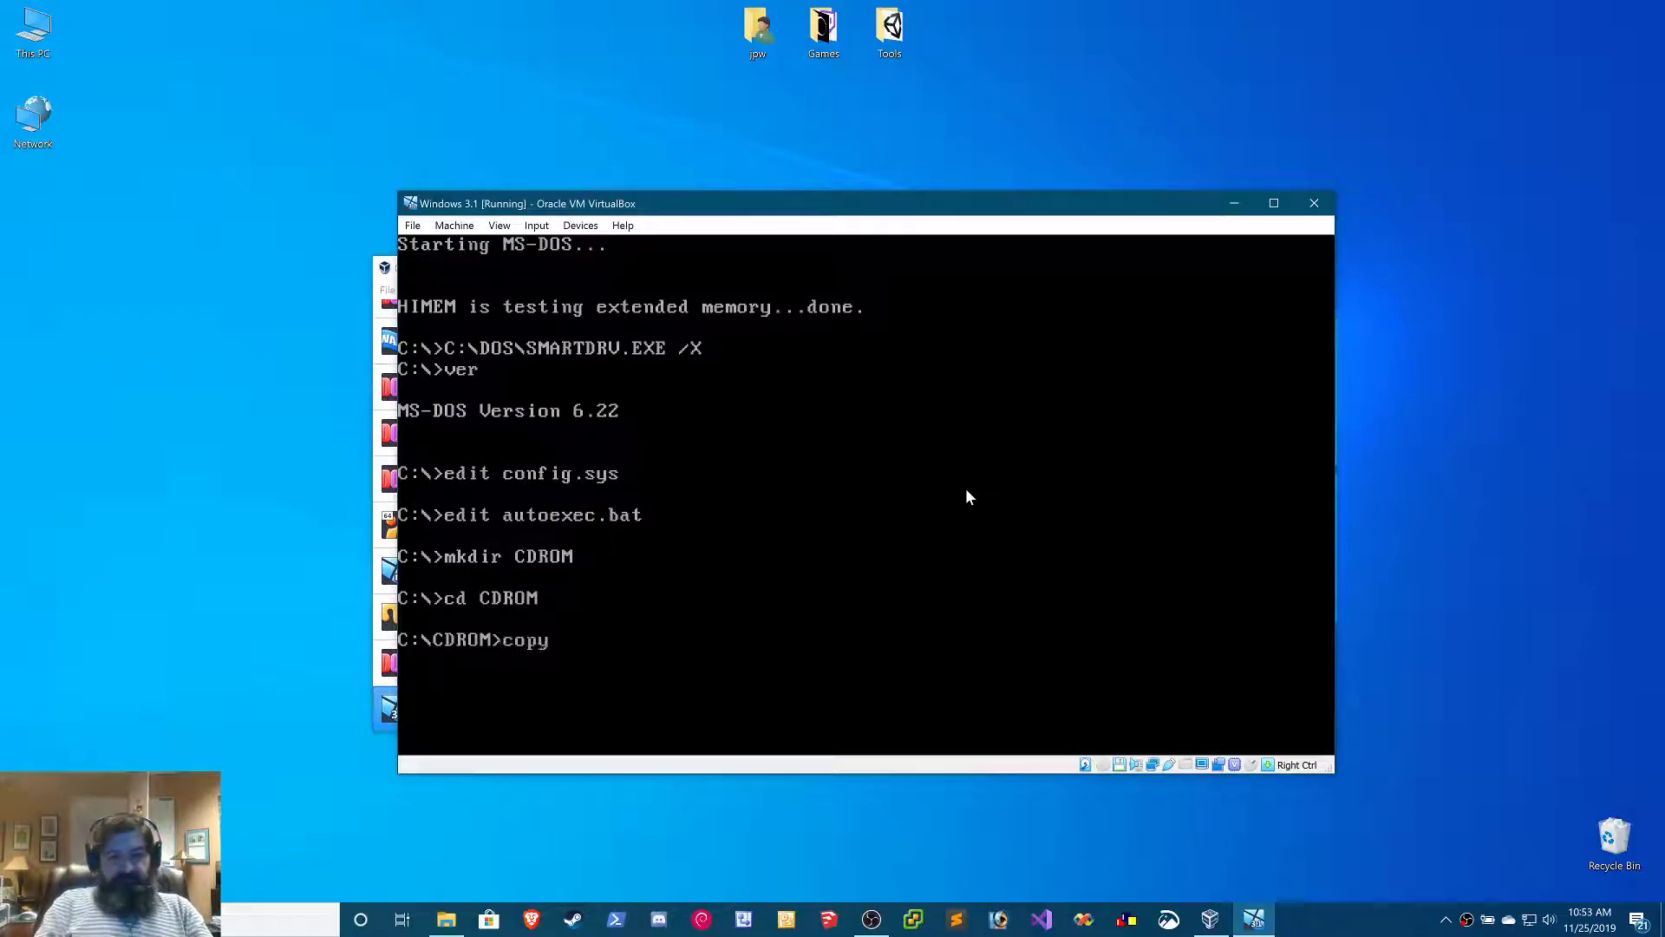
{"action": "type", "text": " a:cd1.sys ."}
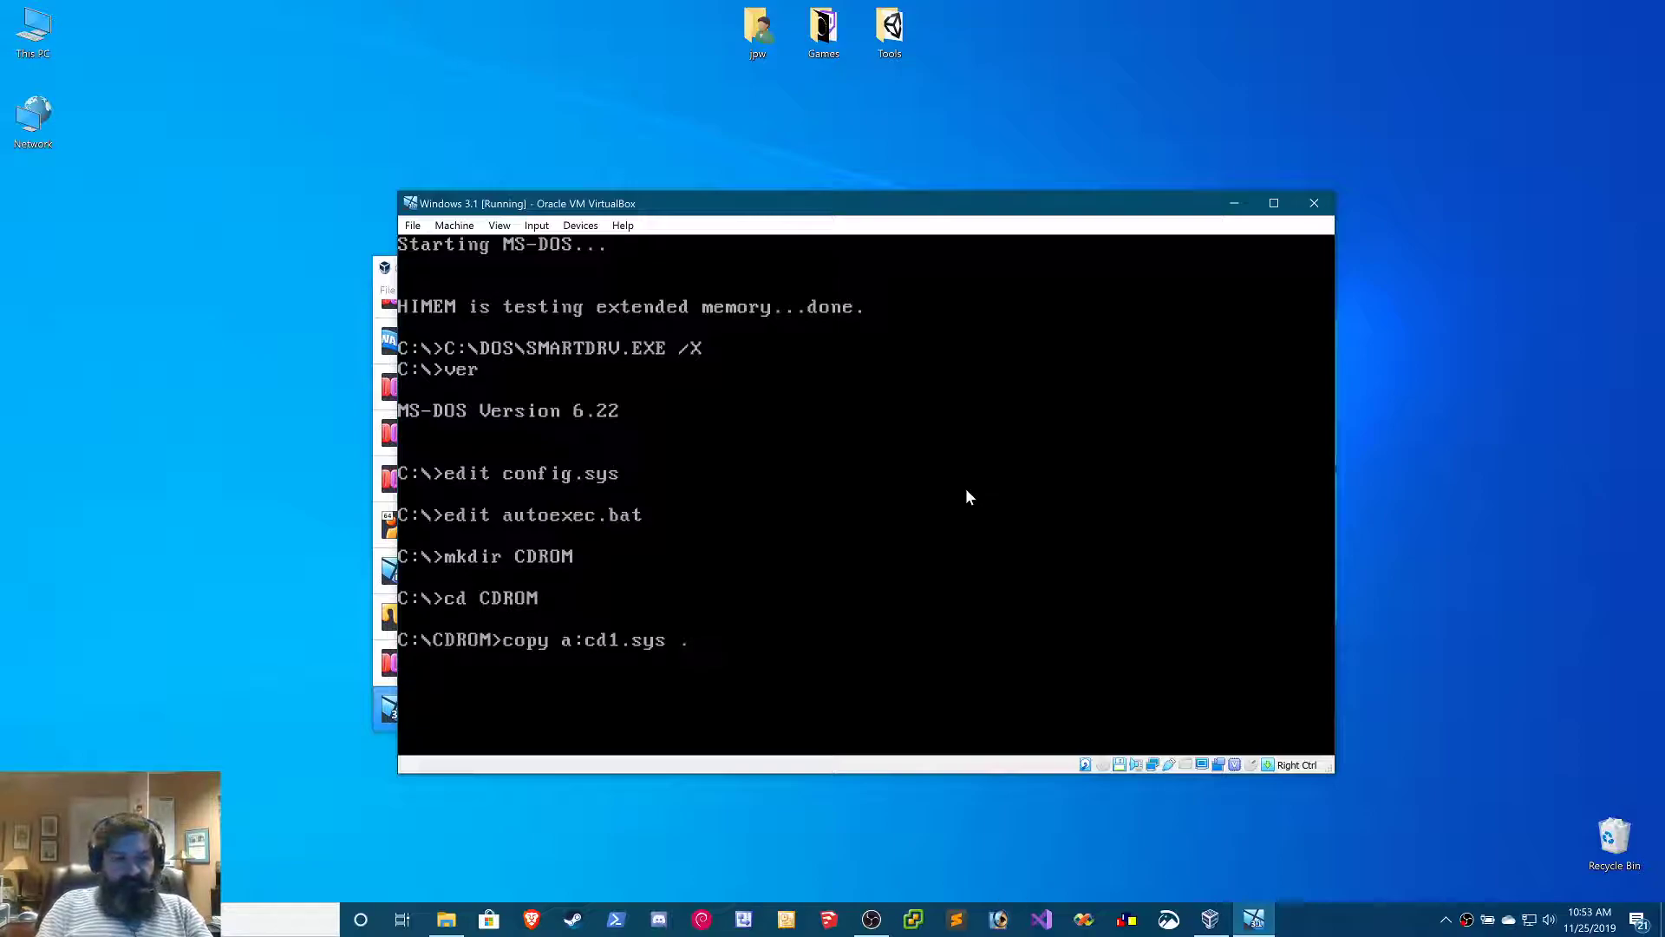
{"action": "key", "text": "Return"}
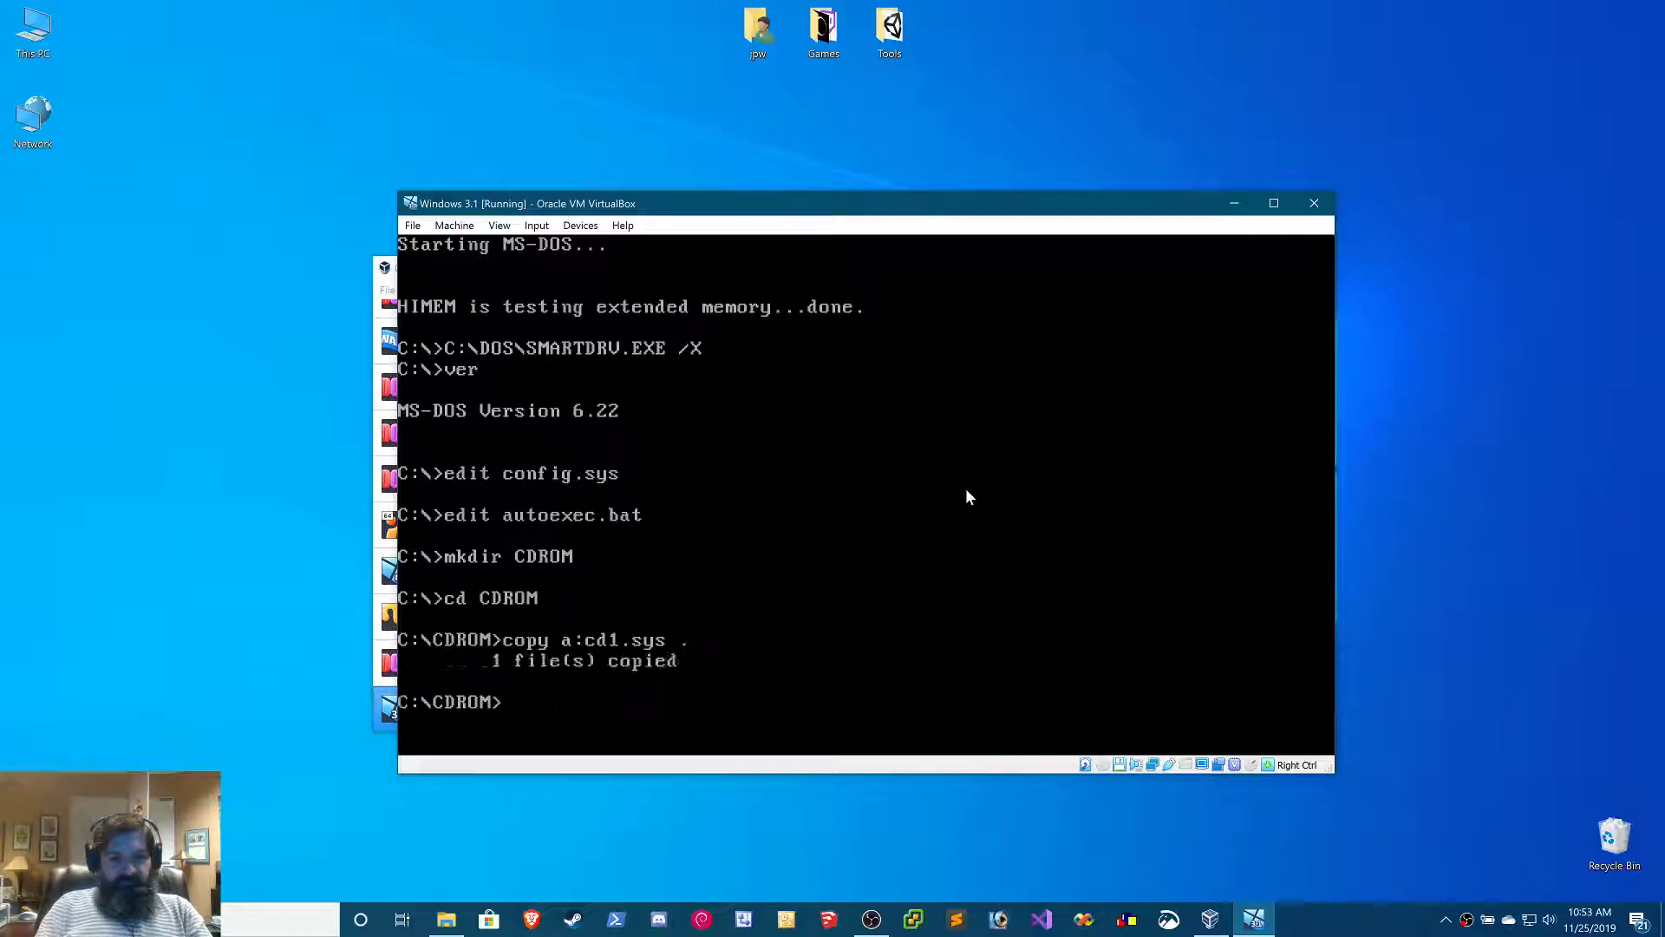
Change to the C:\DOS directory and list the files matching mouse.*
{"action": "type", "text": "cd"}
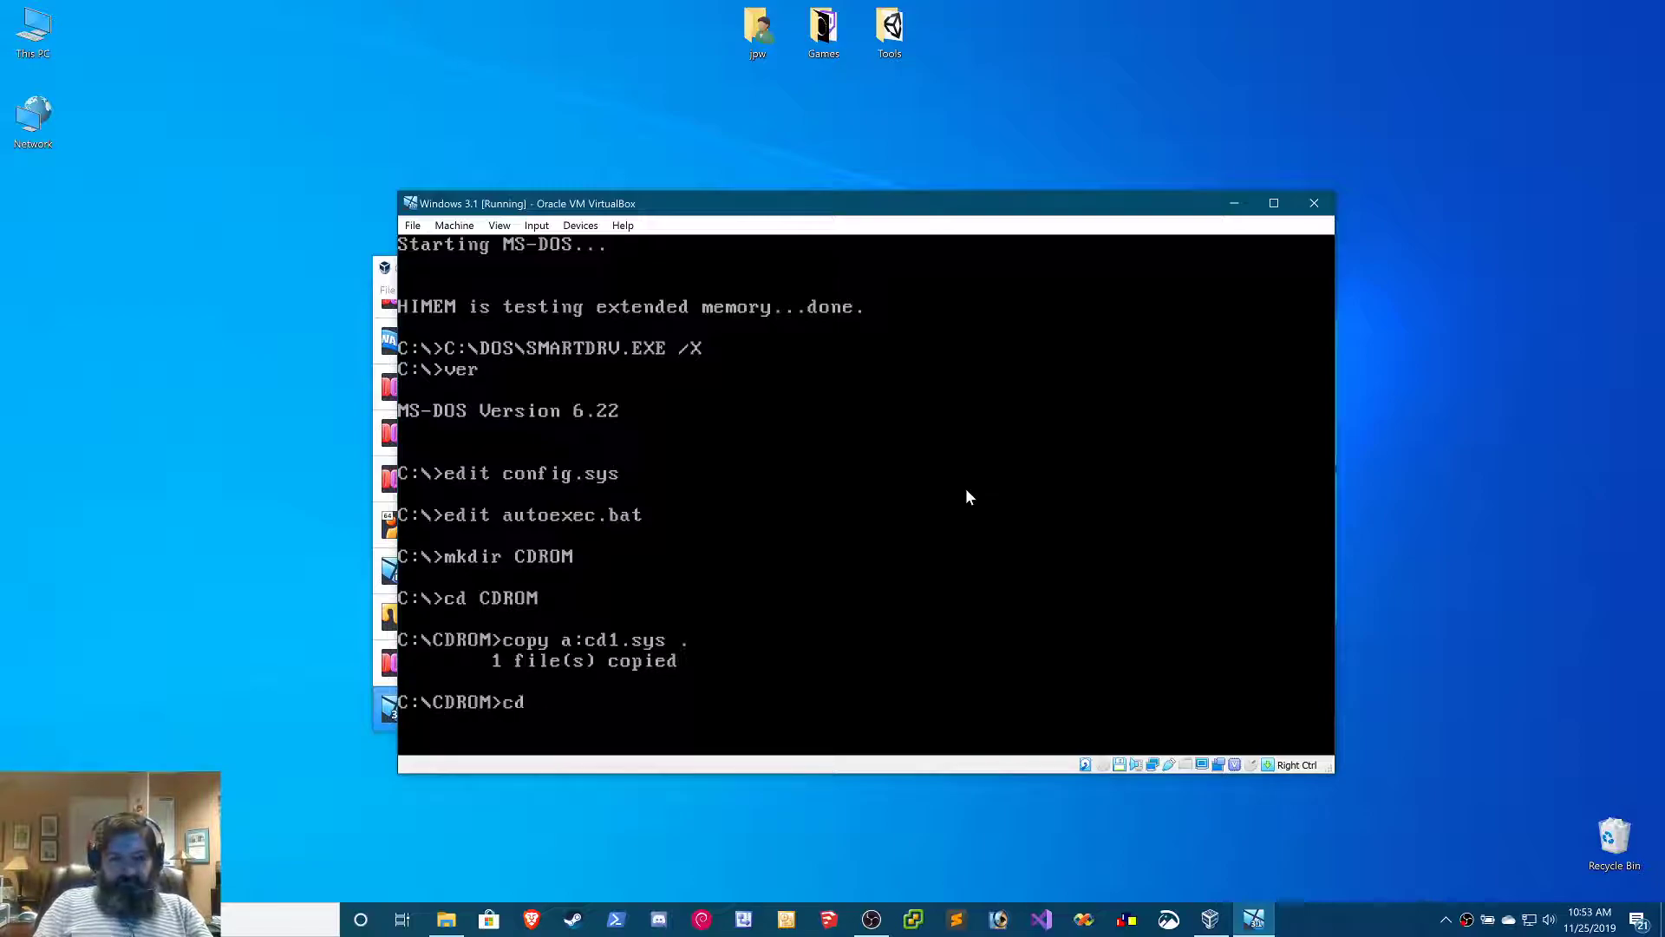
{"action": "type", "text": " \\"}
{"action": "key", "text": "Return"}
{"action": "type", "text": "cd dos"}
{"action": "key", "text": "Return"}
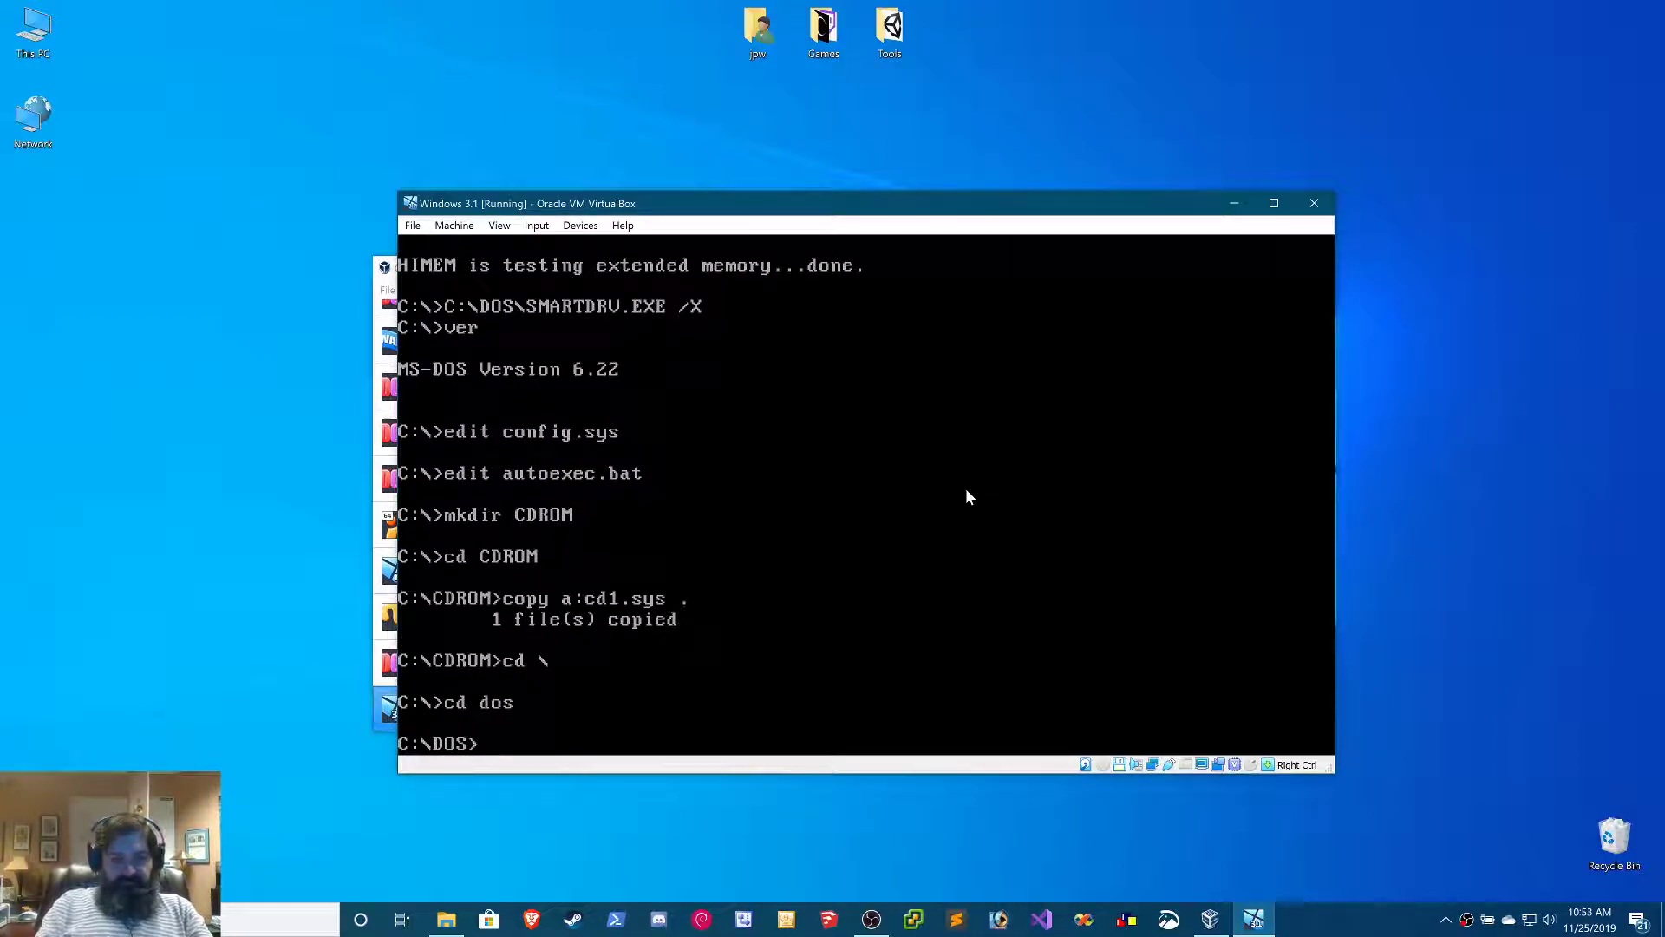
{"action": "type", "text": "dir mouse.*"}
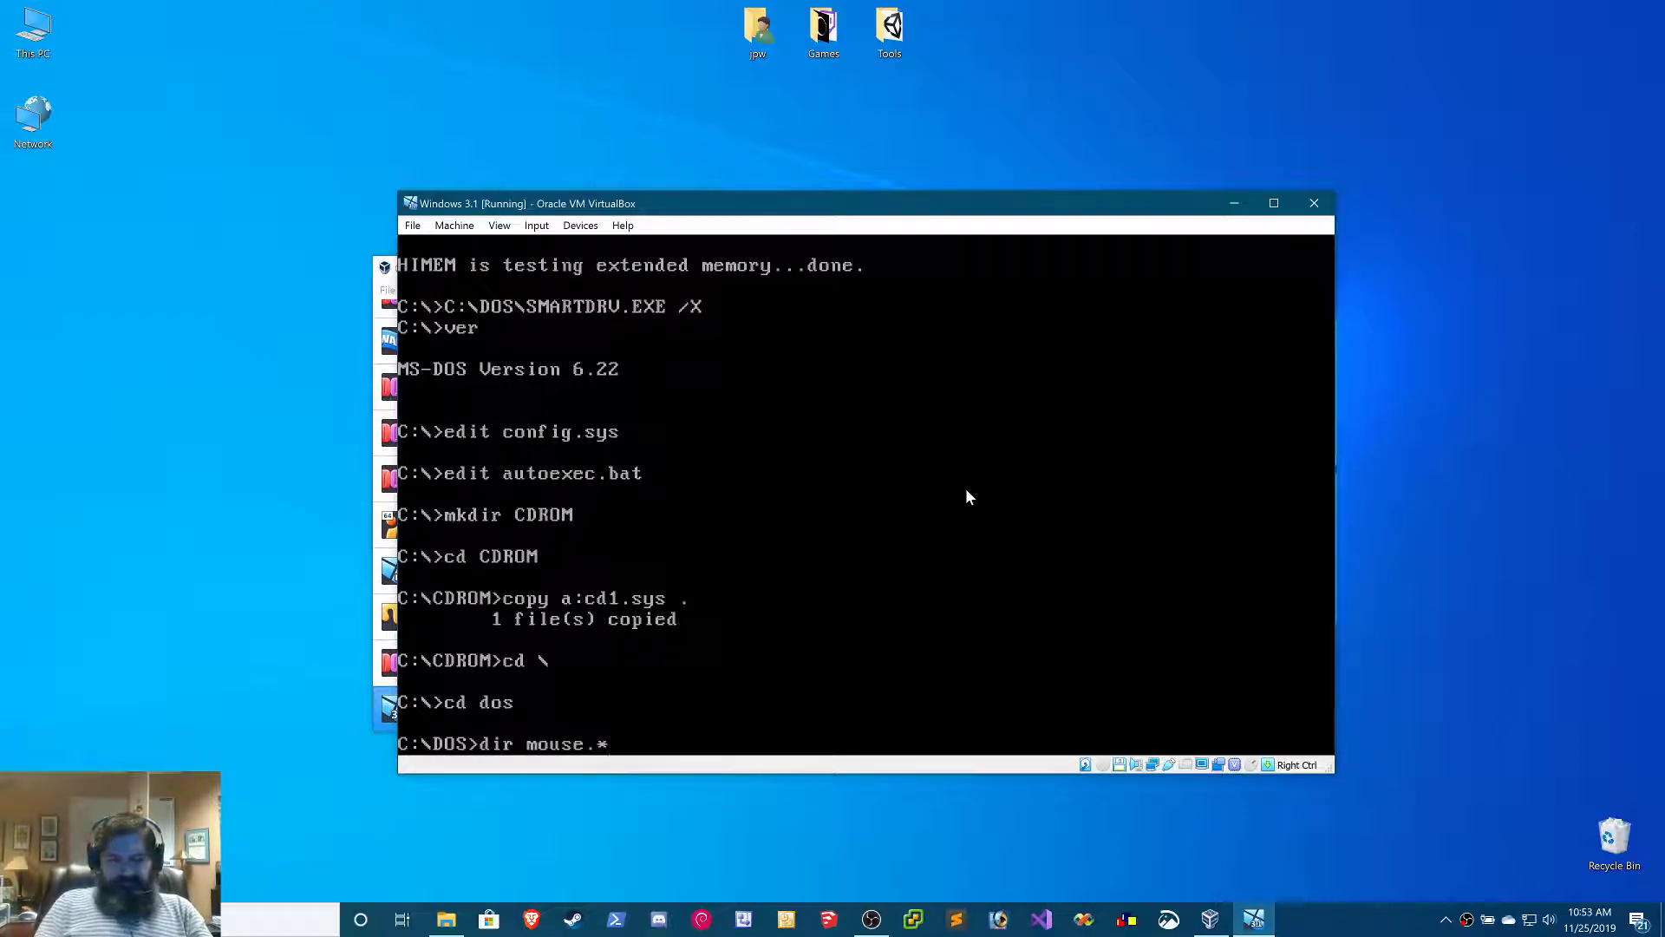
{"action": "key", "text": "Return"}
Create a directory named MSMOUSE in the root of drive C and change into it
{"action": "type", "text": "cd \\"}
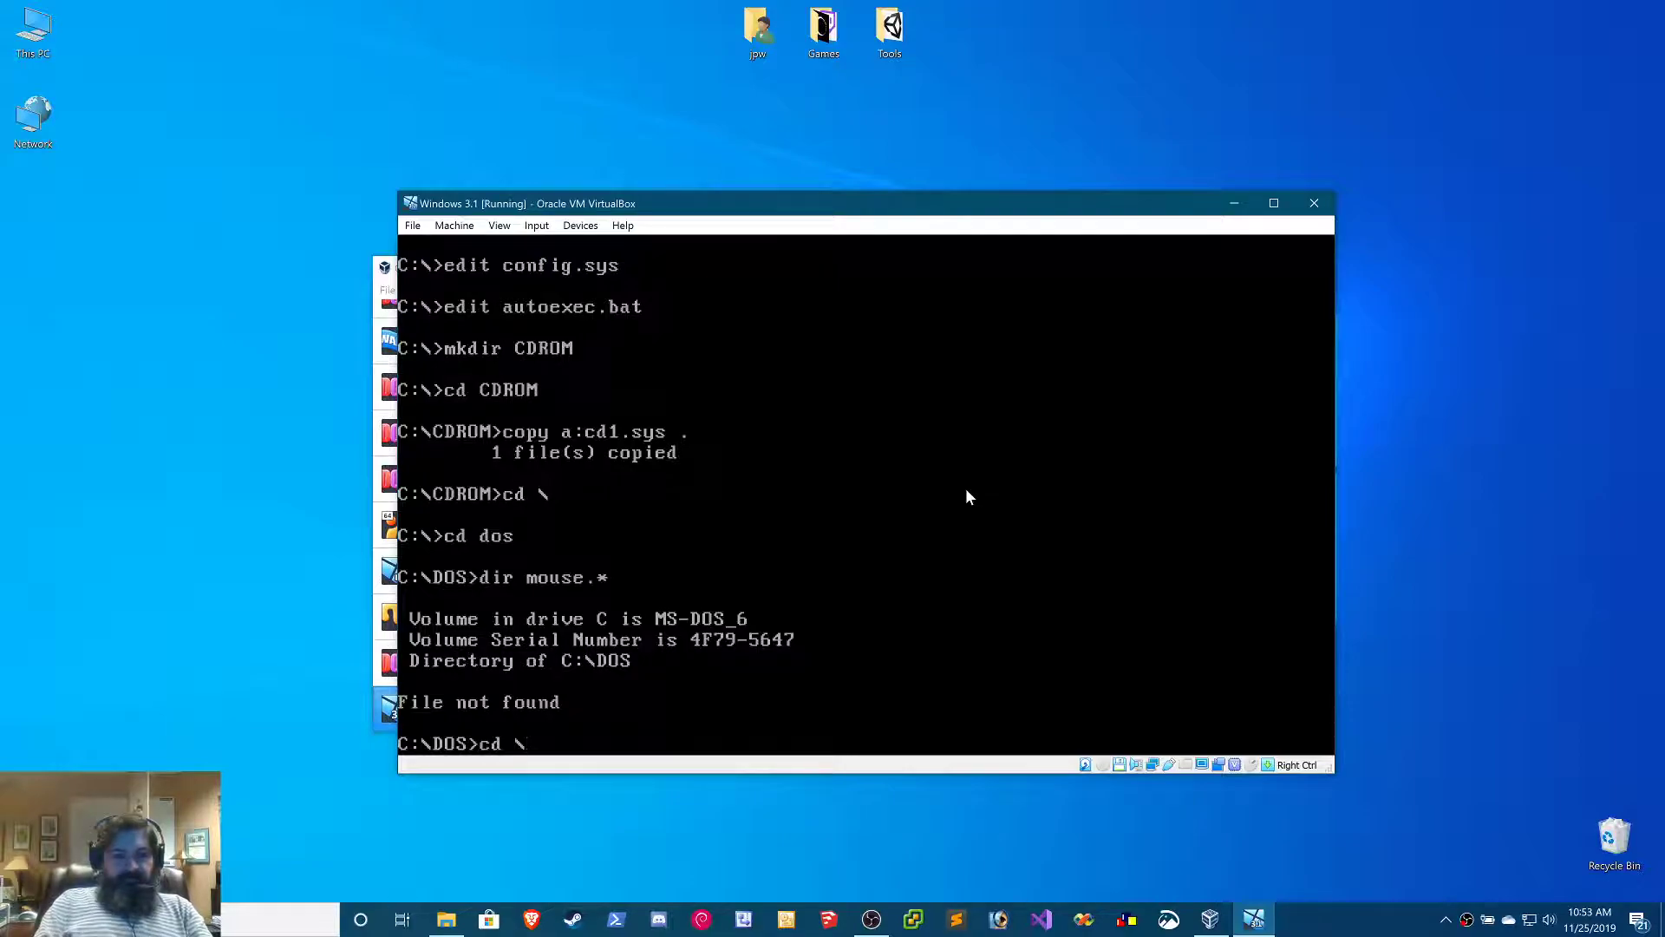
{"action": "key", "text": "Return"}
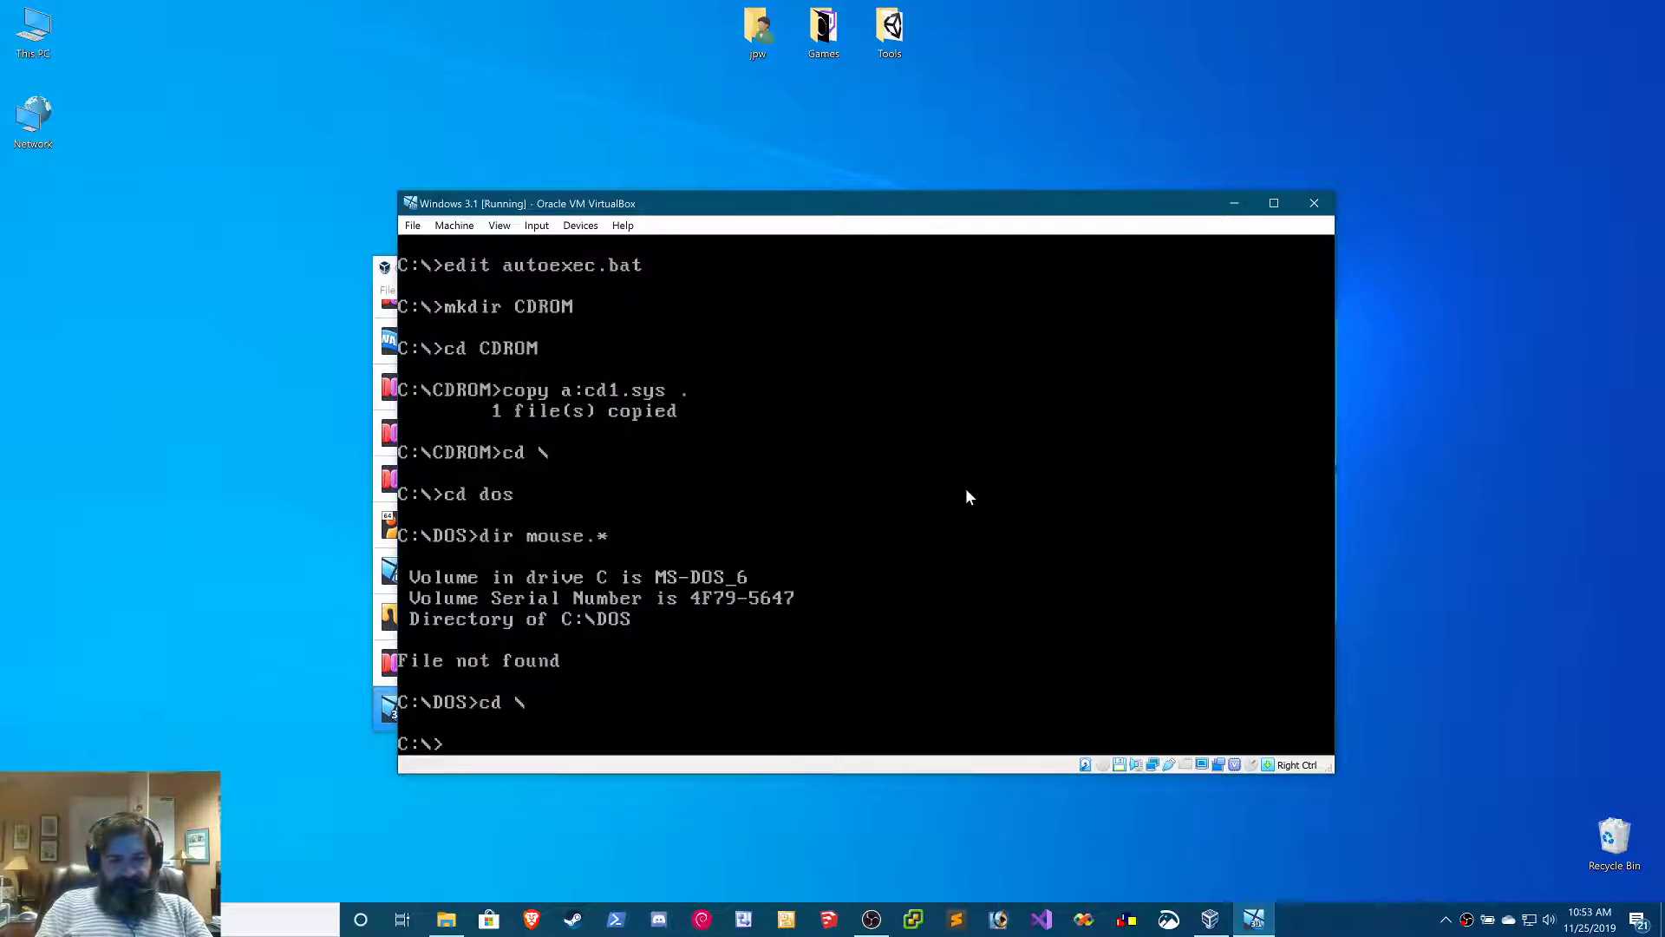
{"action": "type", "text": "md MSMOUSE"}
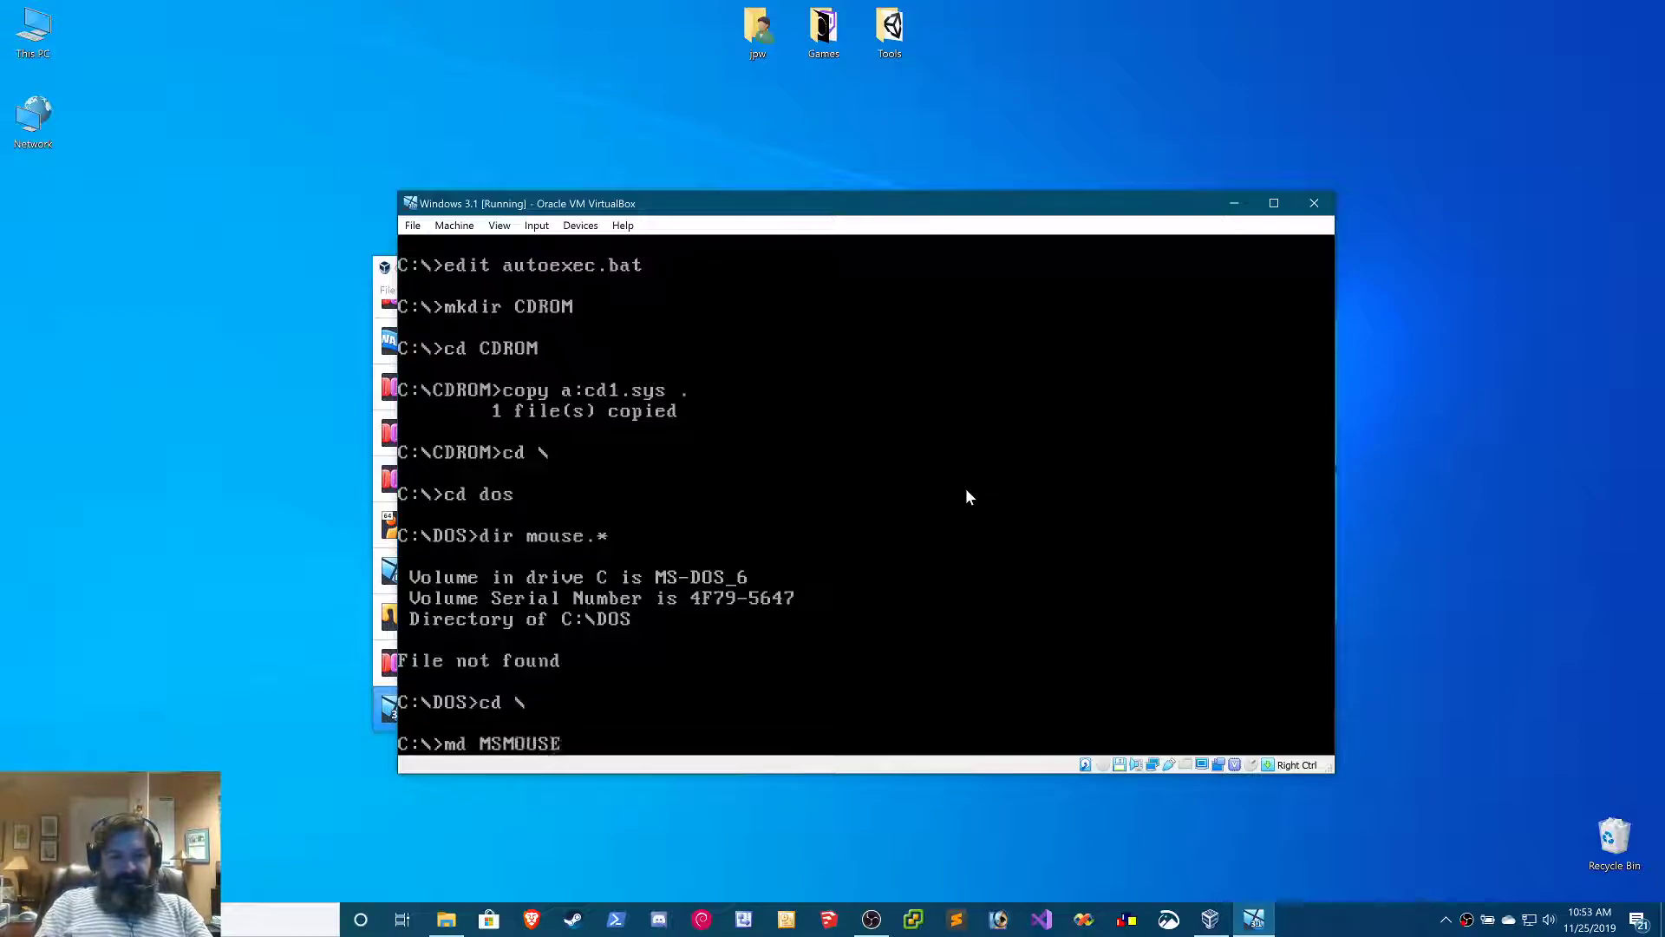
{"action": "key", "text": "Return"}
{"action": "type", "text": "cd MSMOUSE"}
{"action": "key", "text": "Return"}
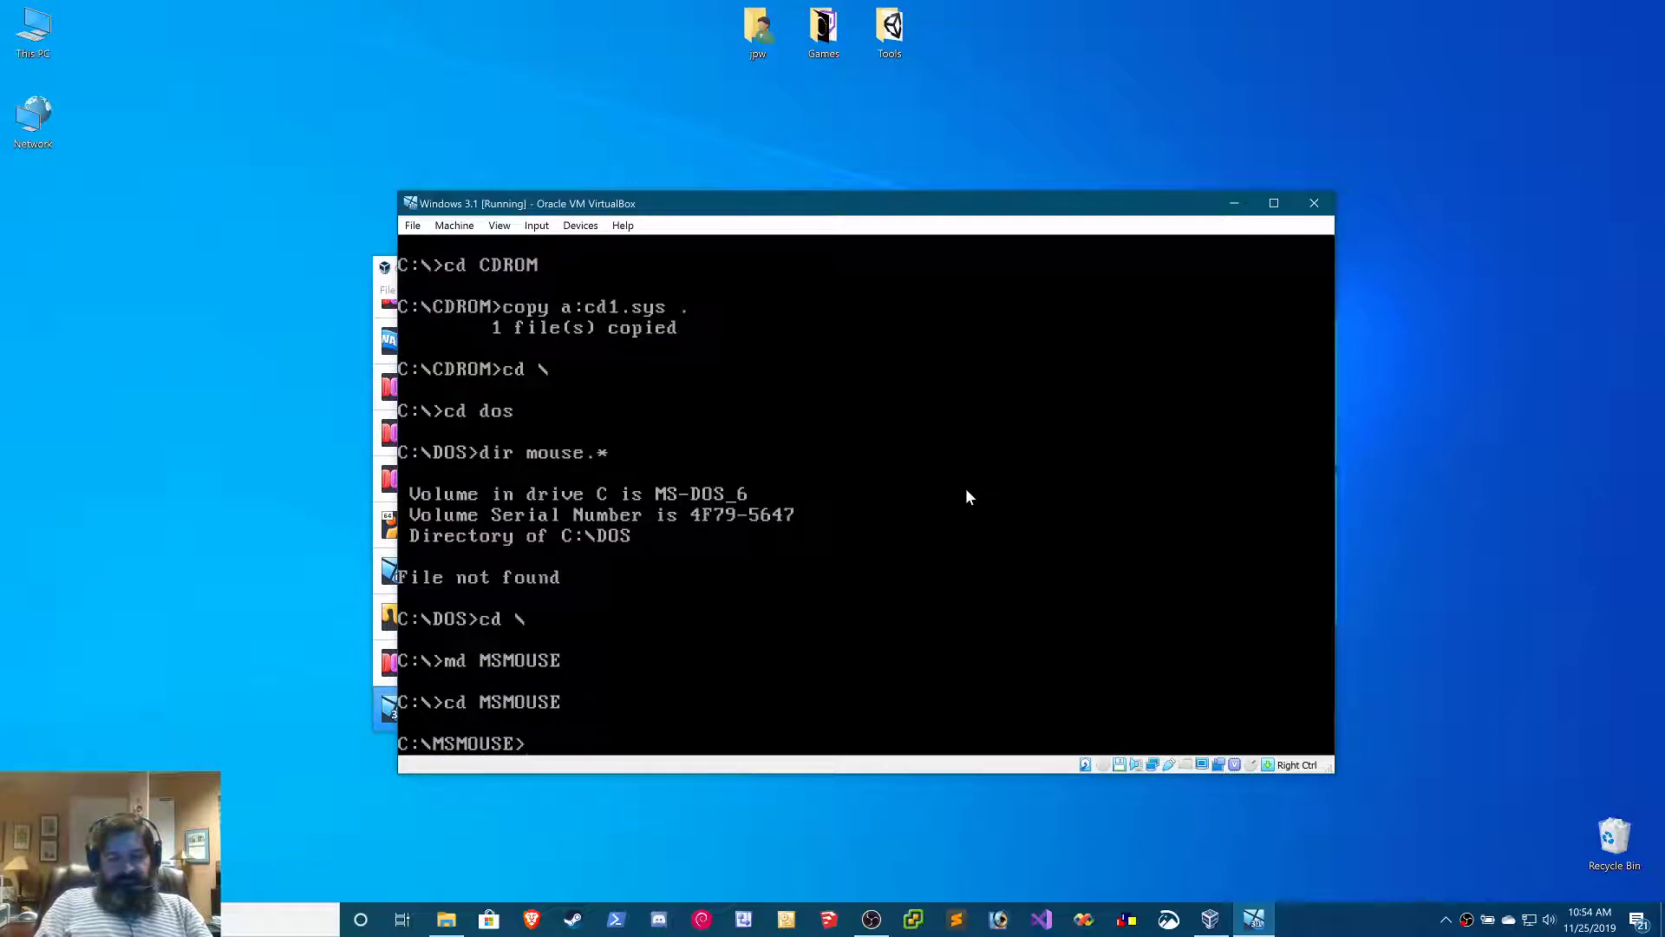
Copy all mouse.* files from drive A into the current MSMOUSE directory
{"action": "type", "text": "copy a:mouse."}
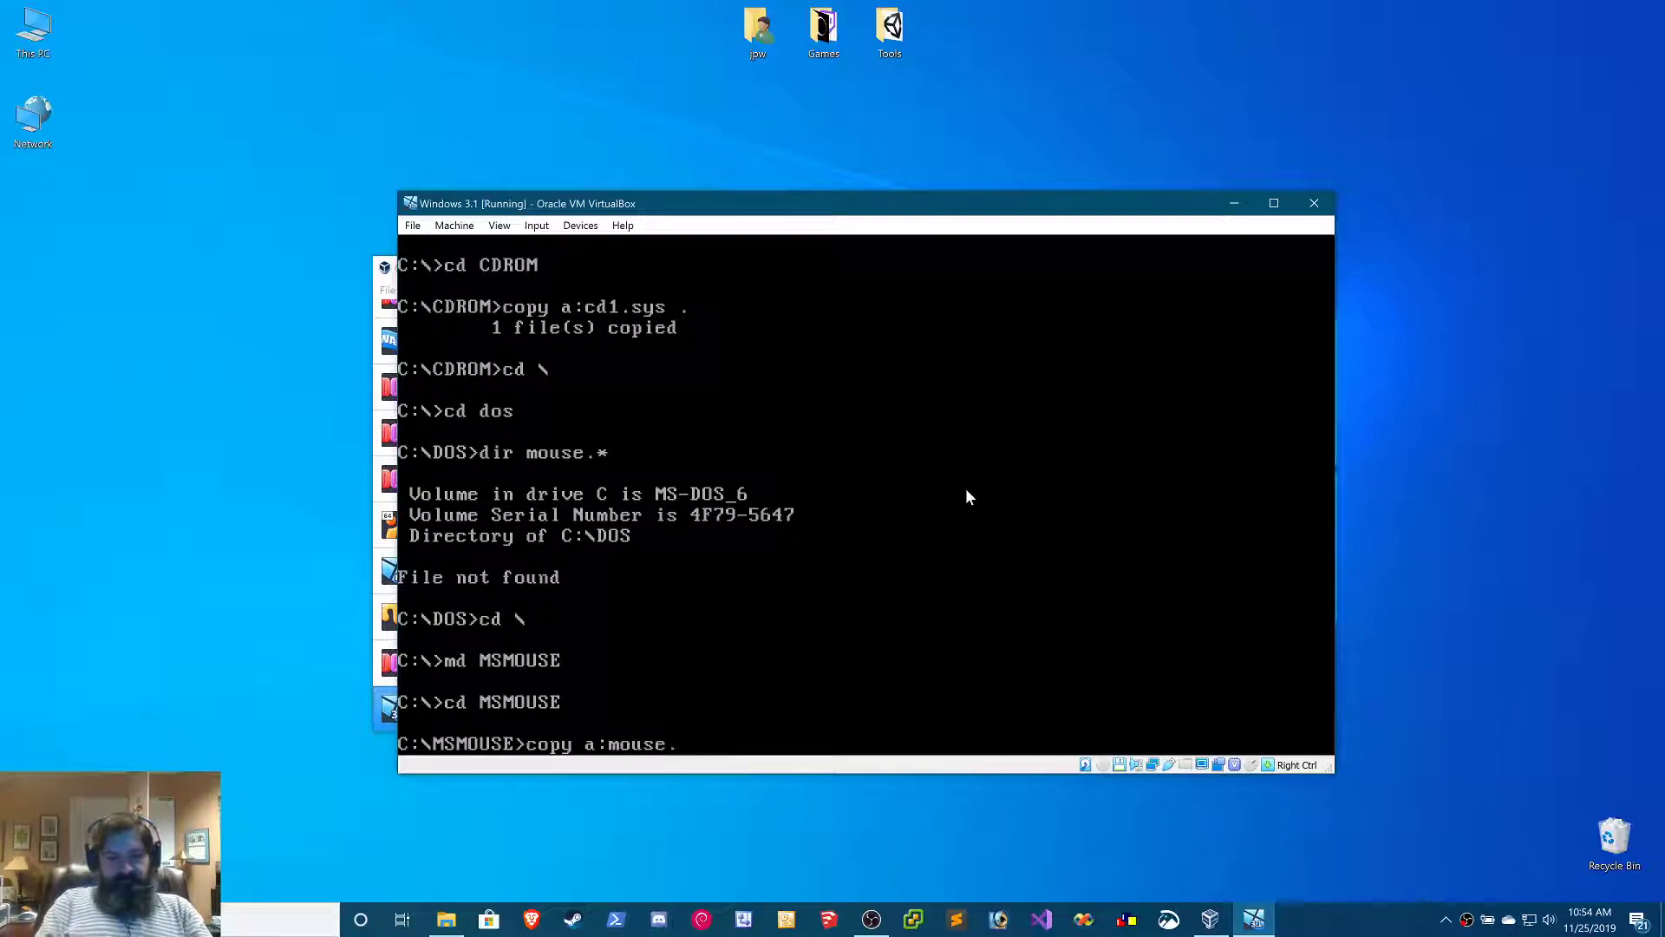
{"action": "type", "text": "*"}
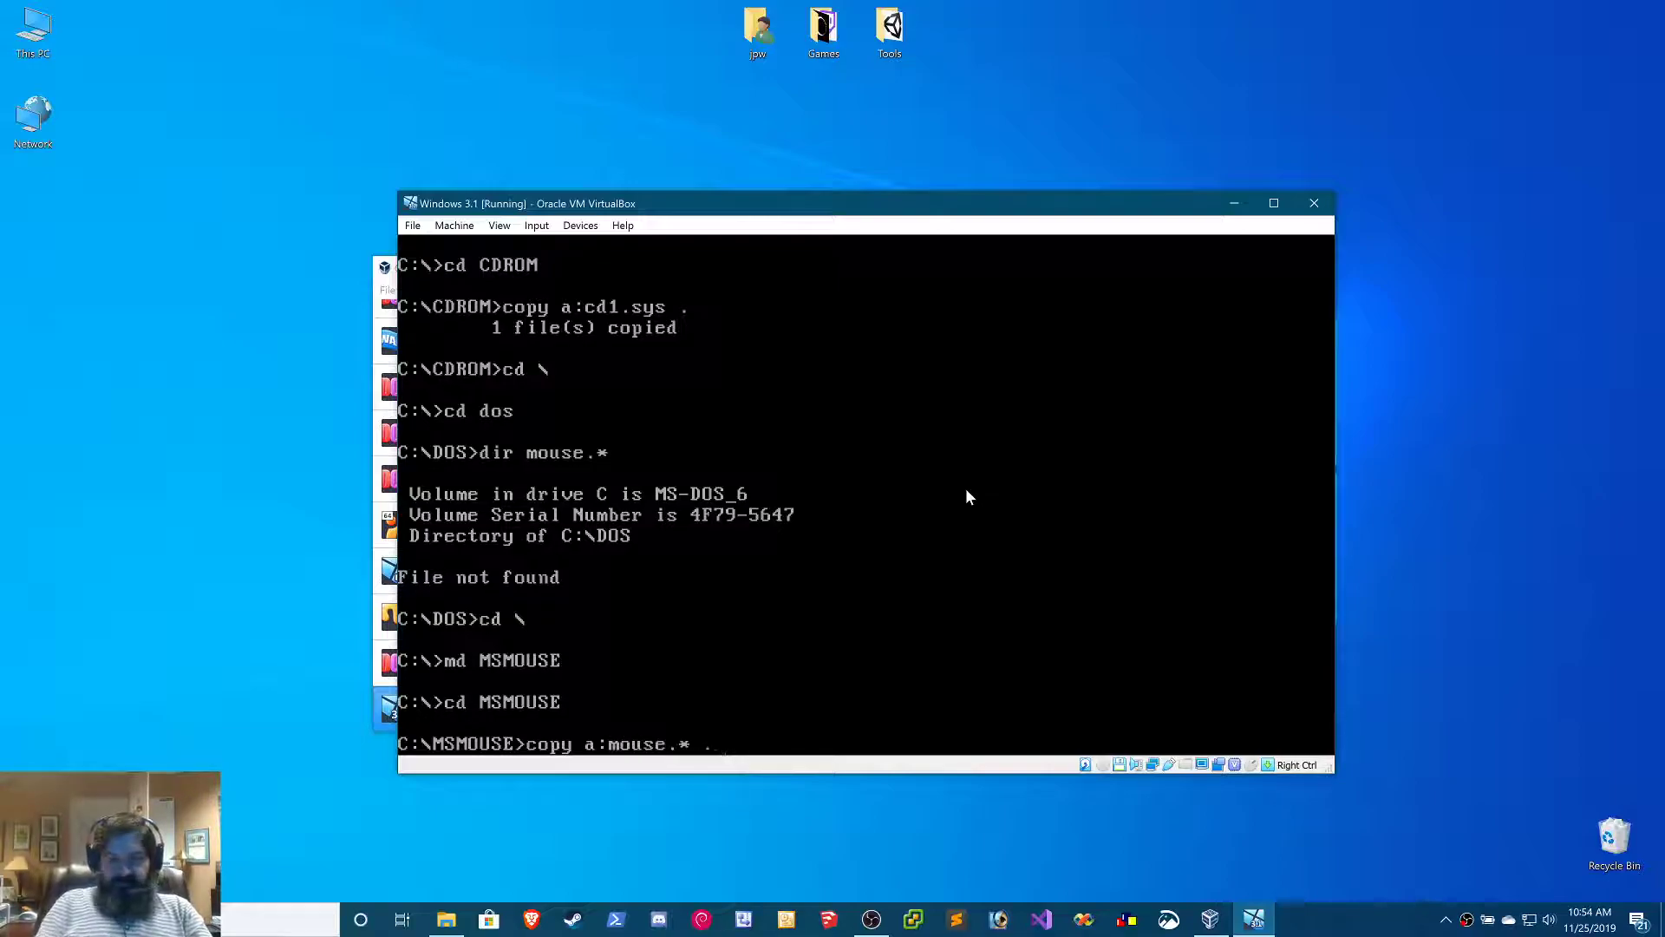
{"action": "type", "text": " ."}
{"action": "key", "text": "Return"}
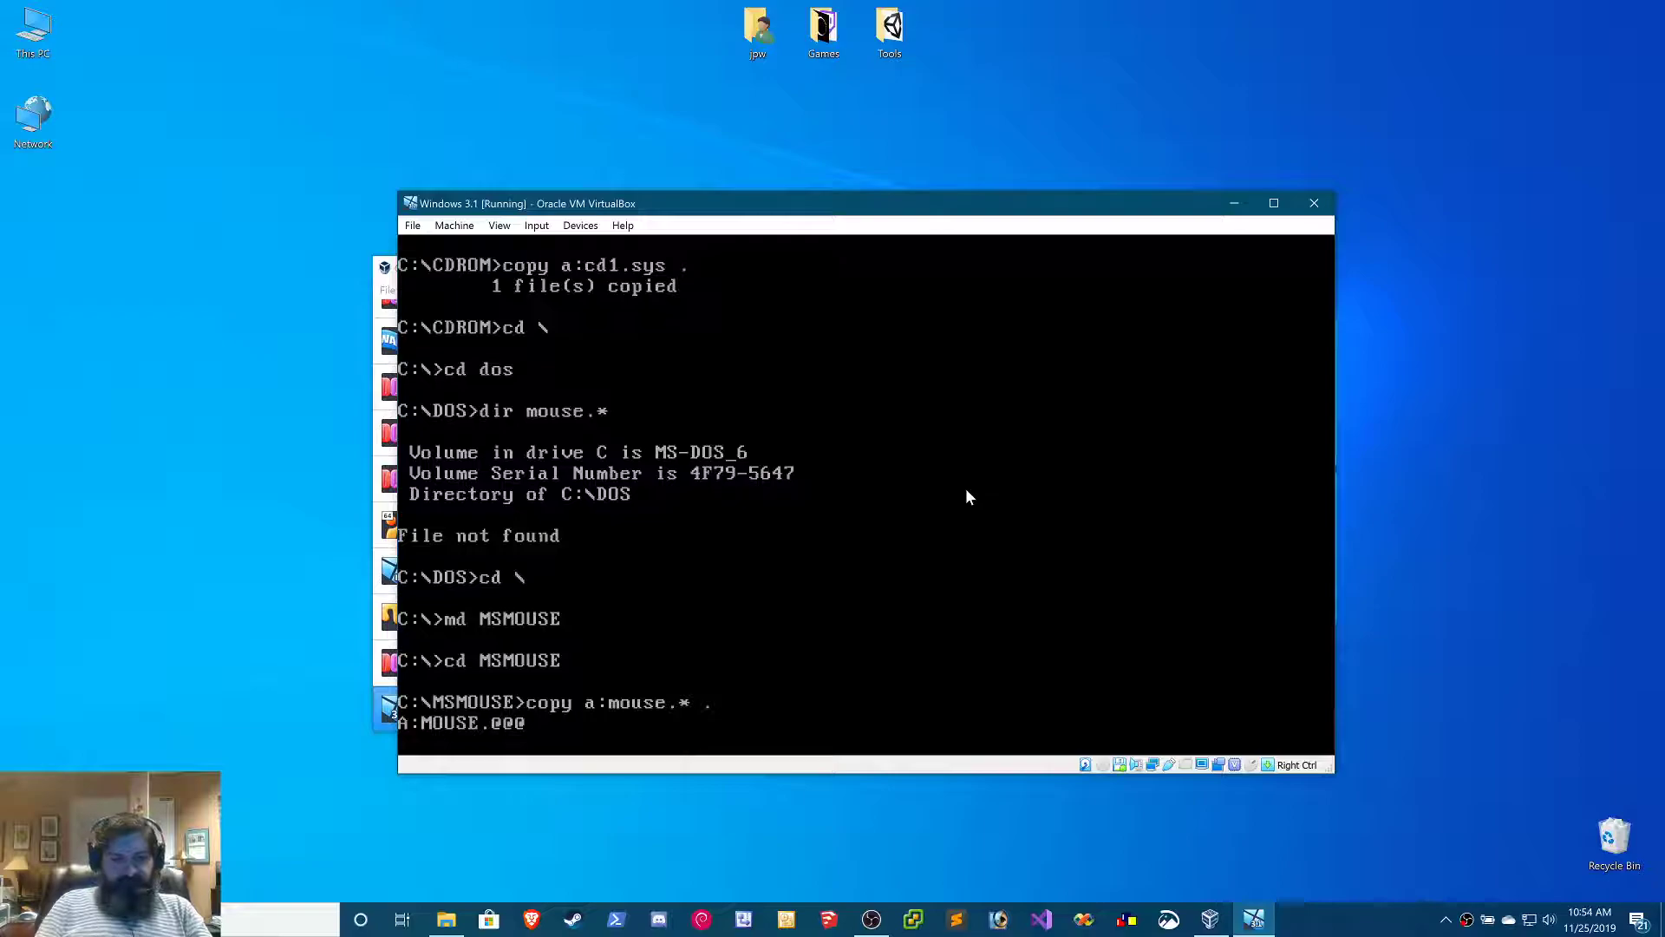
{"action": "key", "text": "Return"}
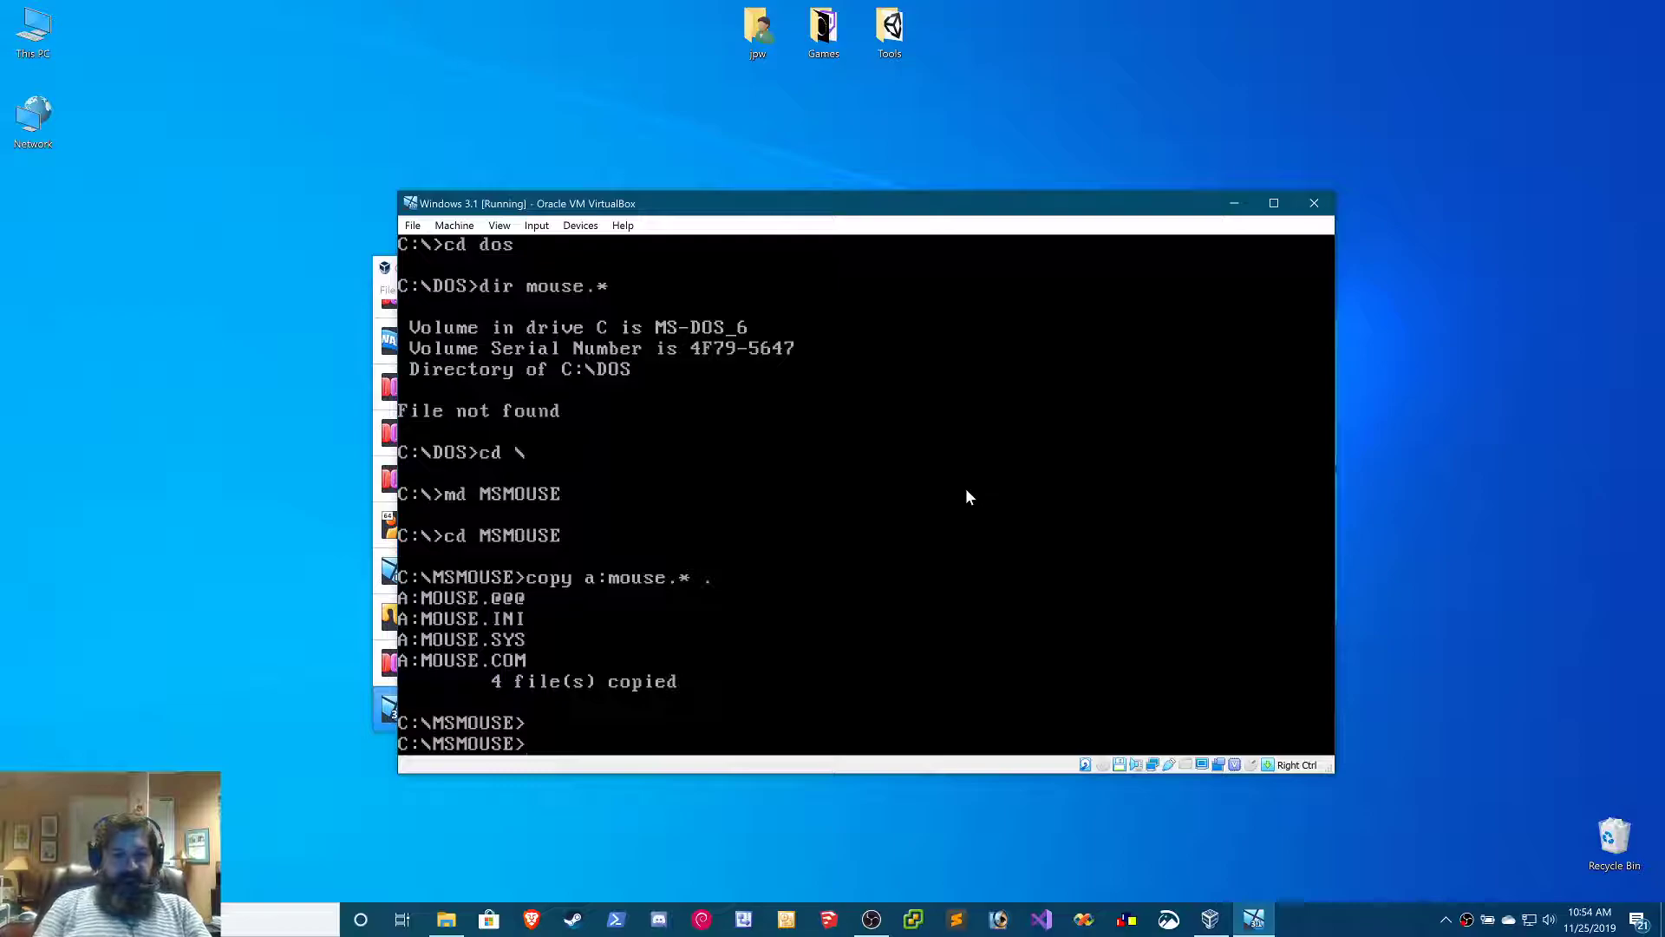
Remove the Dos6.22.img disk from the virtual floppy drive
{"action": "left_click", "coordinate": [580, 225]}
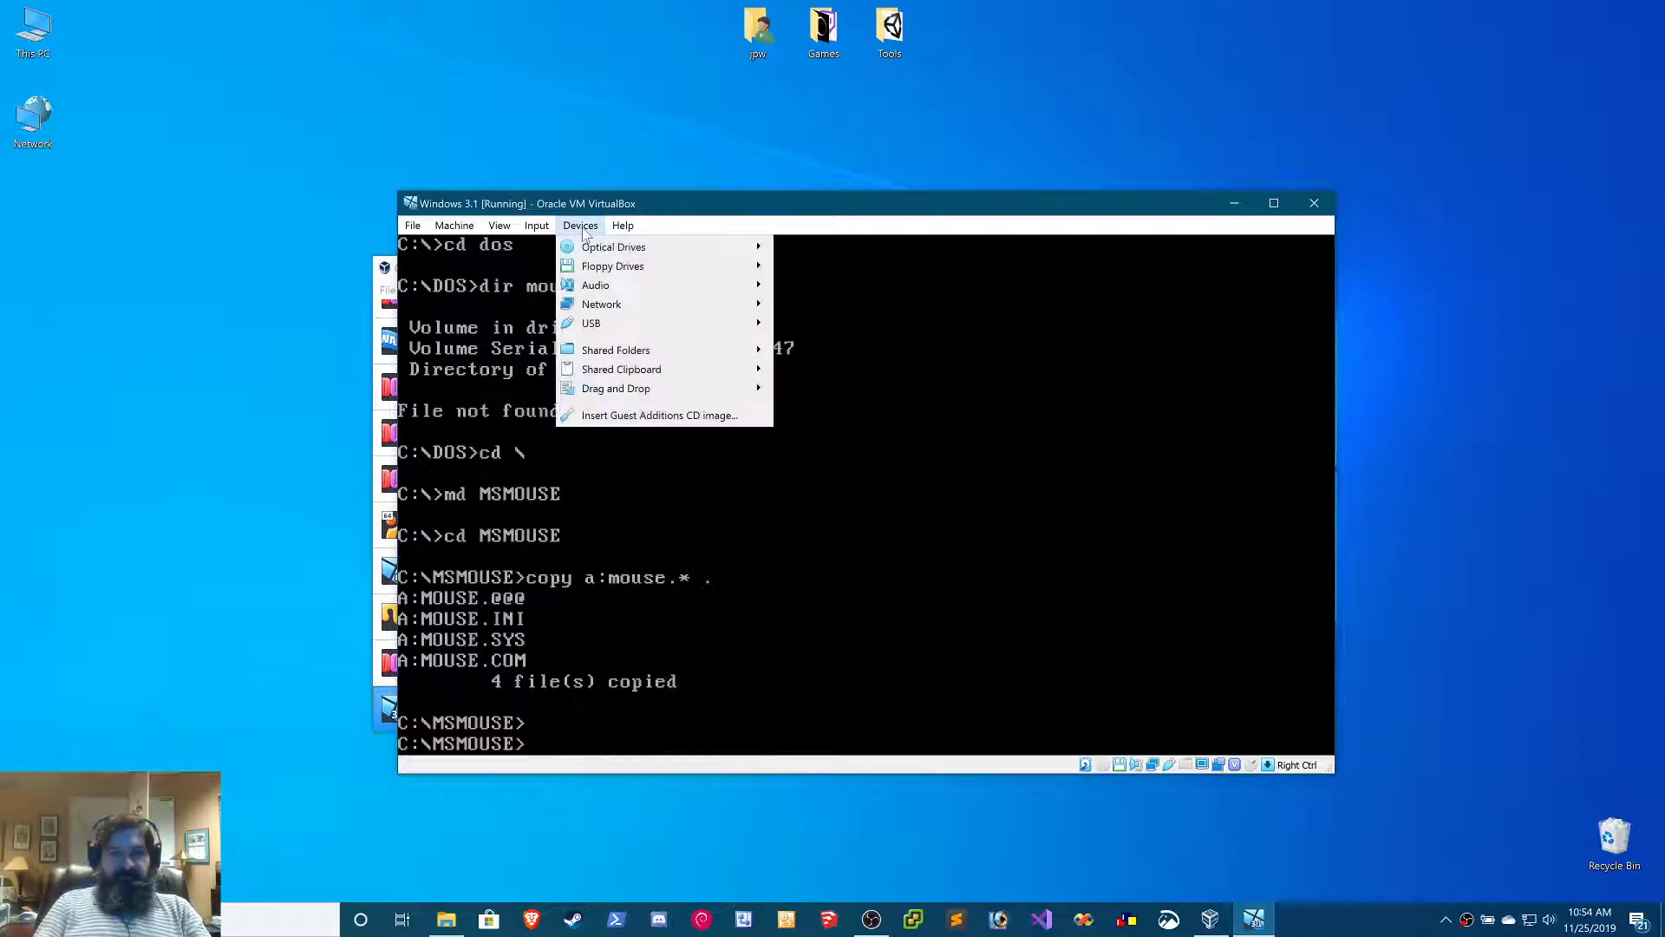
{"action": "mouse_move", "coordinate": [677, 267]}
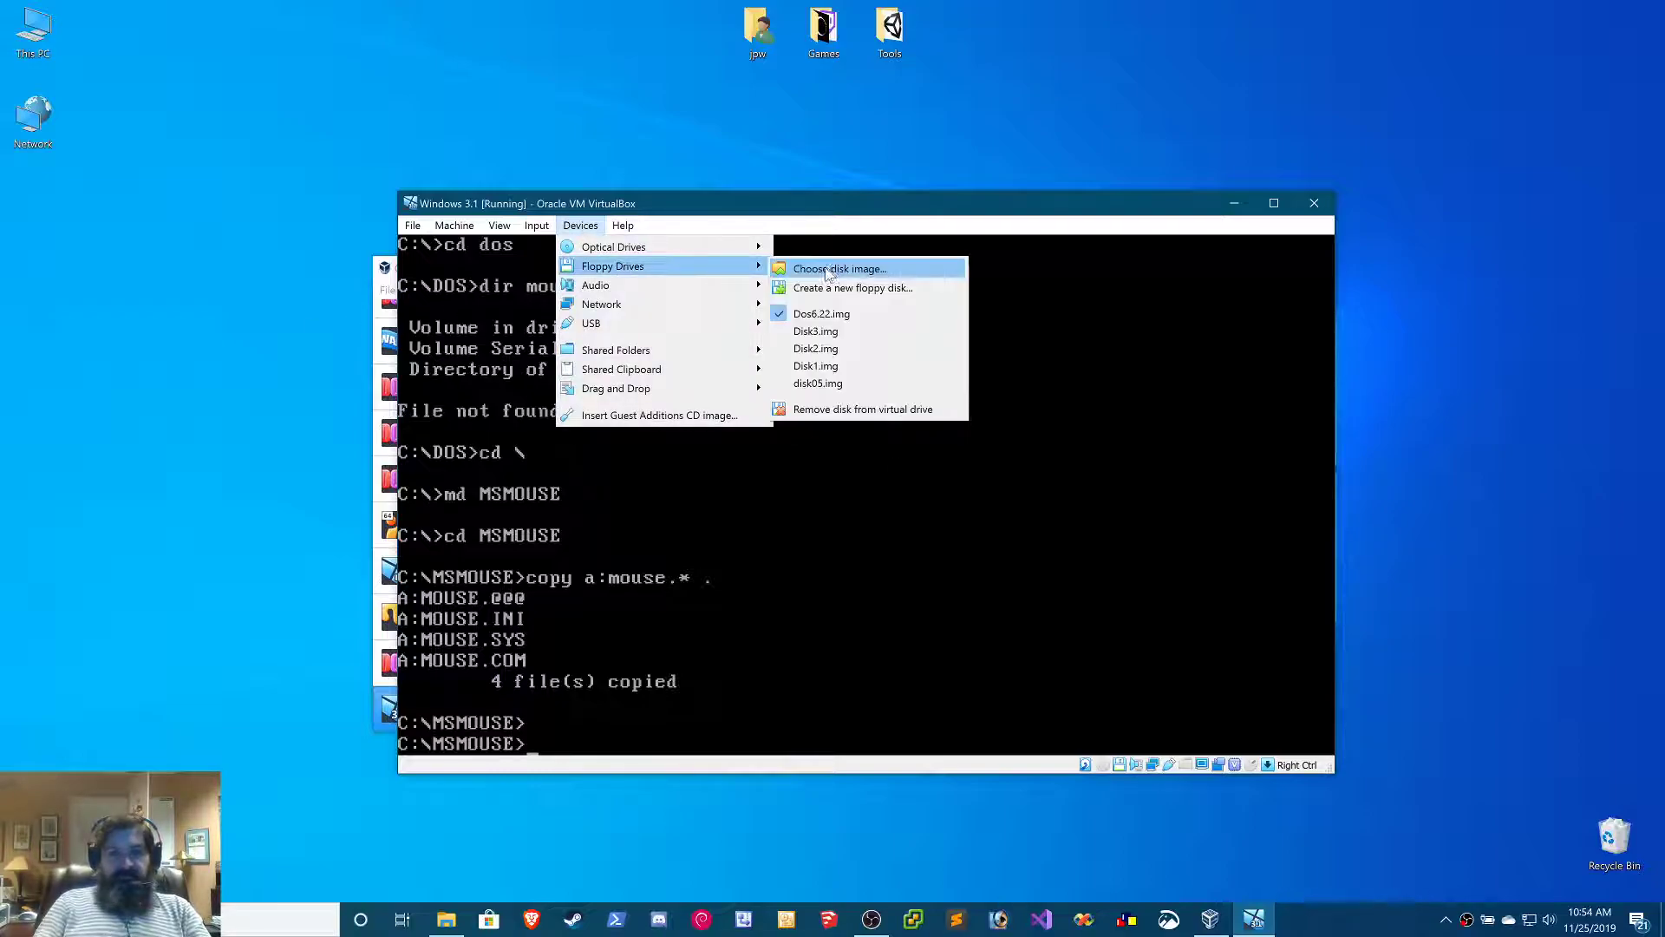
{"action": "left_click", "coordinate": [828, 411]}
Return to the root directory and open config.sys in the MS-DOS Editor
{"action": "type", "text": "cd \\"}
{"action": "key", "text": "Return"}
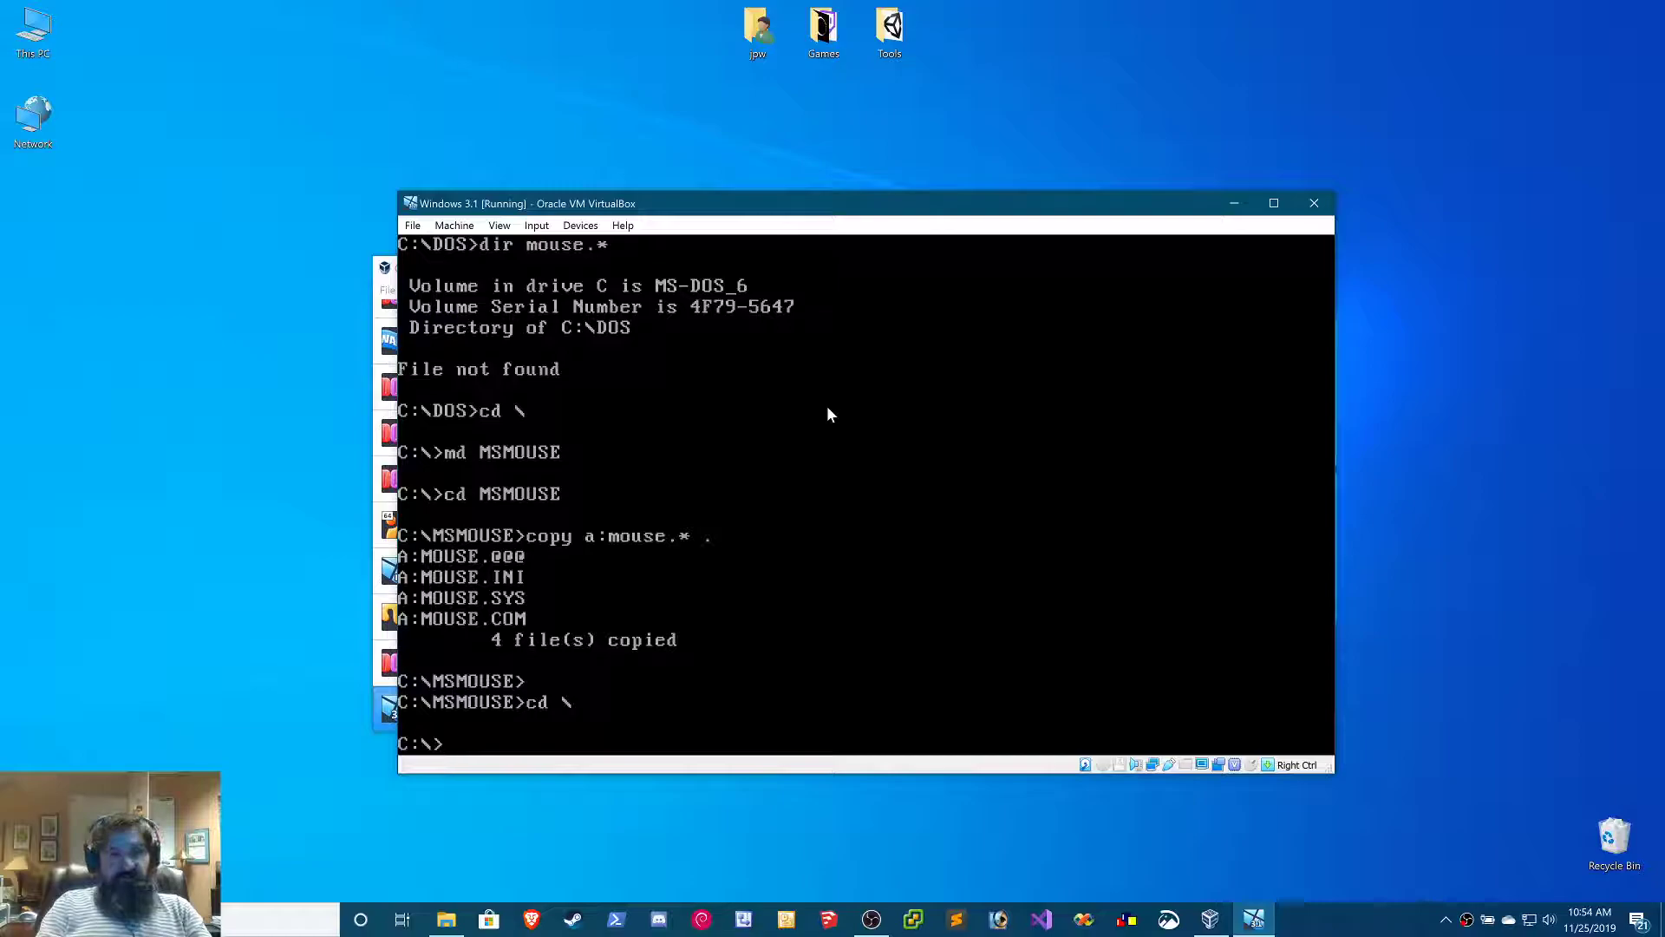
{"action": "type", "text": "edit config.sys"}
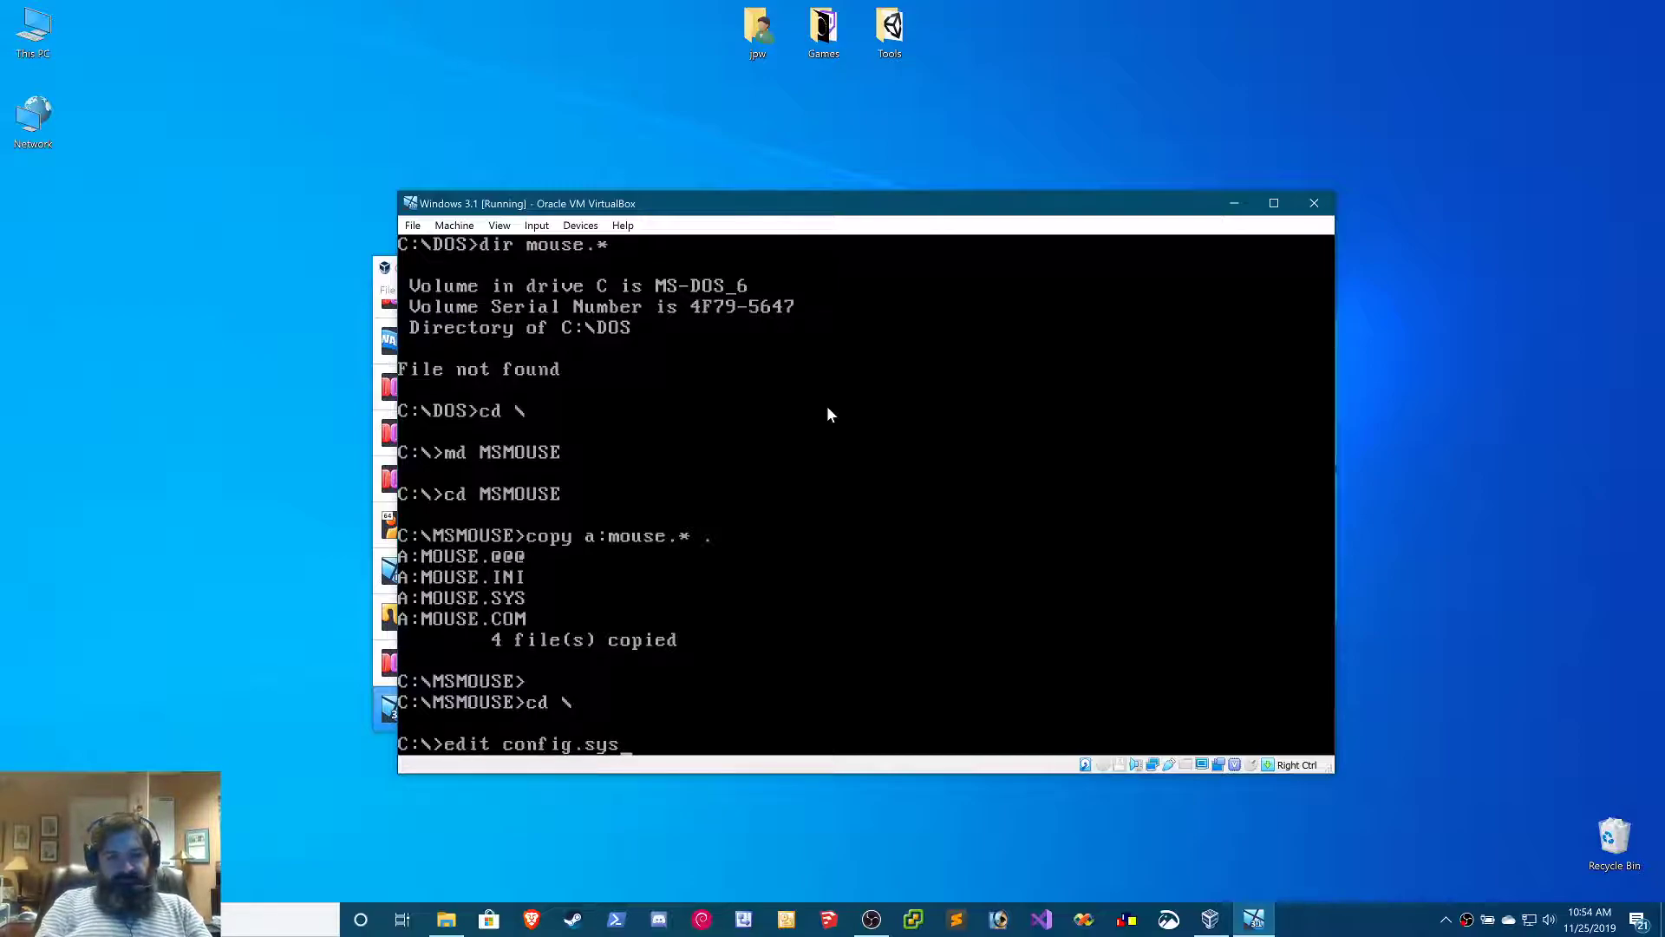
{"action": "key", "text": "Return"}
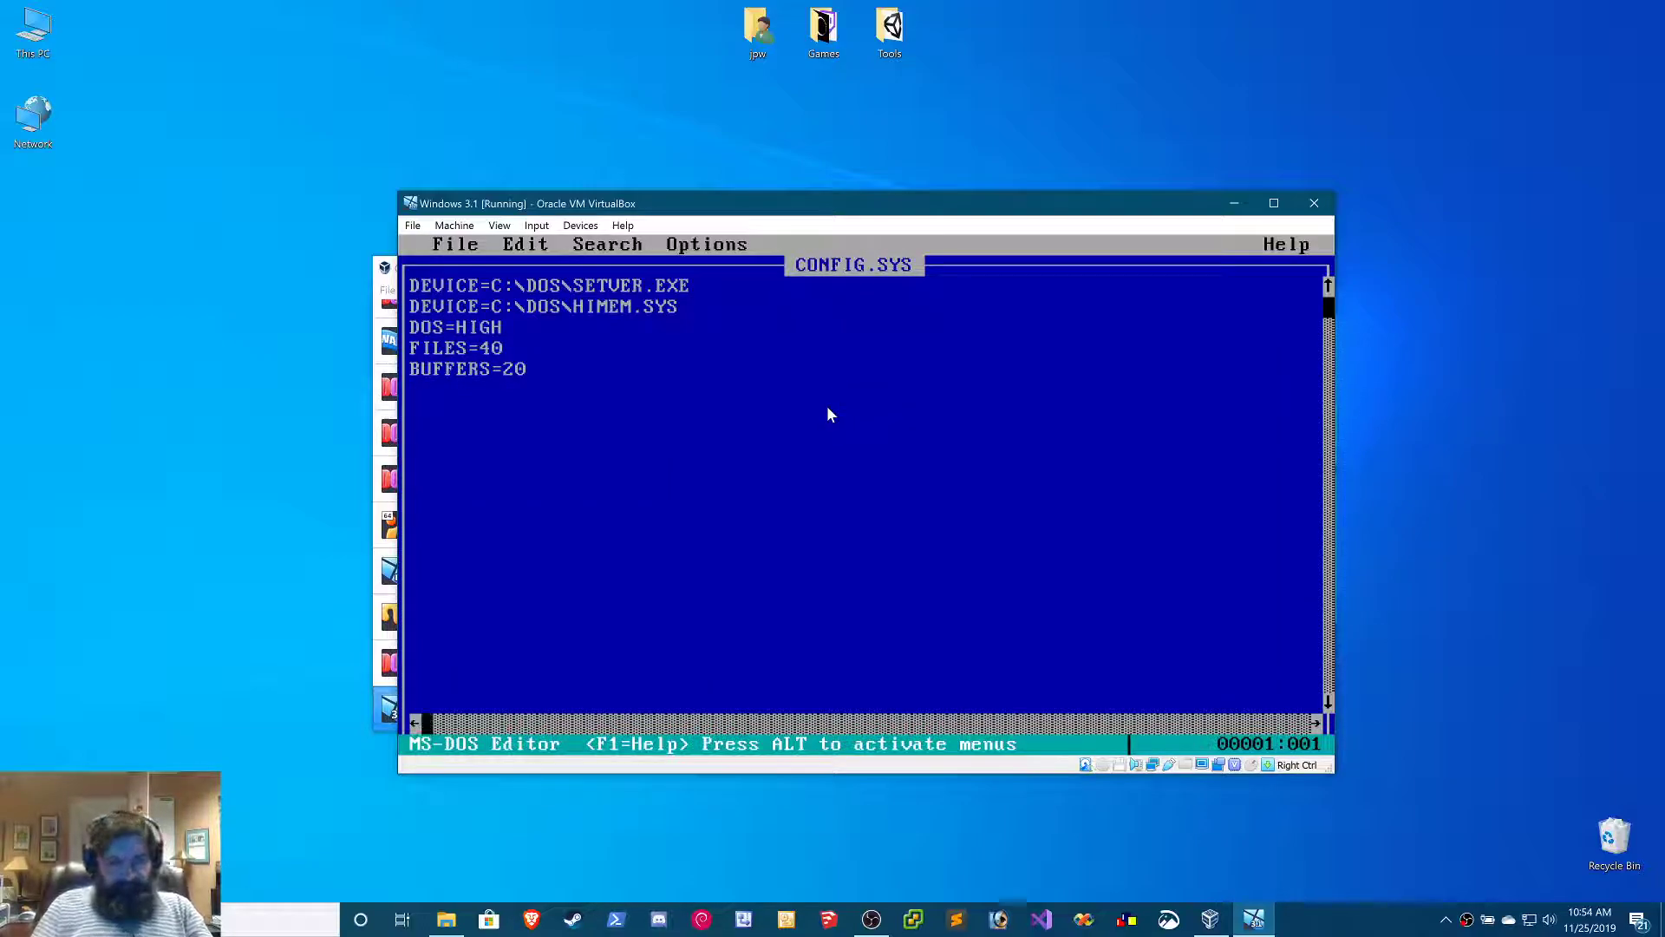
Insert the line DEVICE=C:\CDROM\CD1.SYS /D:MSCD001 below the HIMEM.SYS line in config.sys
{"action": "key", "text": "Down"}
{"action": "key", "text": "Down"}
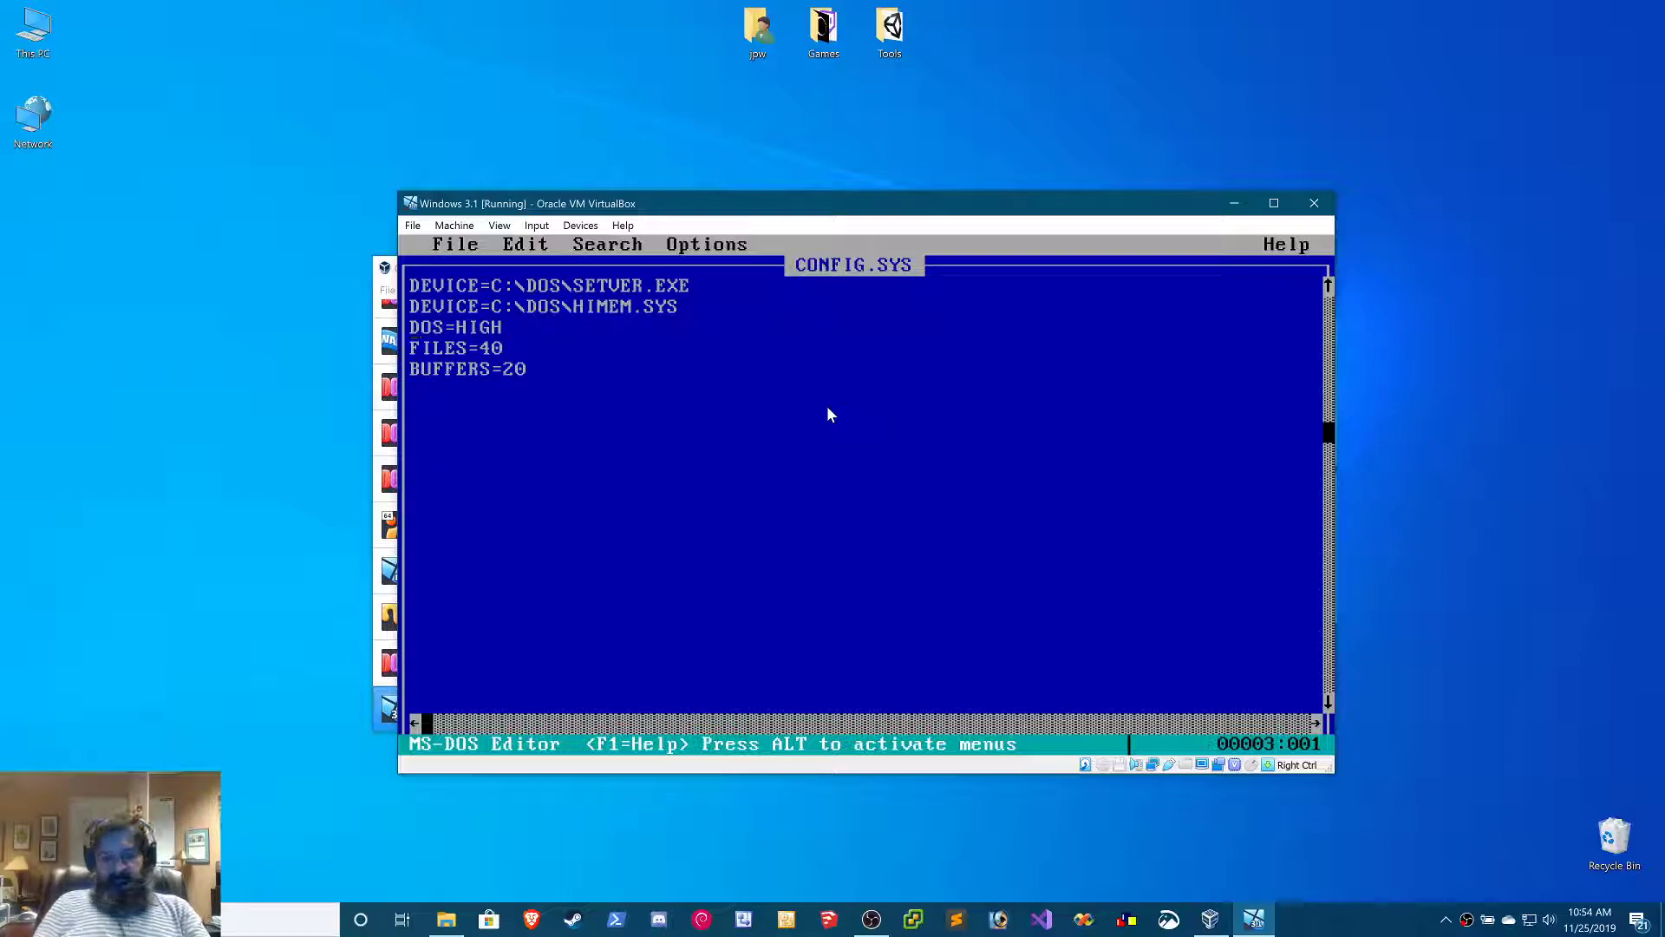
{"action": "key", "text": "Return"}
{"action": "key", "text": "Up"}
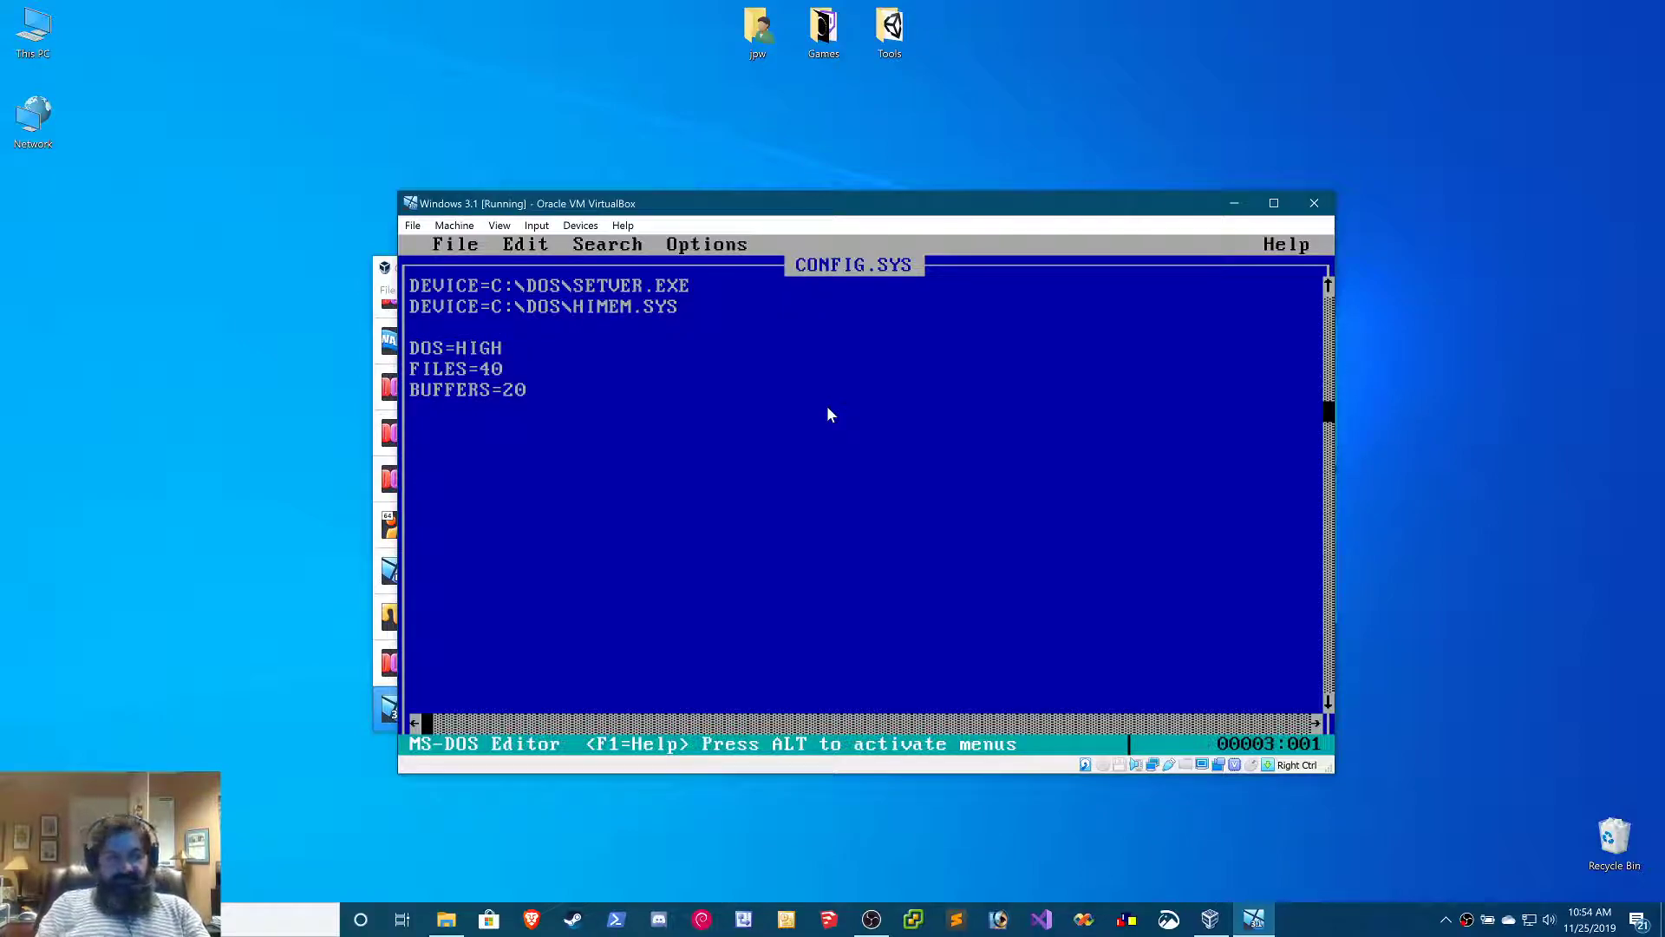
{"action": "type", "text": "DEVICE="}
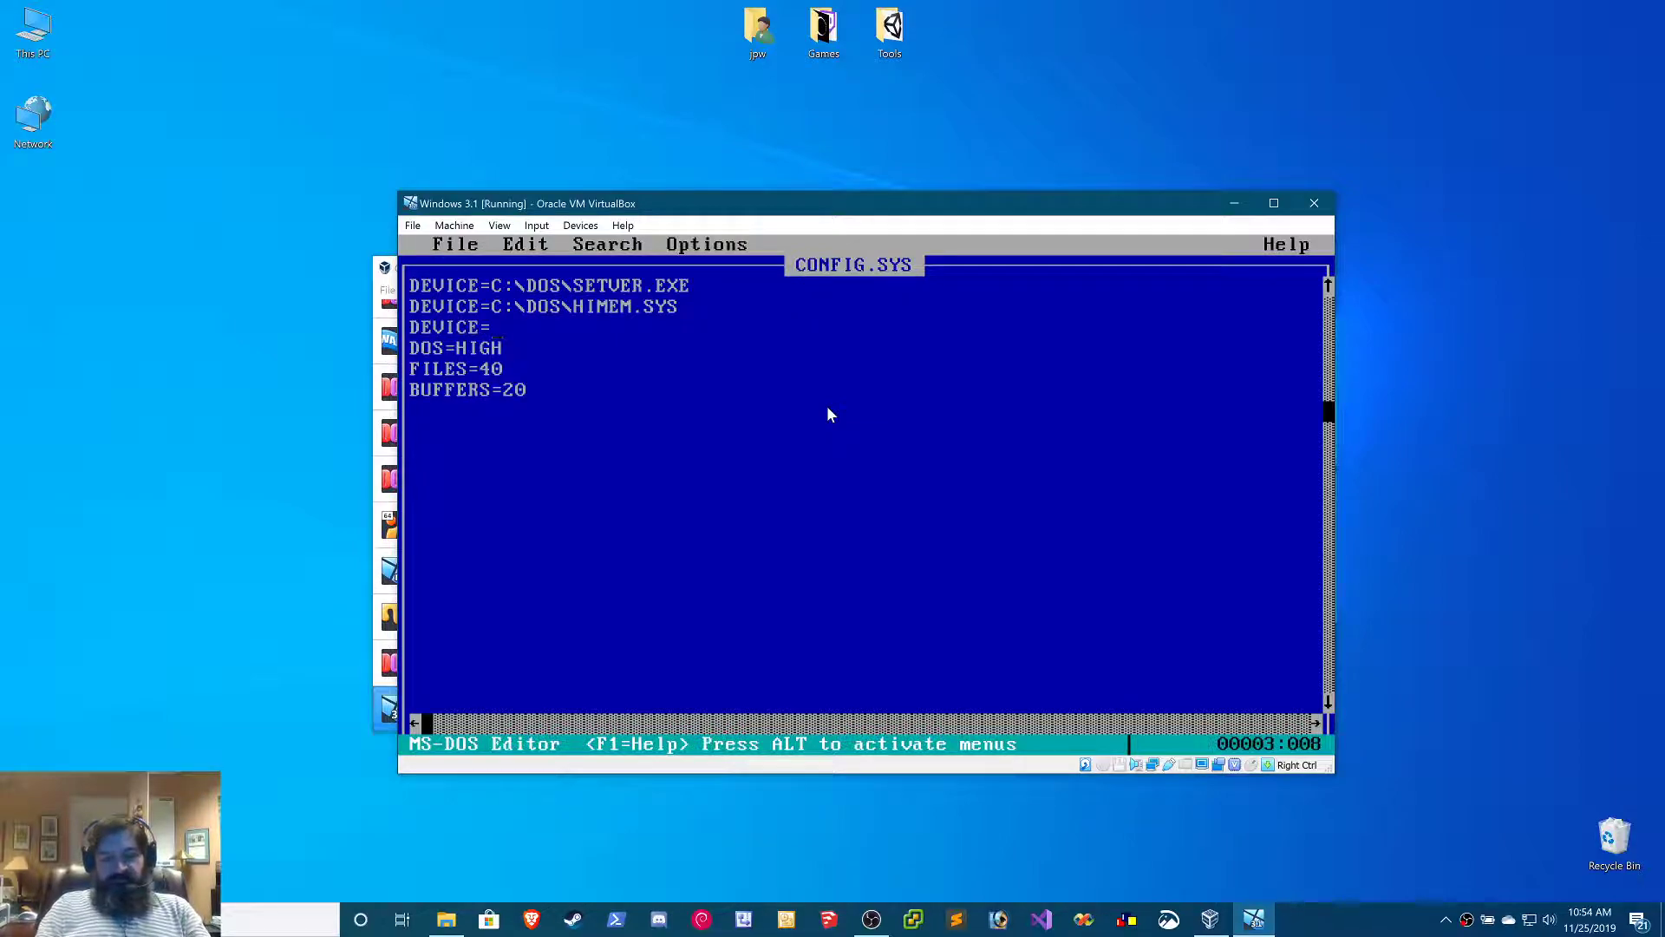
{"action": "type", "text": "C:\\"}
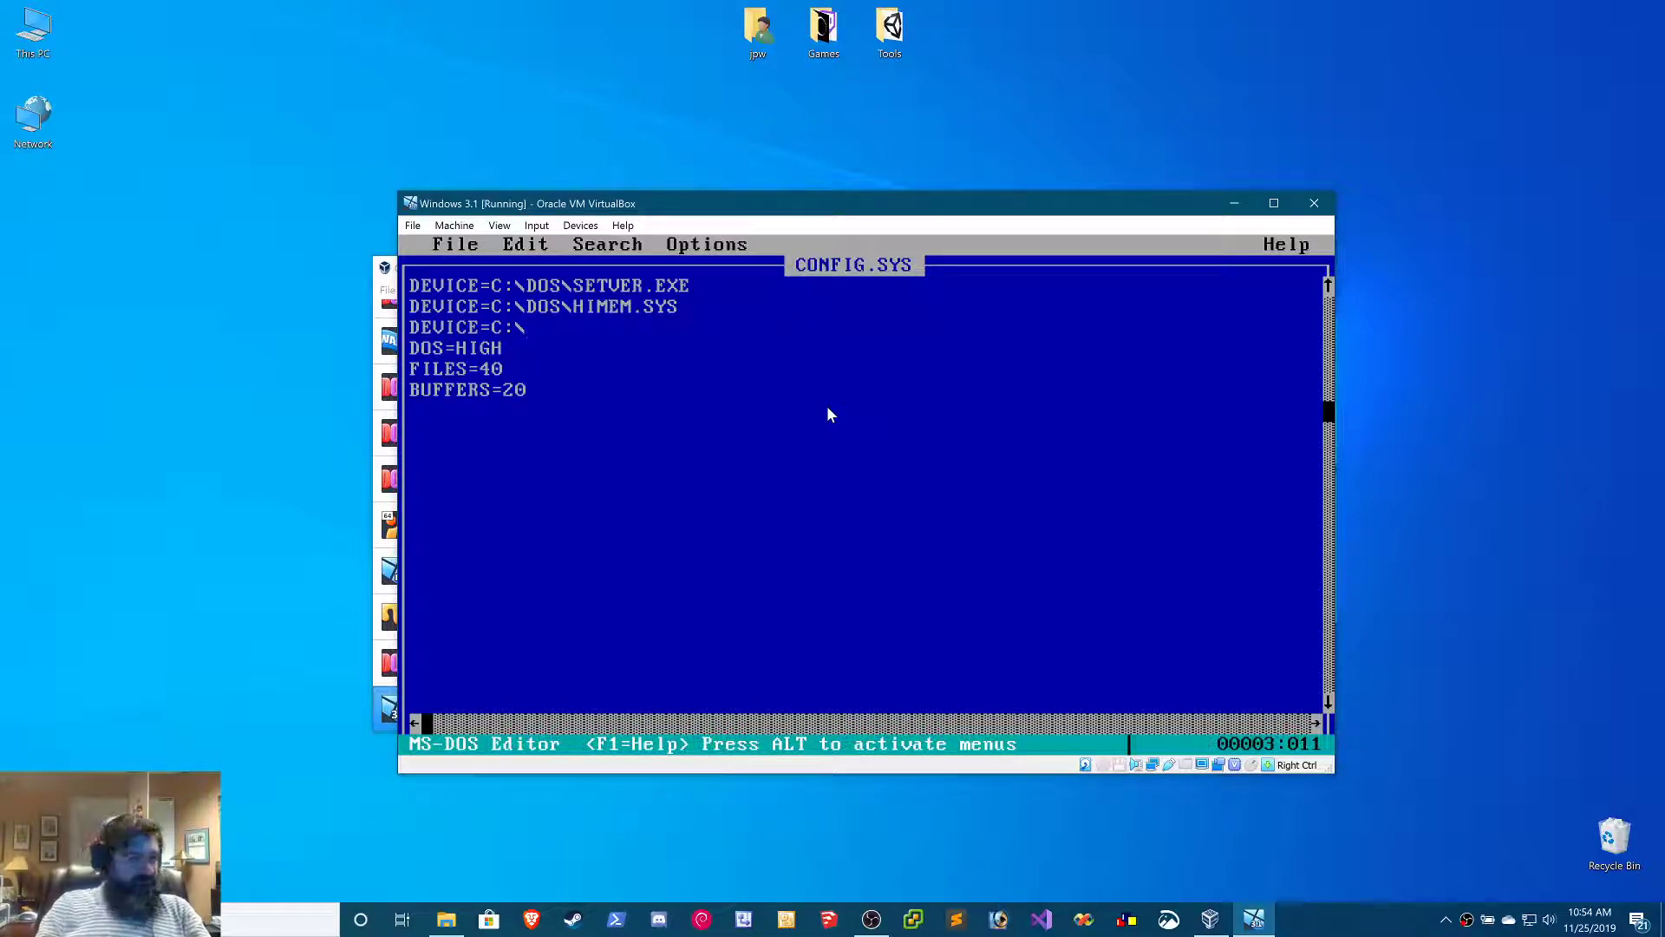
{"action": "type", "text": "CDROM\\"}
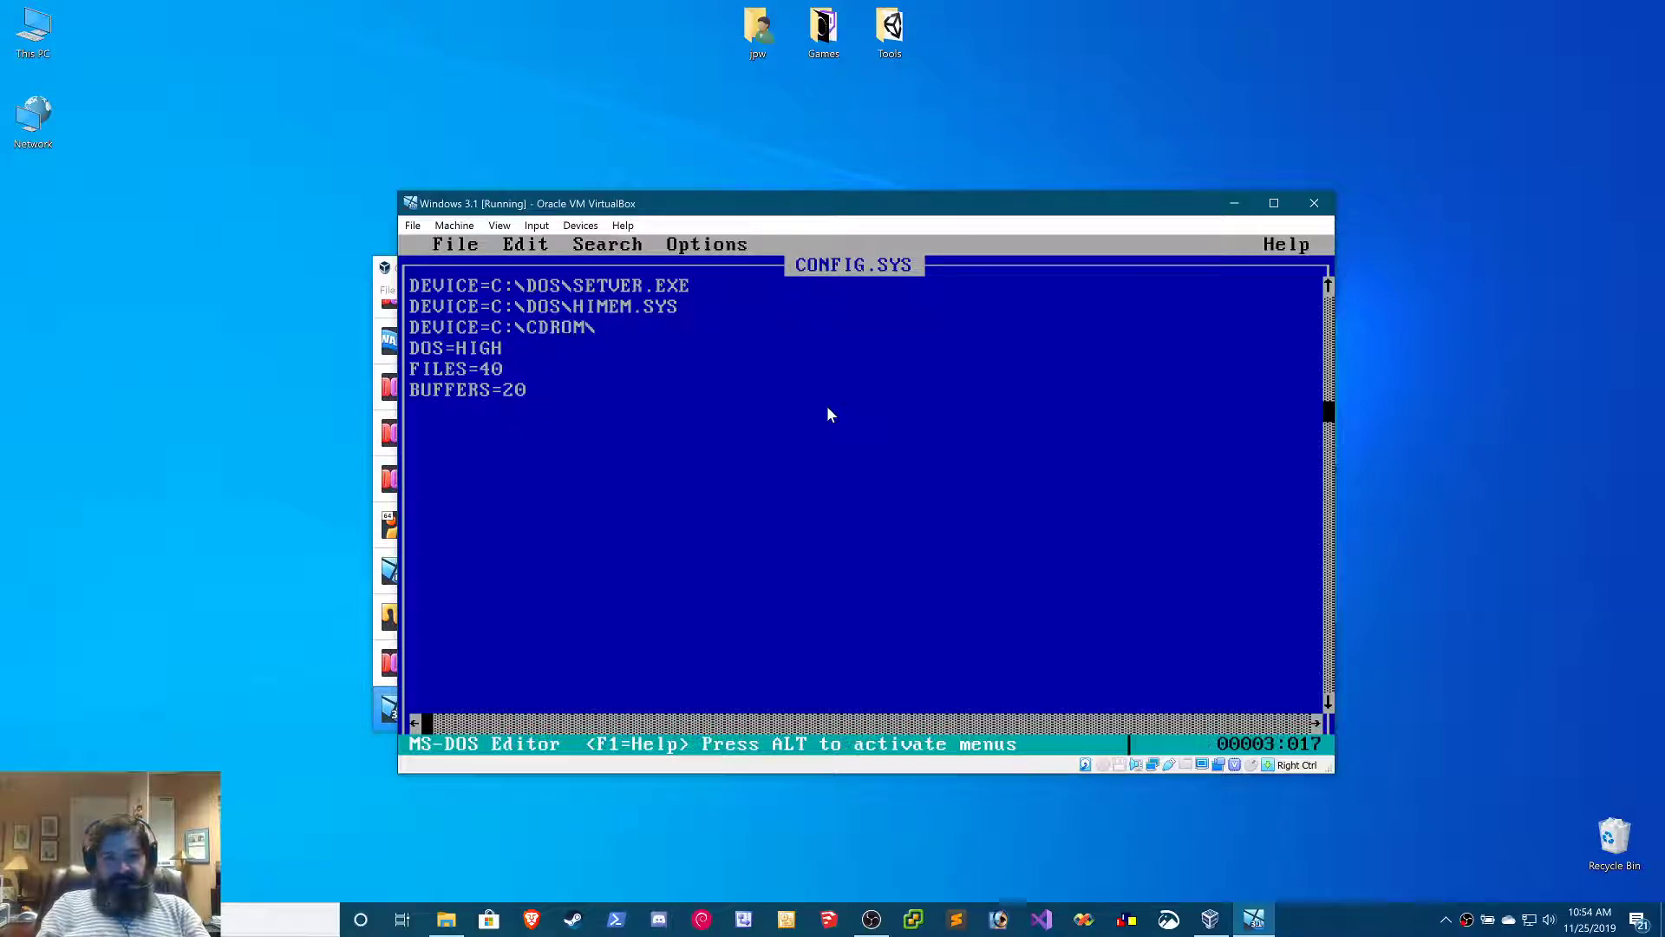
{"action": "type", "text": "CD1.S"}
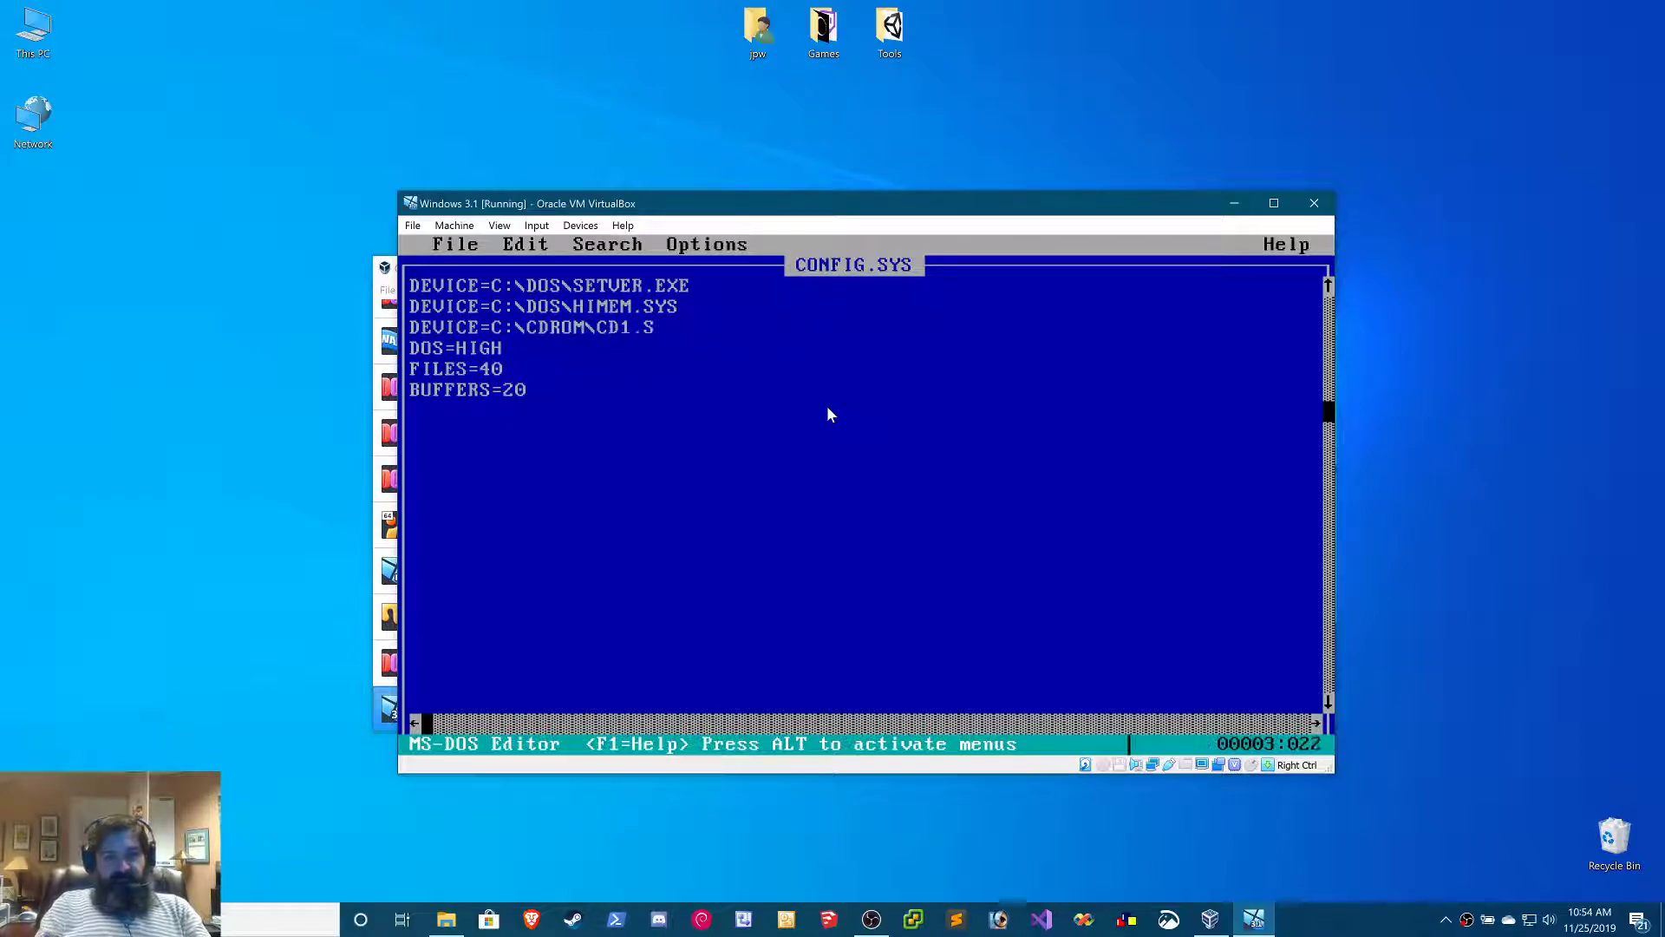
{"action": "type", "text": "YS /D"}
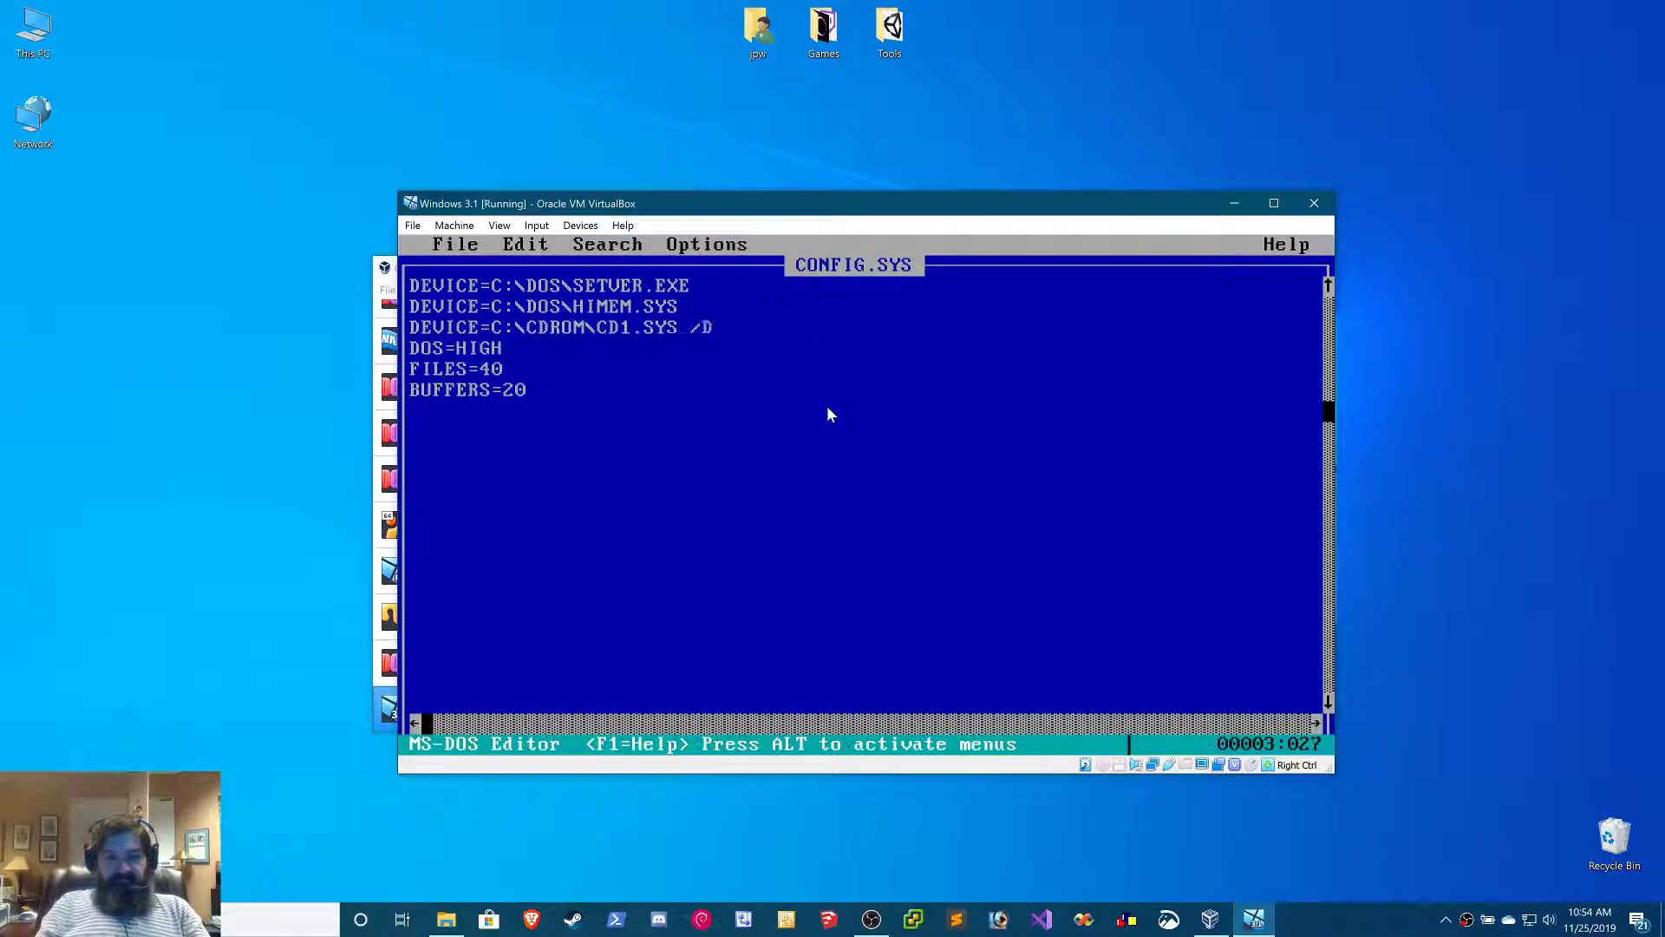
{"action": "type", "text": ":"}
{"action": "type", "text": "M"}
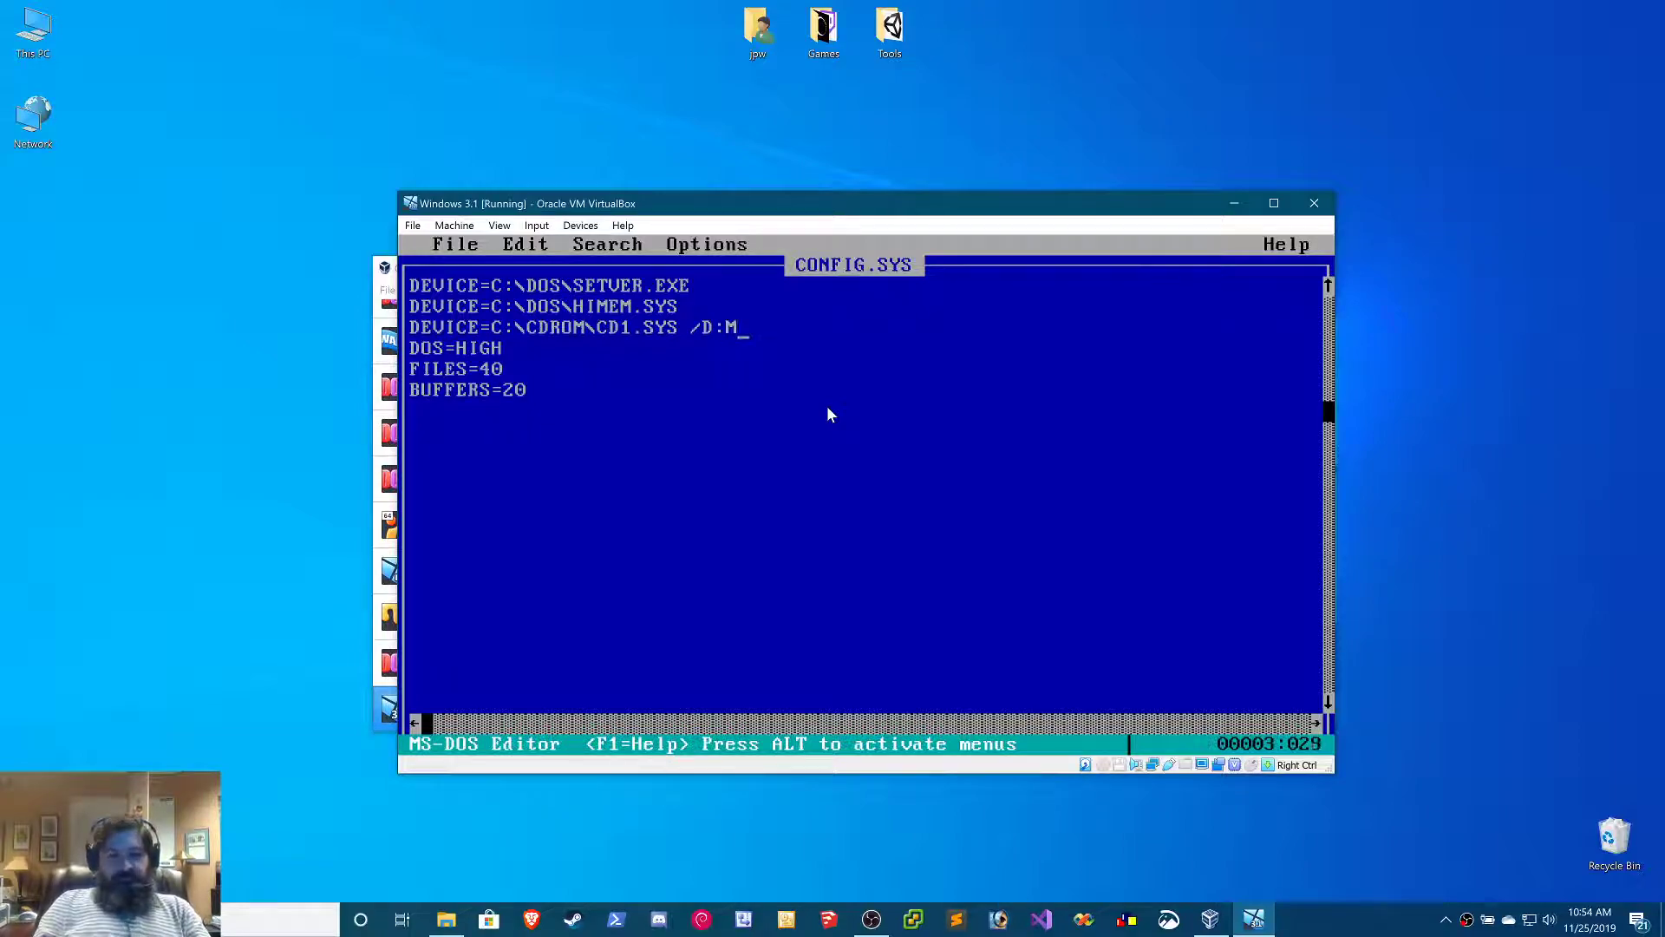
{"action": "type", "text": "SCD001"}
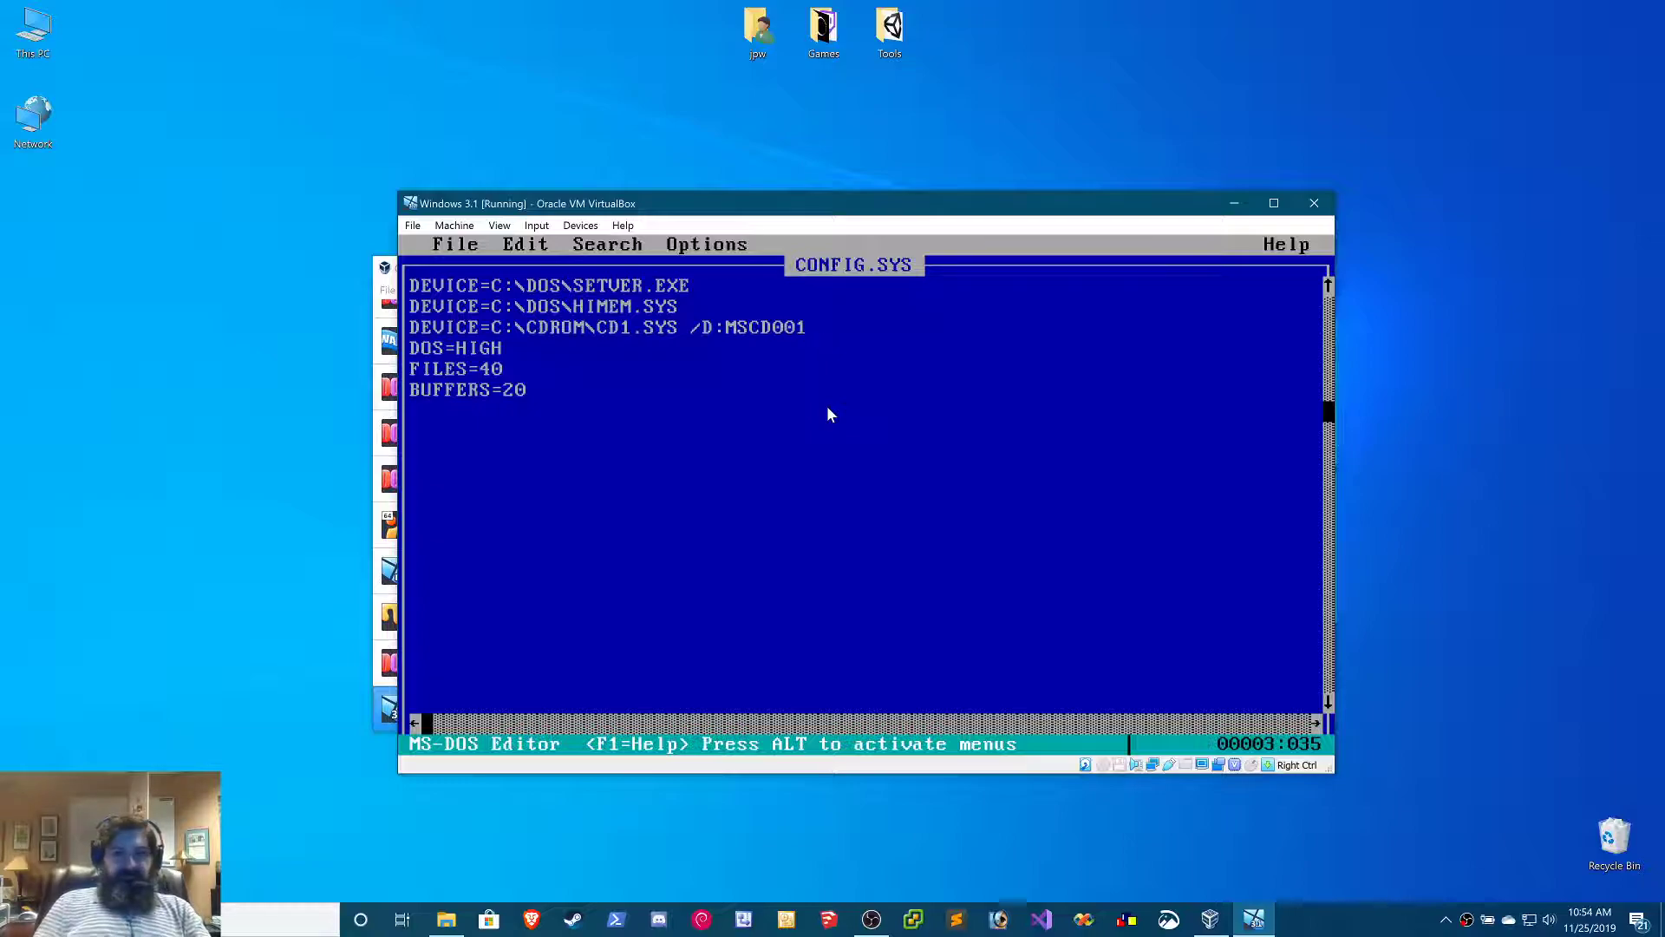
Add the line DEVICE=C:\MSMOUSE\MOUSE.SYS directly below the CD-ROM driver line in config.sys
{"action": "key", "text": "Return"}
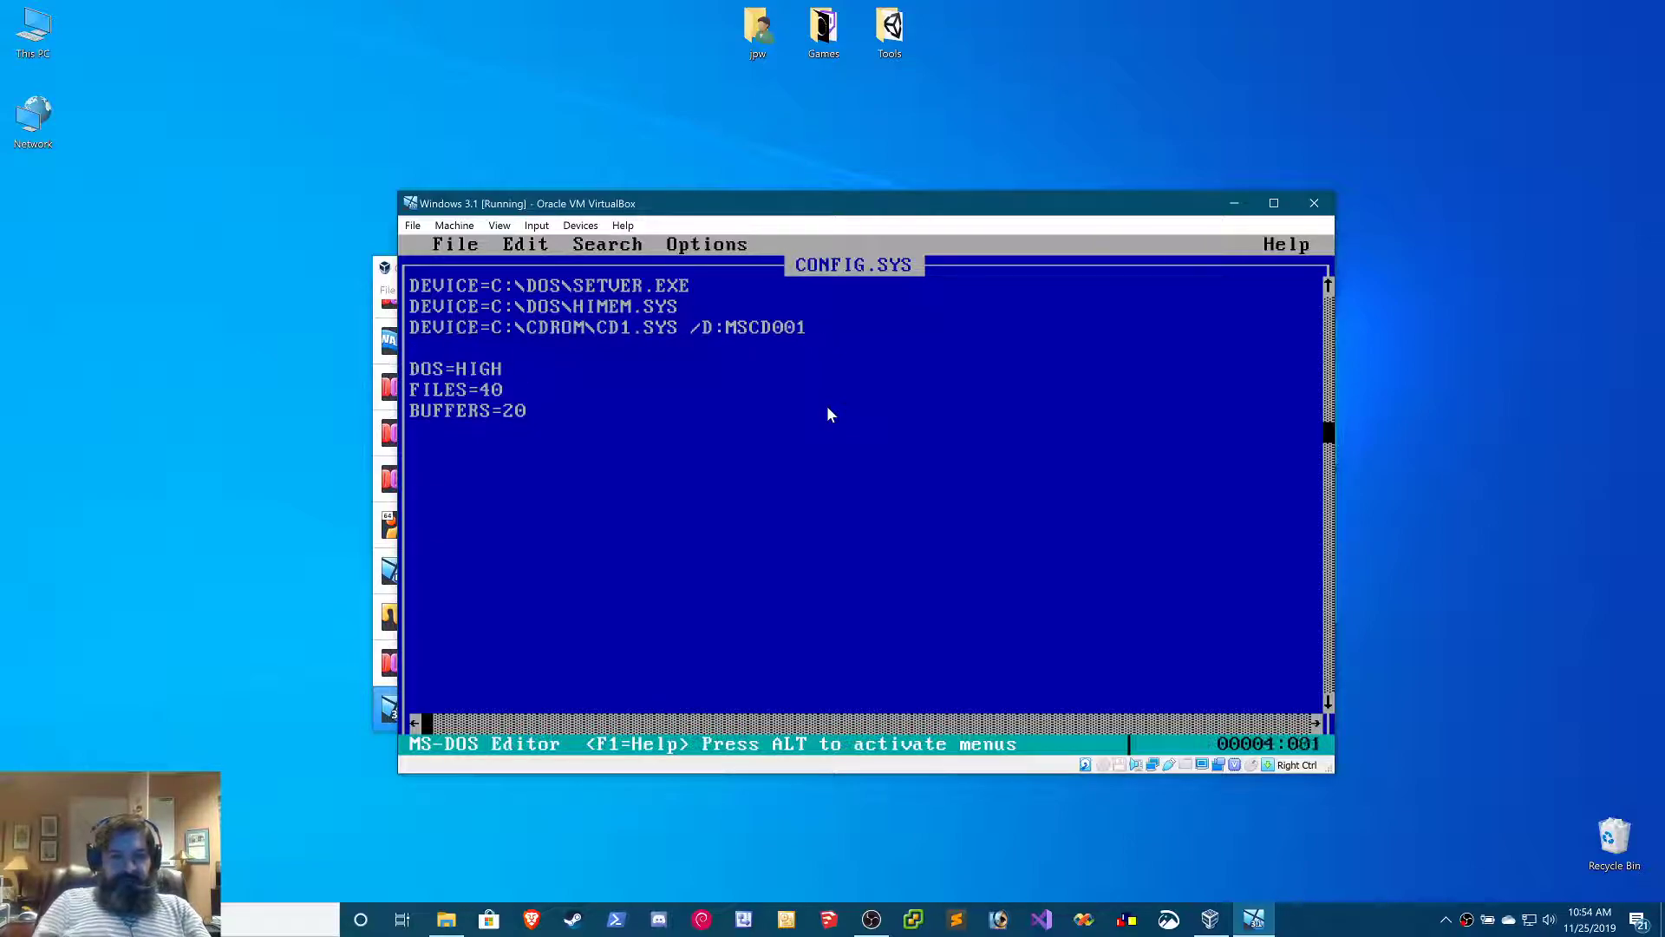
{"action": "type", "text": "DEVICE=C"}
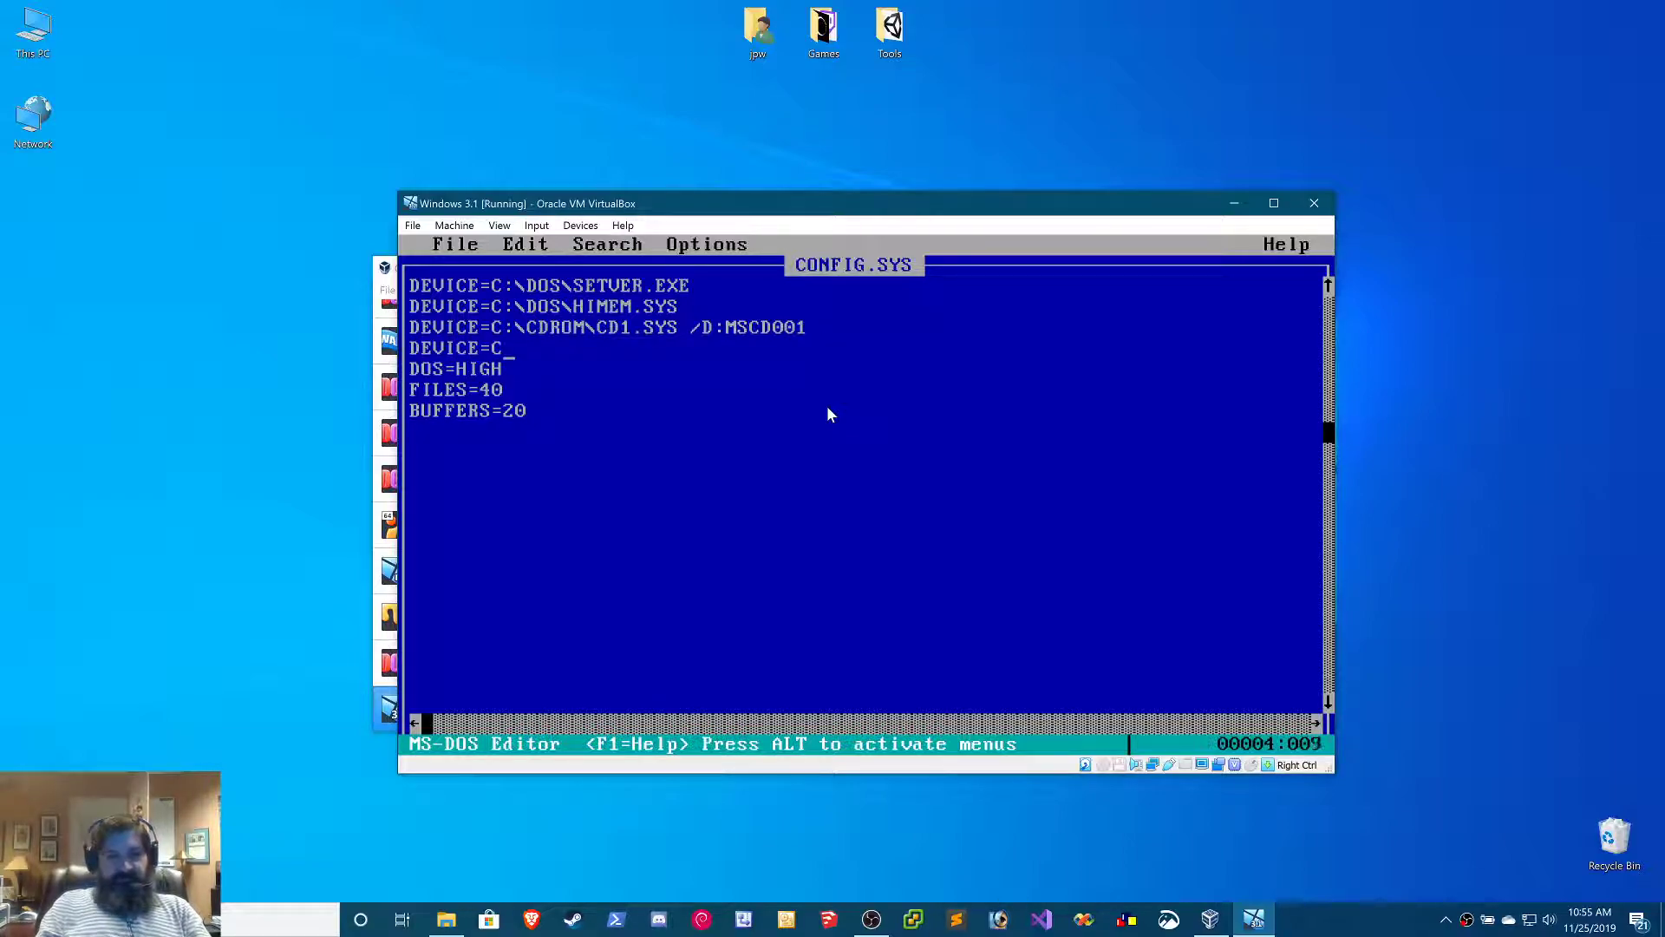
{"action": "type", "text": ":\\MOUSE\\"}
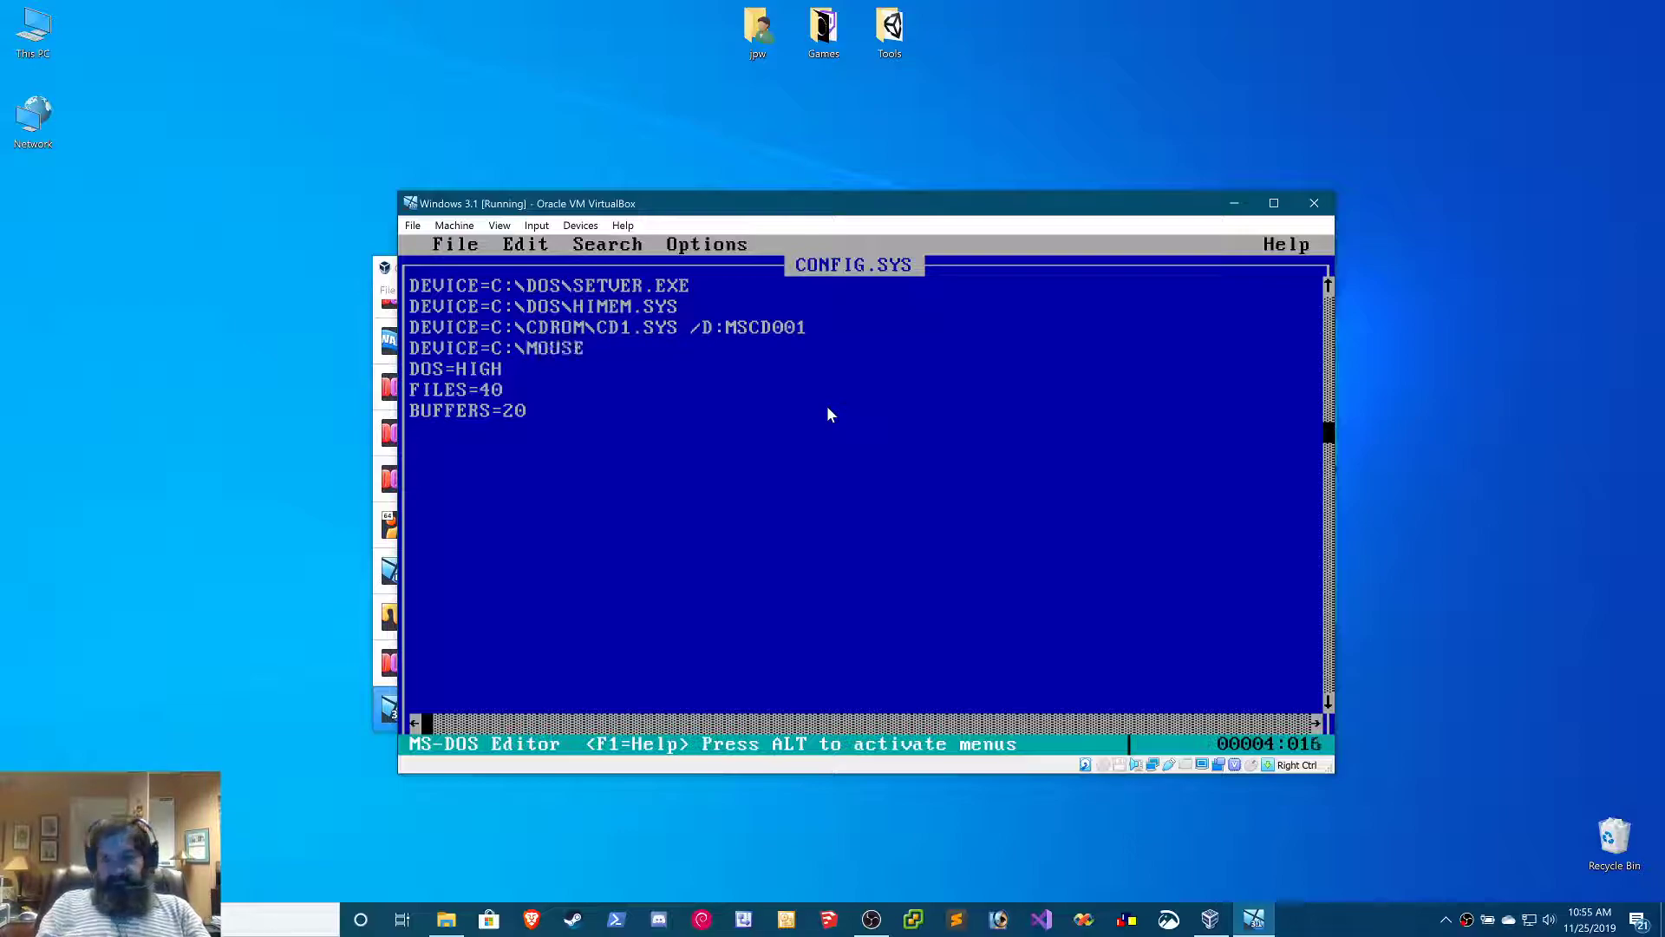
{"action": "key", "text": "BackSpace"}
{"action": "key", "text": "BackSpace"}
{"action": "key", "text": "BackSpace"}
{"action": "key", "text": "BackSpace"}
{"action": "key", "text": "BackSpace"}
{"action": "key", "text": "BackSpace"}
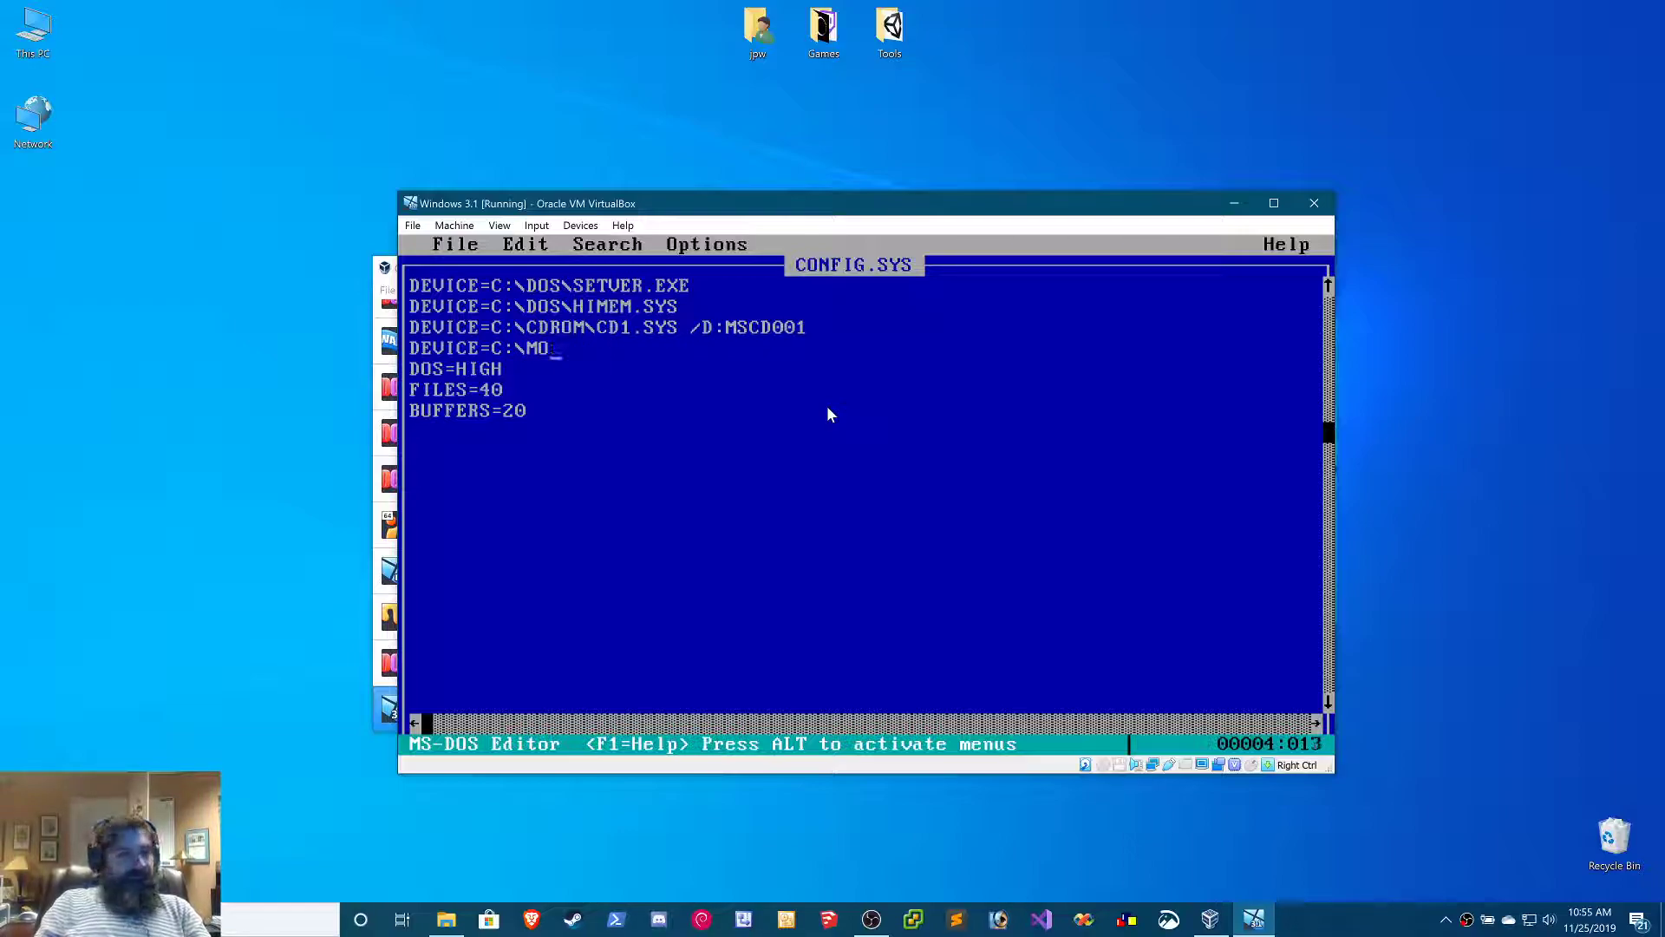
{"action": "type", "text": "MSMOUSE\\"}
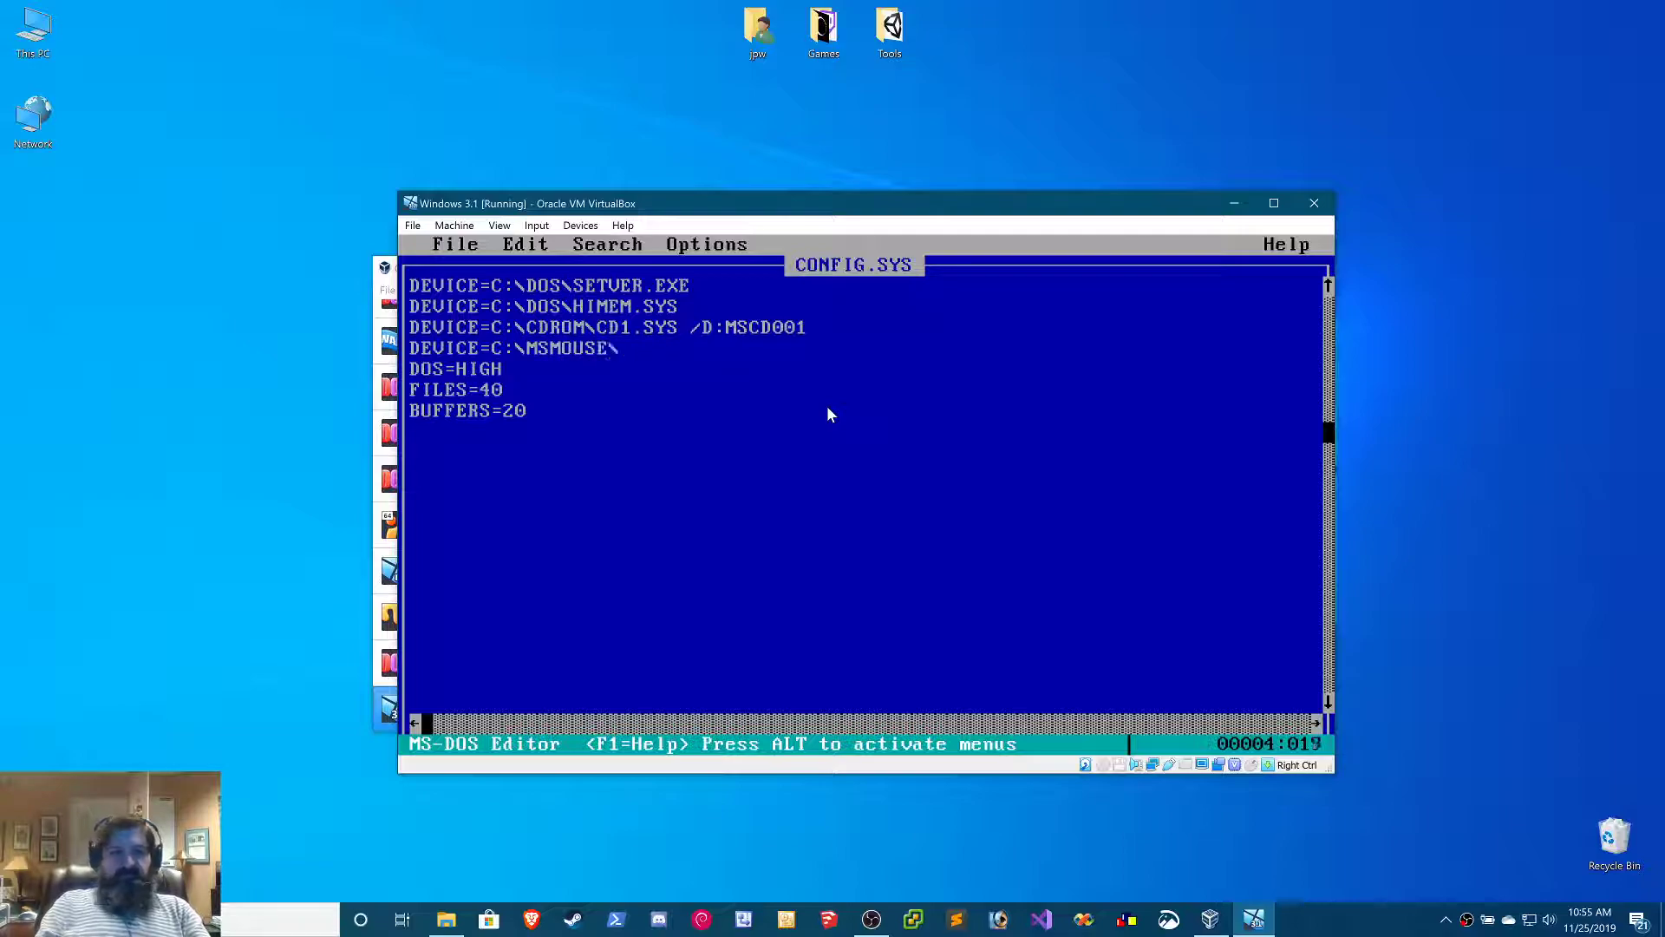
{"action": "type", "text": "MOUSE.SYS"}
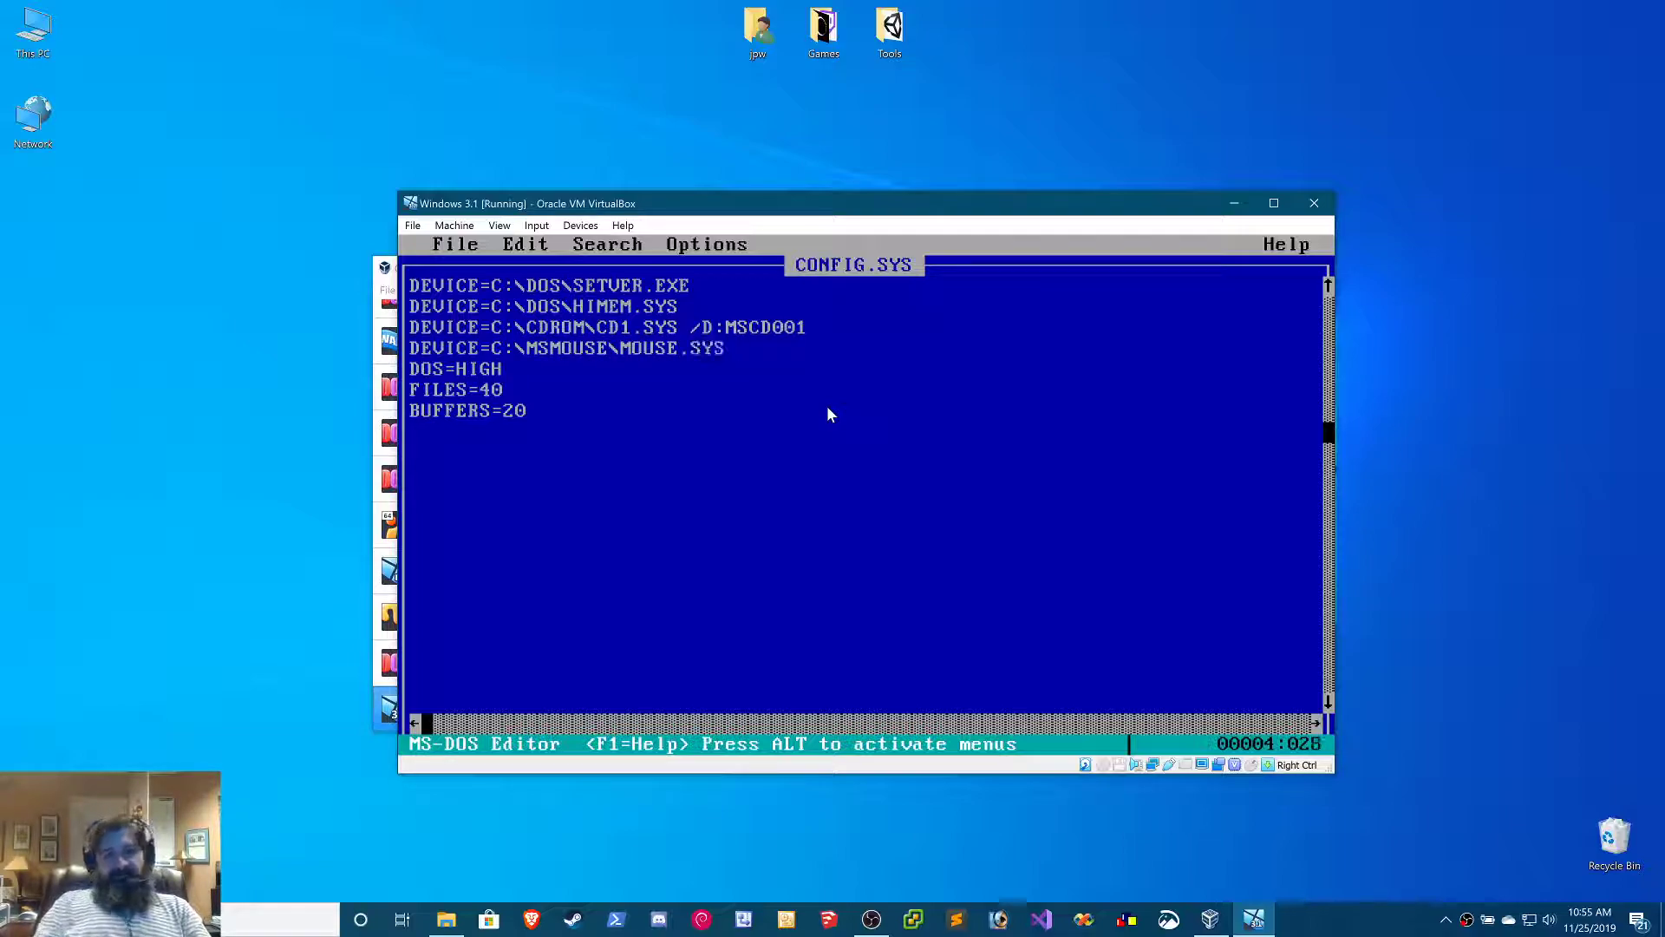
Save config.sys and exit the MS-DOS Editor
{"action": "key", "text": "alt+f"}
{"action": "key", "text": "s"}
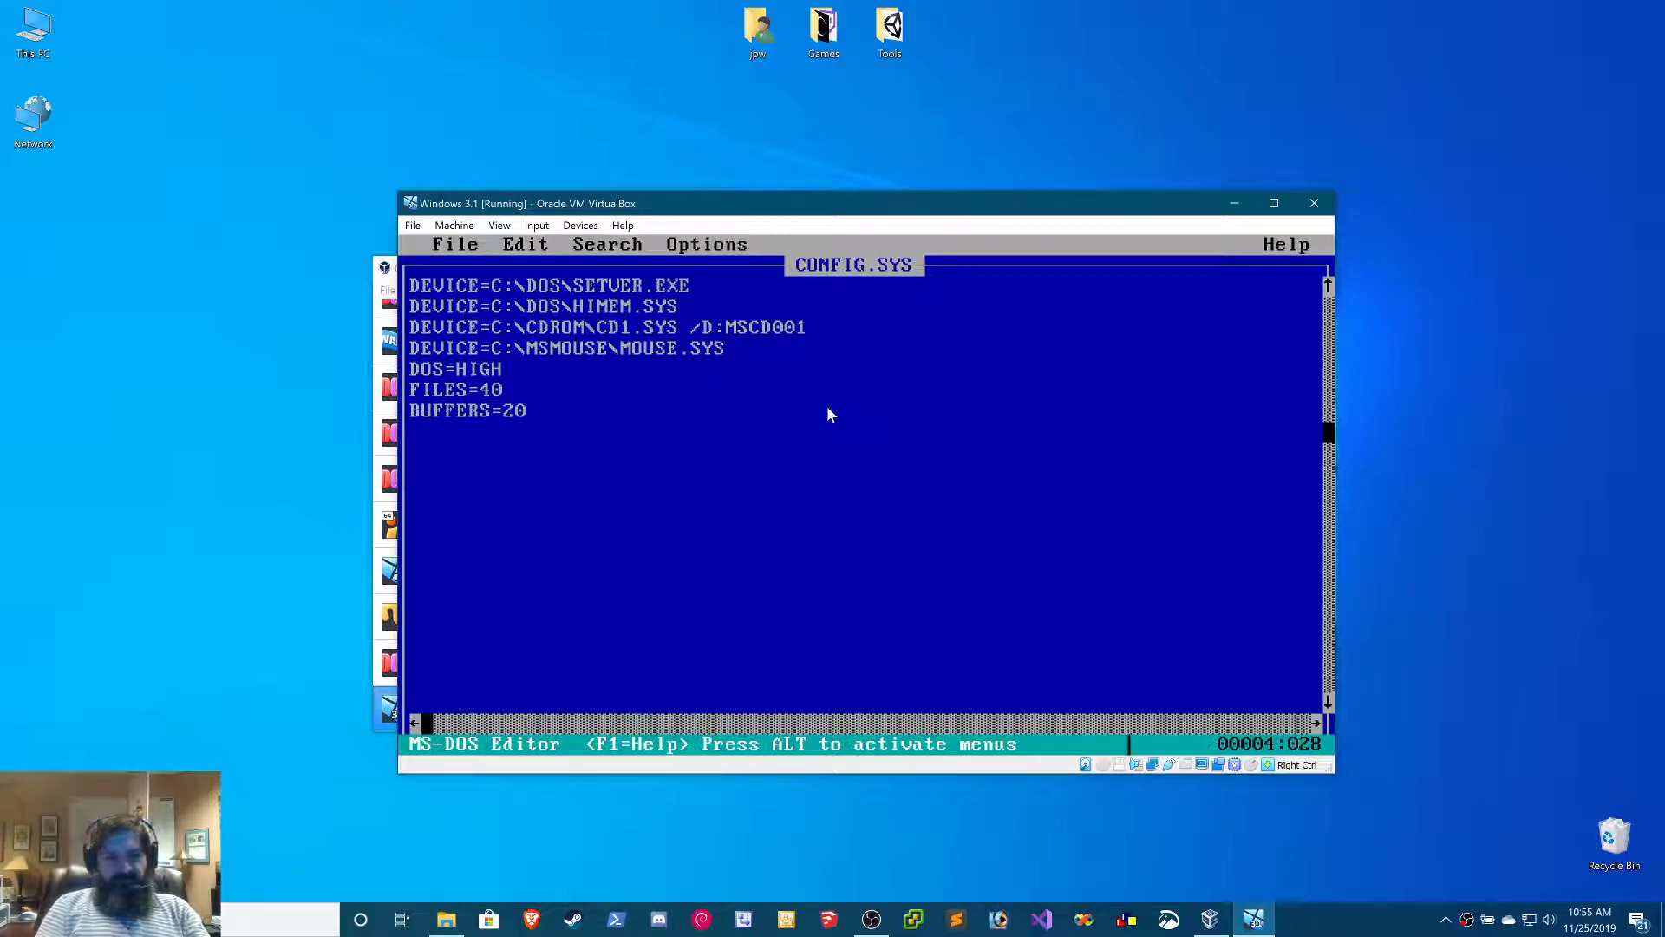
{"action": "key", "text": "alt"}
{"action": "type", "text": "fx"}
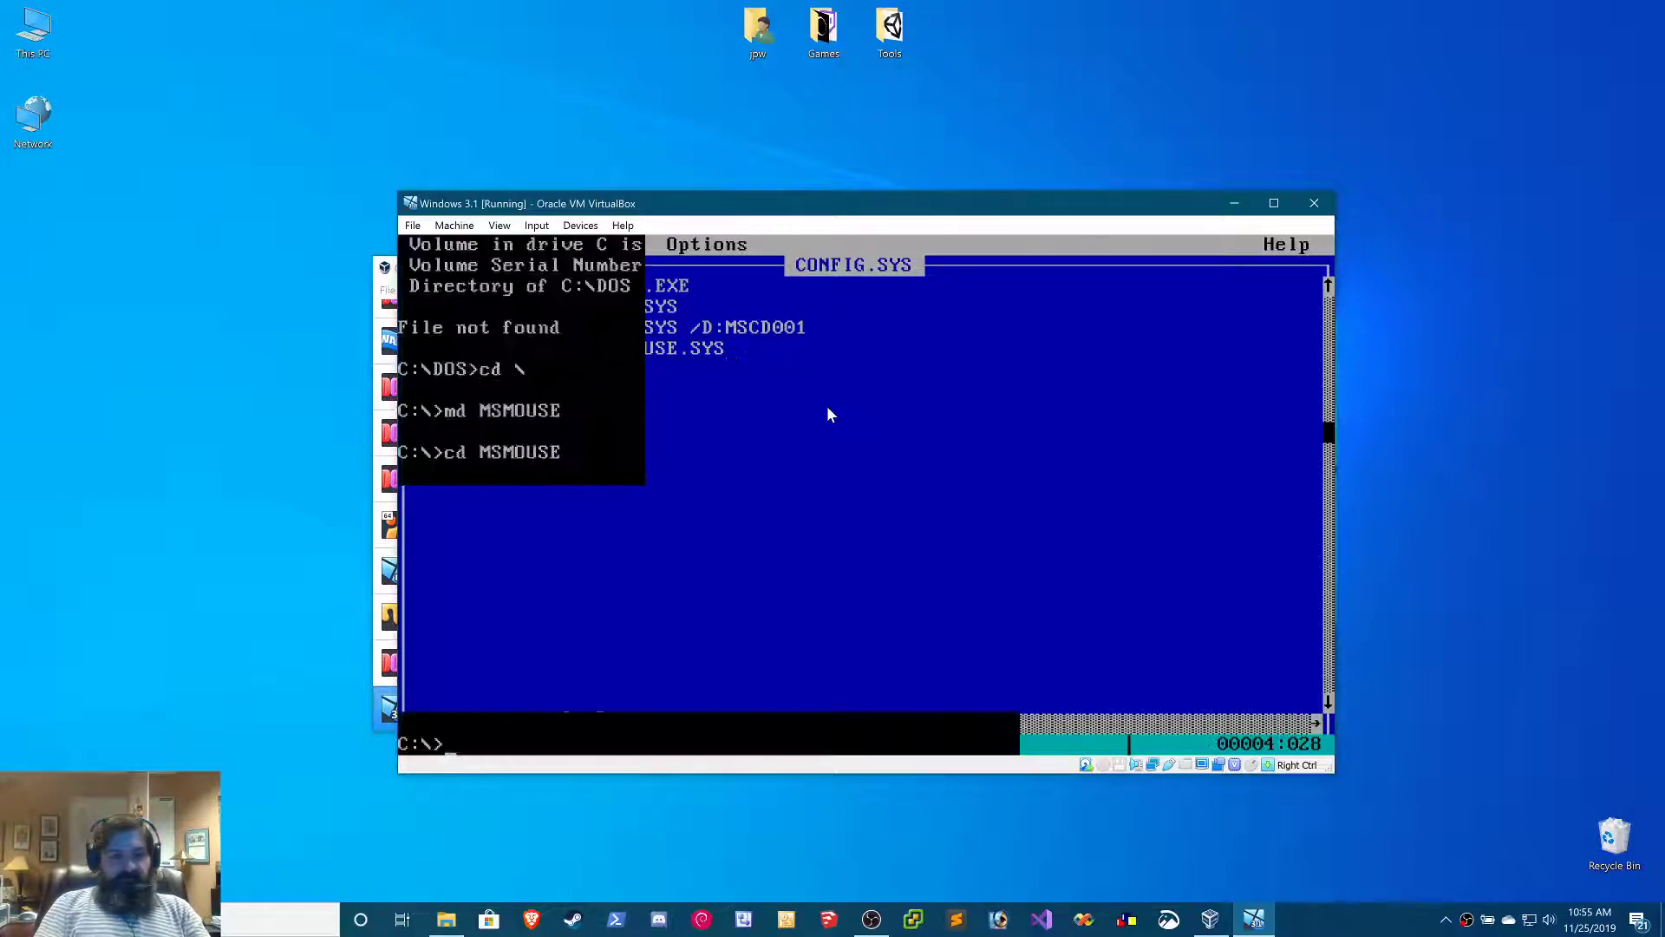
{"action": "type", "text": "edit au"}
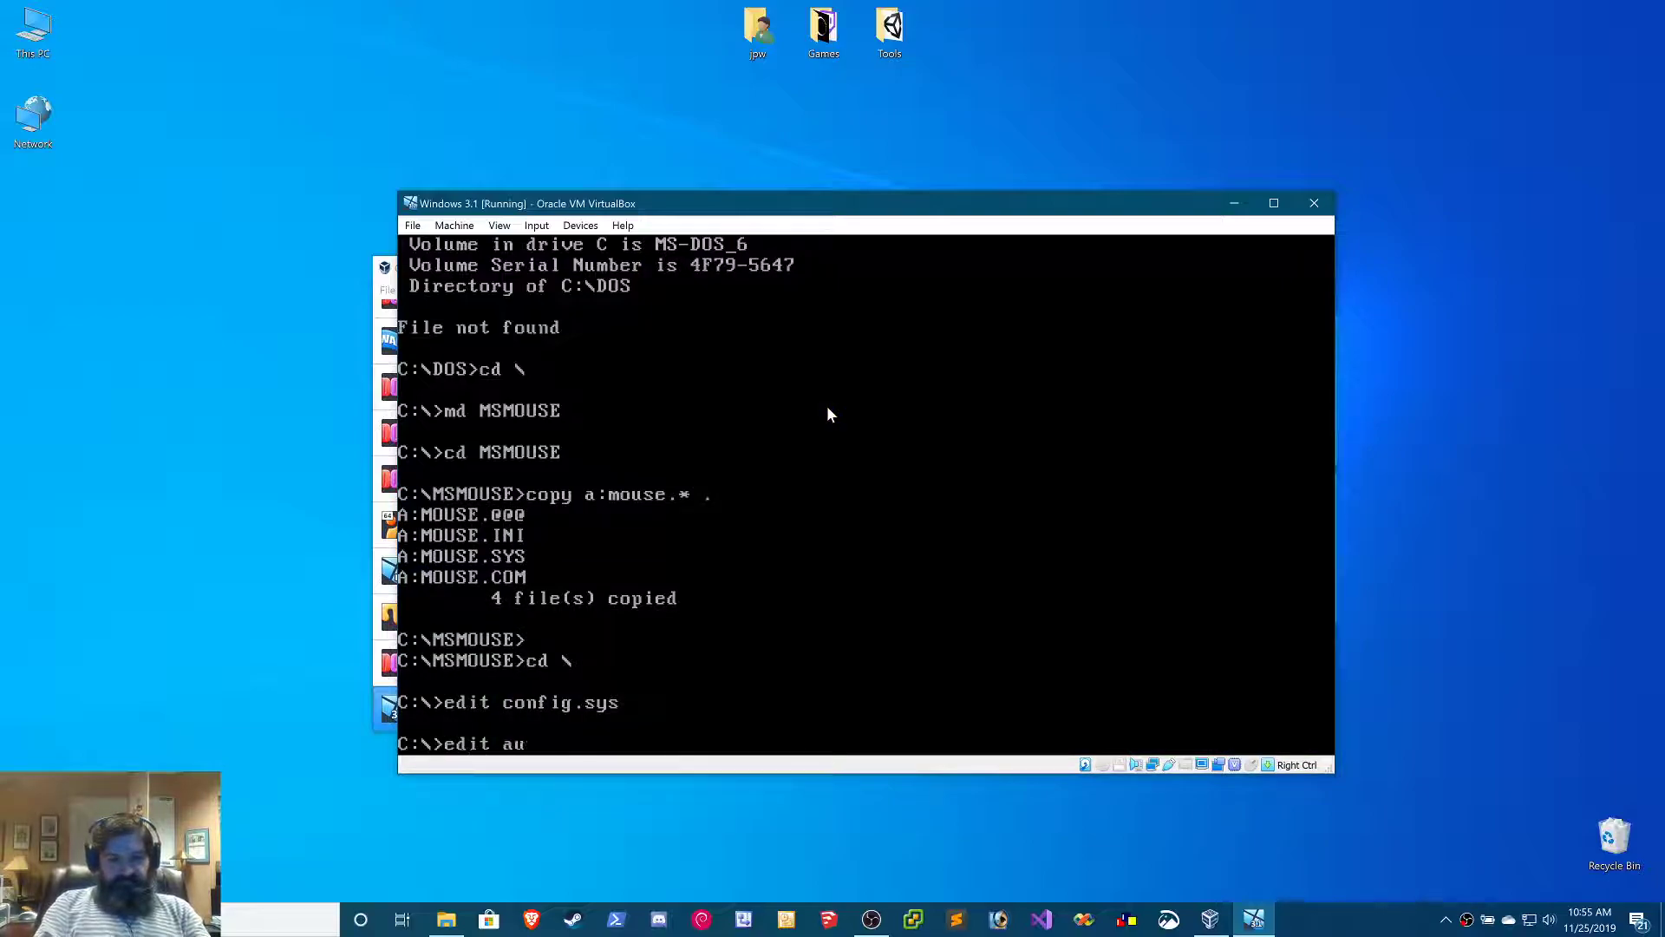
{"action": "type", "text": "toexec.bat"}
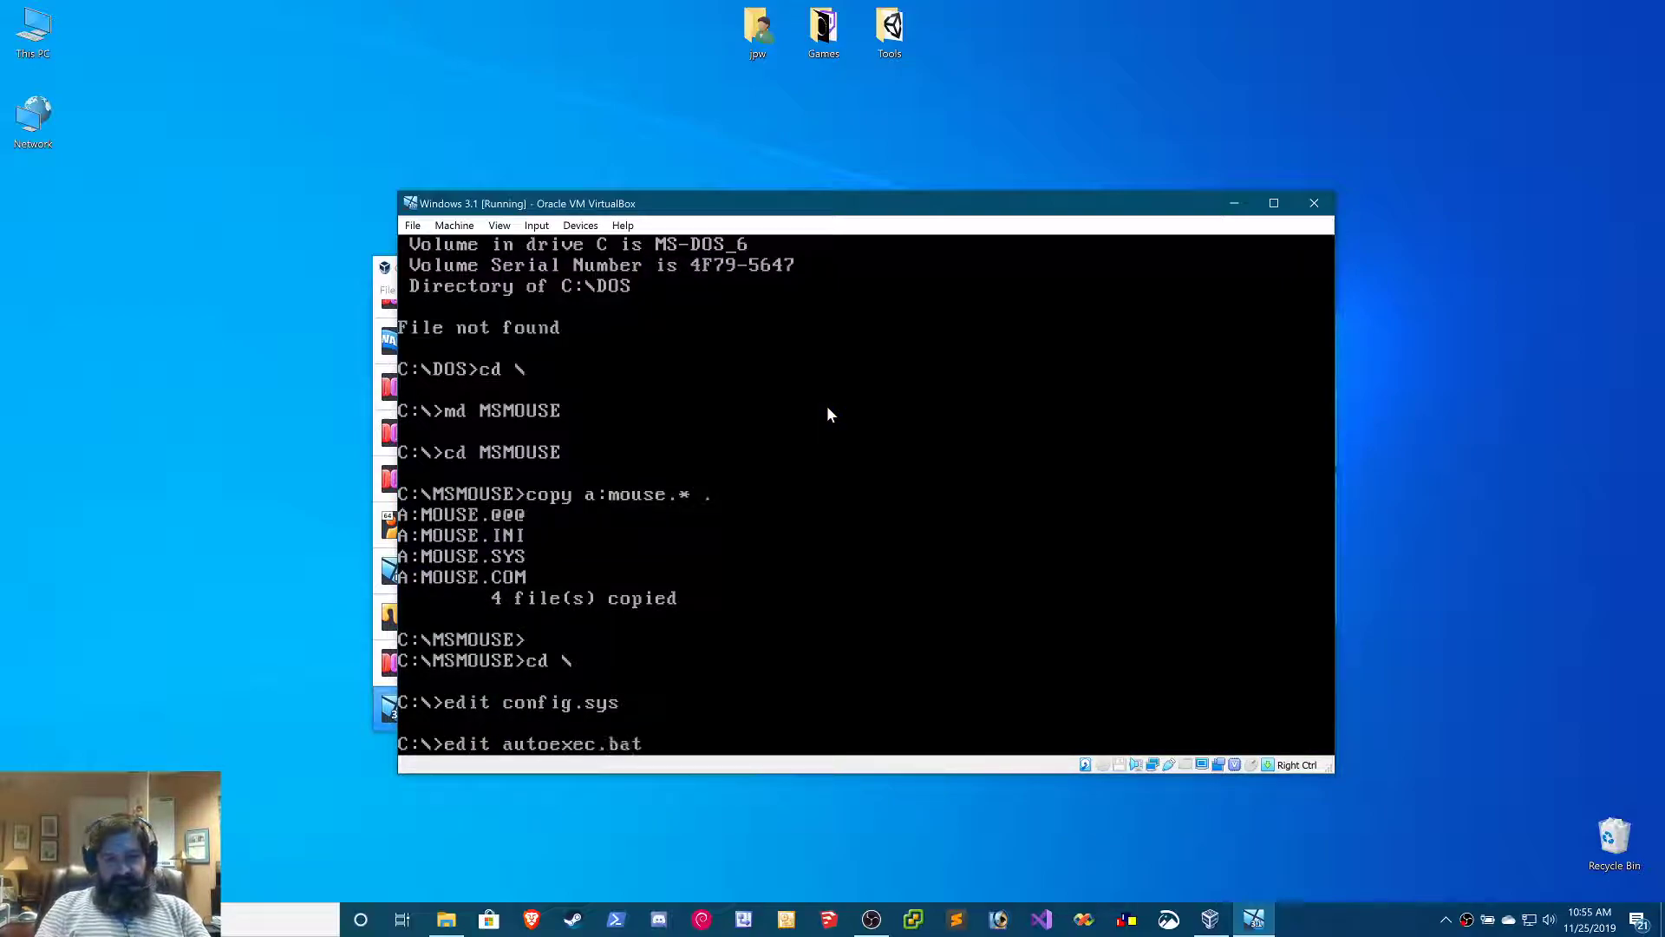
Open autoexec.bat from the root directory in the MS-DOS Editor
{"action": "key", "text": "Return"}
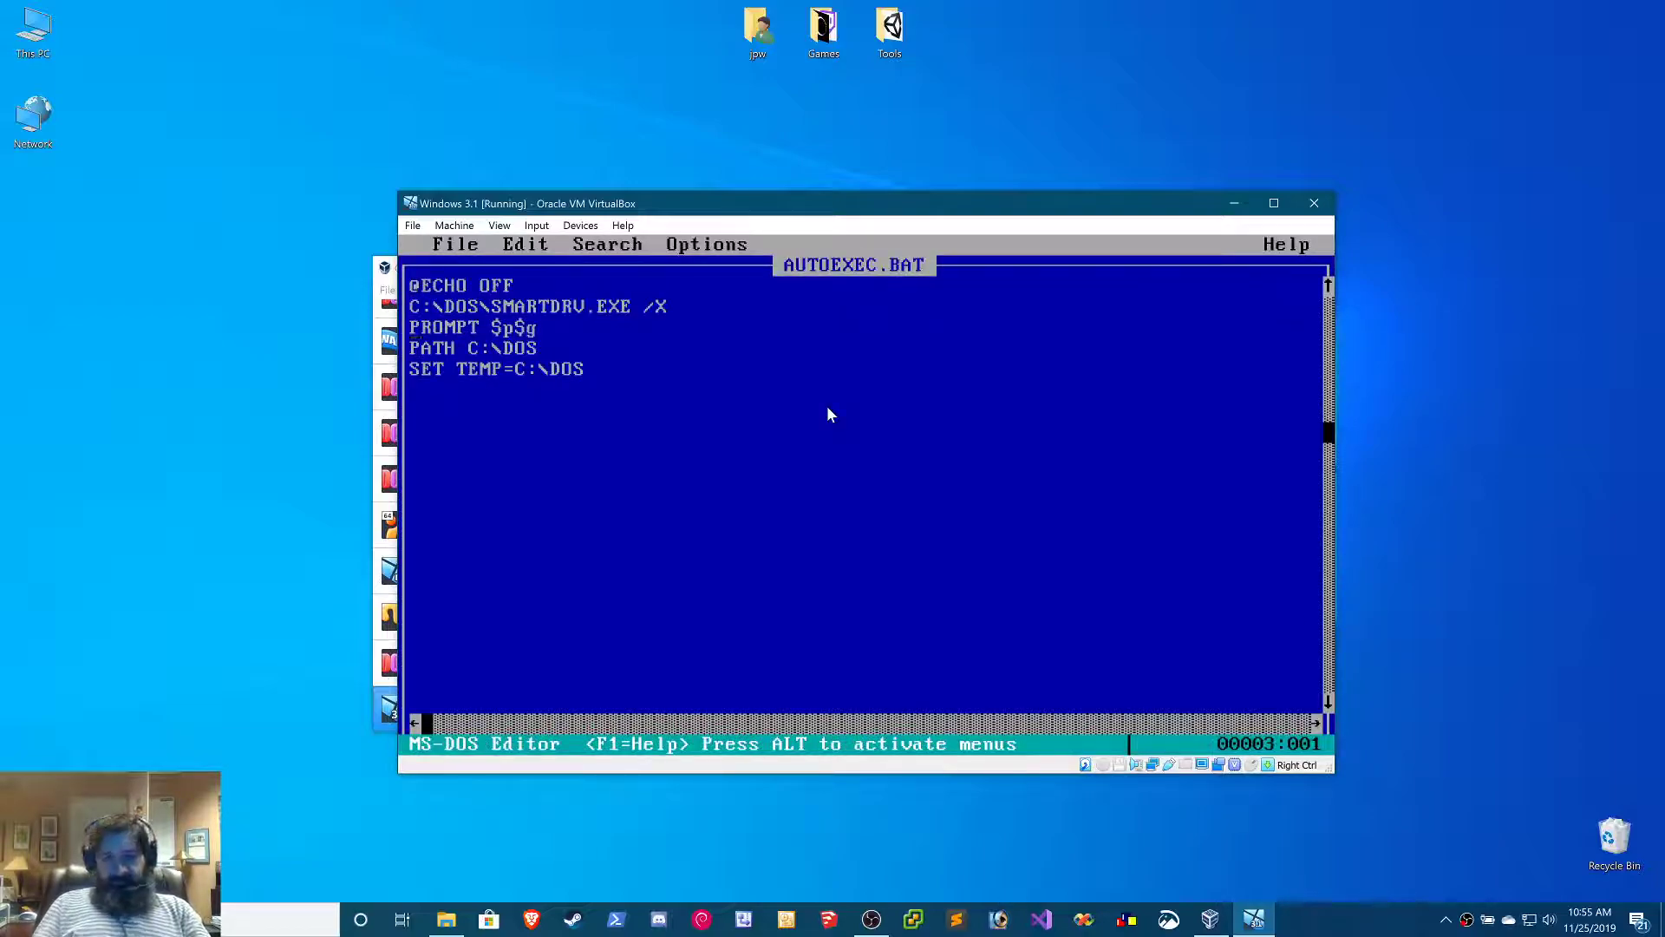
{"action": "key", "text": "Return"}
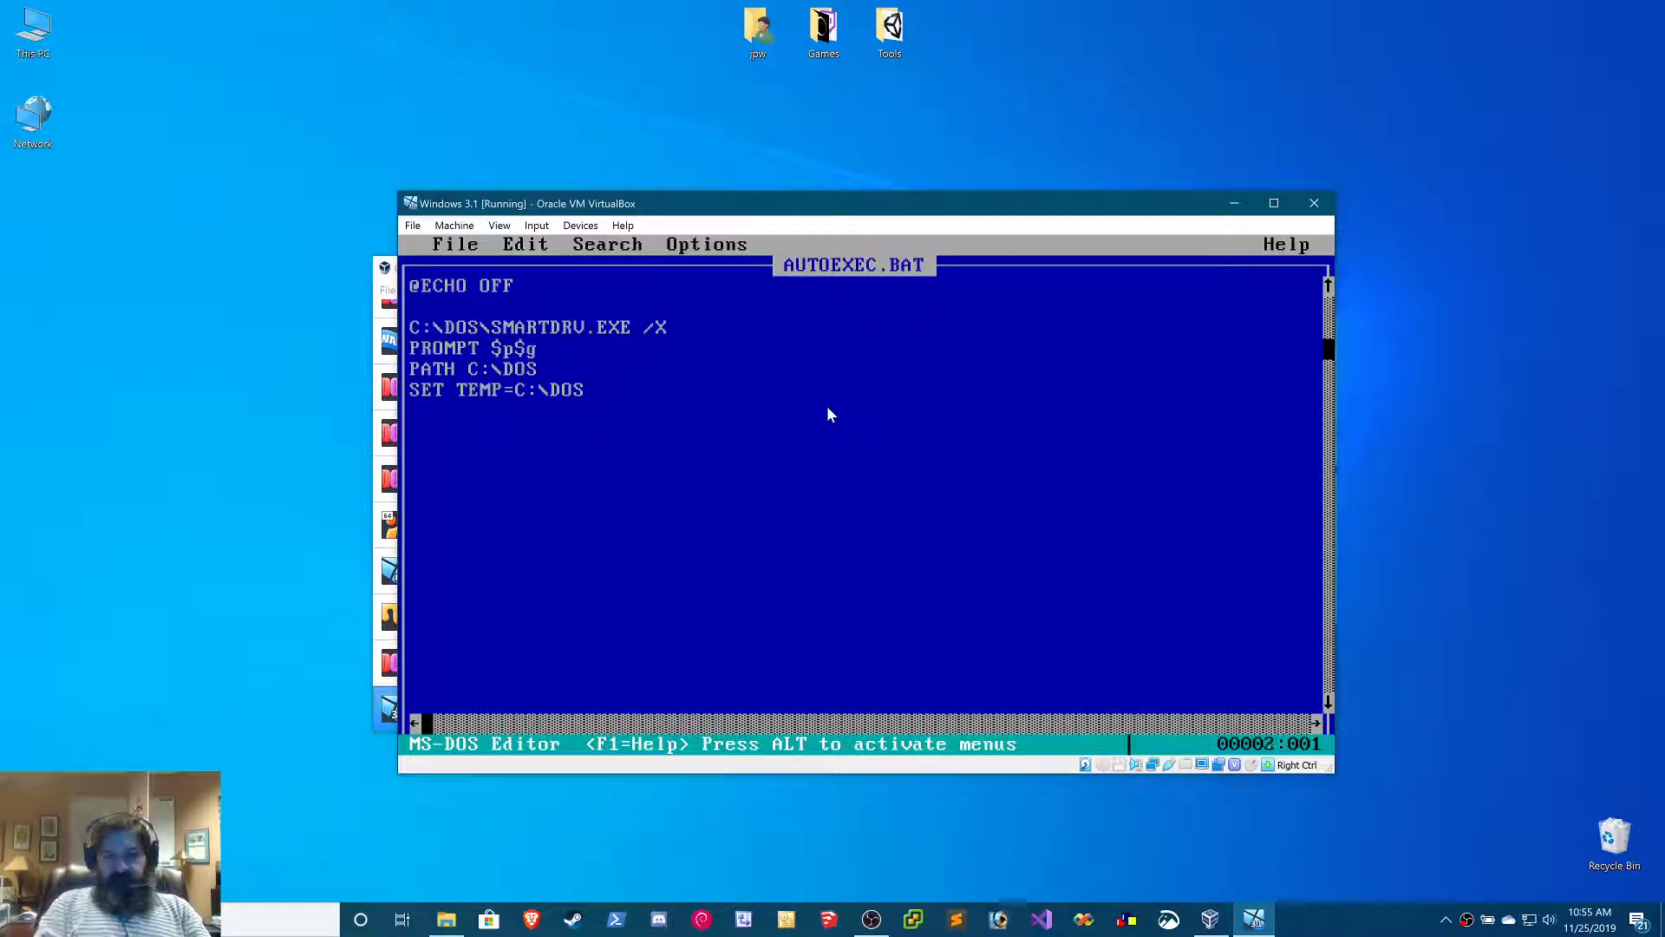
{"action": "type", "text": "C:\\D"}
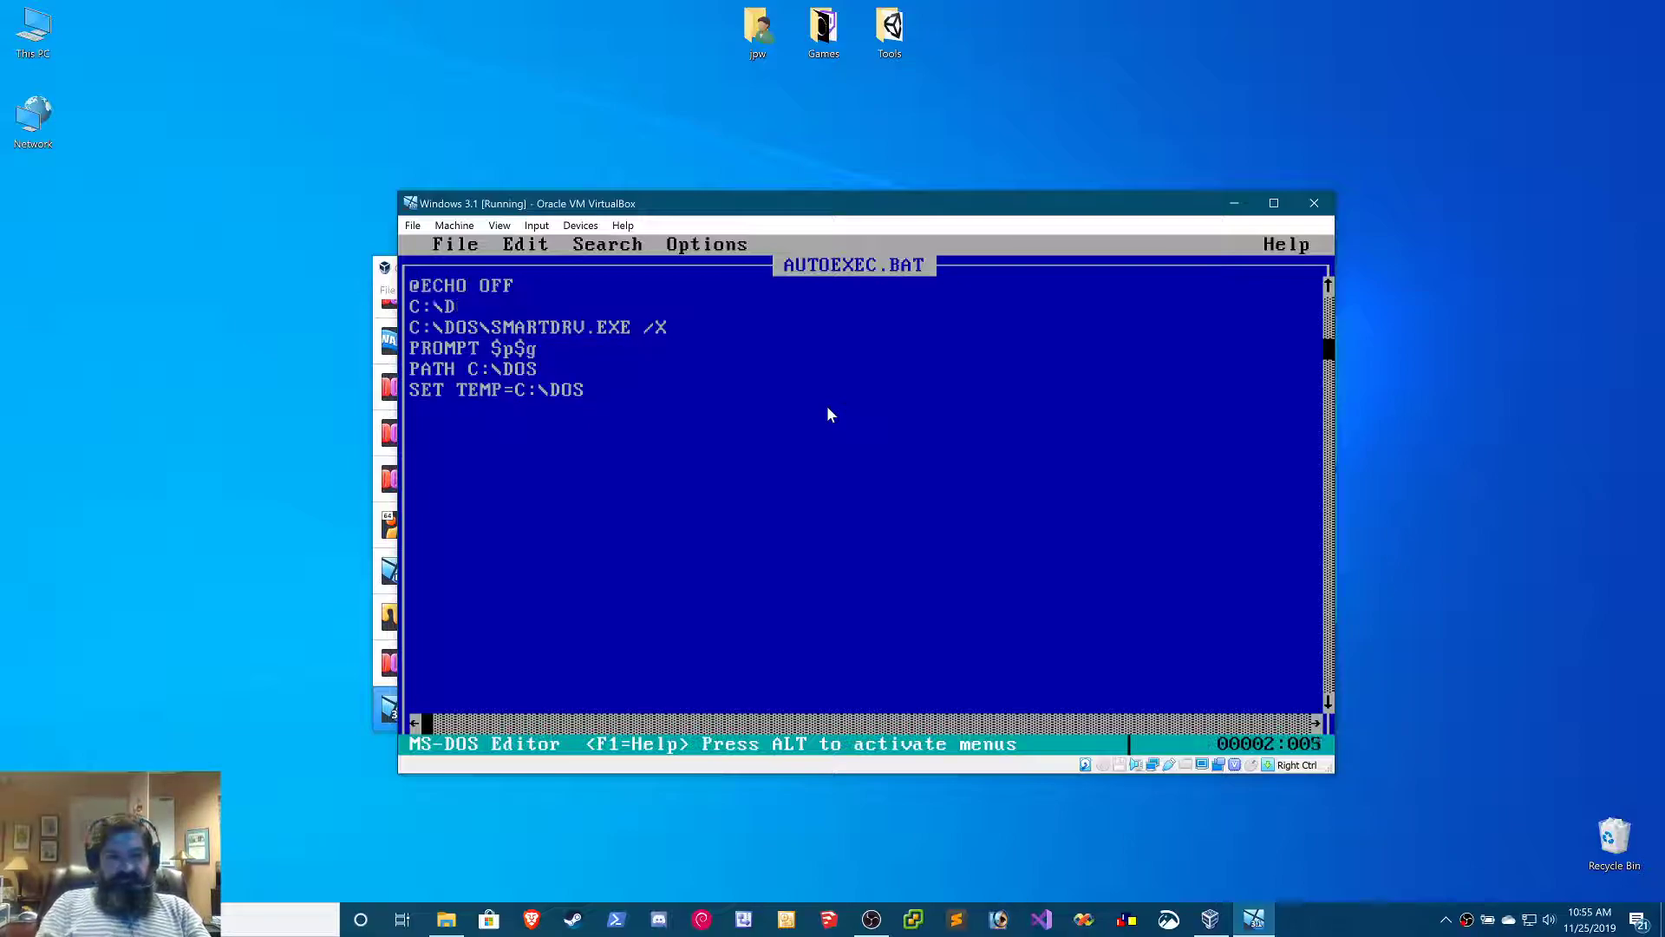
{"action": "type", "text": "OS\\MSC"}
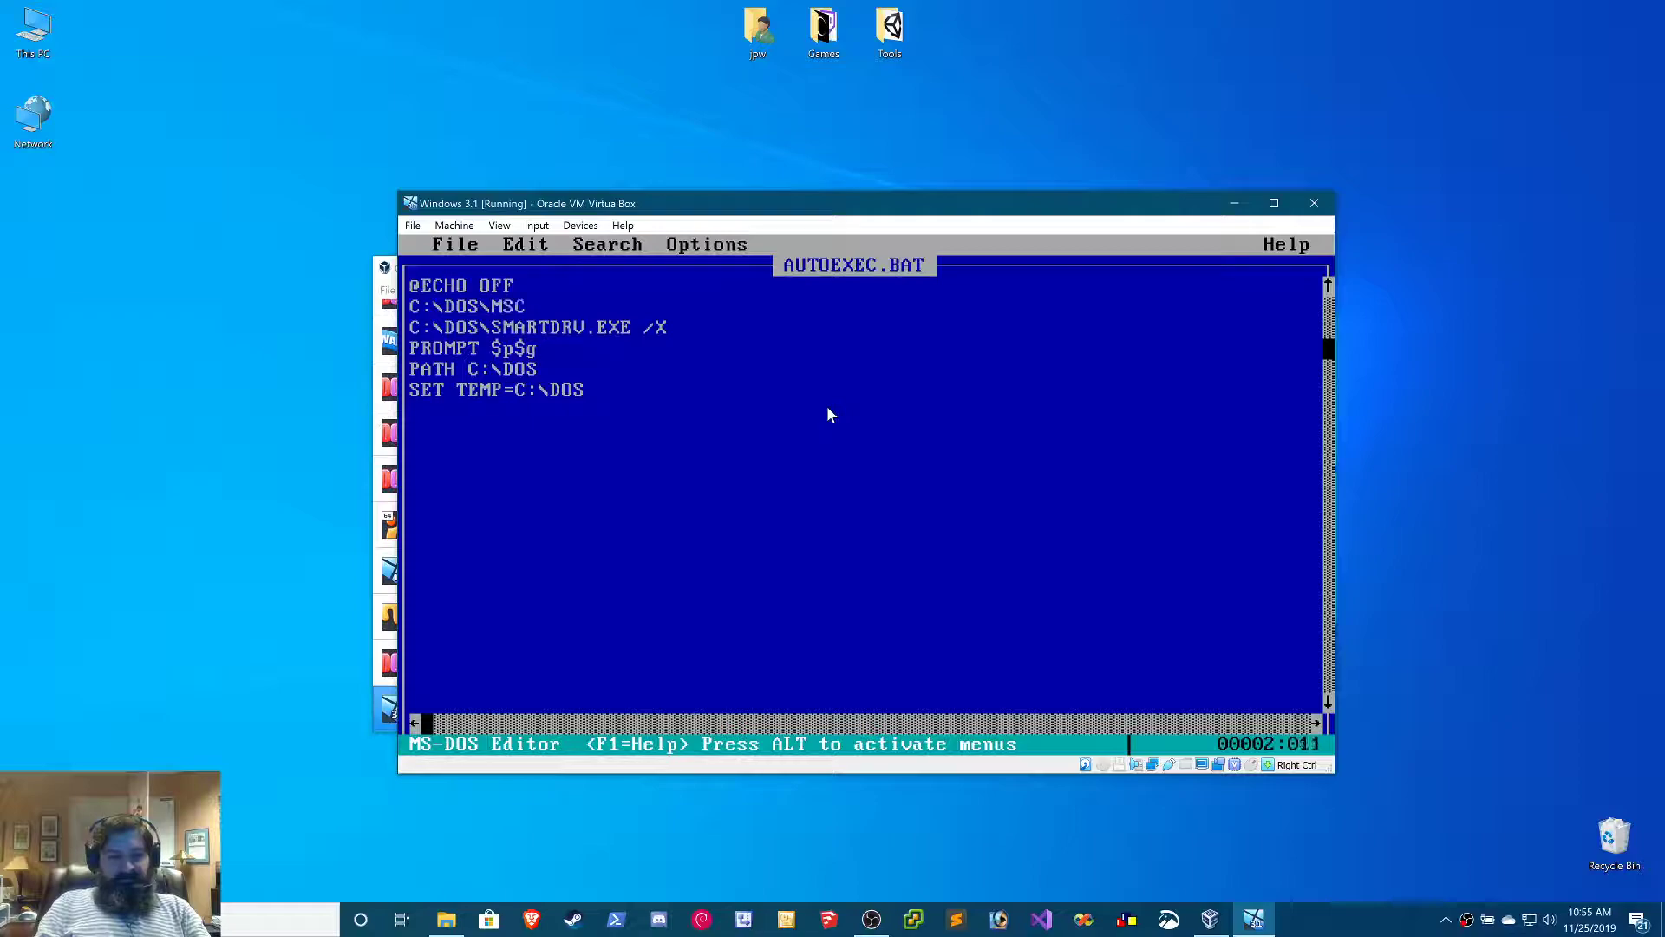
{"action": "type", "text": "DEX"}
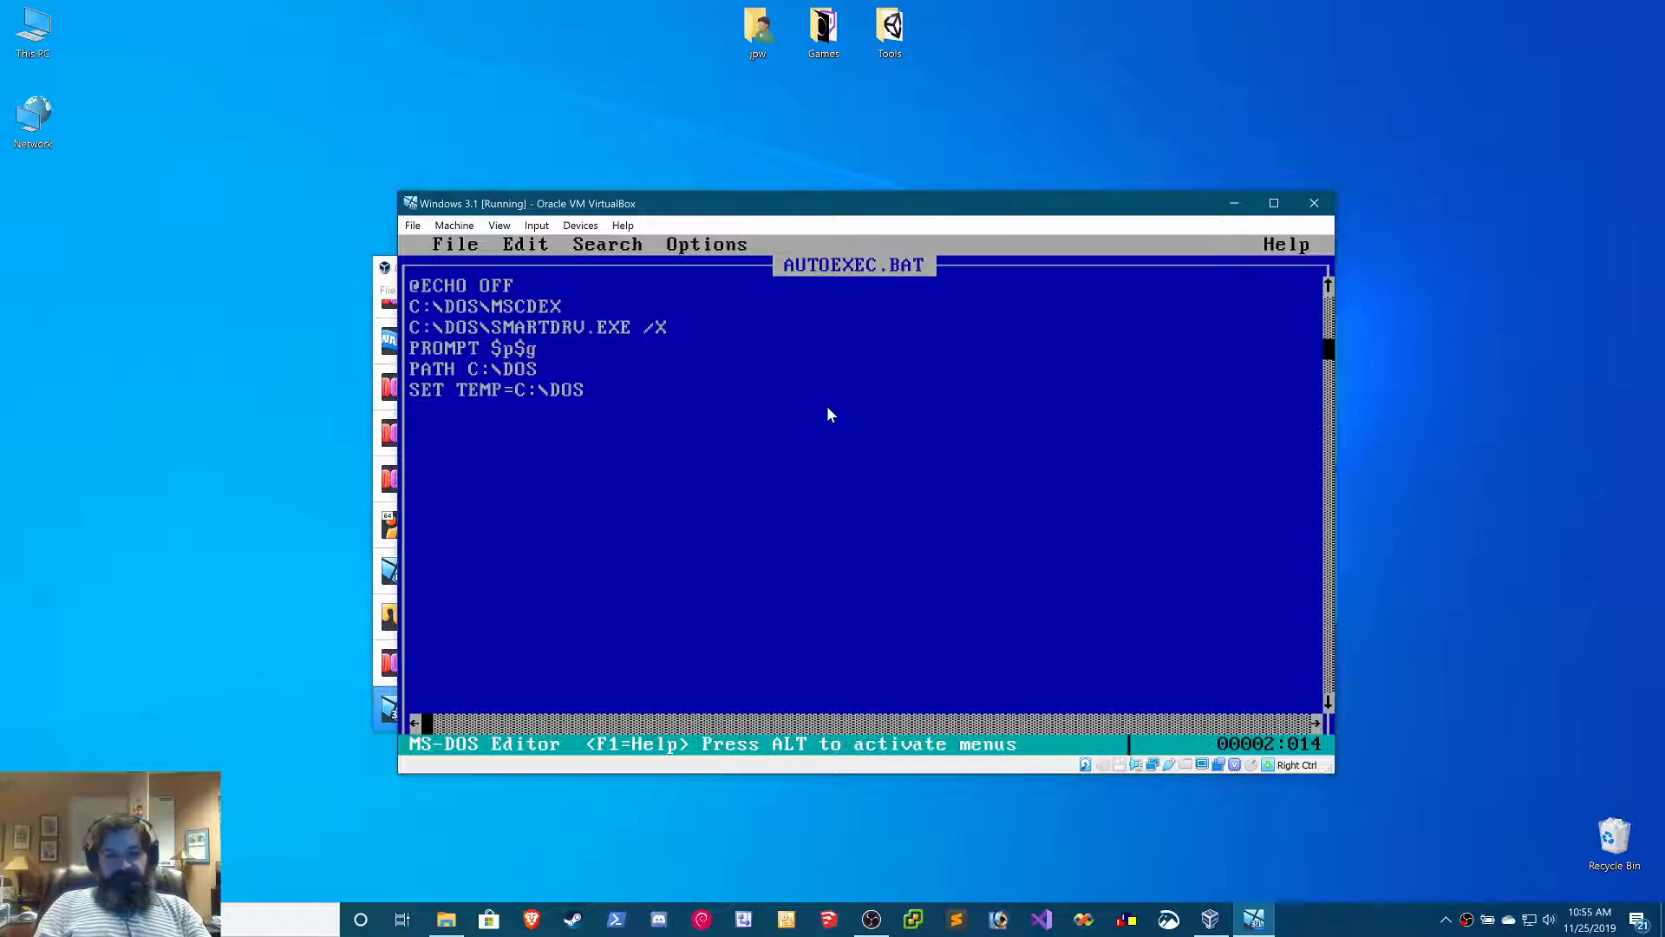
{"action": "type", "text": ".EX"}
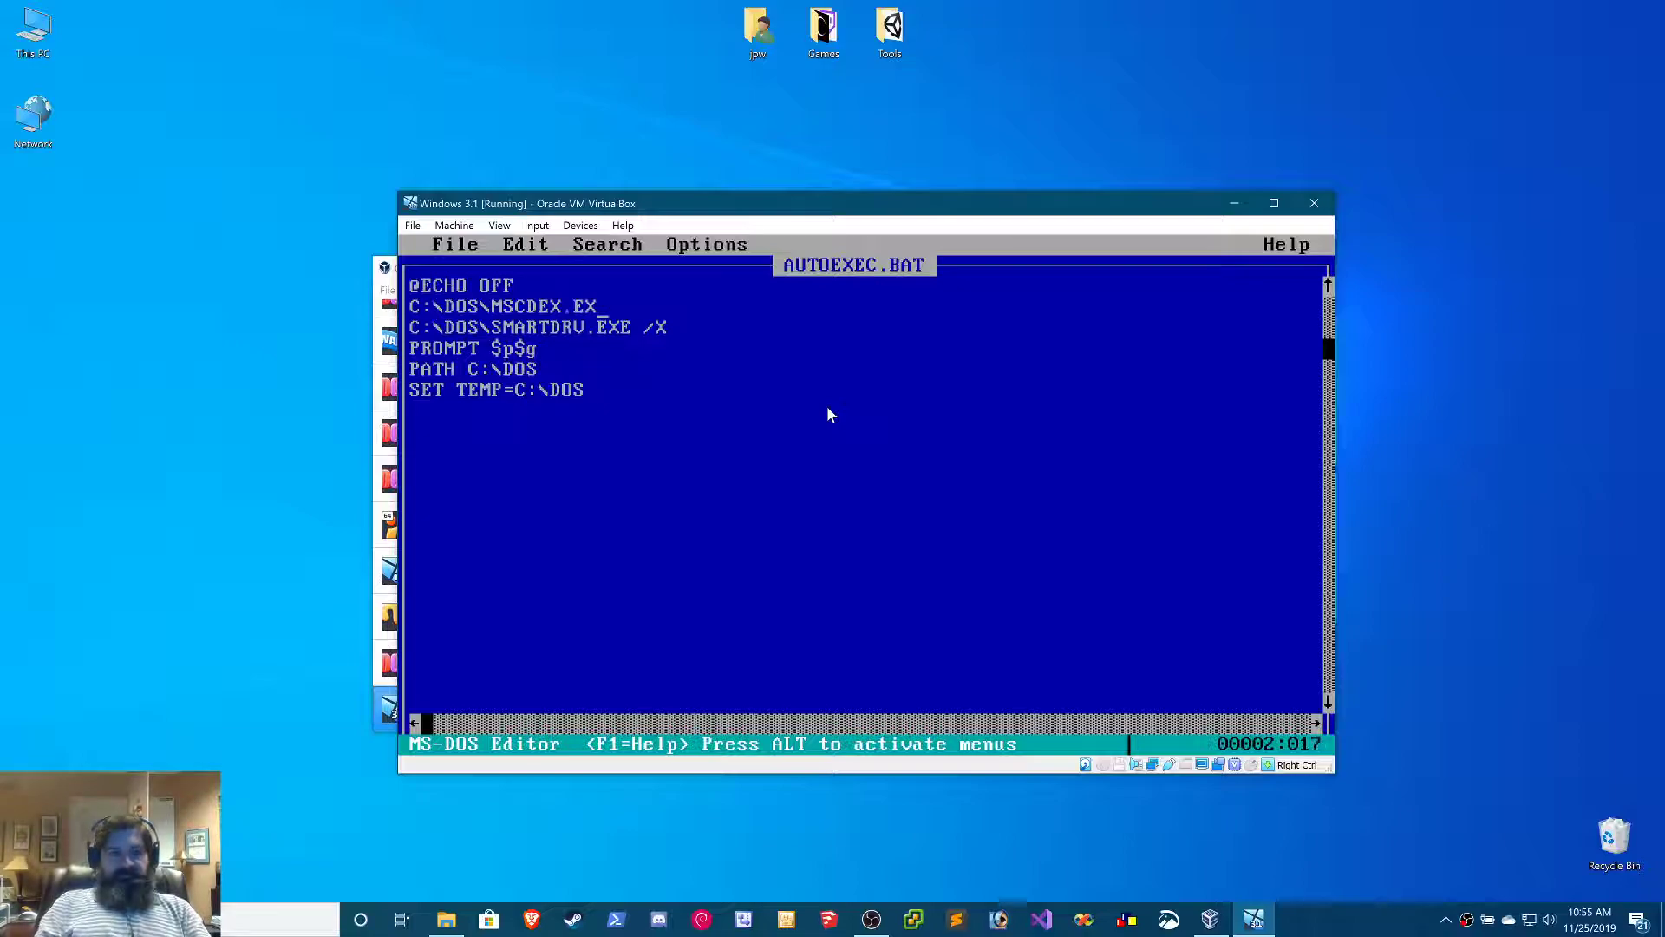
{"action": "type", "text": "E /"}
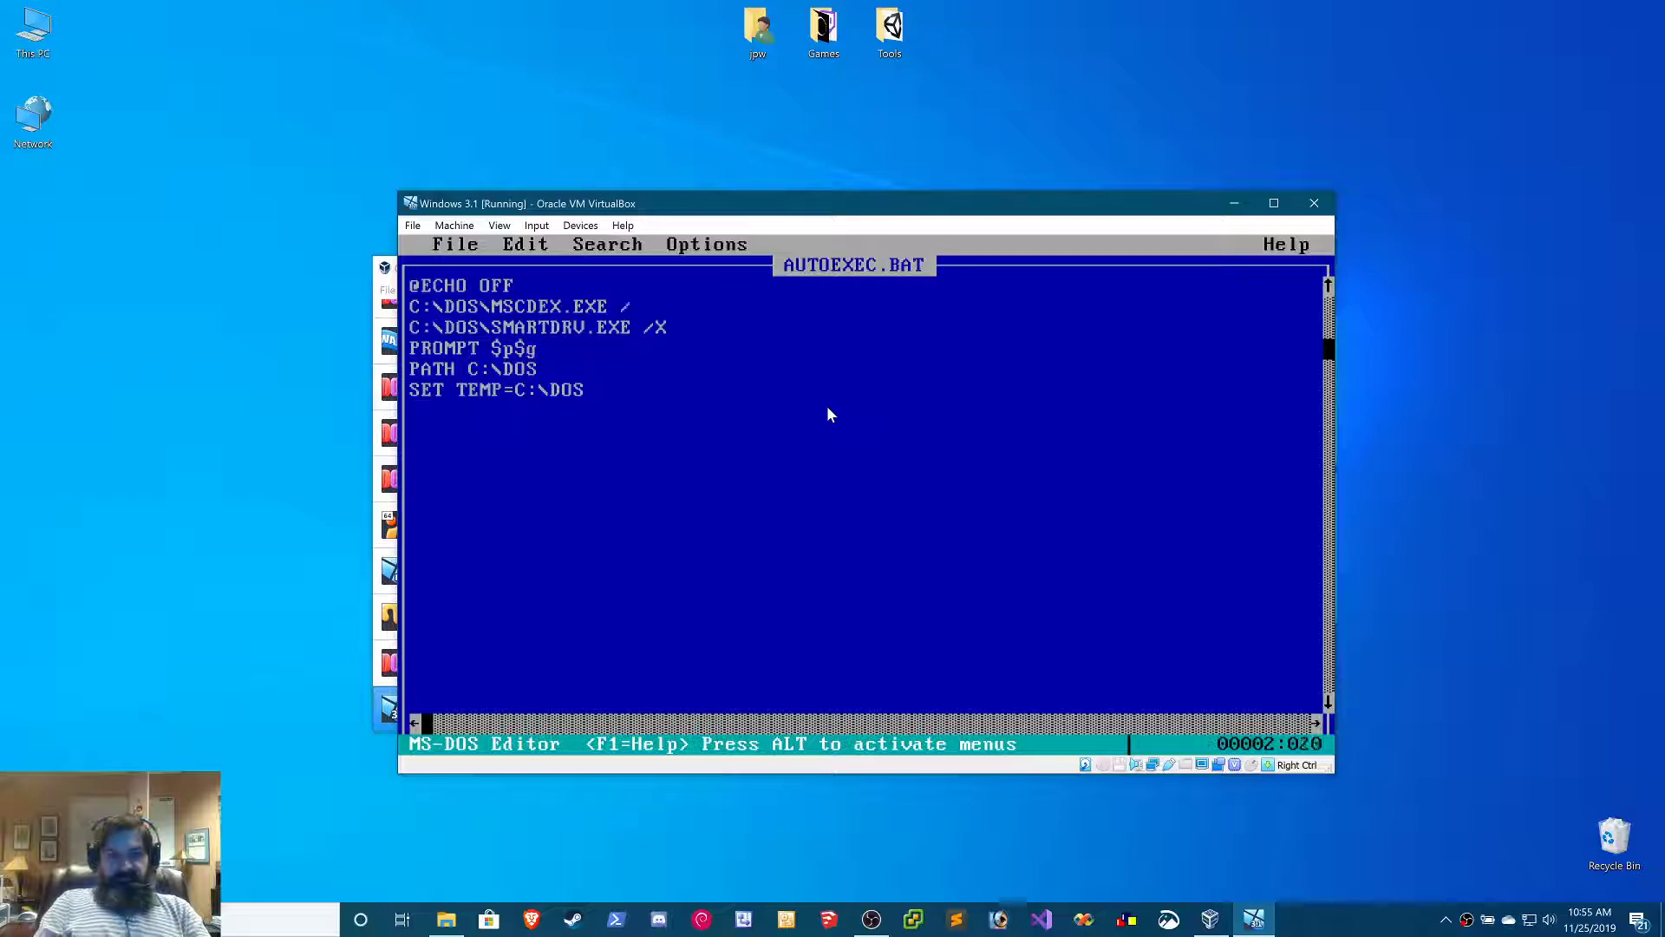
{"action": "type", "text": "D:MSCD001"}
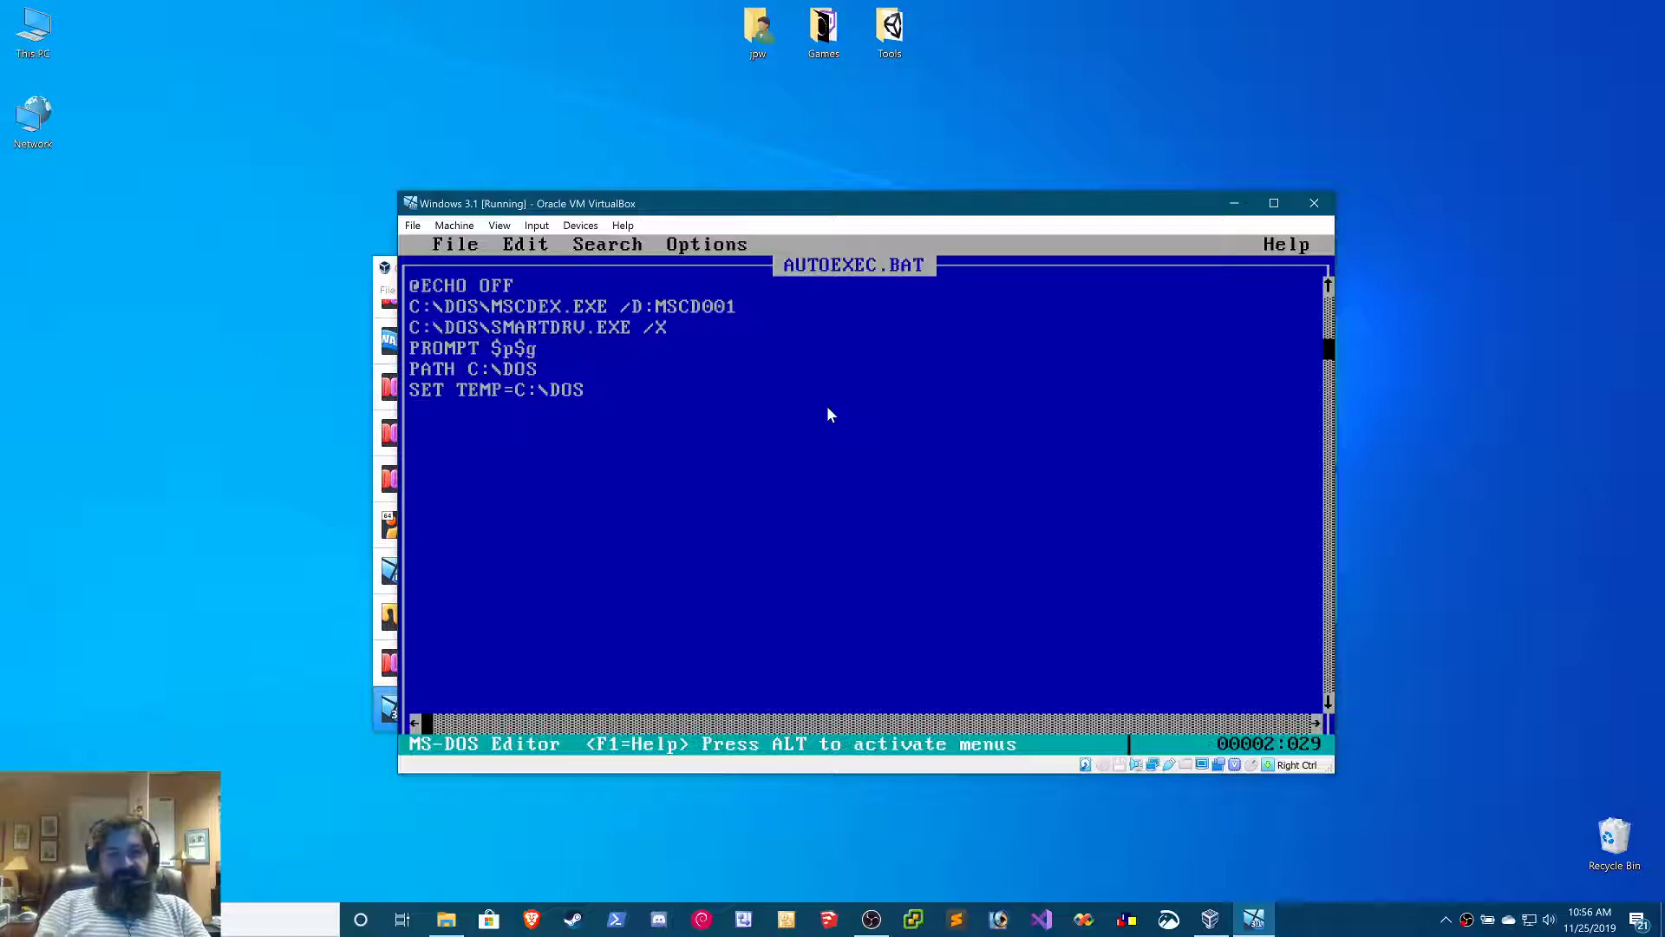
Save autoexec.bat and exit the MS-DOS Editor to the command prompt
{"action": "key", "text": "Left"}
{"action": "key", "text": "Left"}
{"action": "key", "text": "Left"}
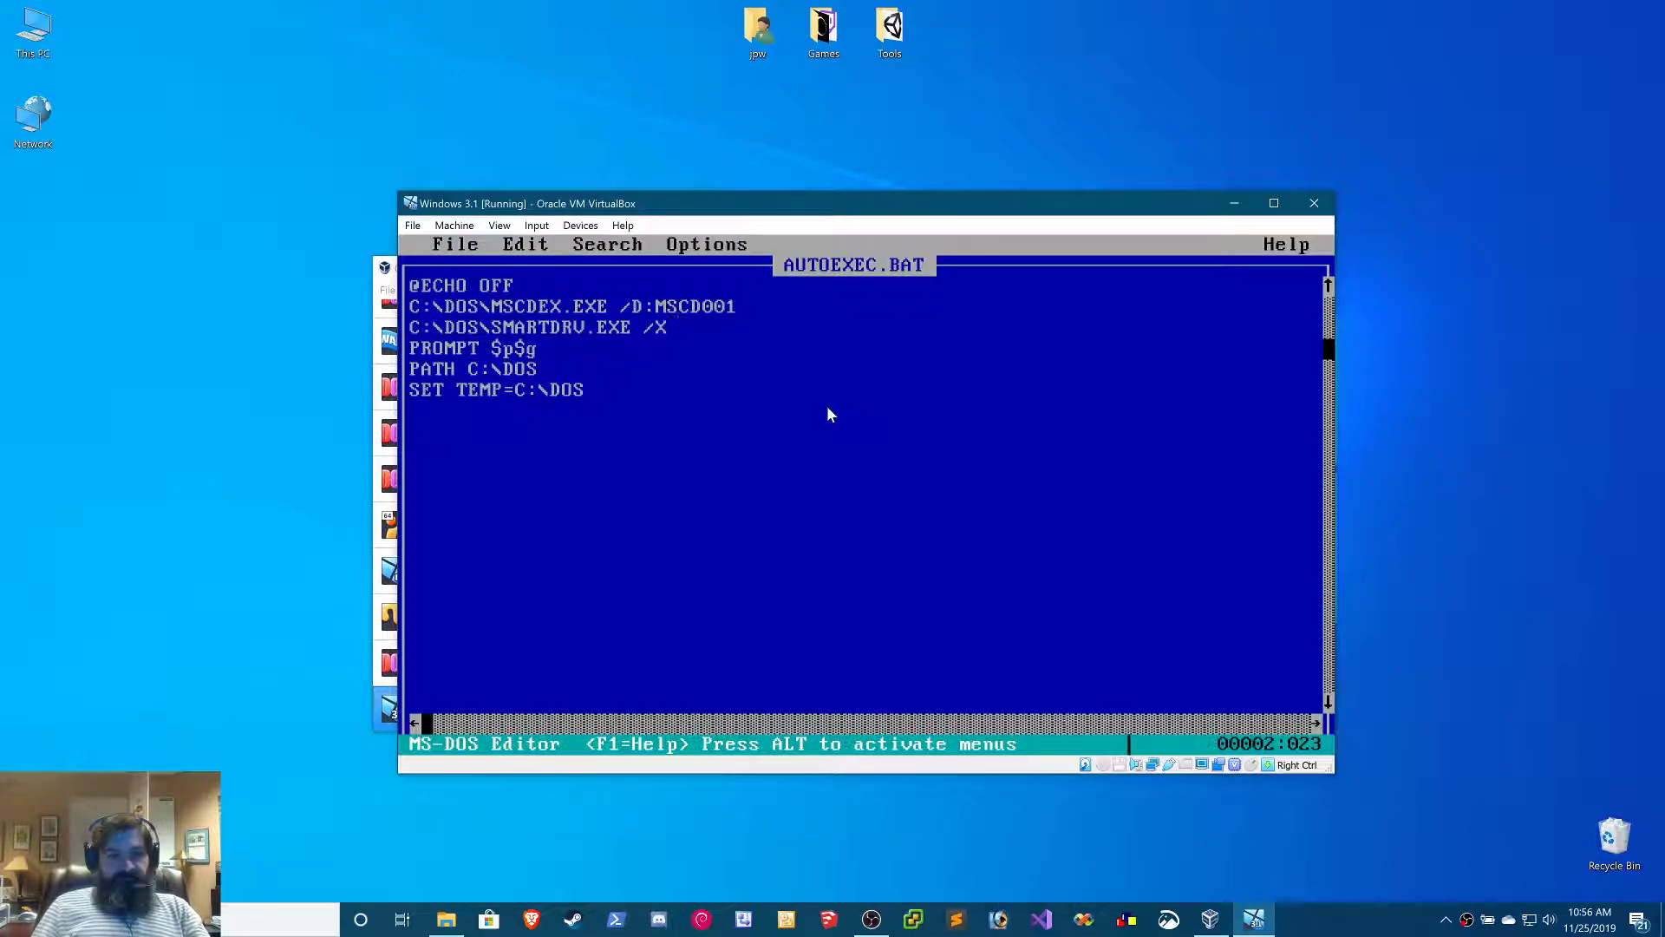
{"action": "key", "text": "alt+f"}
{"action": "key", "text": "Escape"}
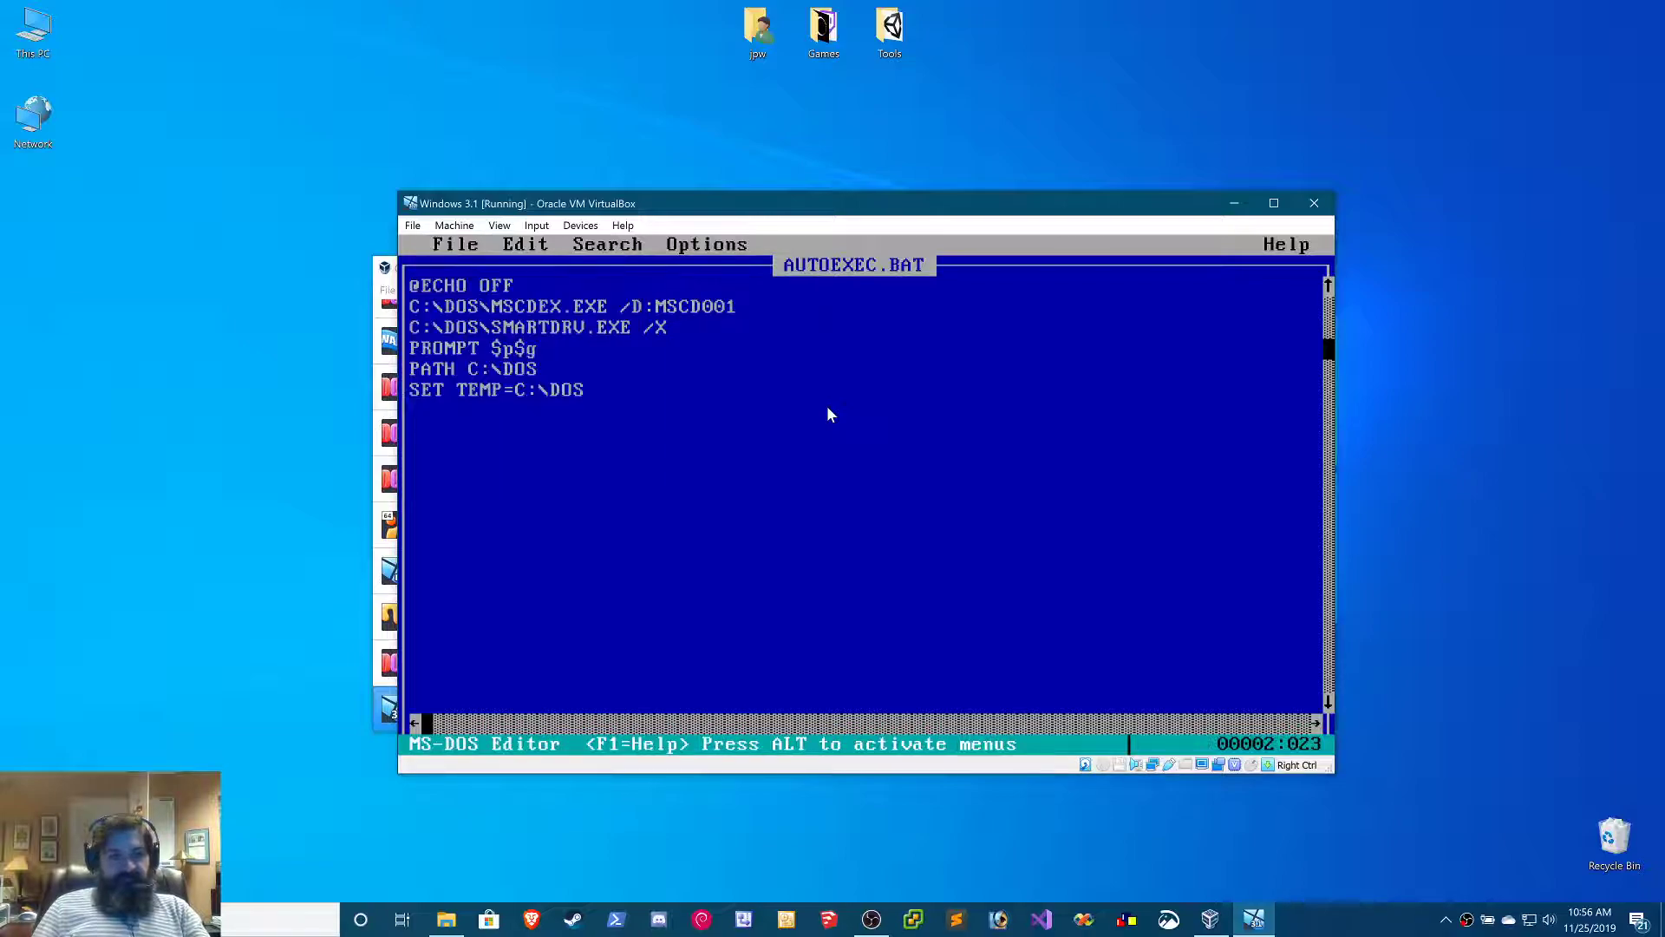
{"action": "key", "text": "alt+f"}
{"action": "key", "text": "x"}
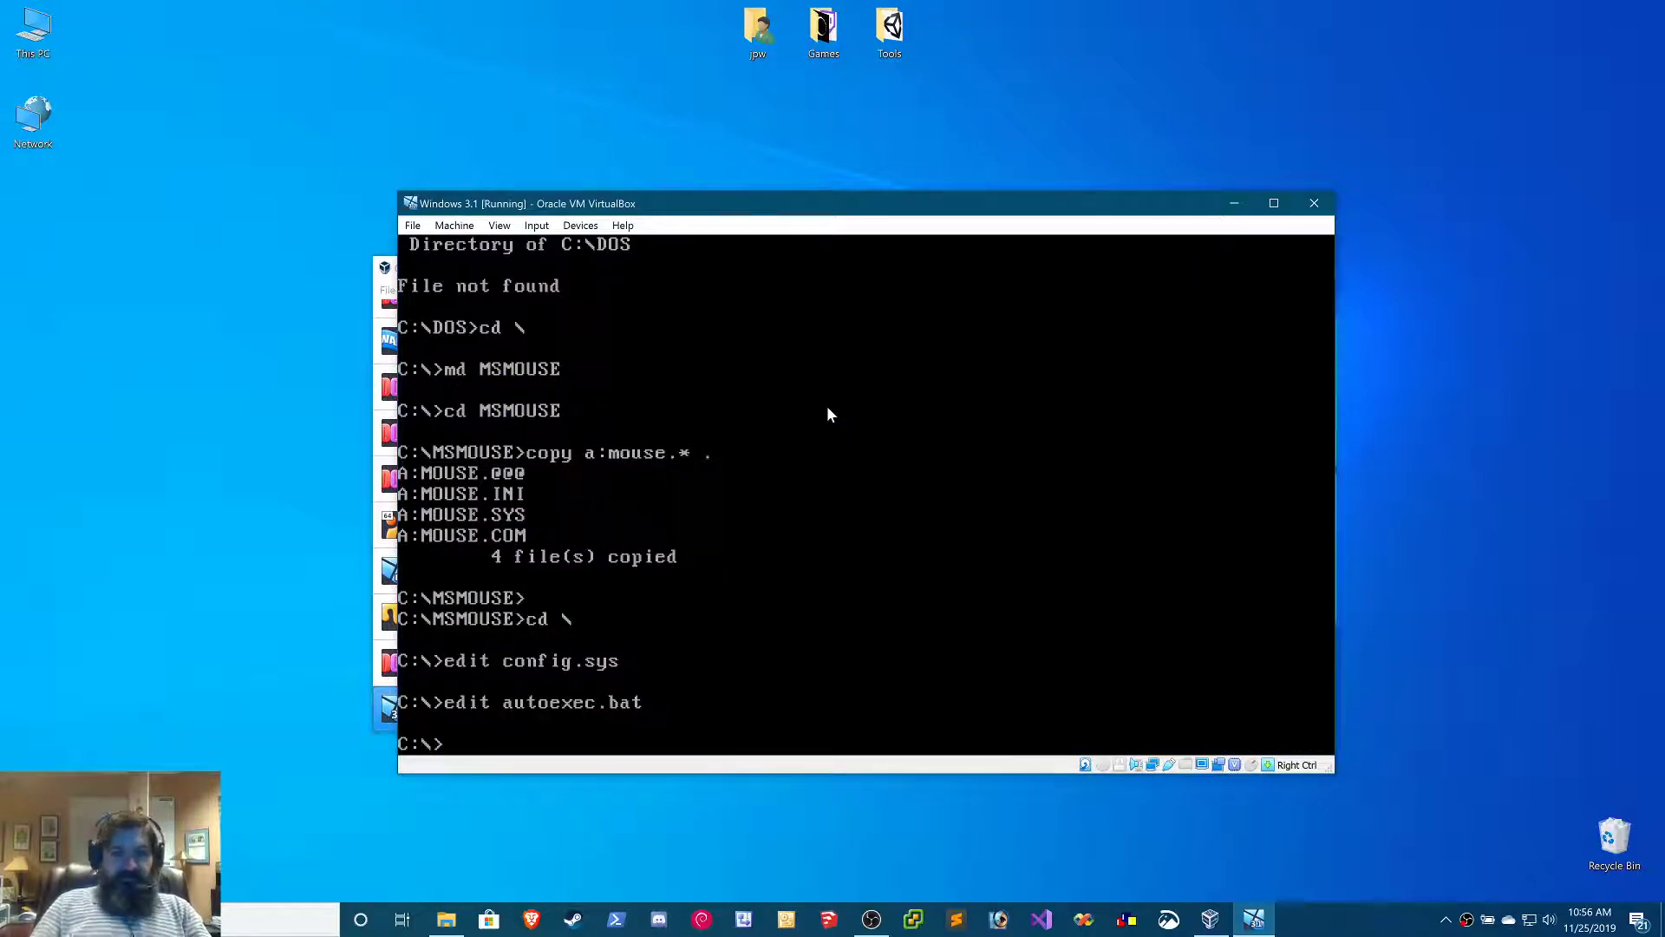
Reboot the virtual machine to load the CD-ROM and mouse drivers
{"action": "left_click", "coordinate": [584, 227]}
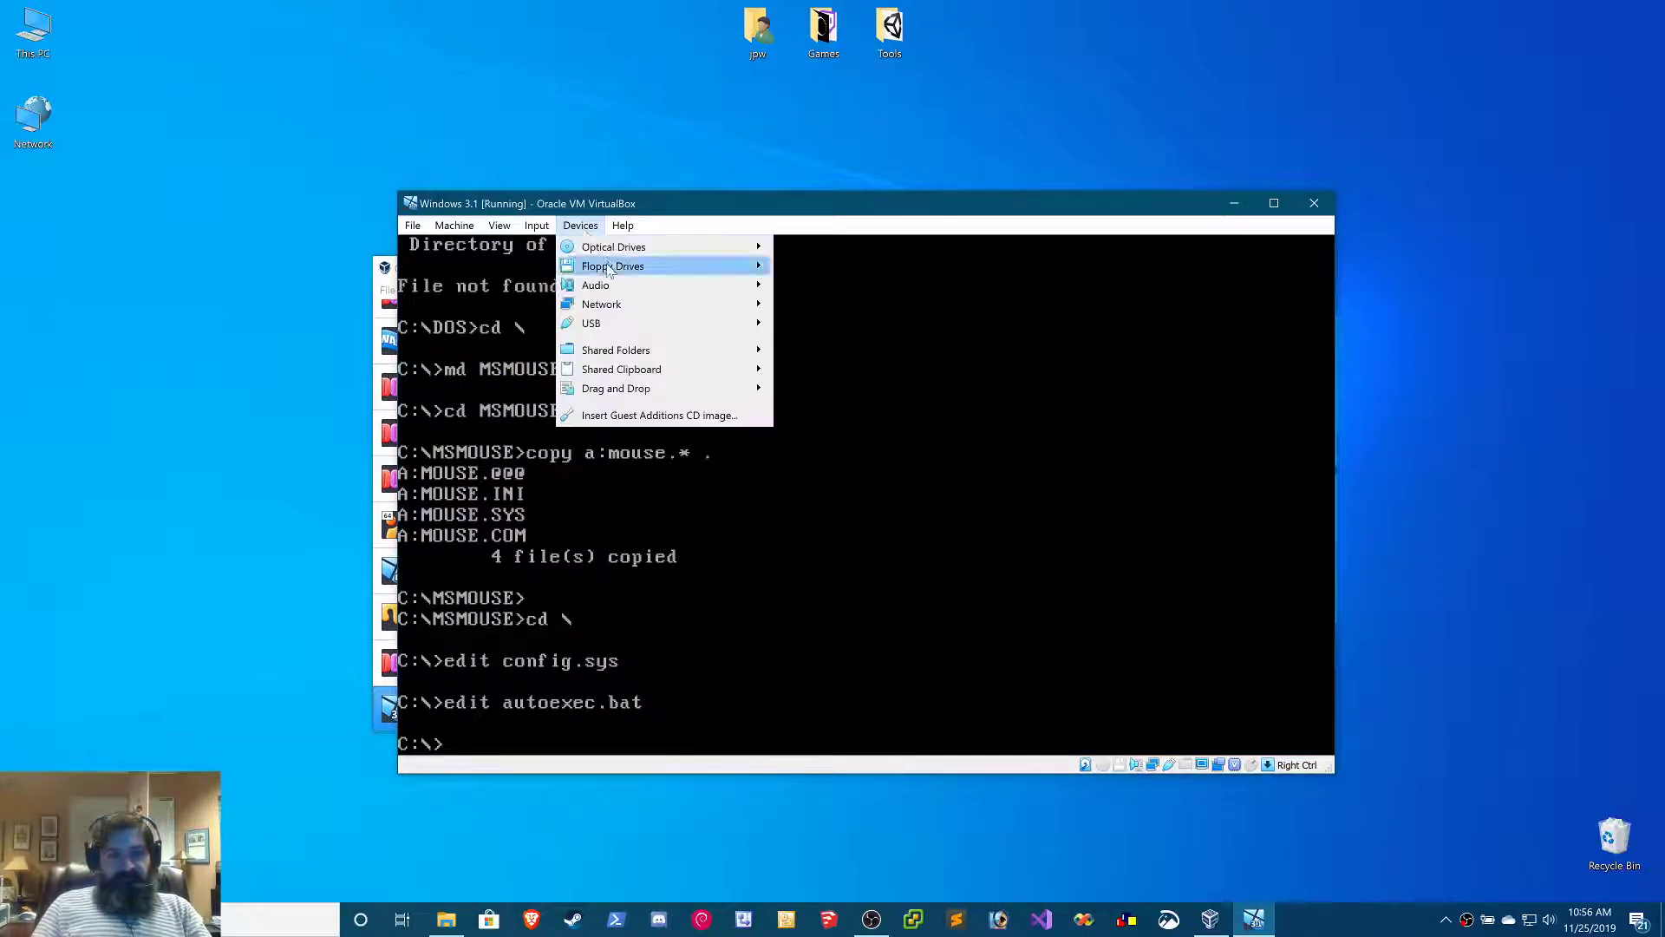
{"action": "left_click", "coordinate": [599, 211]}
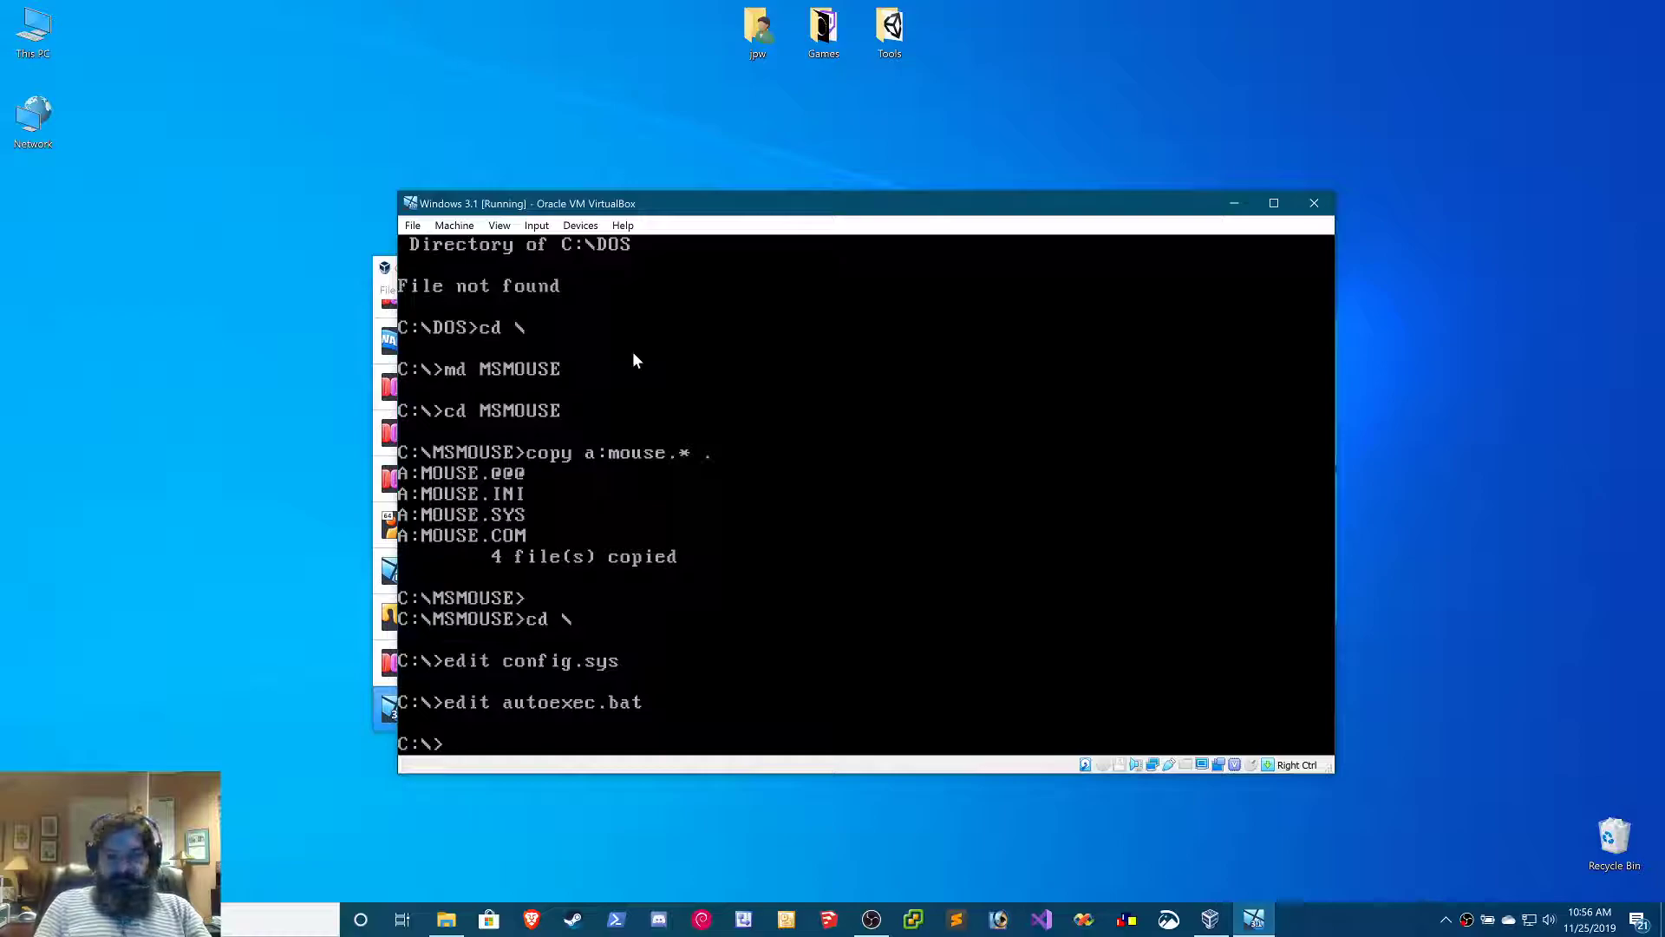
{"action": "key", "text": "ctrl+alt+Delete"}
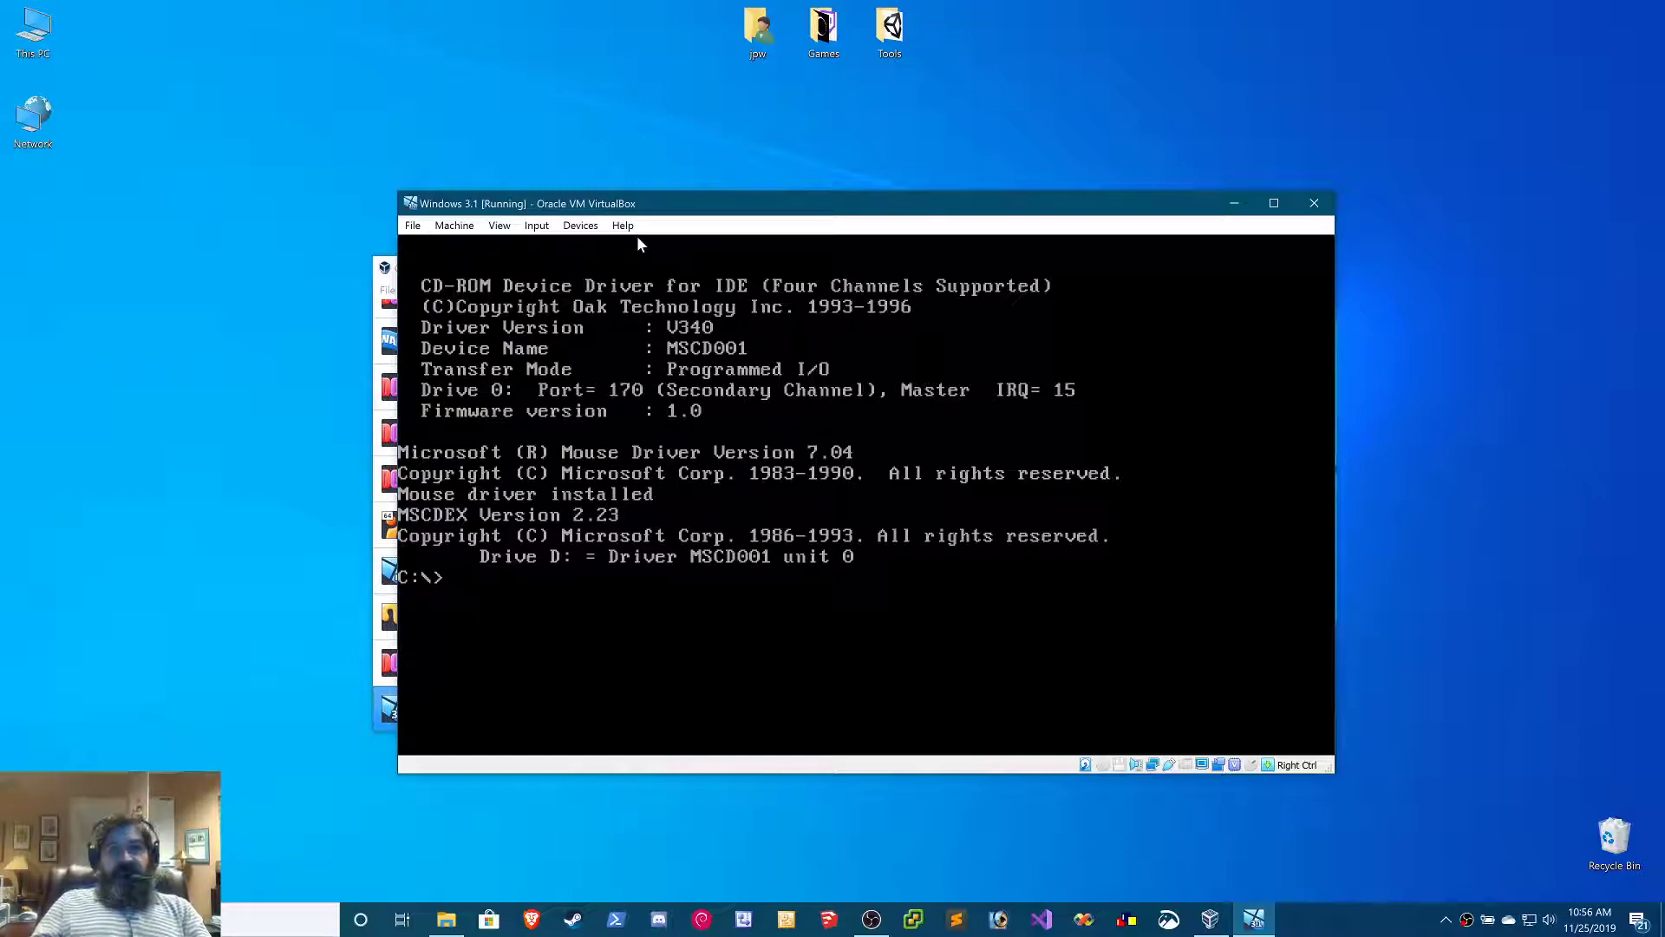
Insert Disk01.img from the innermost Microsoft Windows 3.1 (3.10.103) (3.5) folder into the virtual floppy drive
{"action": "left_click", "coordinate": [588, 228]}
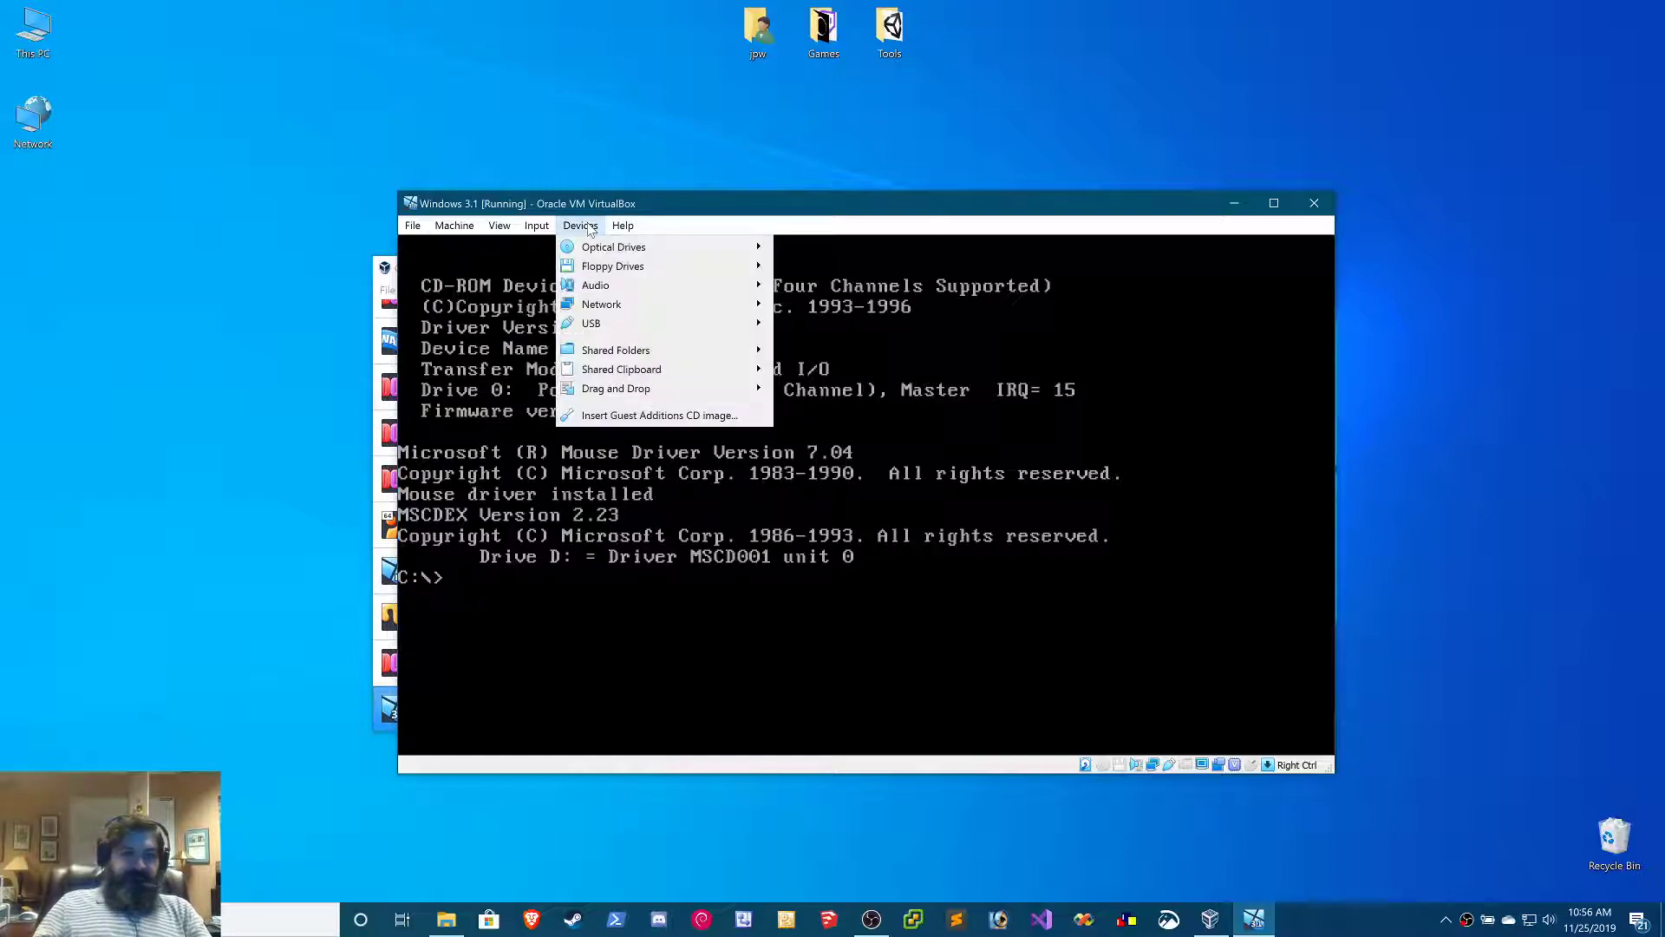
{"action": "mouse_move", "coordinate": [707, 269]}
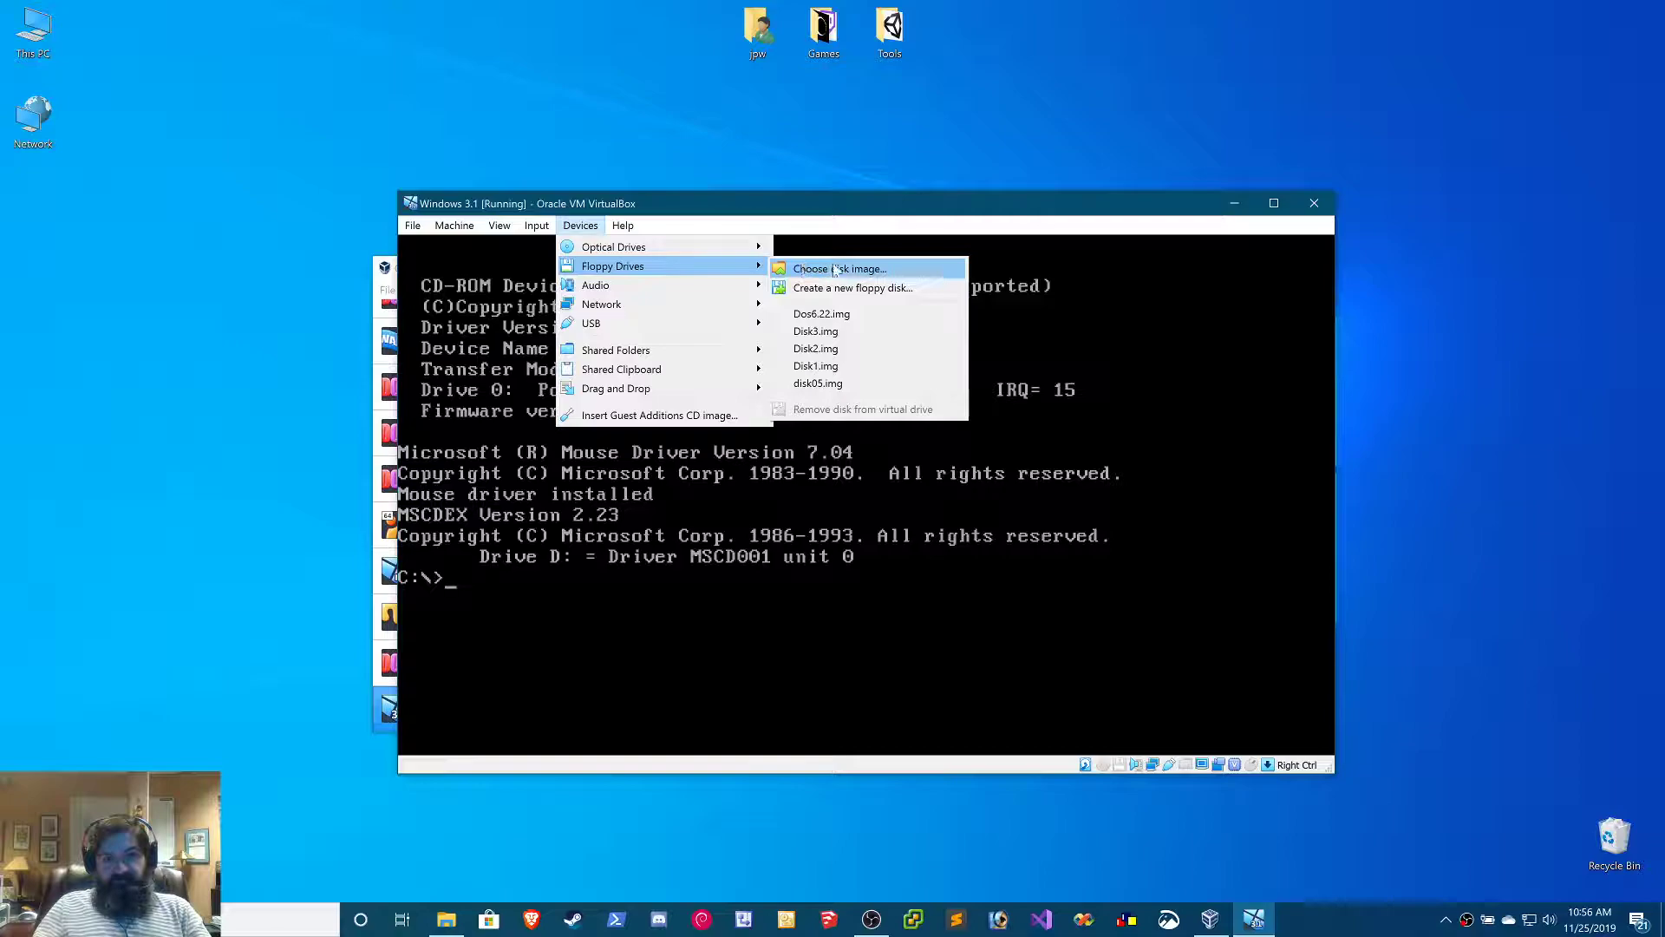
{"action": "left_click", "coordinate": [828, 269]}
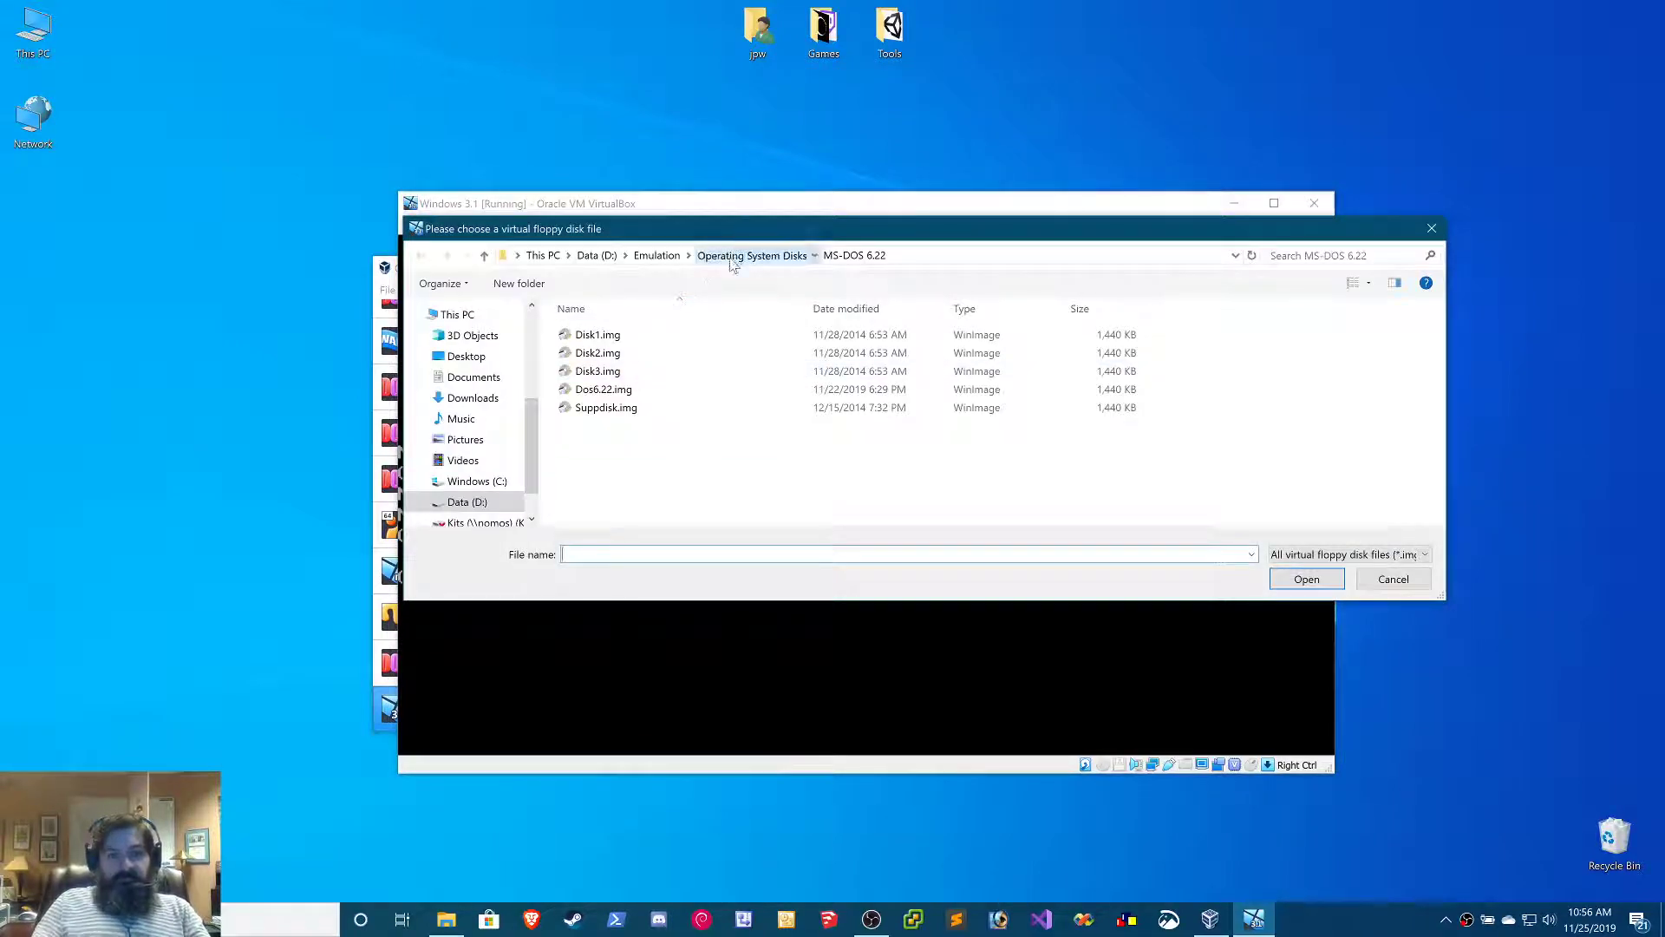
{"action": "left_click", "coordinate": [733, 257]}
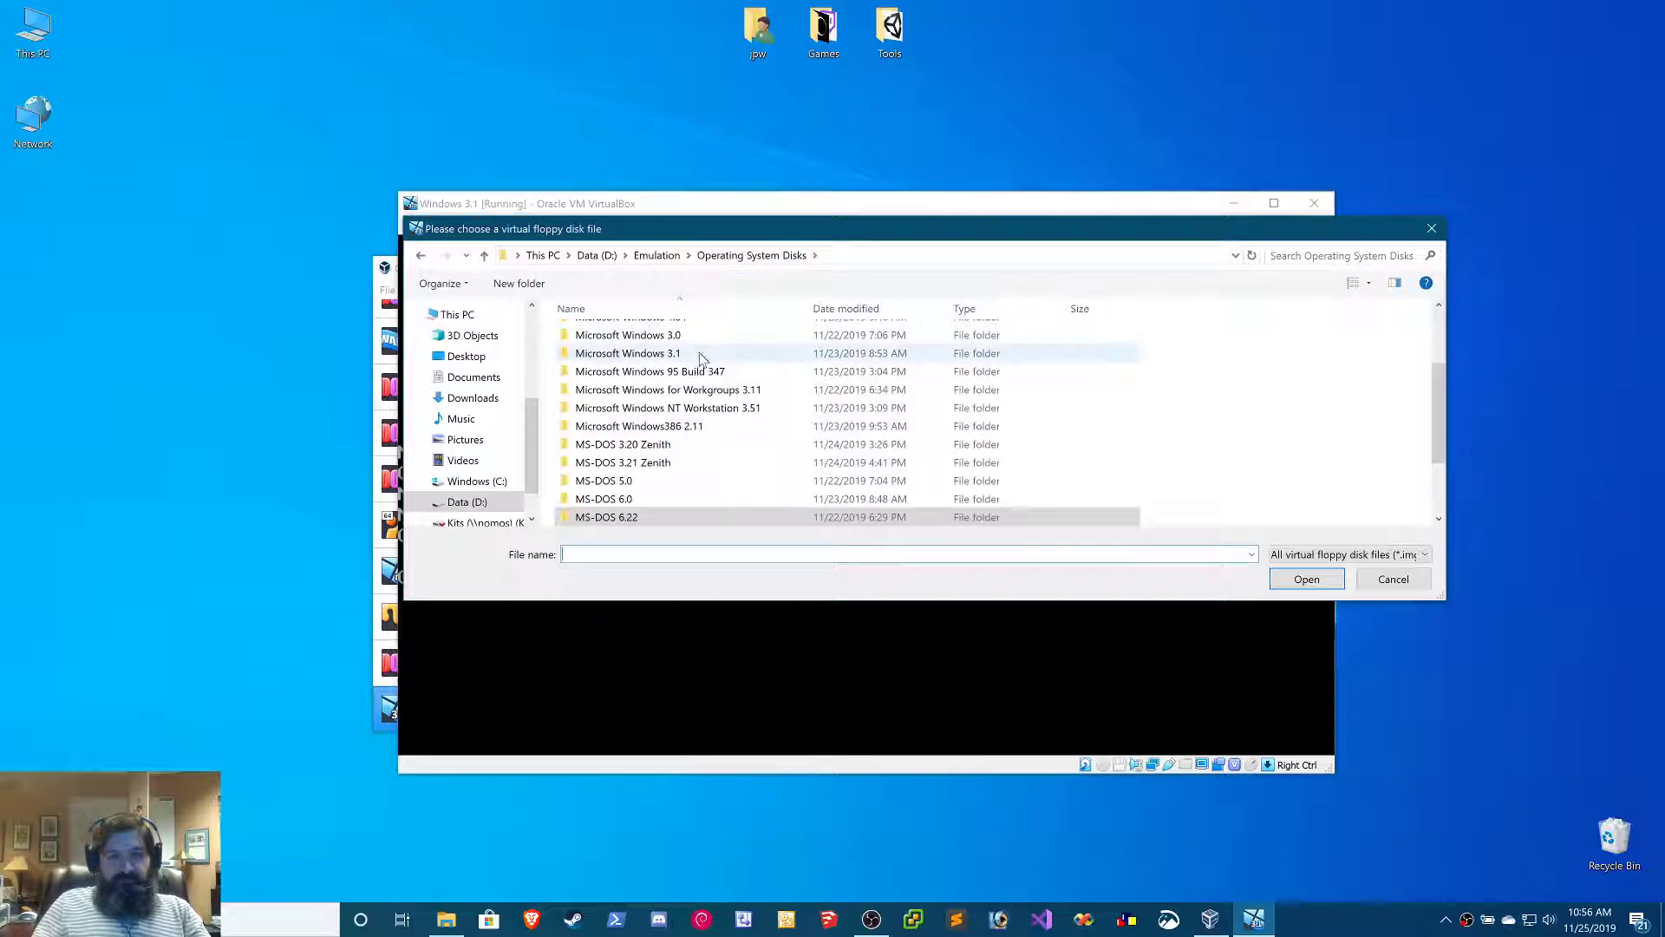
{"action": "double_click", "coordinate": [696, 353]}
{"action": "double_click", "coordinate": [731, 336]}
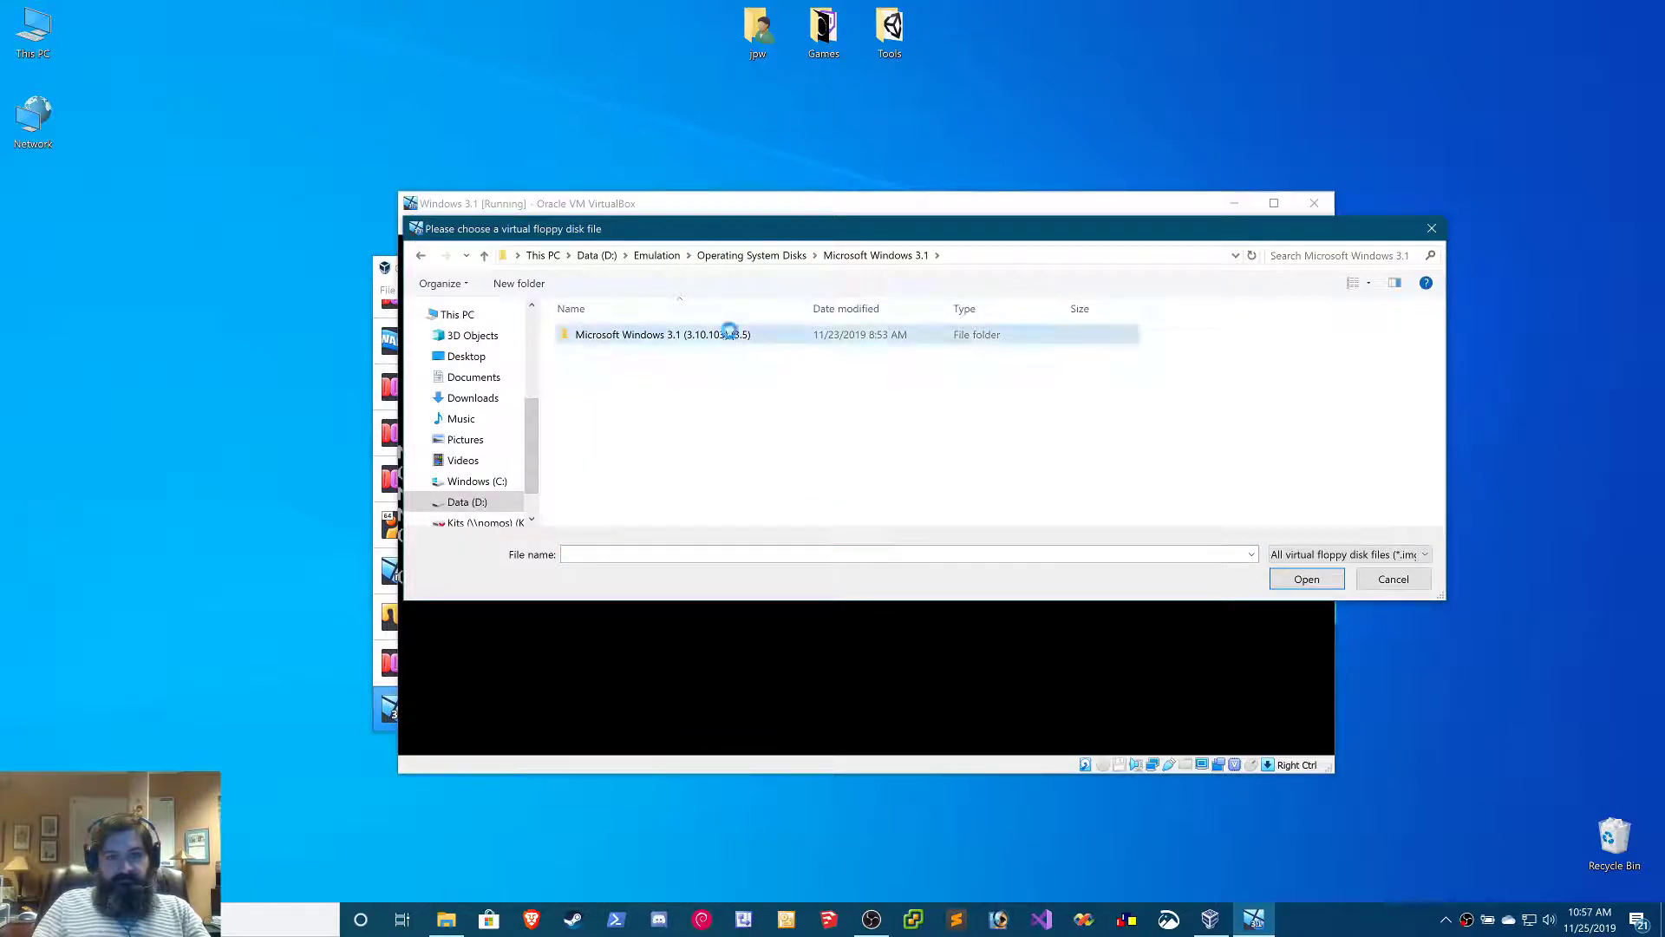
{"action": "double_click", "coordinate": [731, 336]}
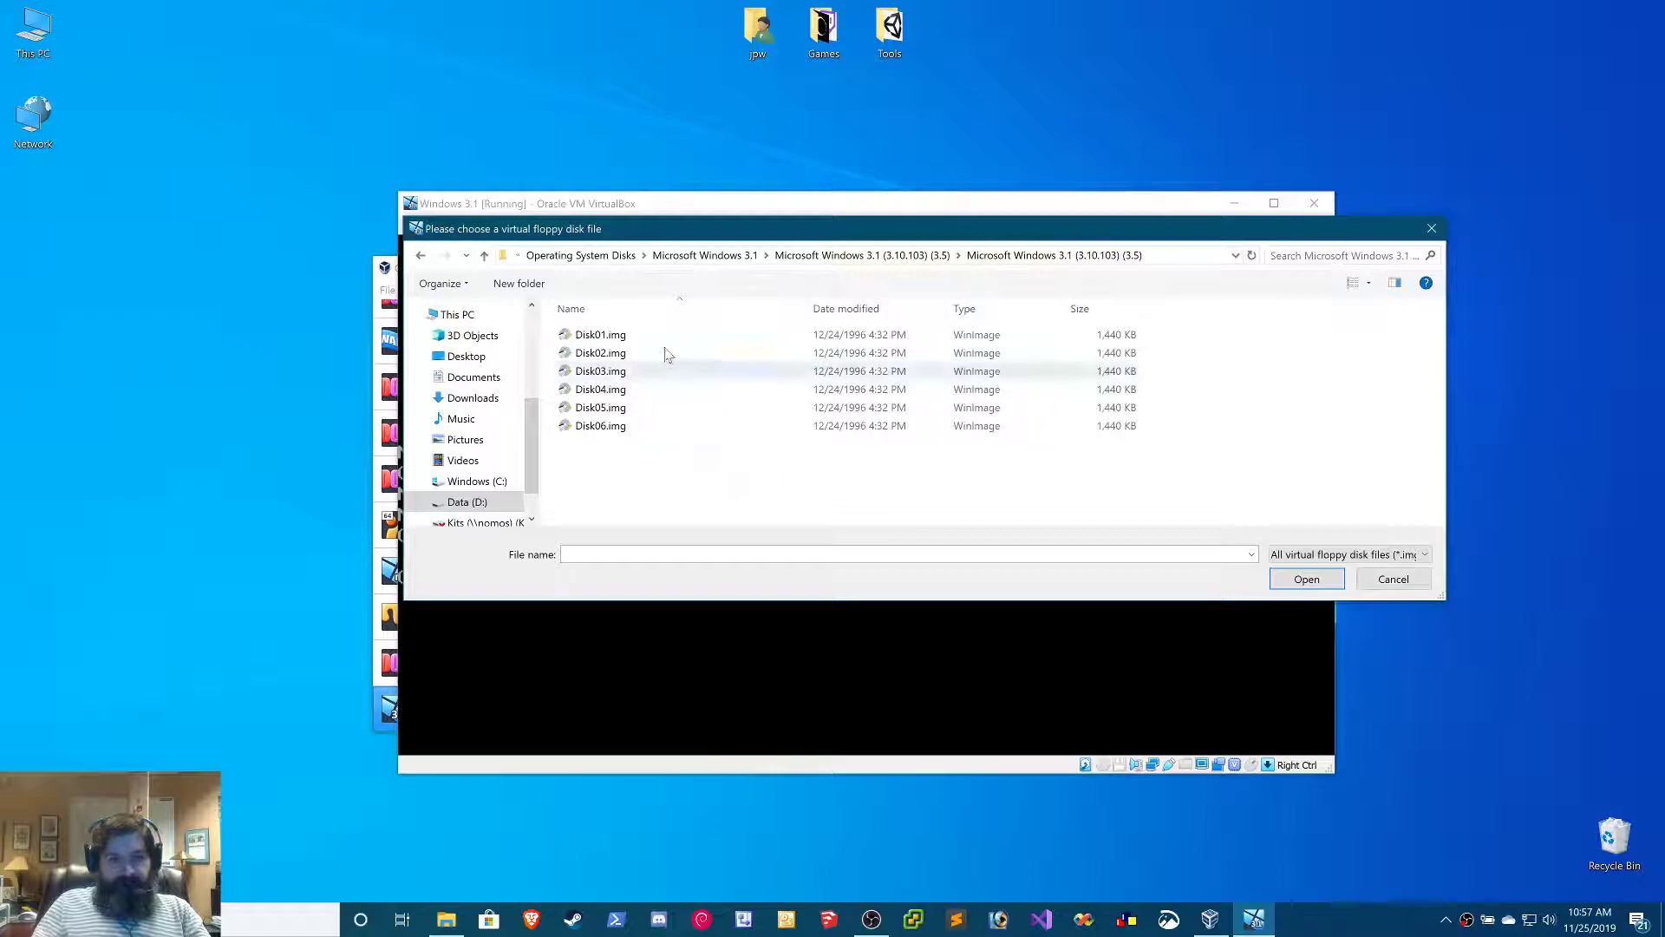
{"action": "double_click", "coordinate": [666, 338]}
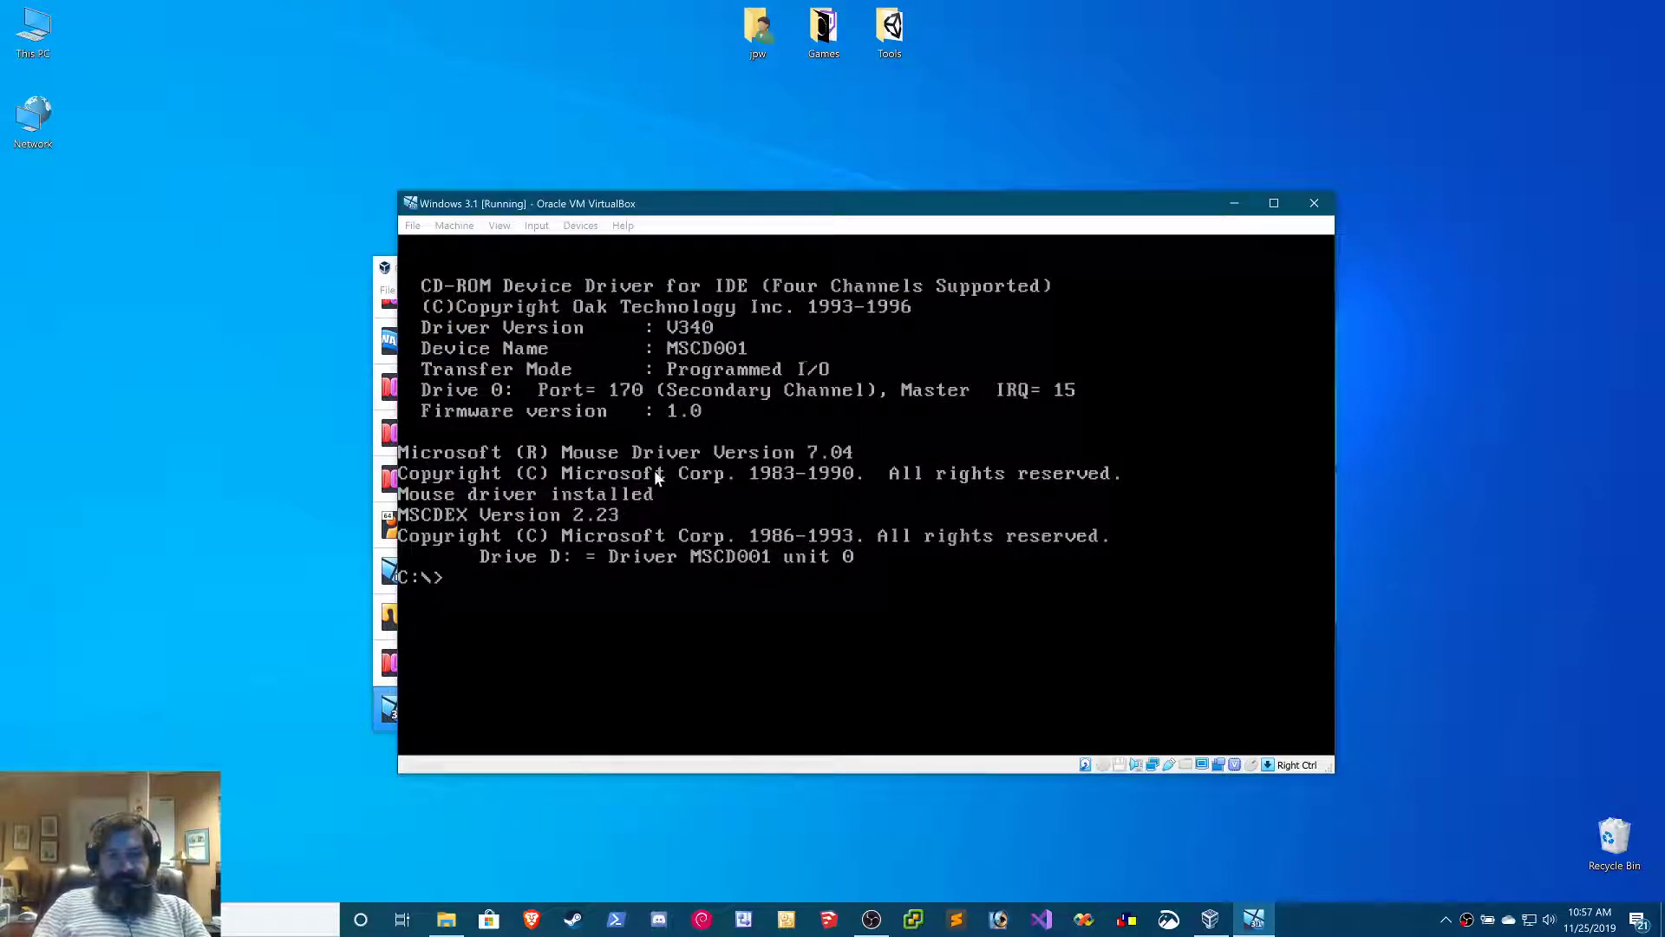
Run a:setup from the DOS prompt and continue past the Windows 3.1 Setup welcome screen
{"action": "left_click", "coordinate": [770, 497]}
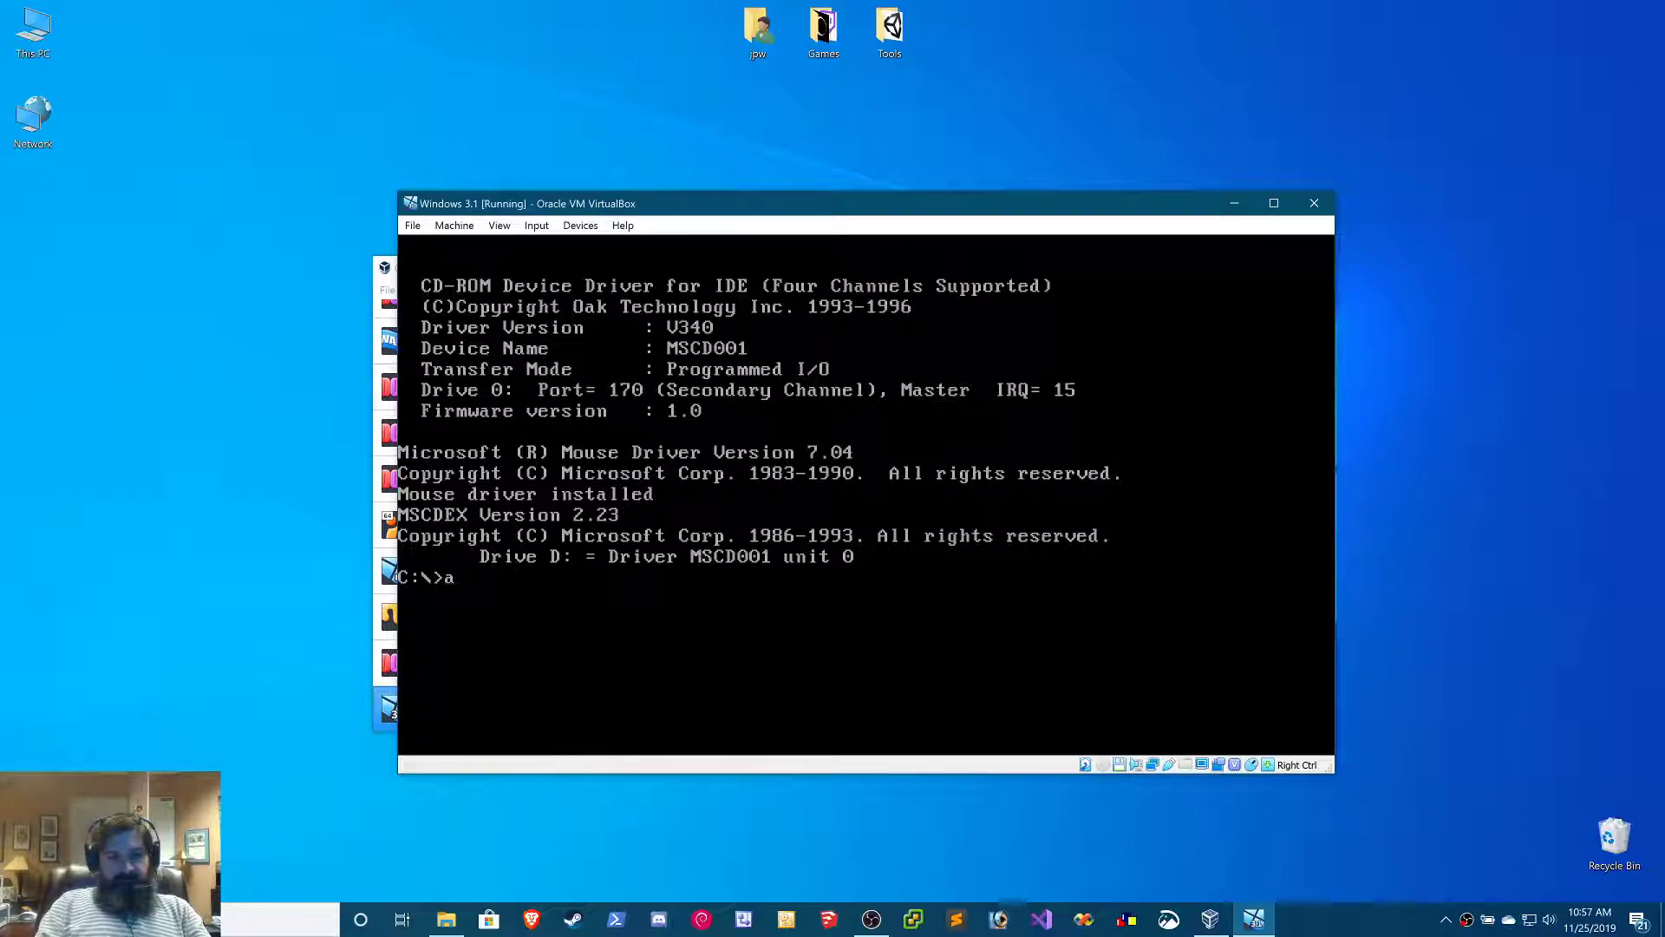
{"action": "type", "text": "a:setup"}
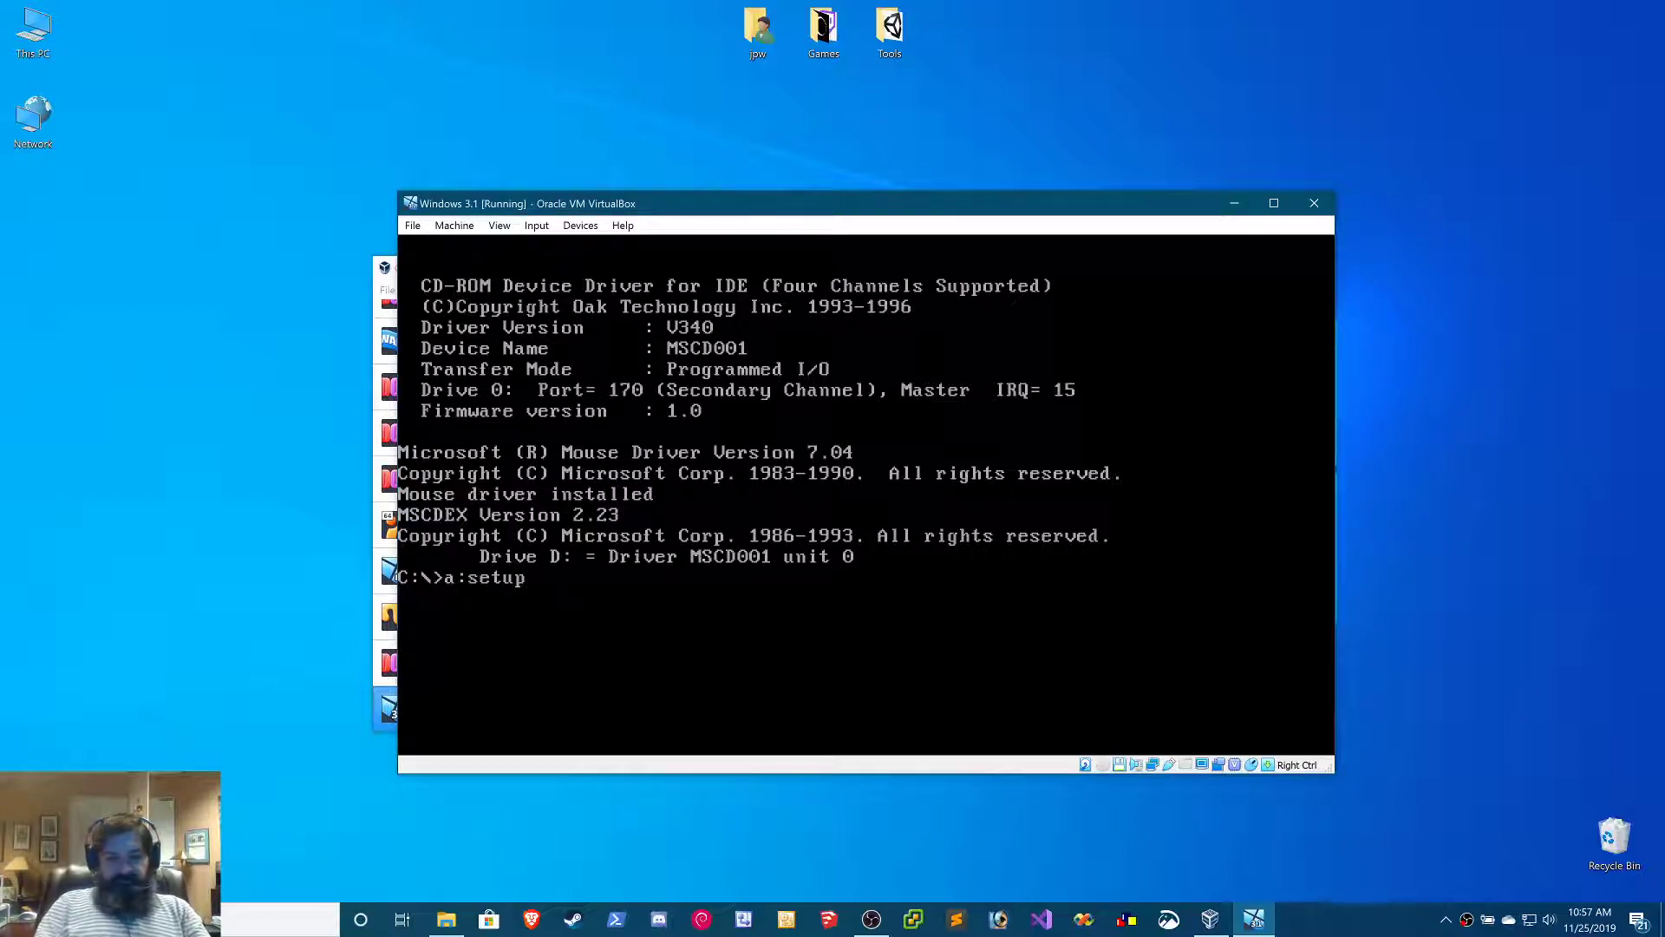
{"action": "key", "text": "Return"}
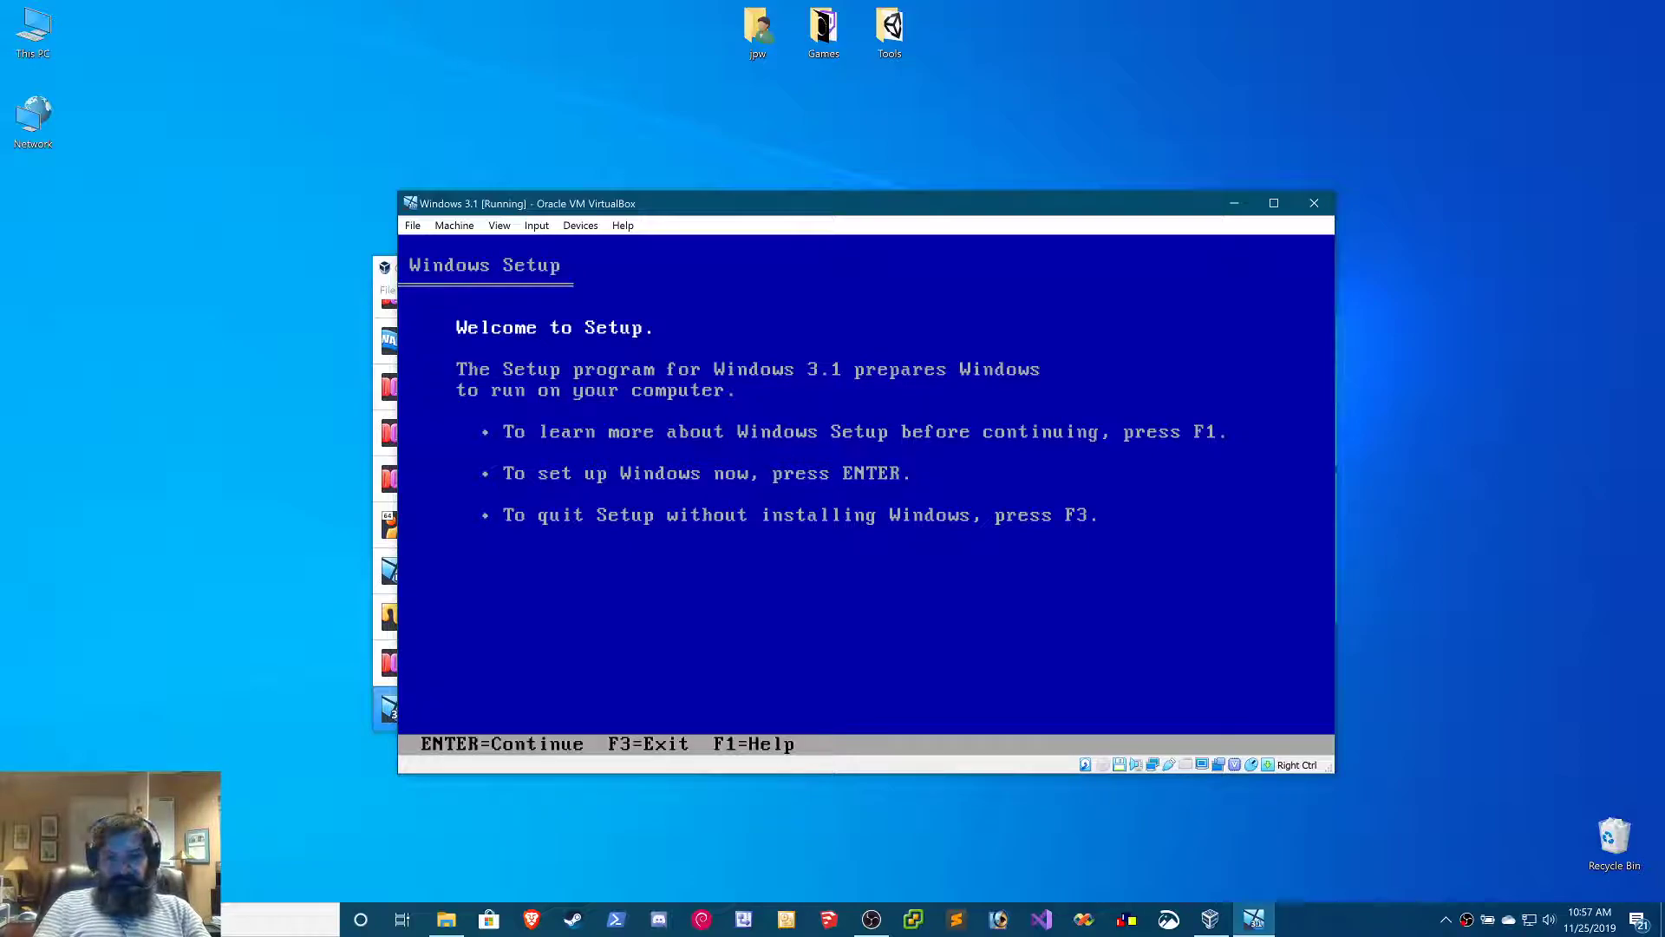
{"action": "key", "text": "Return"}
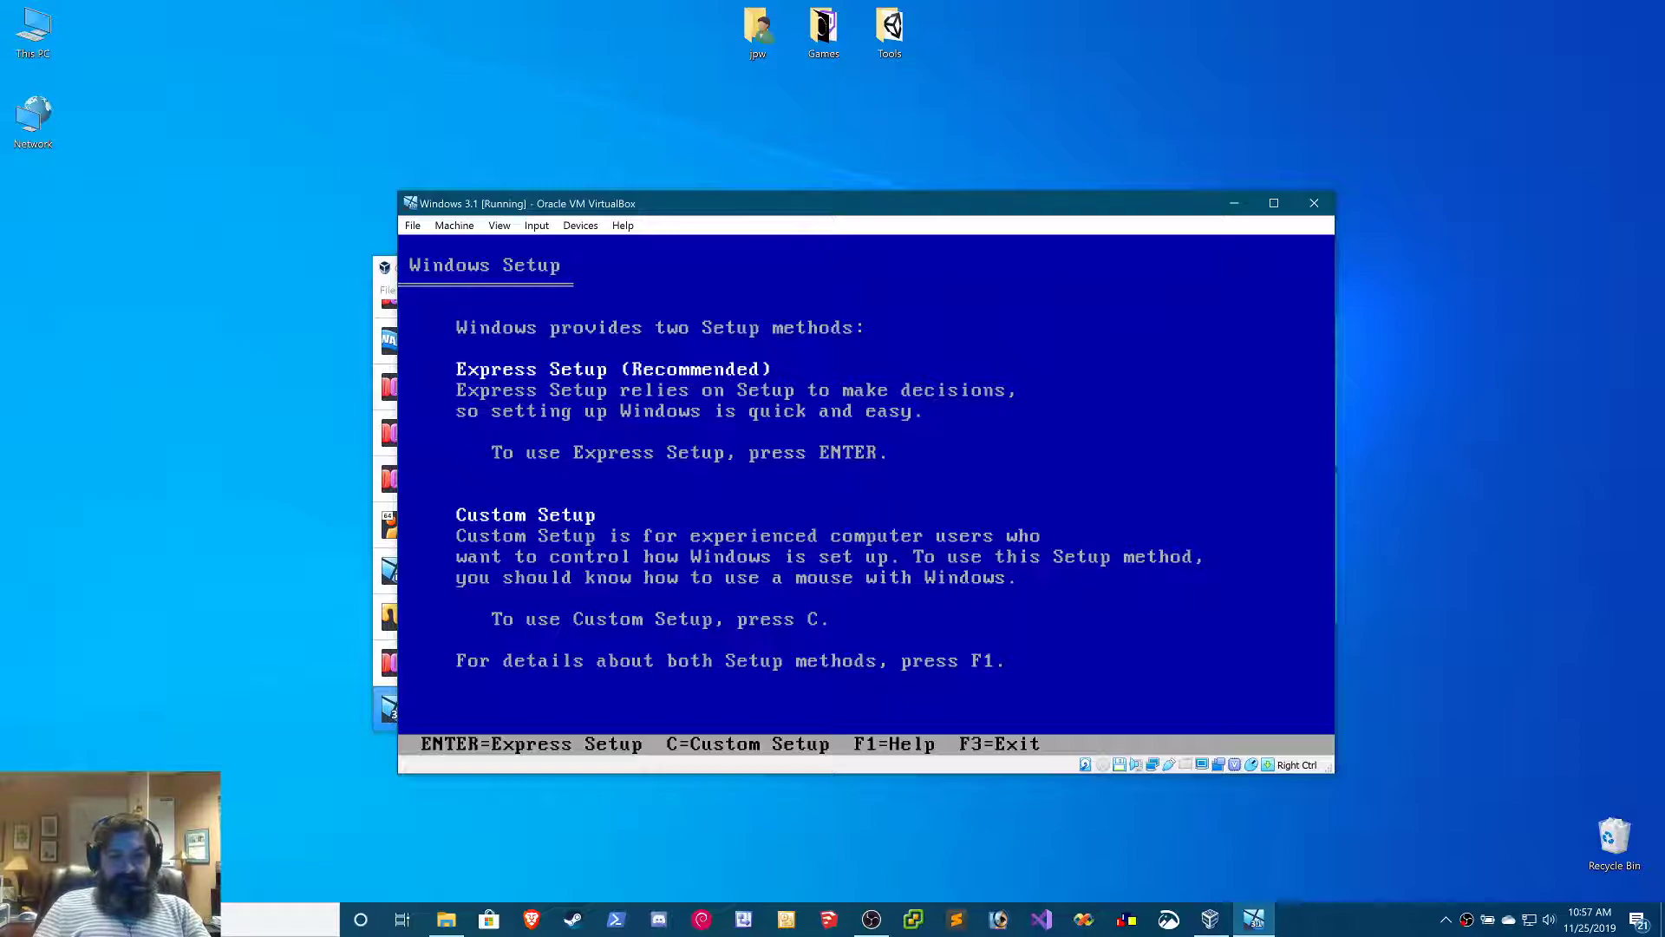
Choose Custom Setup, accepting C:\WINDOWS as the installation directory and the detected hardware and software list without changes
{"action": "key", "text": "Return"}
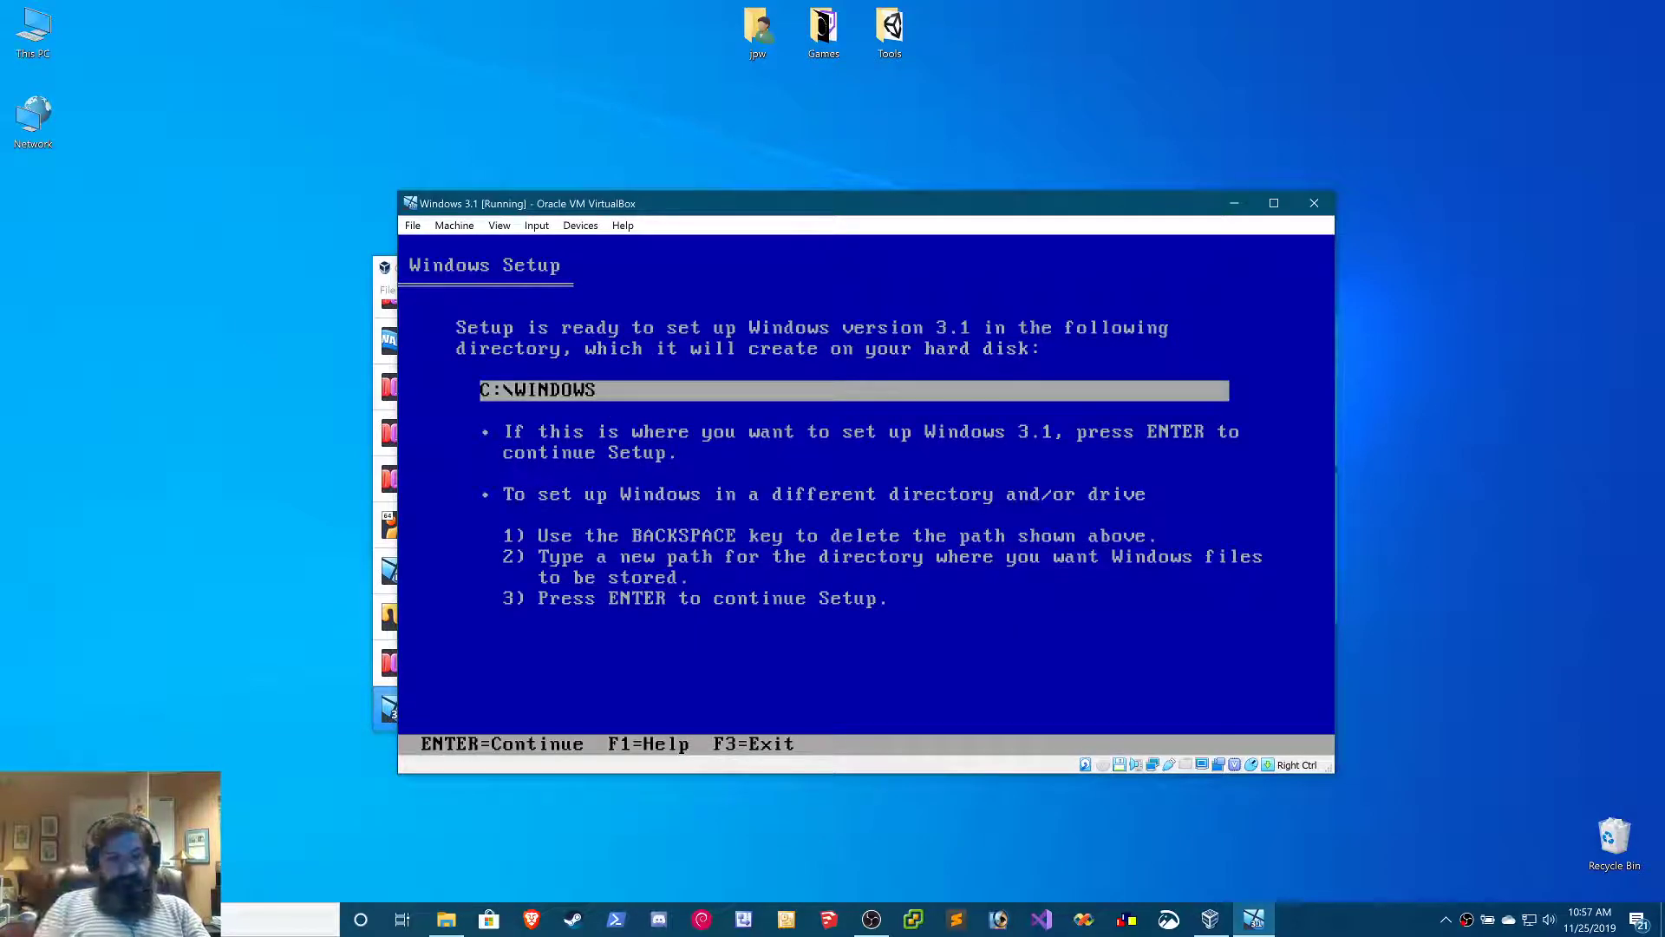
{"action": "key", "text": "Return"}
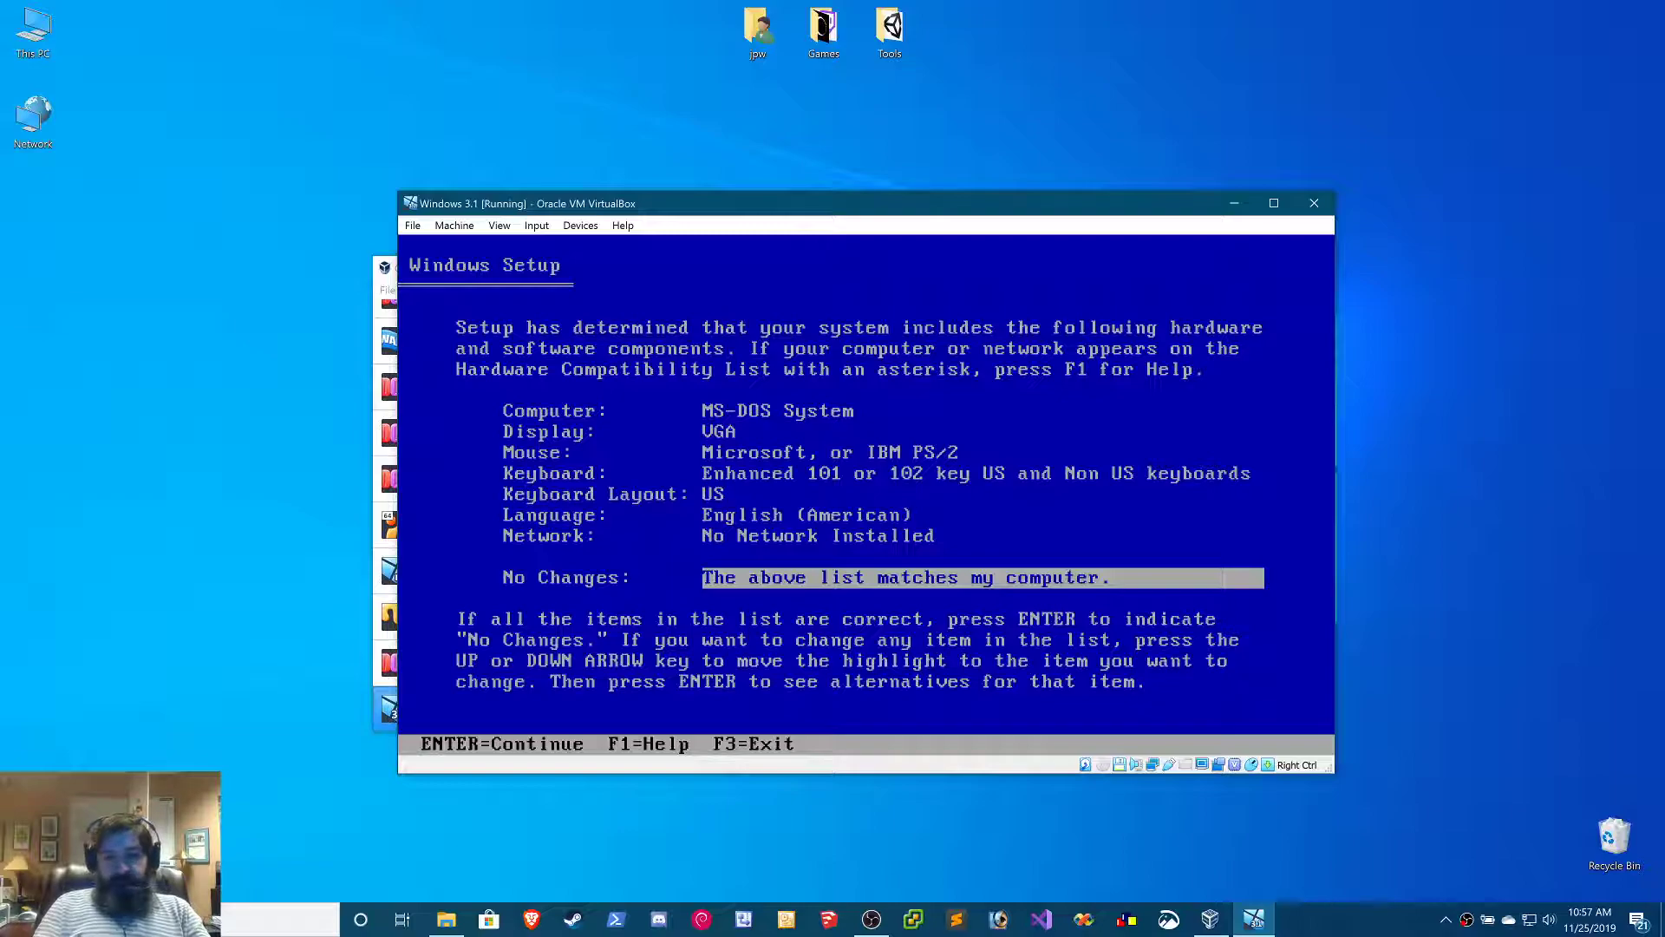
{"action": "key", "text": "Return"}
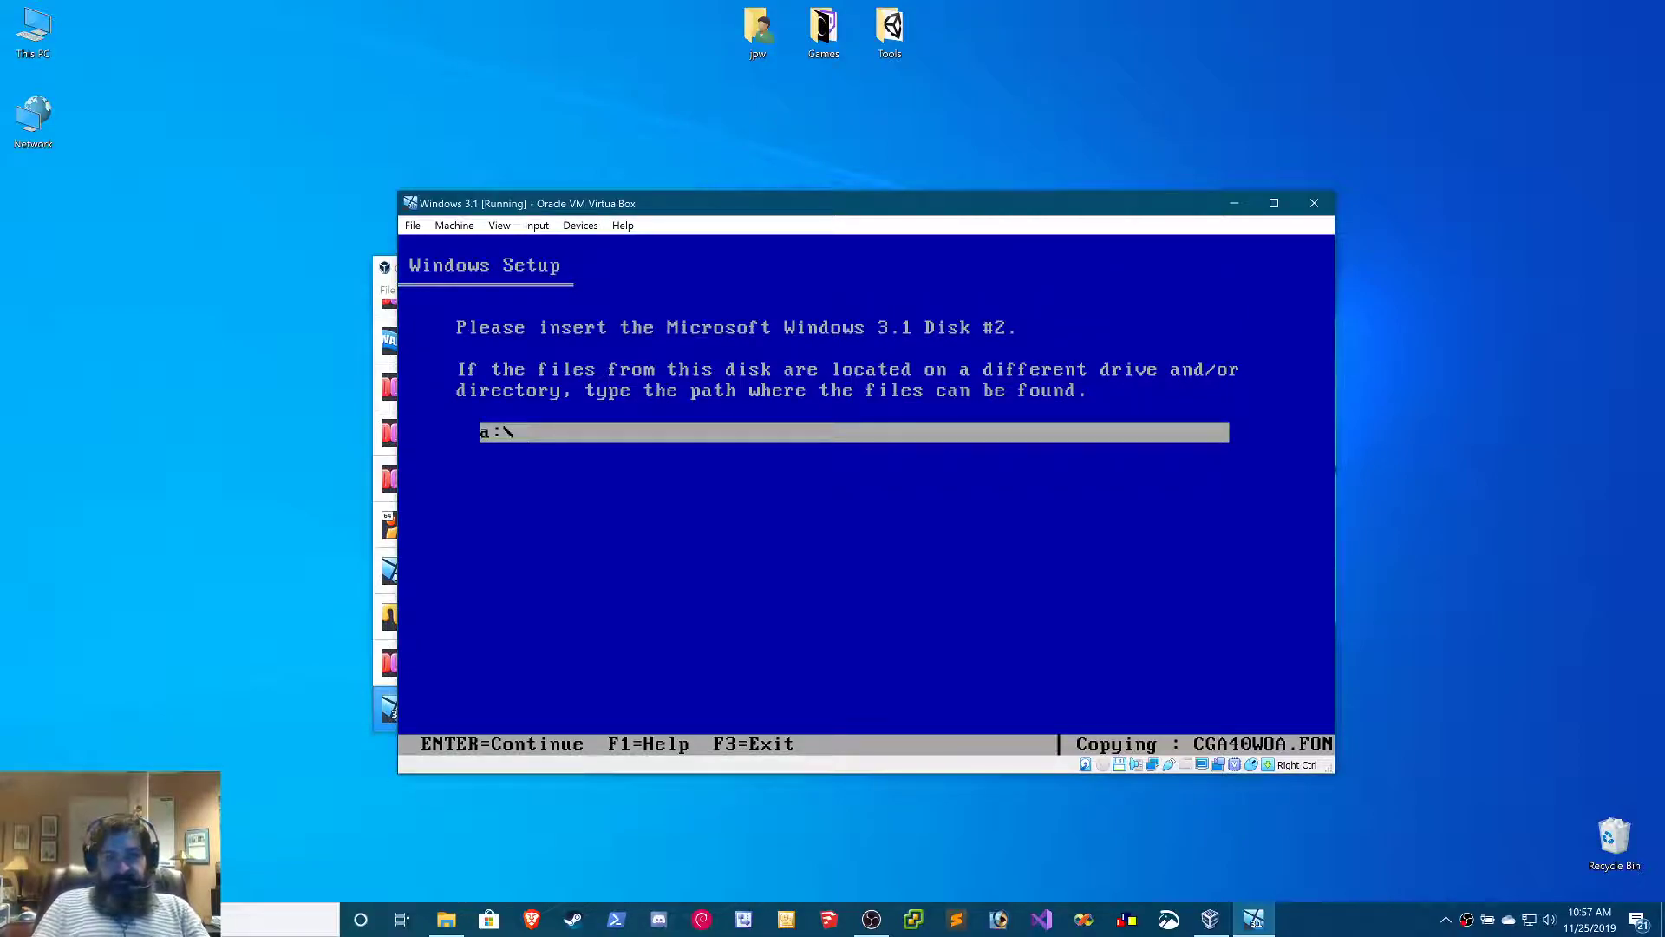
Insert Disk02.img into the virtual floppy drive and continue Windows Setup from a:\
{"action": "left_click", "coordinate": [580, 227]}
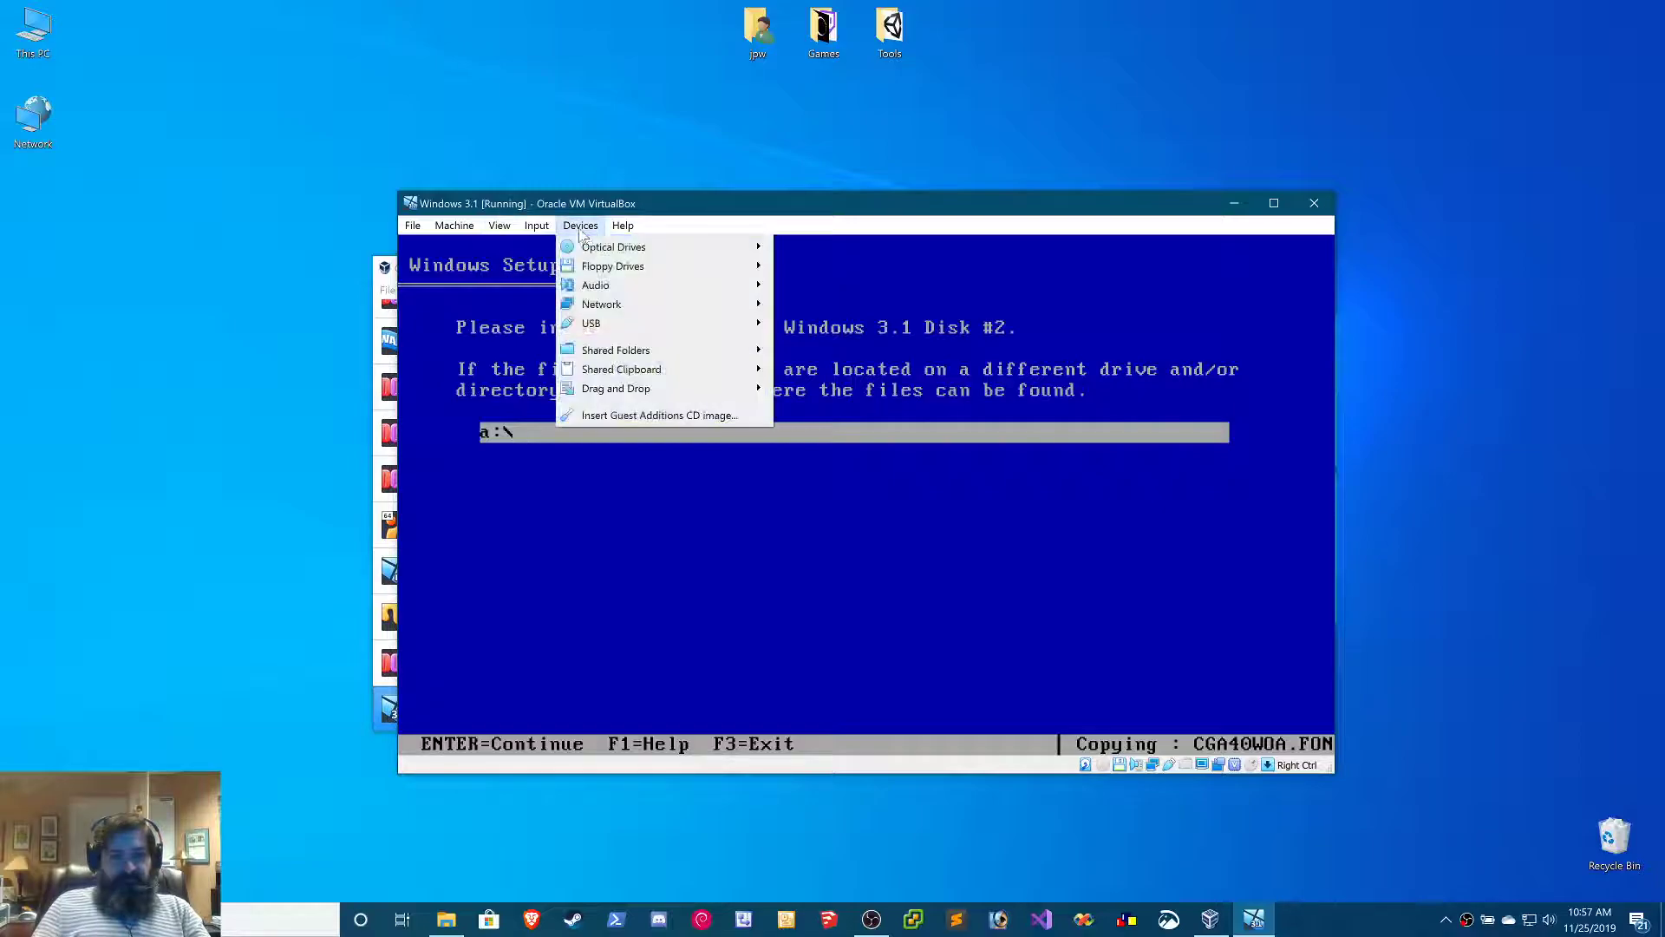
{"action": "mouse_move", "coordinate": [612, 266]}
{"action": "left_click", "coordinate": [850, 350]}
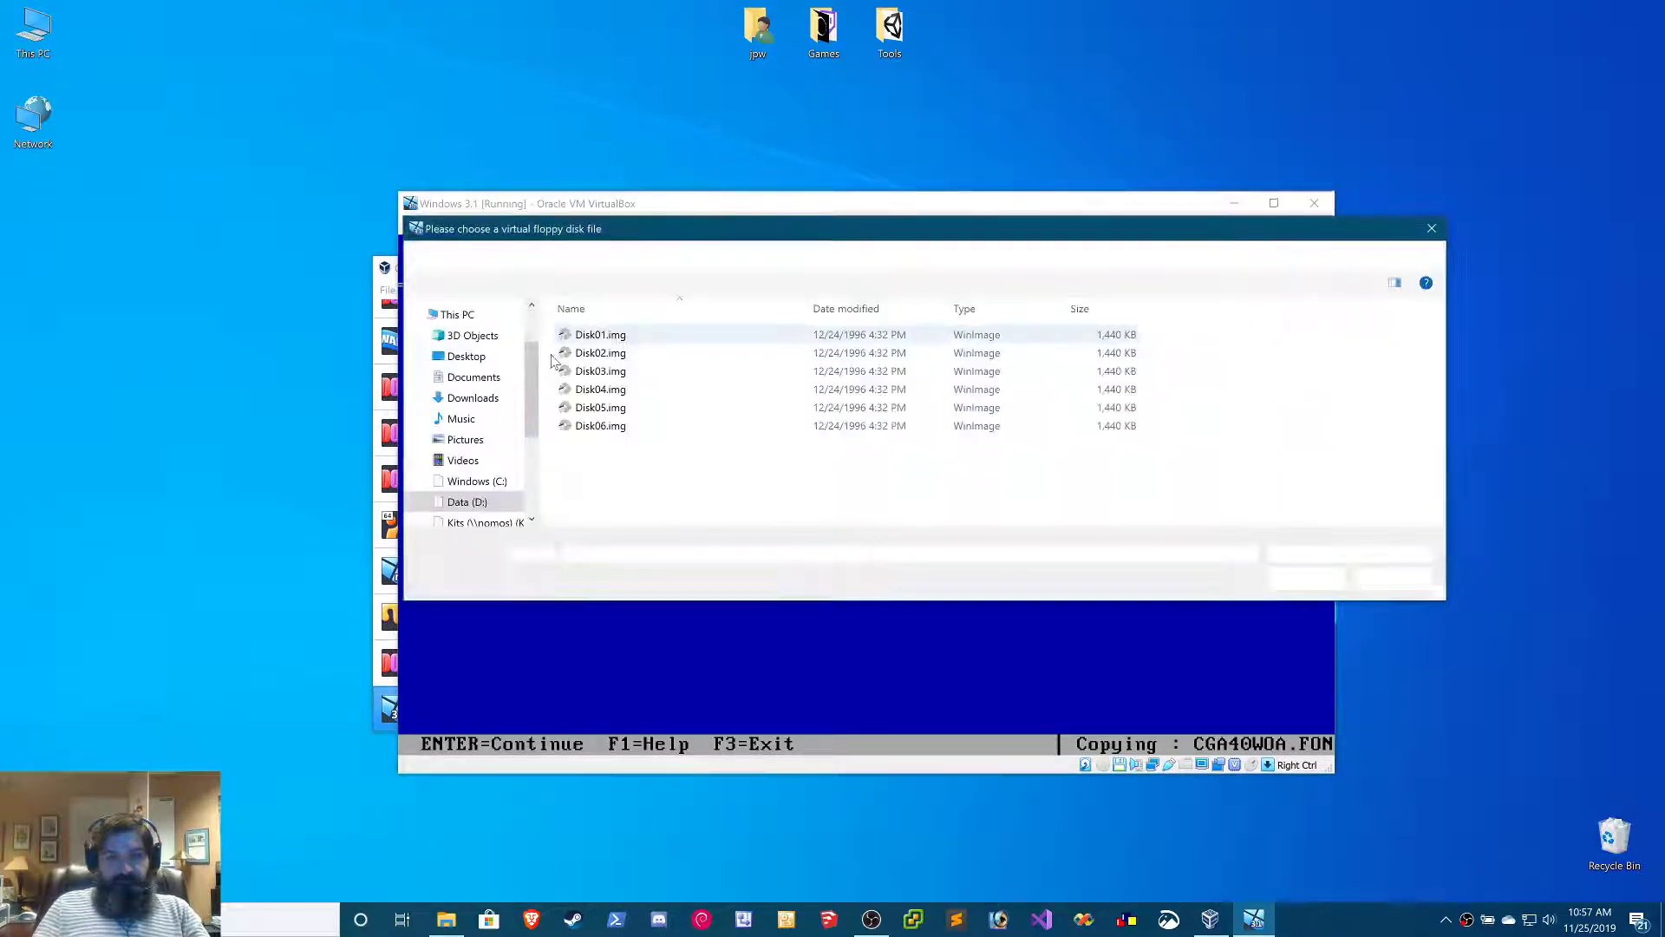
{"action": "double_click", "coordinate": [626, 352]}
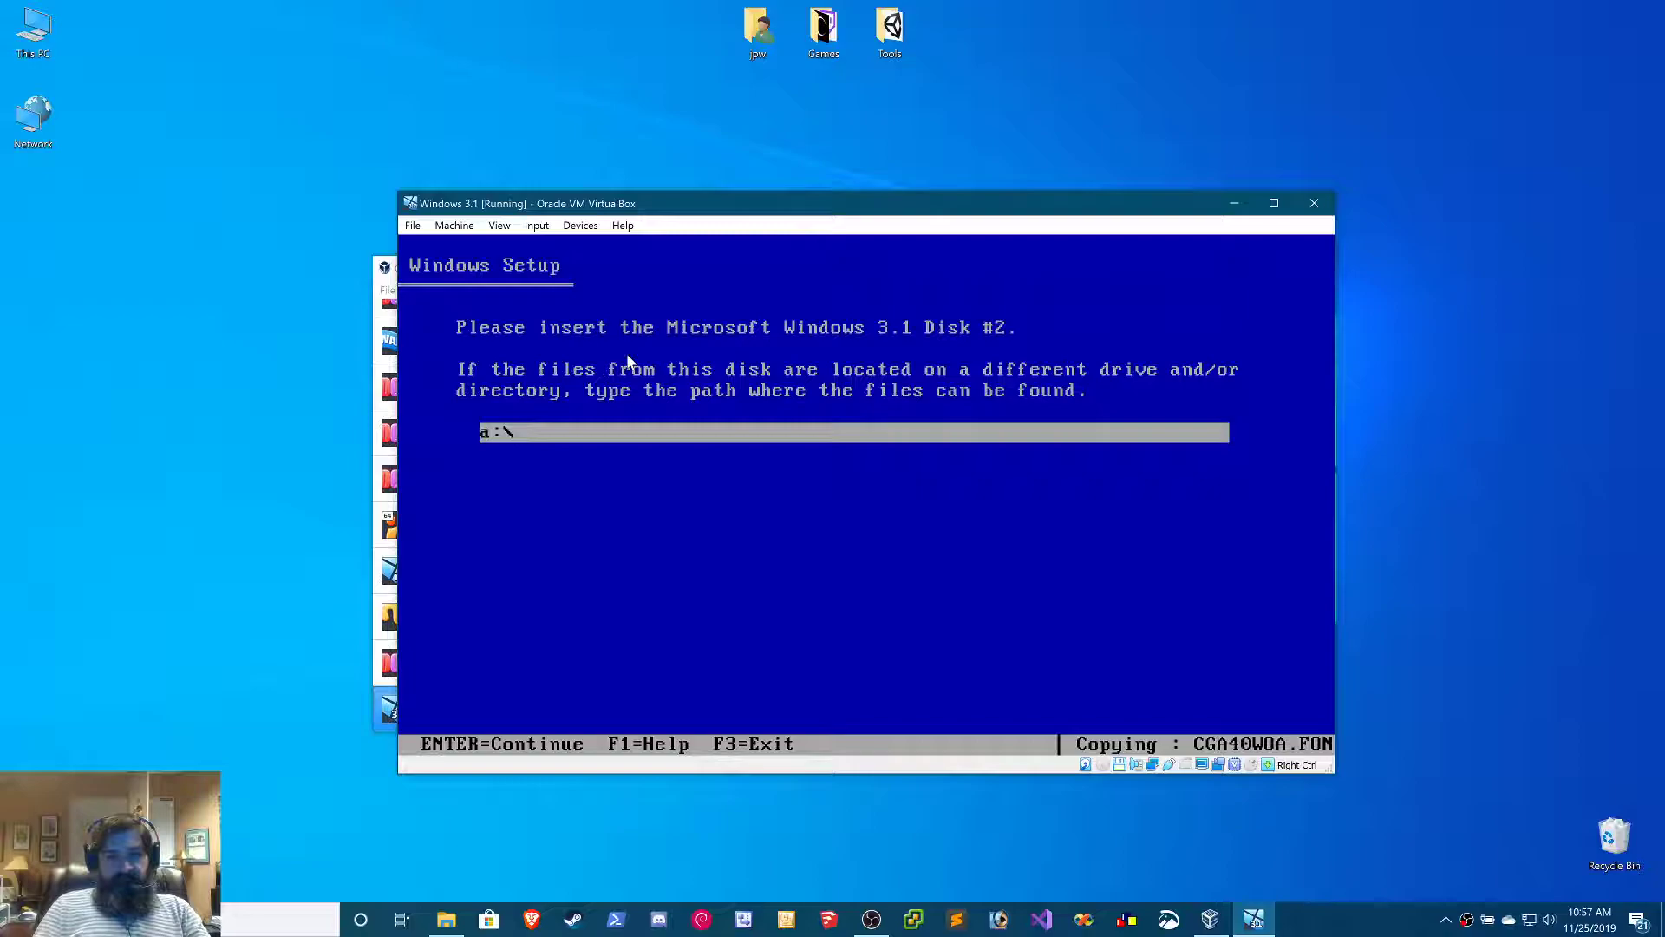
{"action": "key", "text": "Return"}
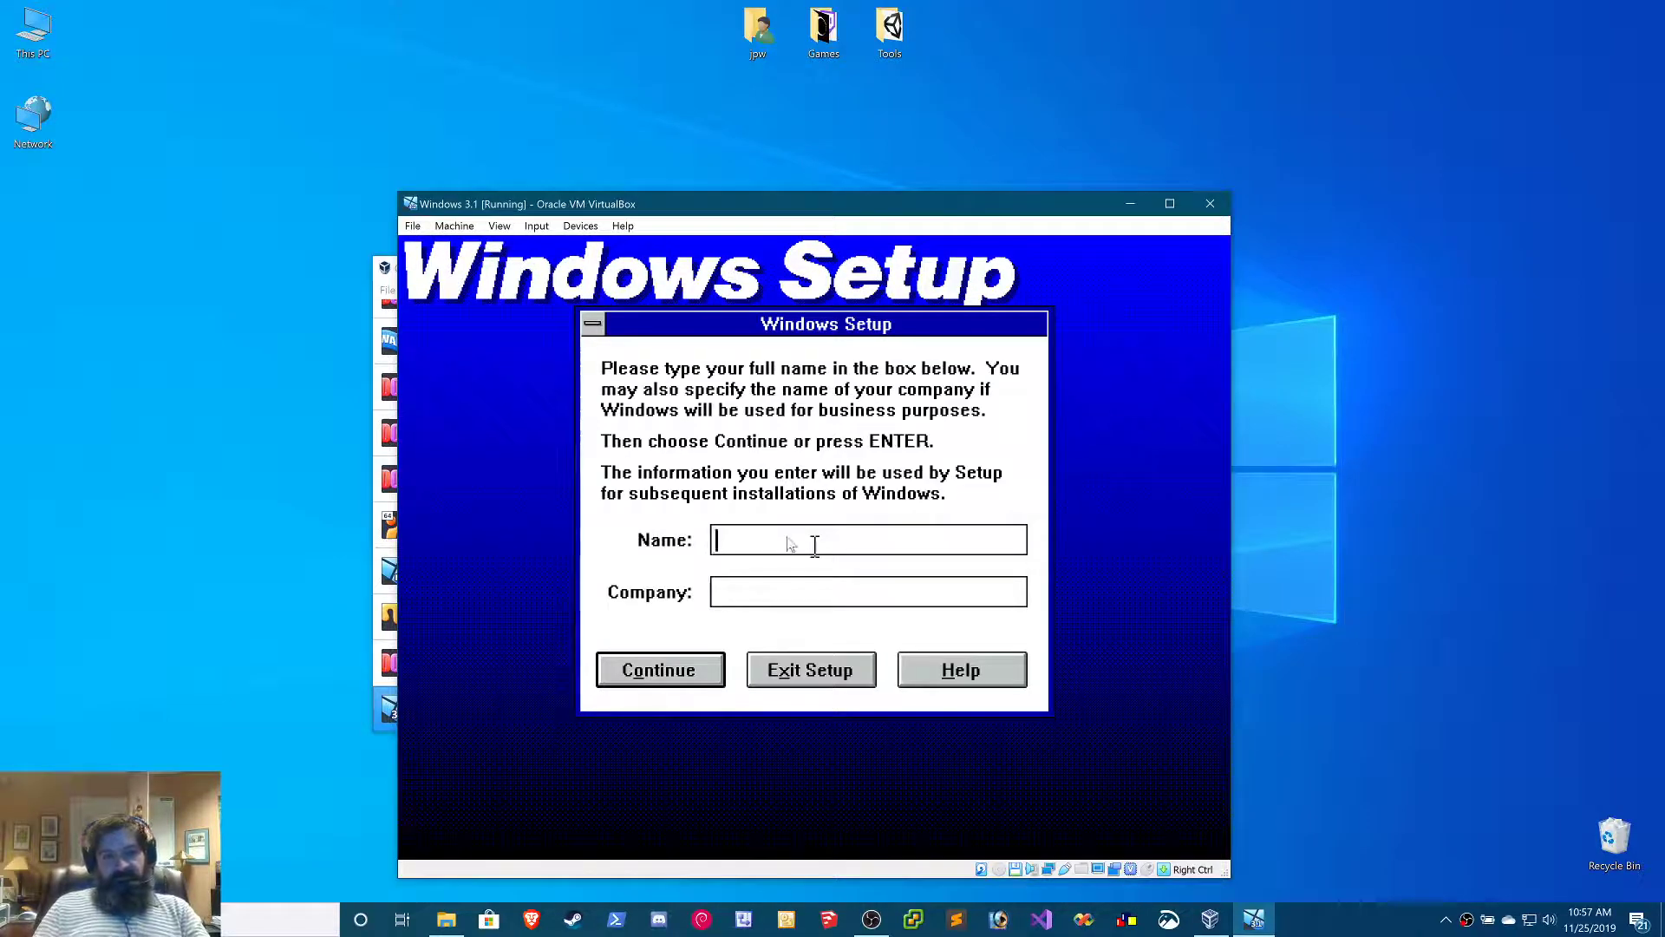
Register Windows with the user's full name and the company The Datashed, and confirm the details
{"action": "type", "text": "John Willis"}
{"action": "key", "text": "Tab"}
{"action": "type", "text": "The Datashed"}
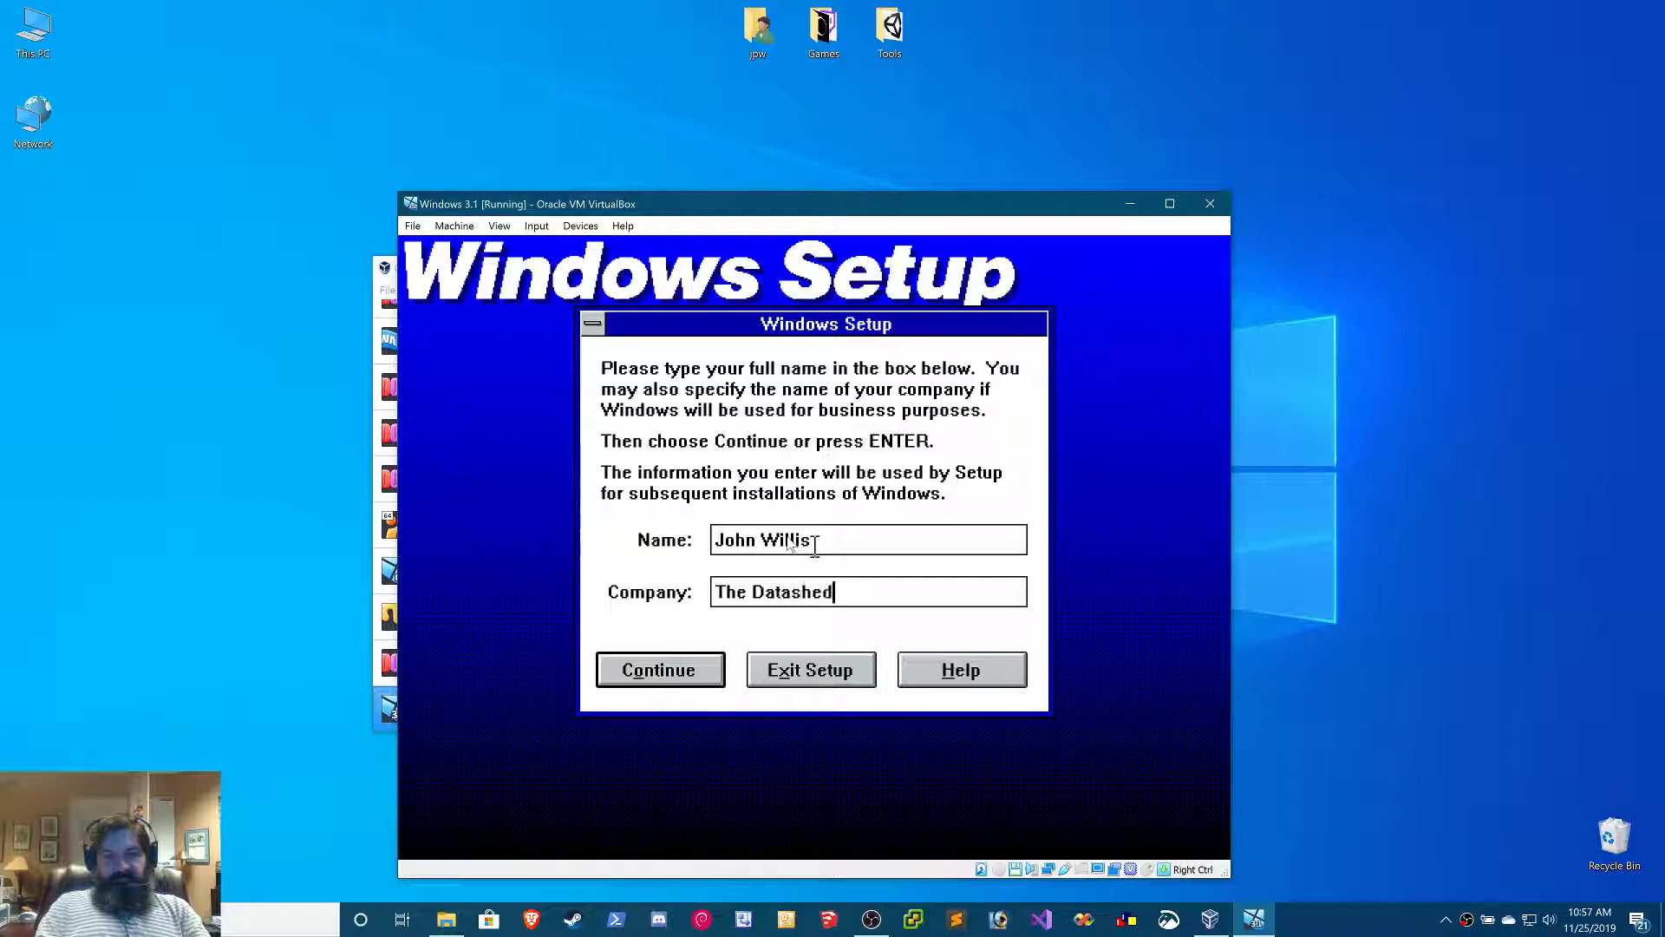
{"action": "key", "text": "Return"}
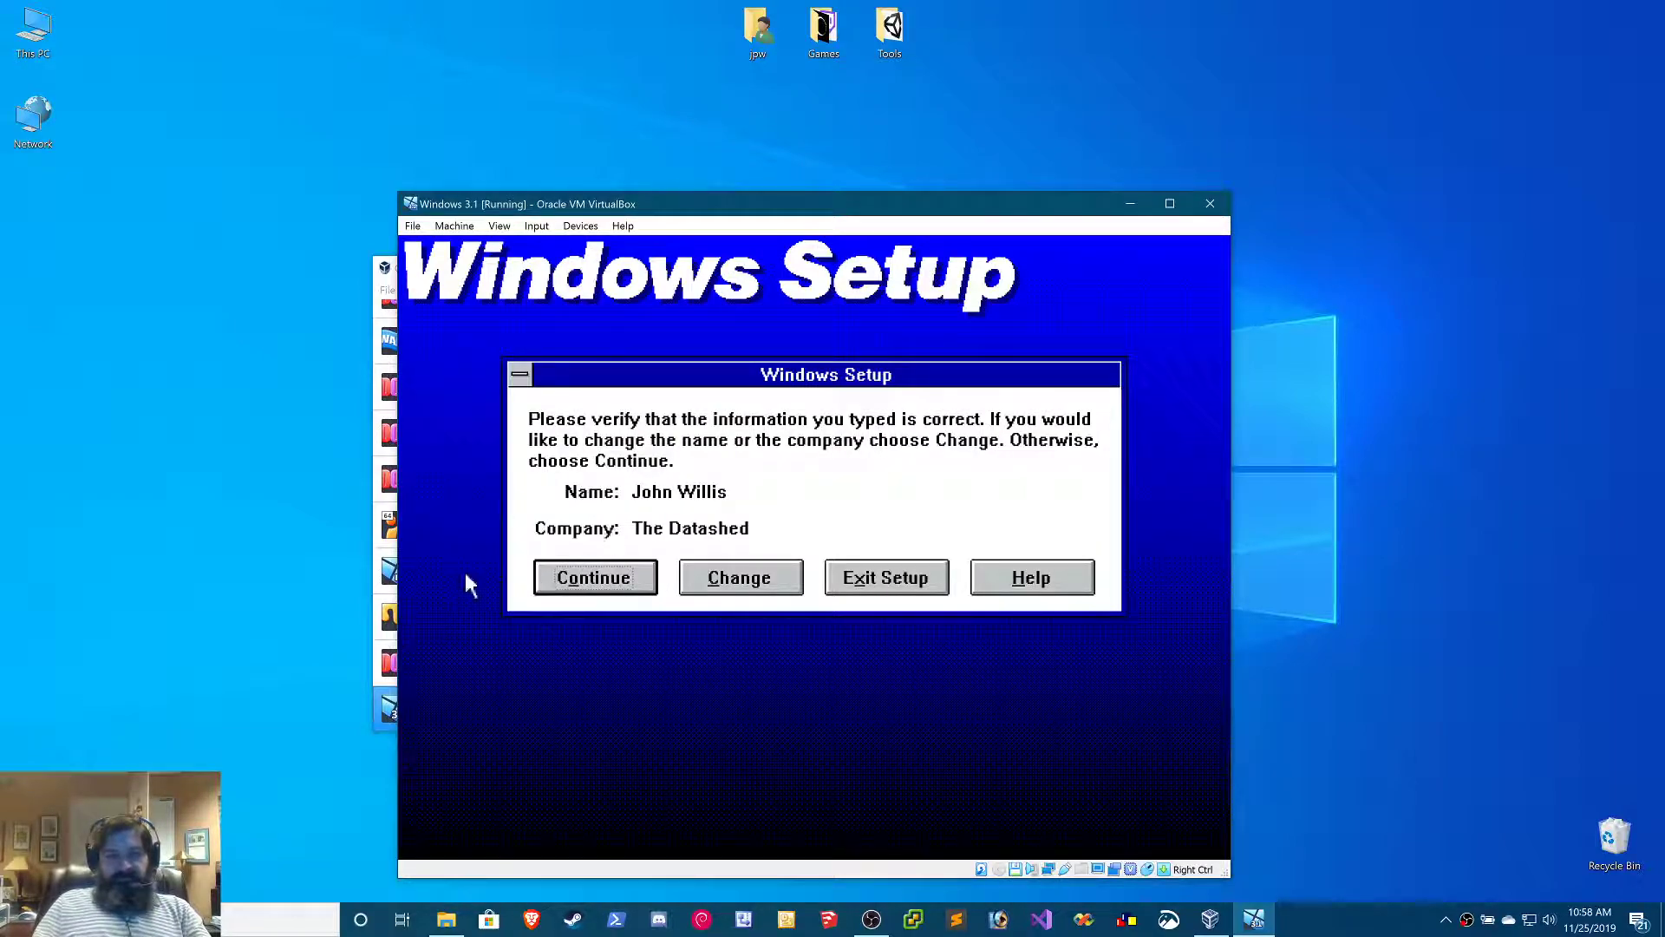
{"action": "left_click", "coordinate": [574, 579]}
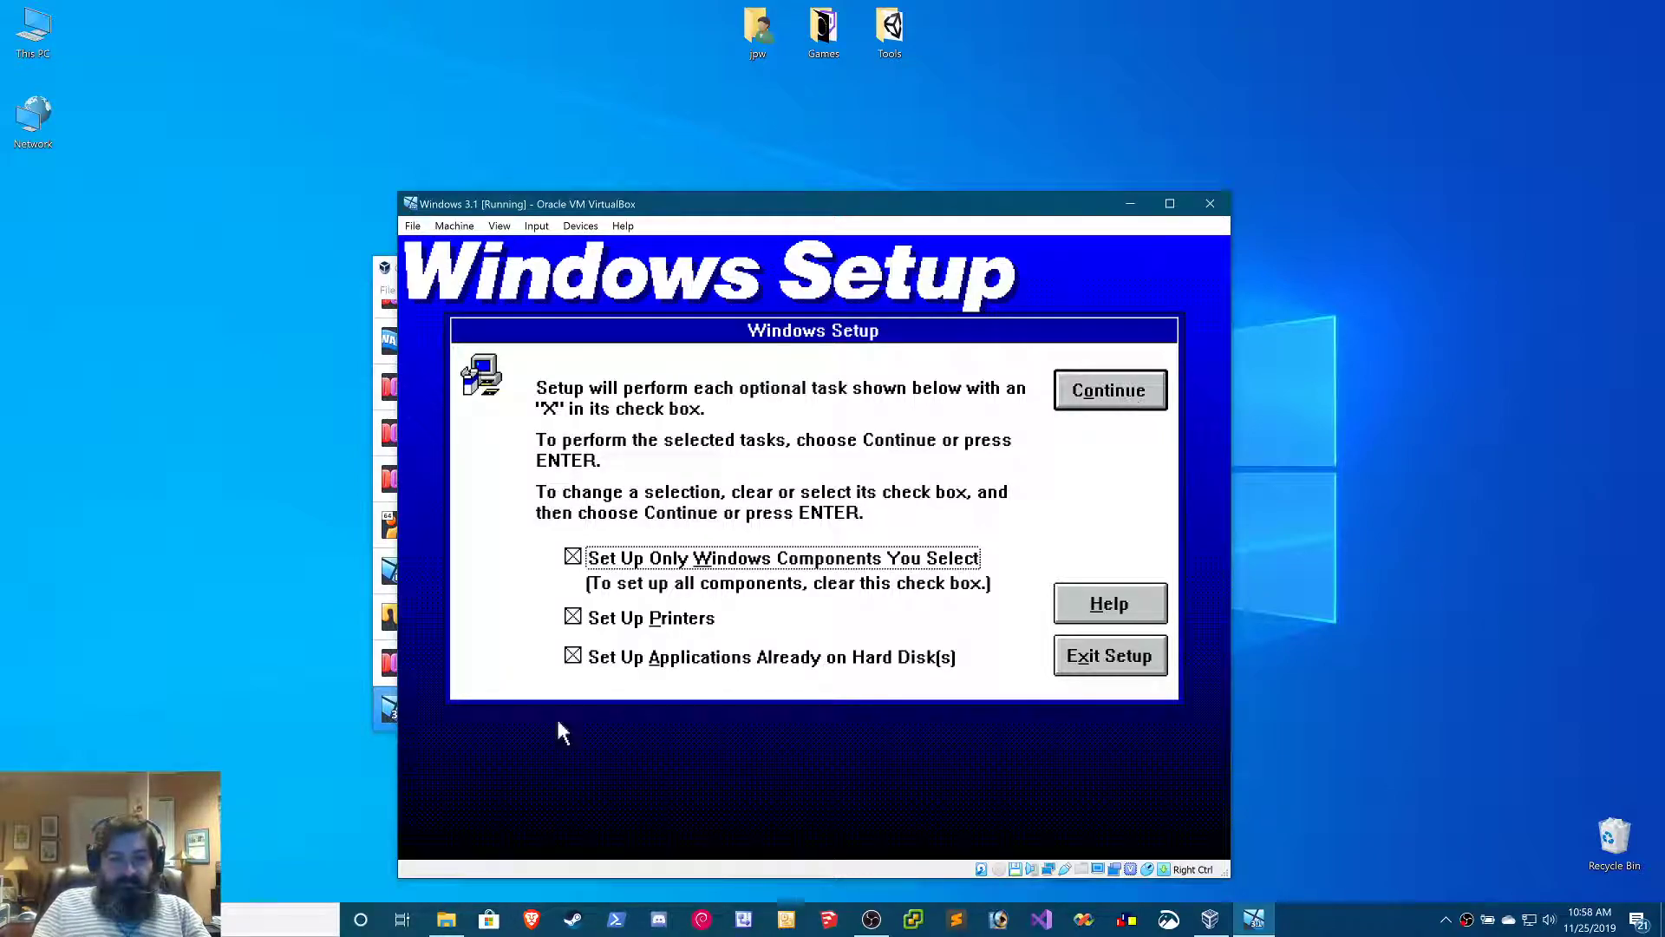
Exclude printer setup from the optional tasks, and accept all optional components with the proposed virtual memory settings
{"action": "left_click", "coordinate": [601, 619]}
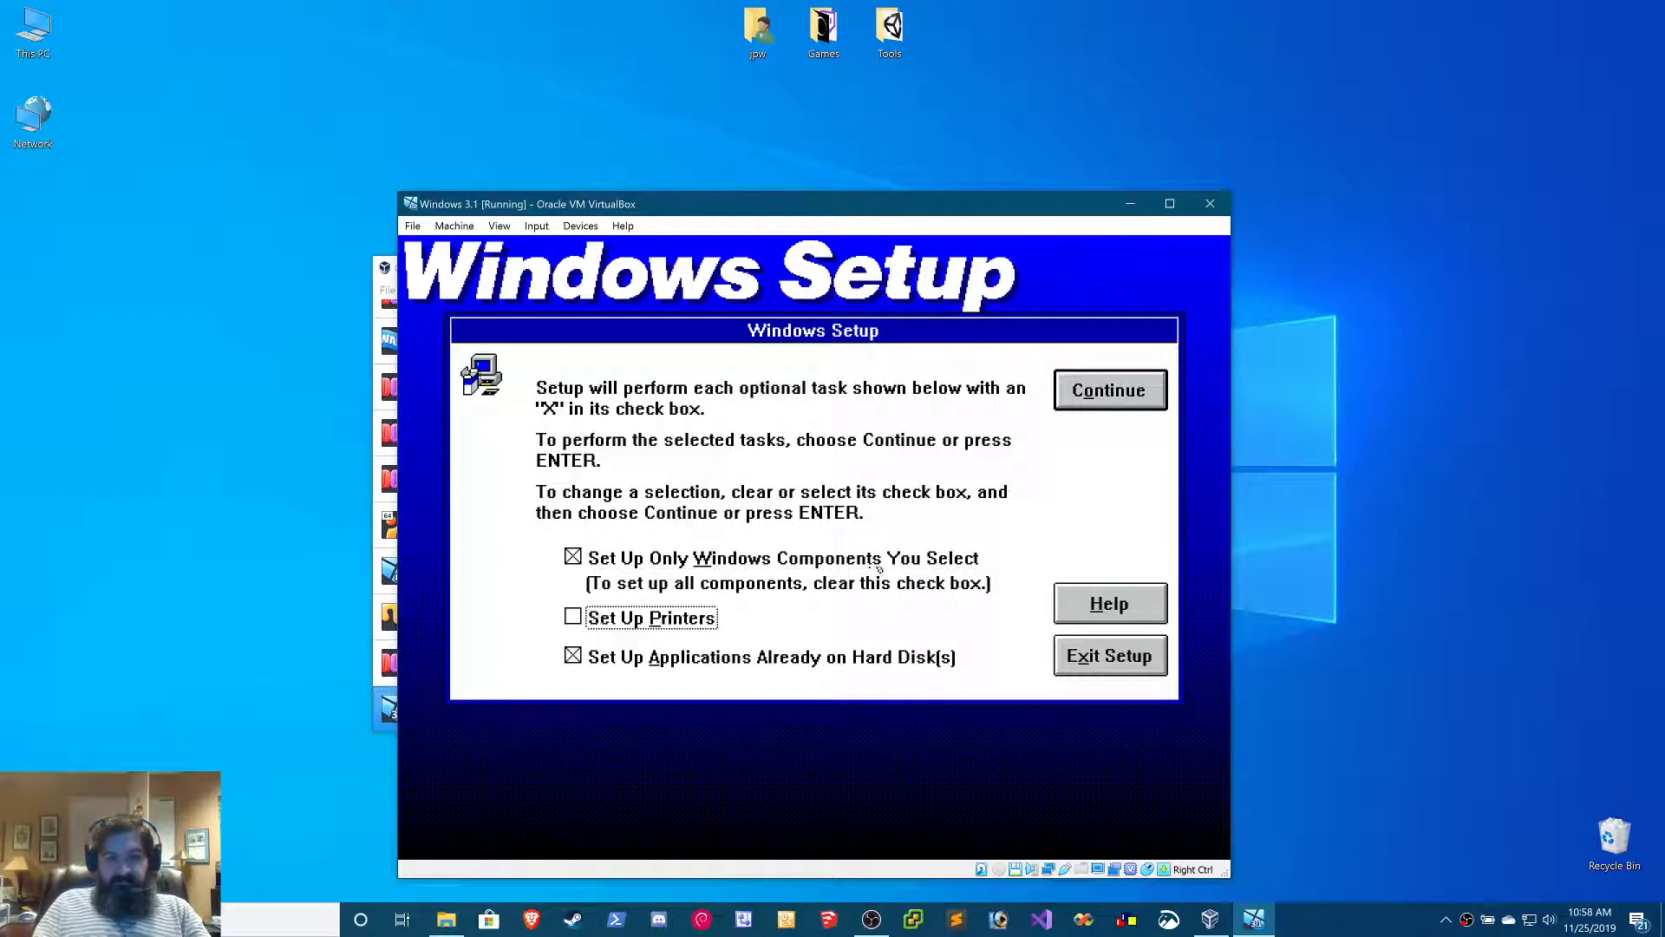
{"action": "left_click", "coordinate": [1091, 393]}
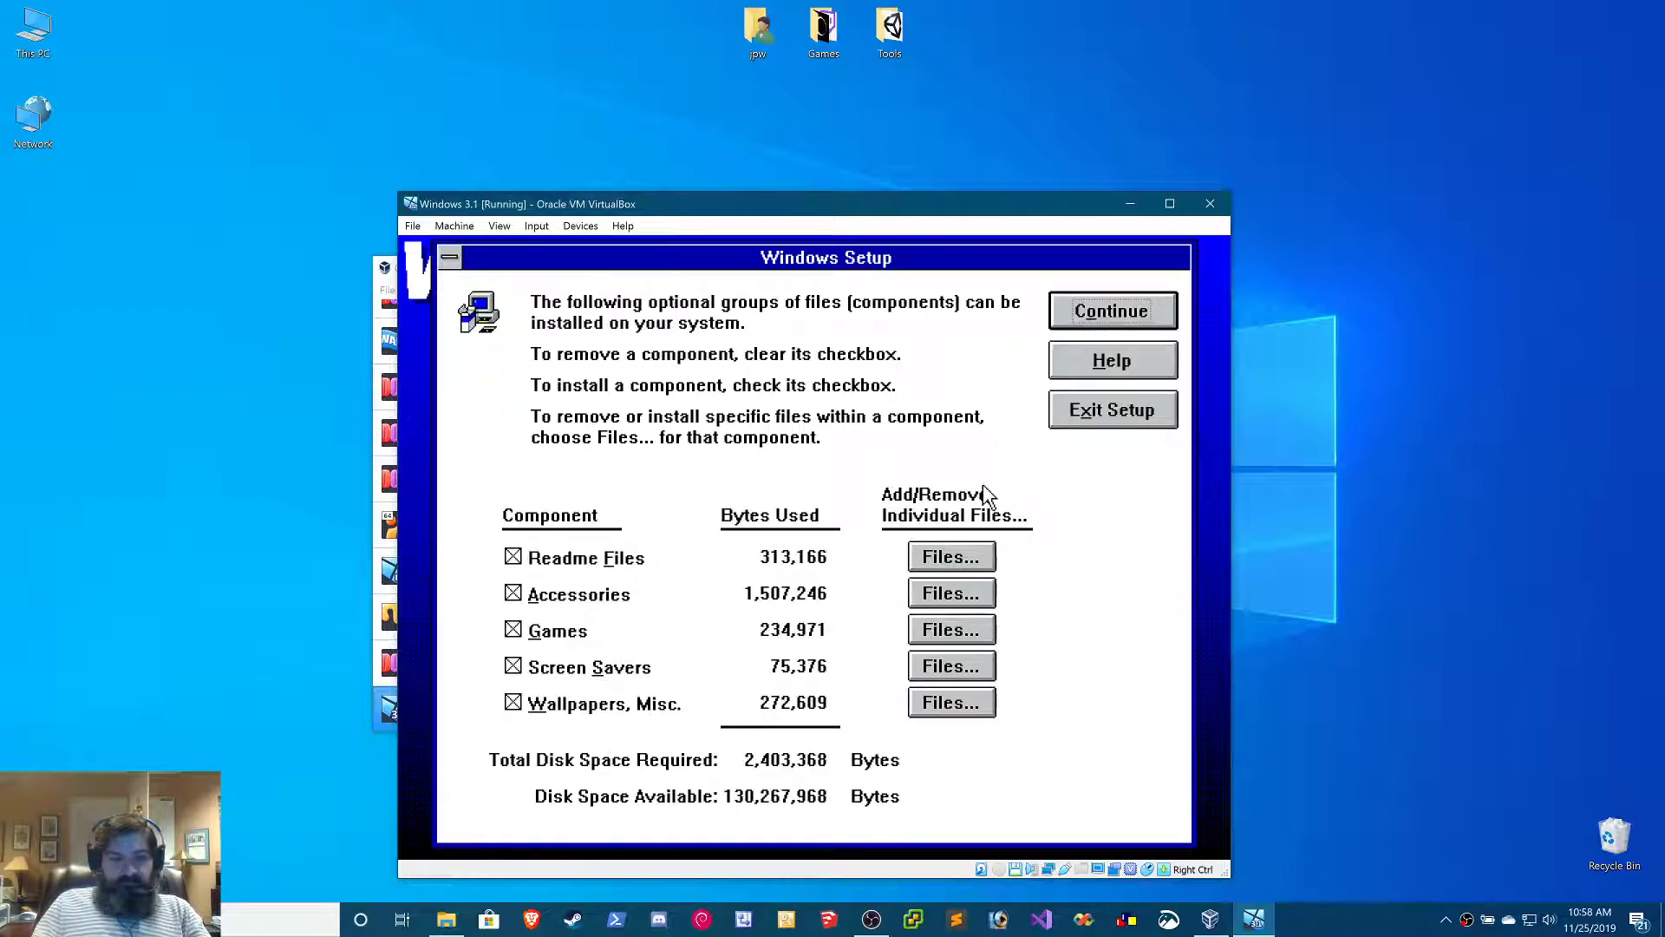
{"action": "left_click", "coordinate": [1131, 308]}
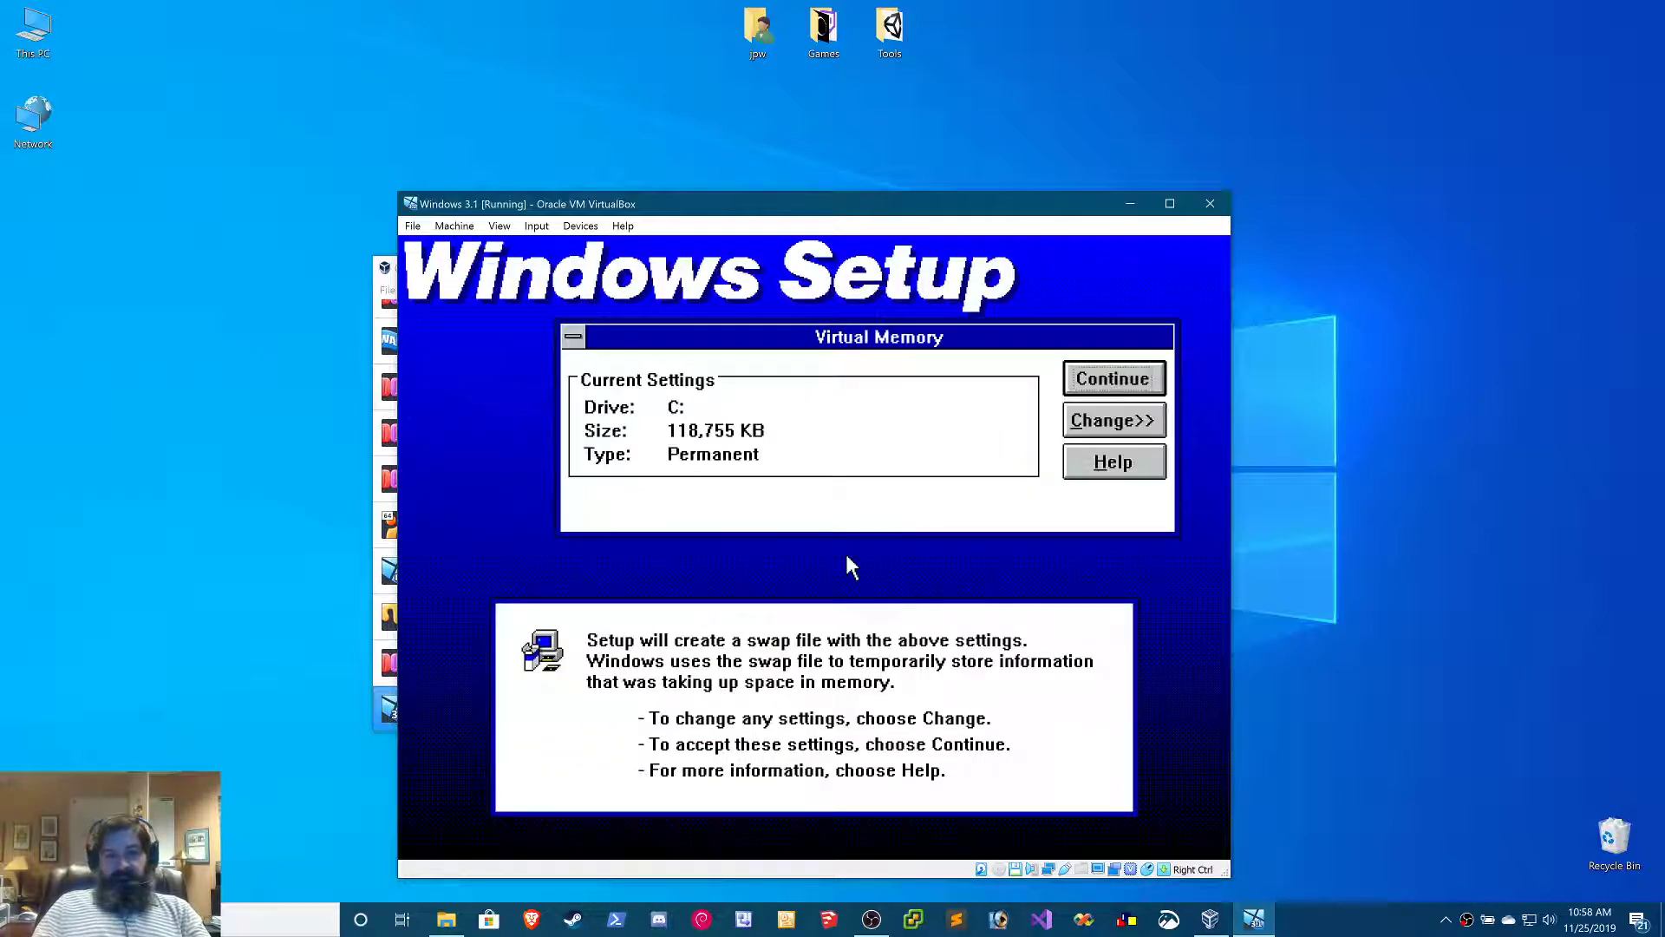
{"action": "left_click", "coordinate": [1103, 379]}
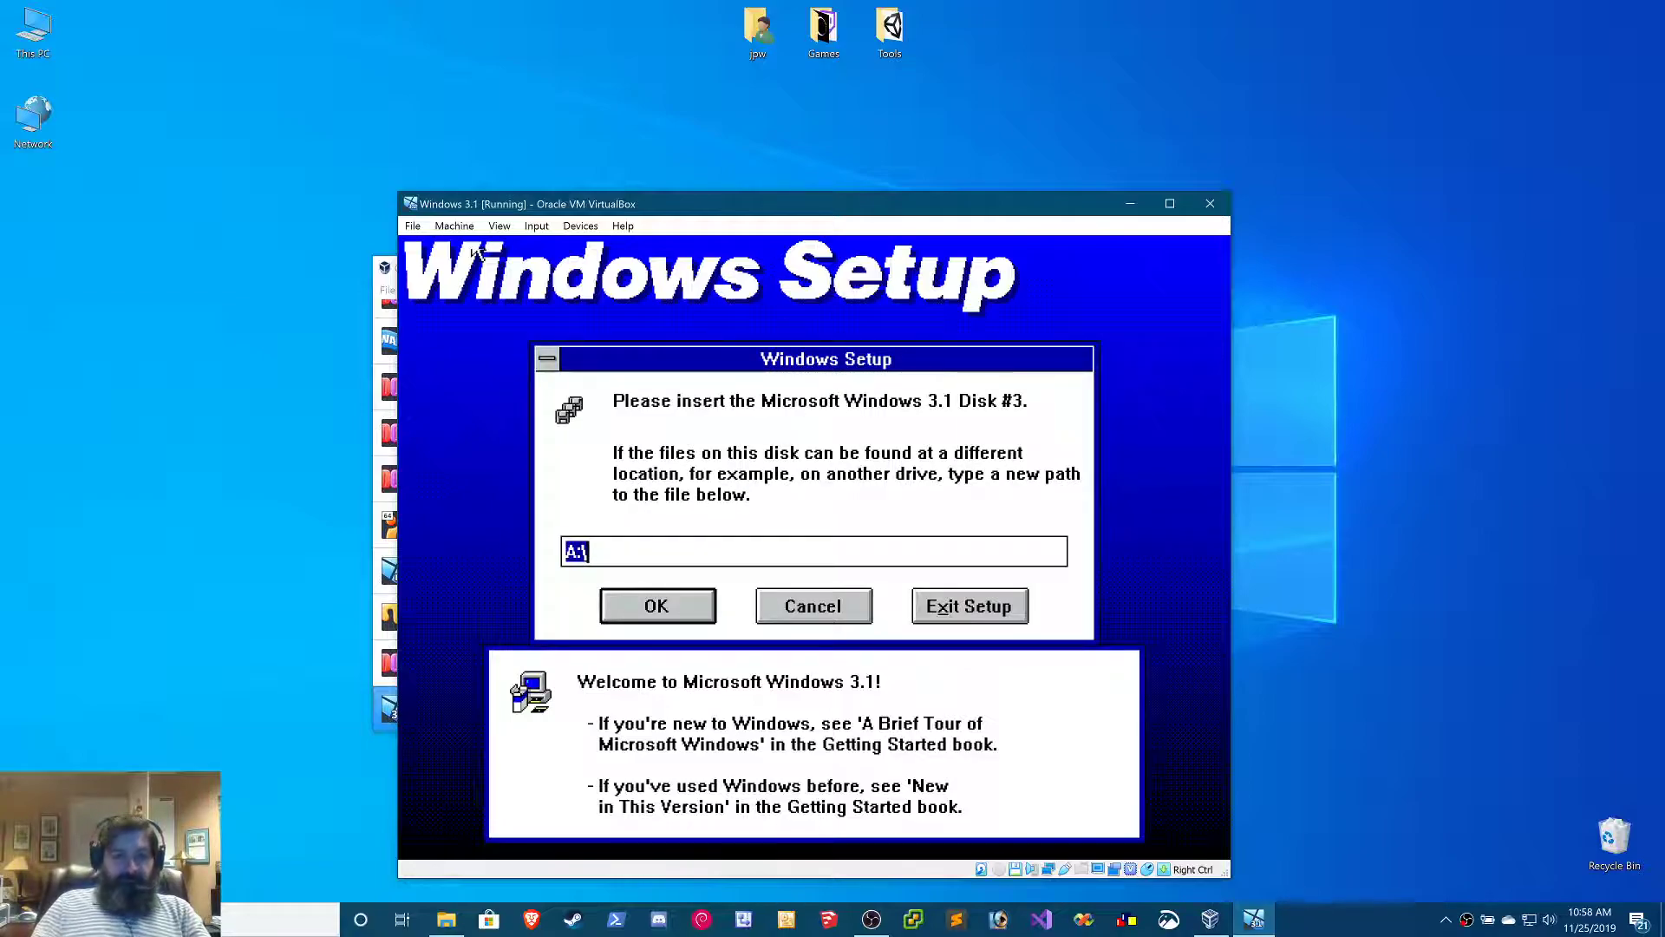
Insert Disk03.img into the virtual floppy drive and resume copying the Windows files from A:\
{"action": "left_click", "coordinate": [503, 228]}
{"action": "mouse_move", "coordinate": [580, 226]}
{"action": "mouse_move", "coordinate": [659, 266]}
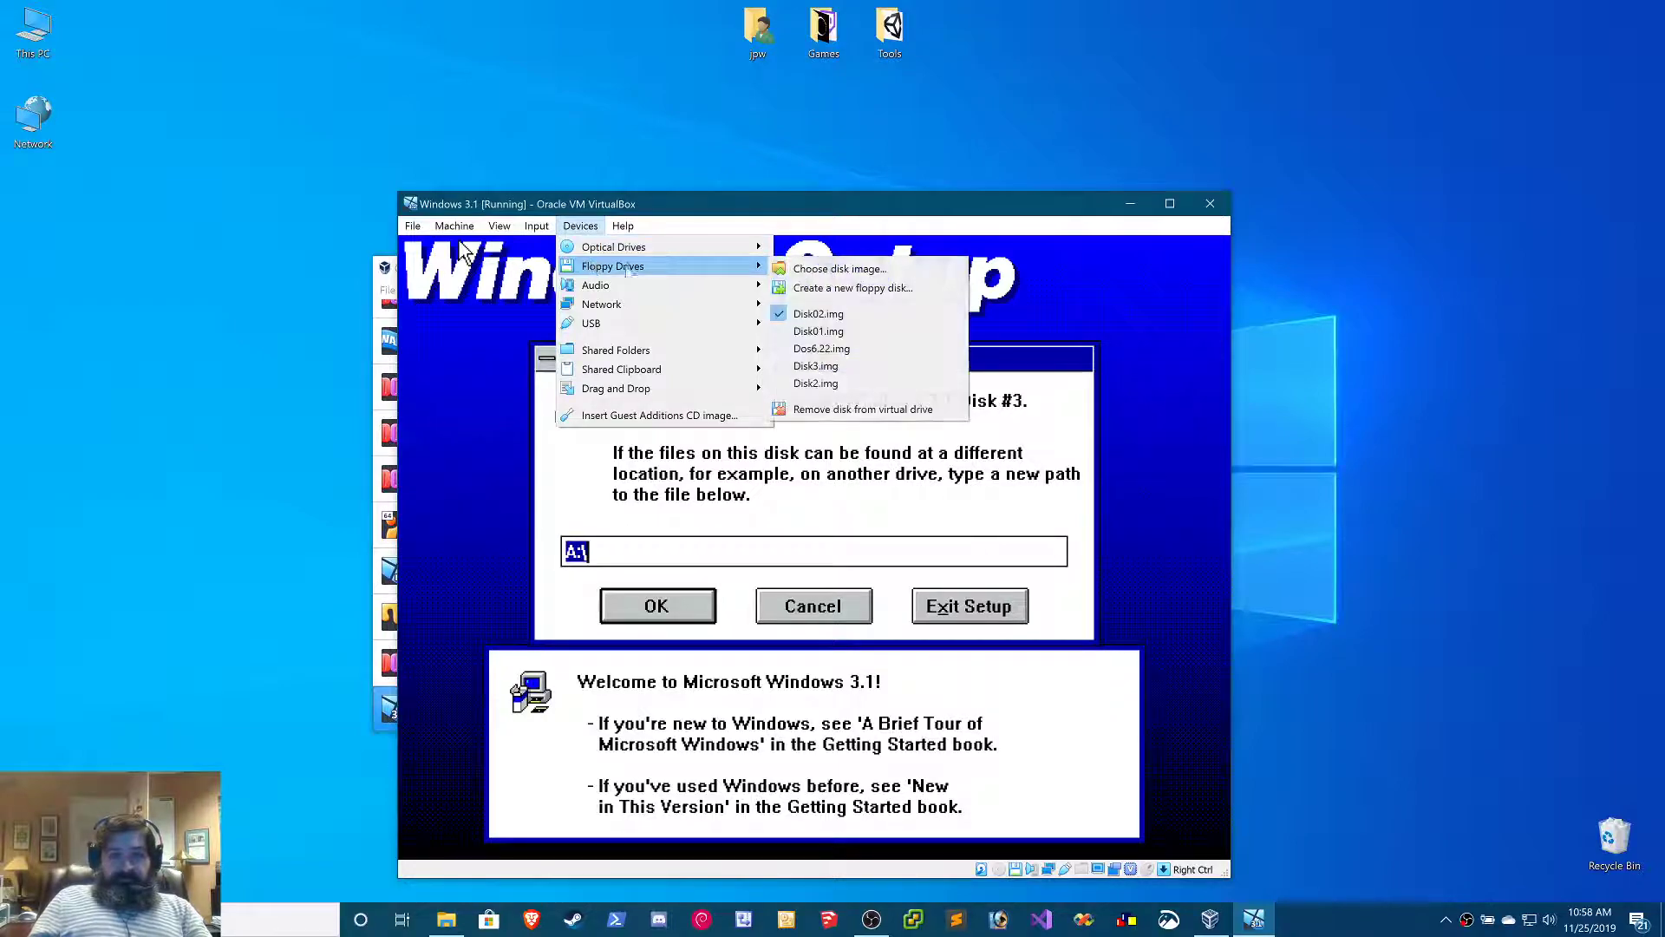
{"action": "left_click", "coordinate": [806, 274]}
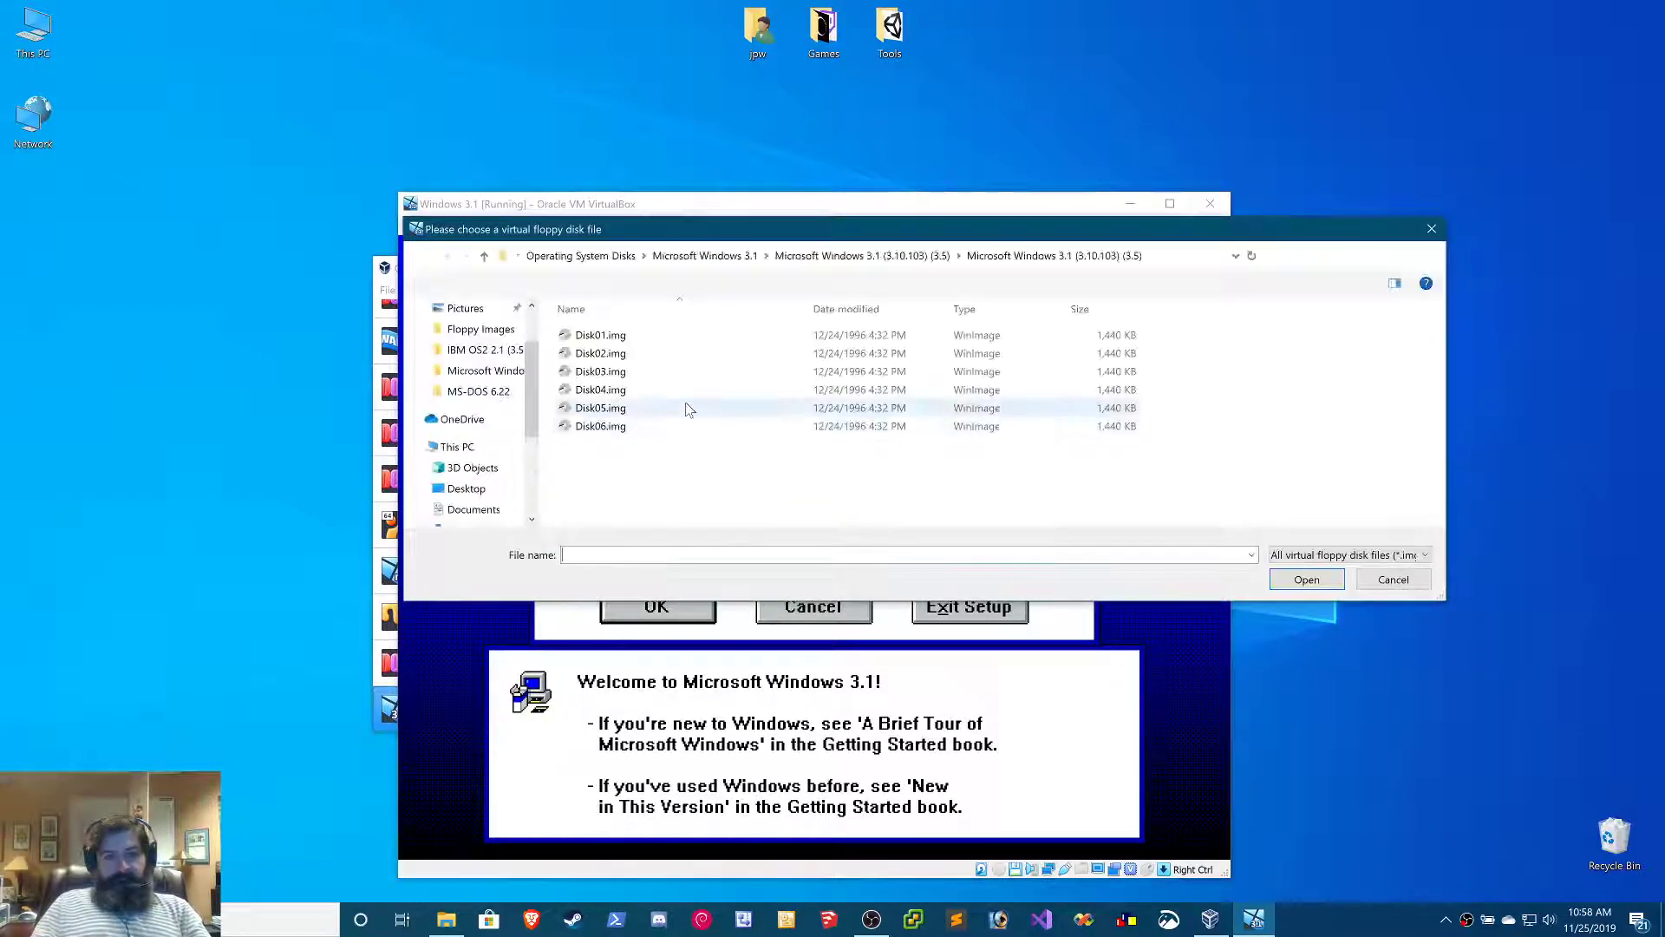
{"action": "double_click", "coordinate": [677, 378]}
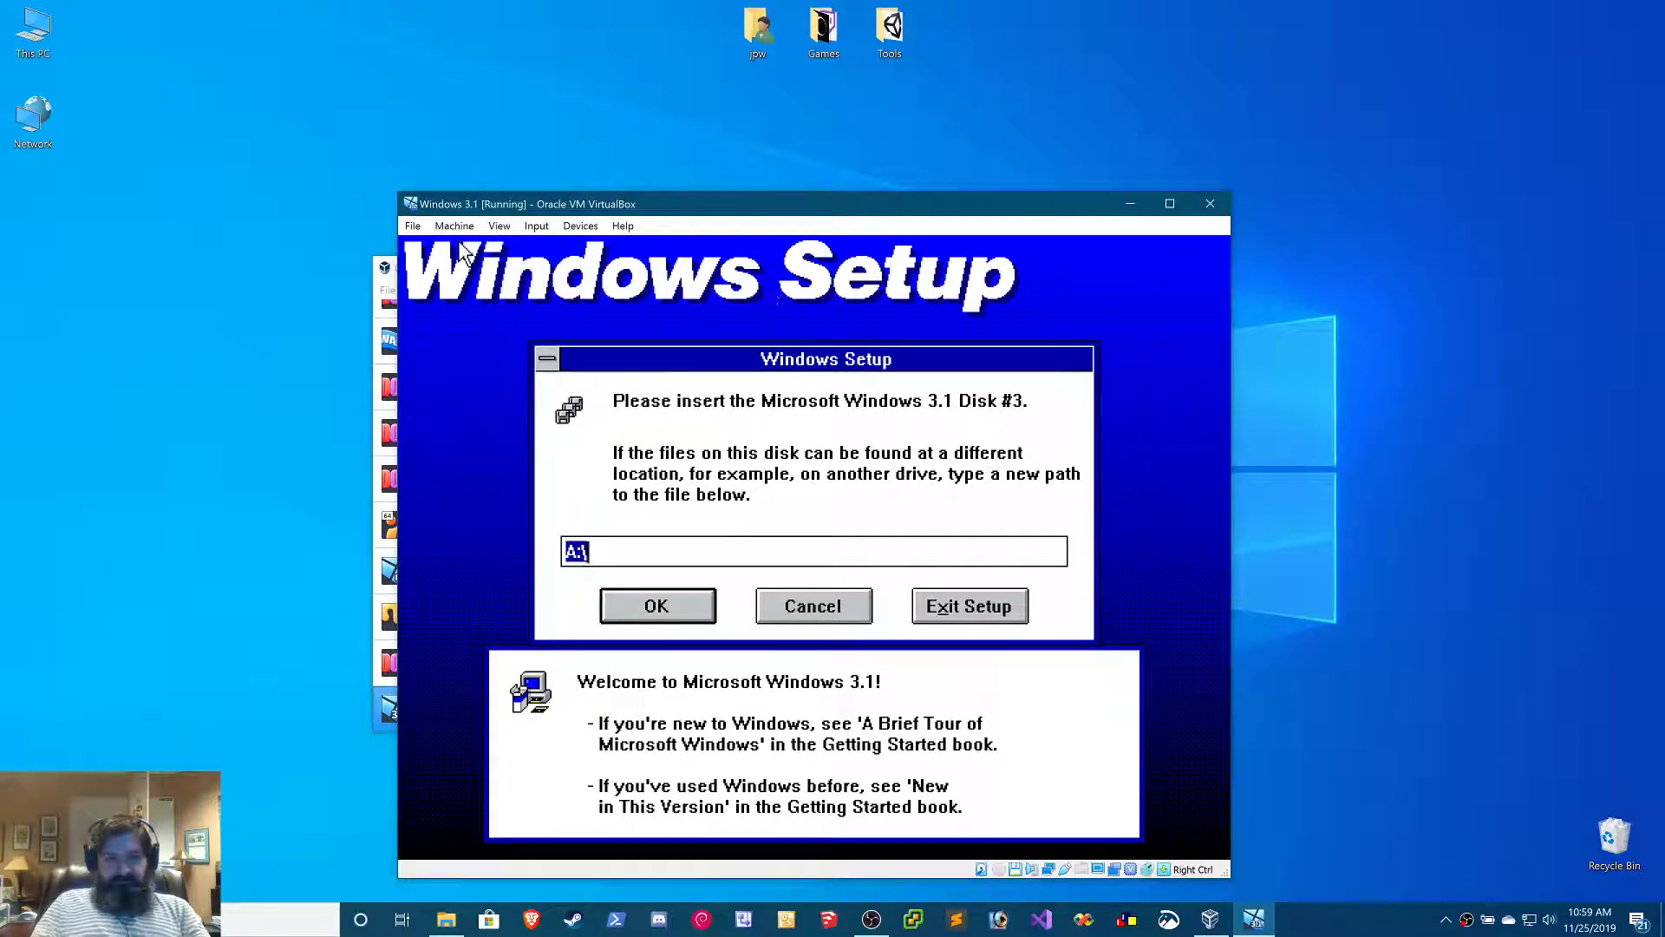
{"action": "left_click", "coordinate": [664, 609]}
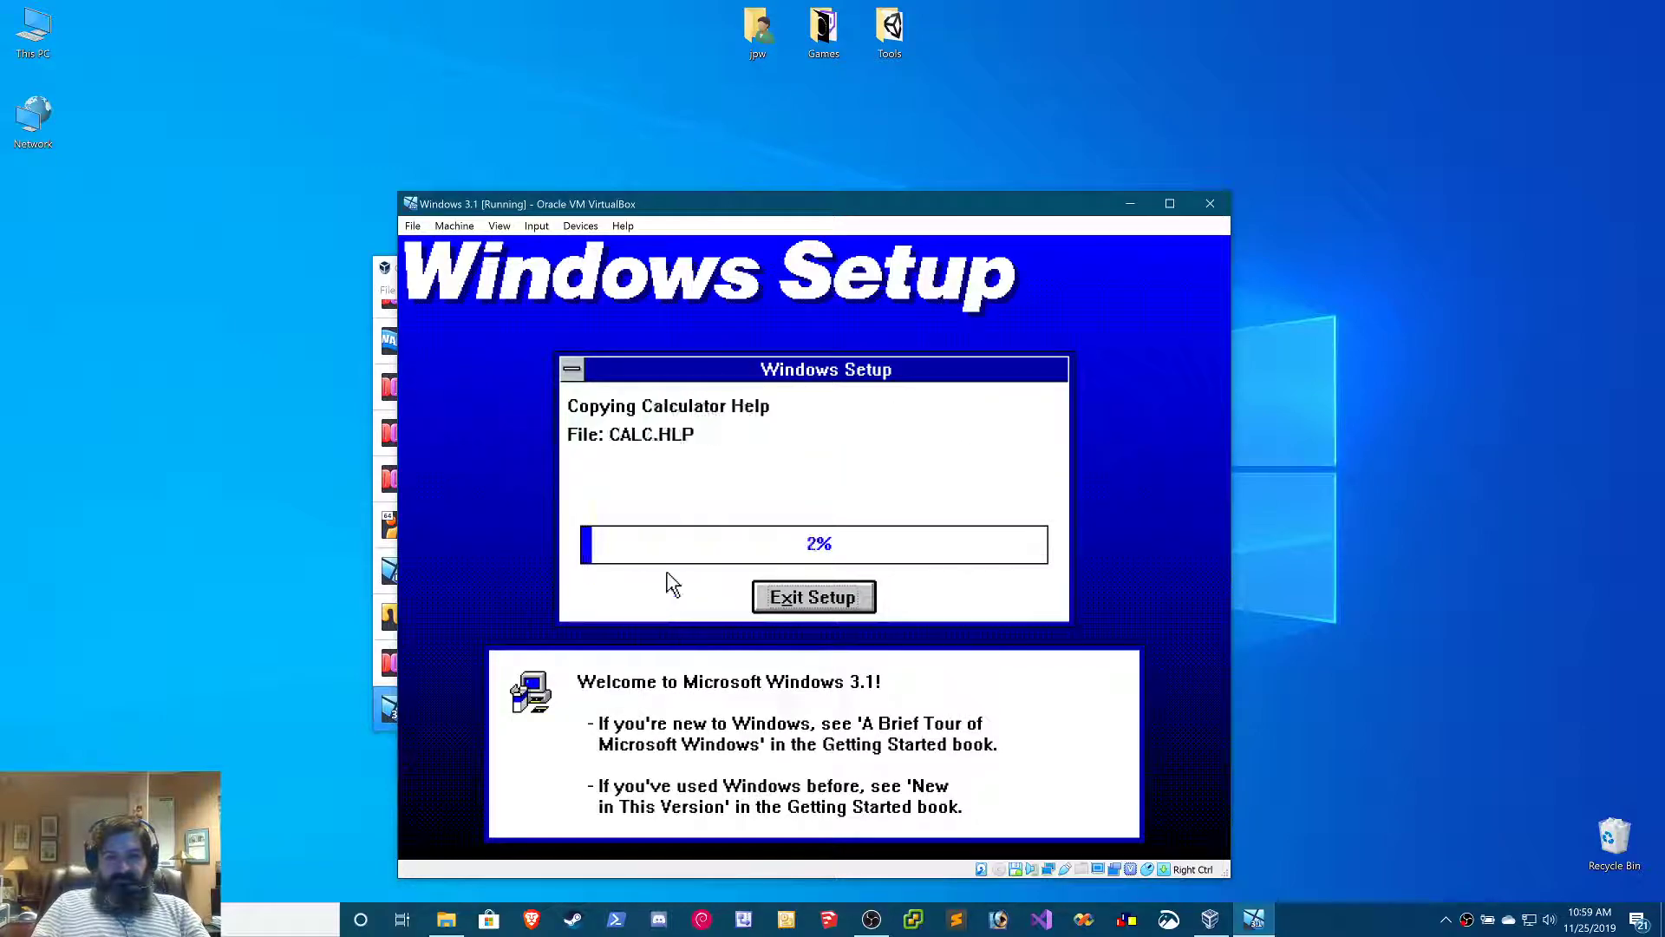